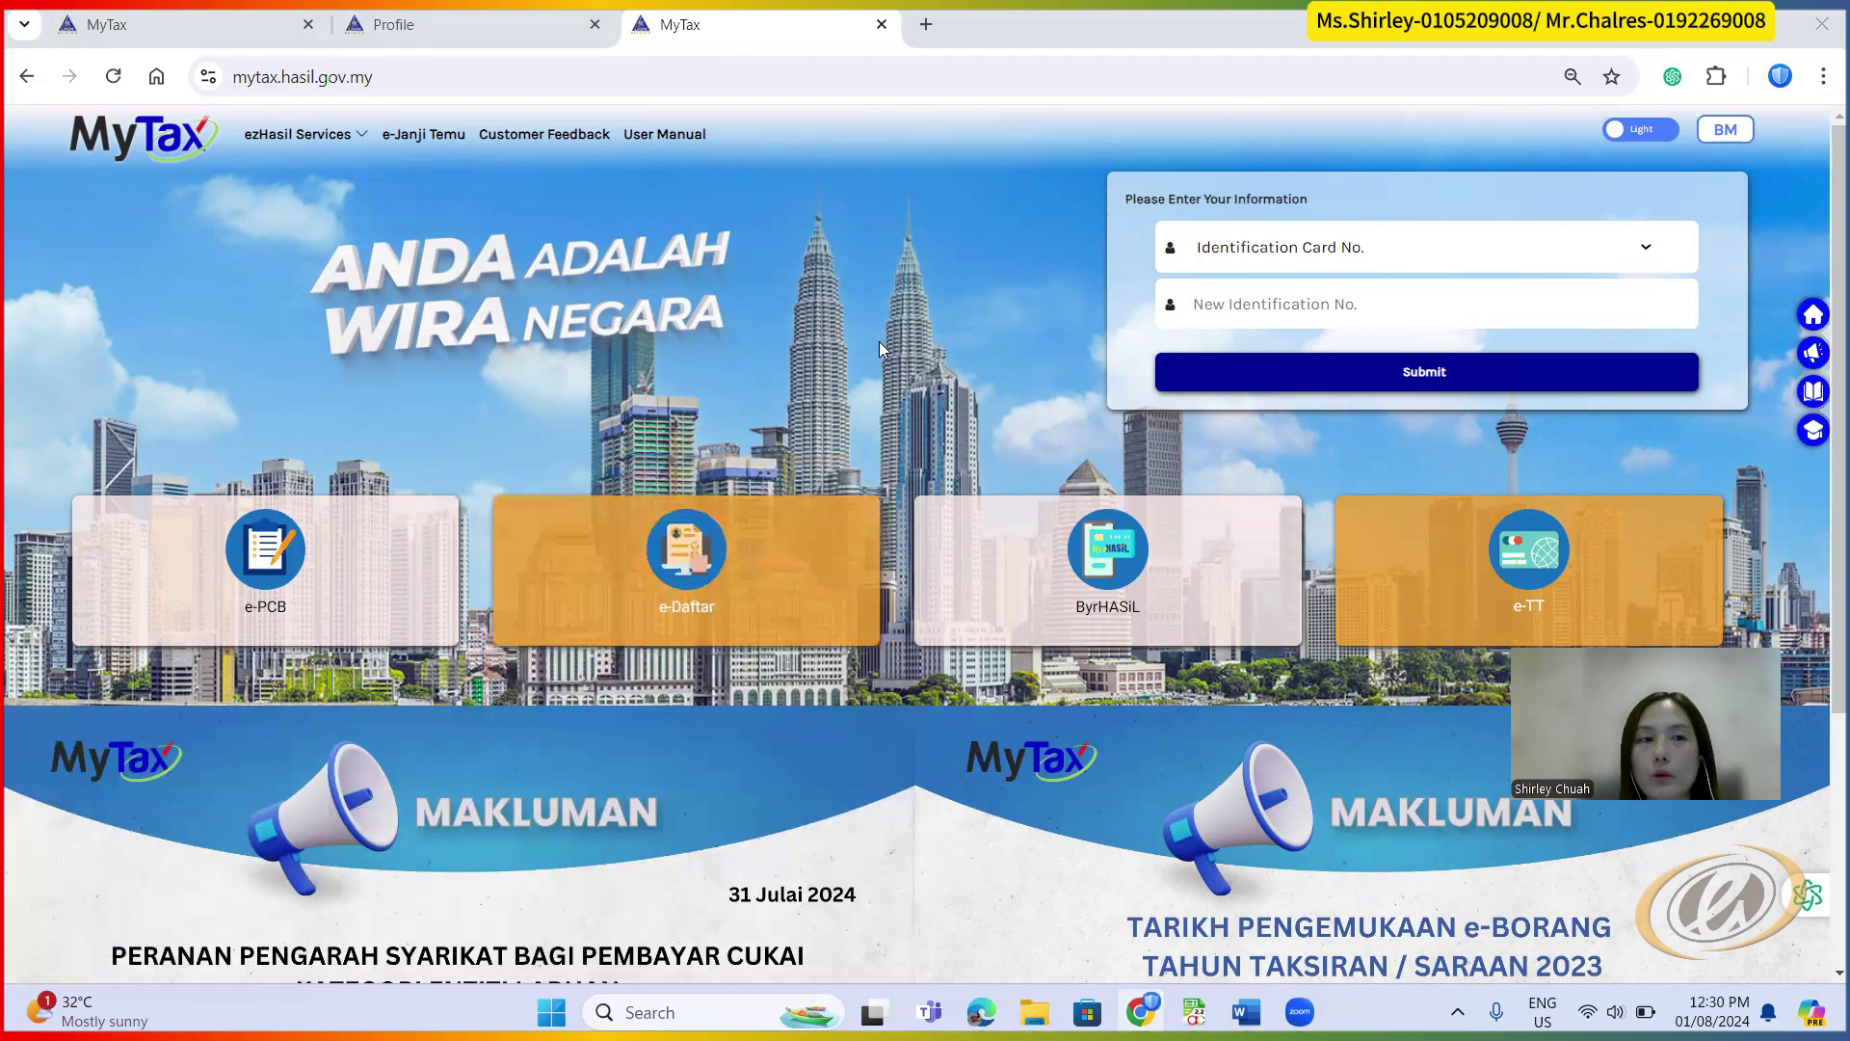
# - Switch to the signed-in MyTax preprod dashboard tab showing Your Tax Info as Individual
pyautogui.click(234, 81)
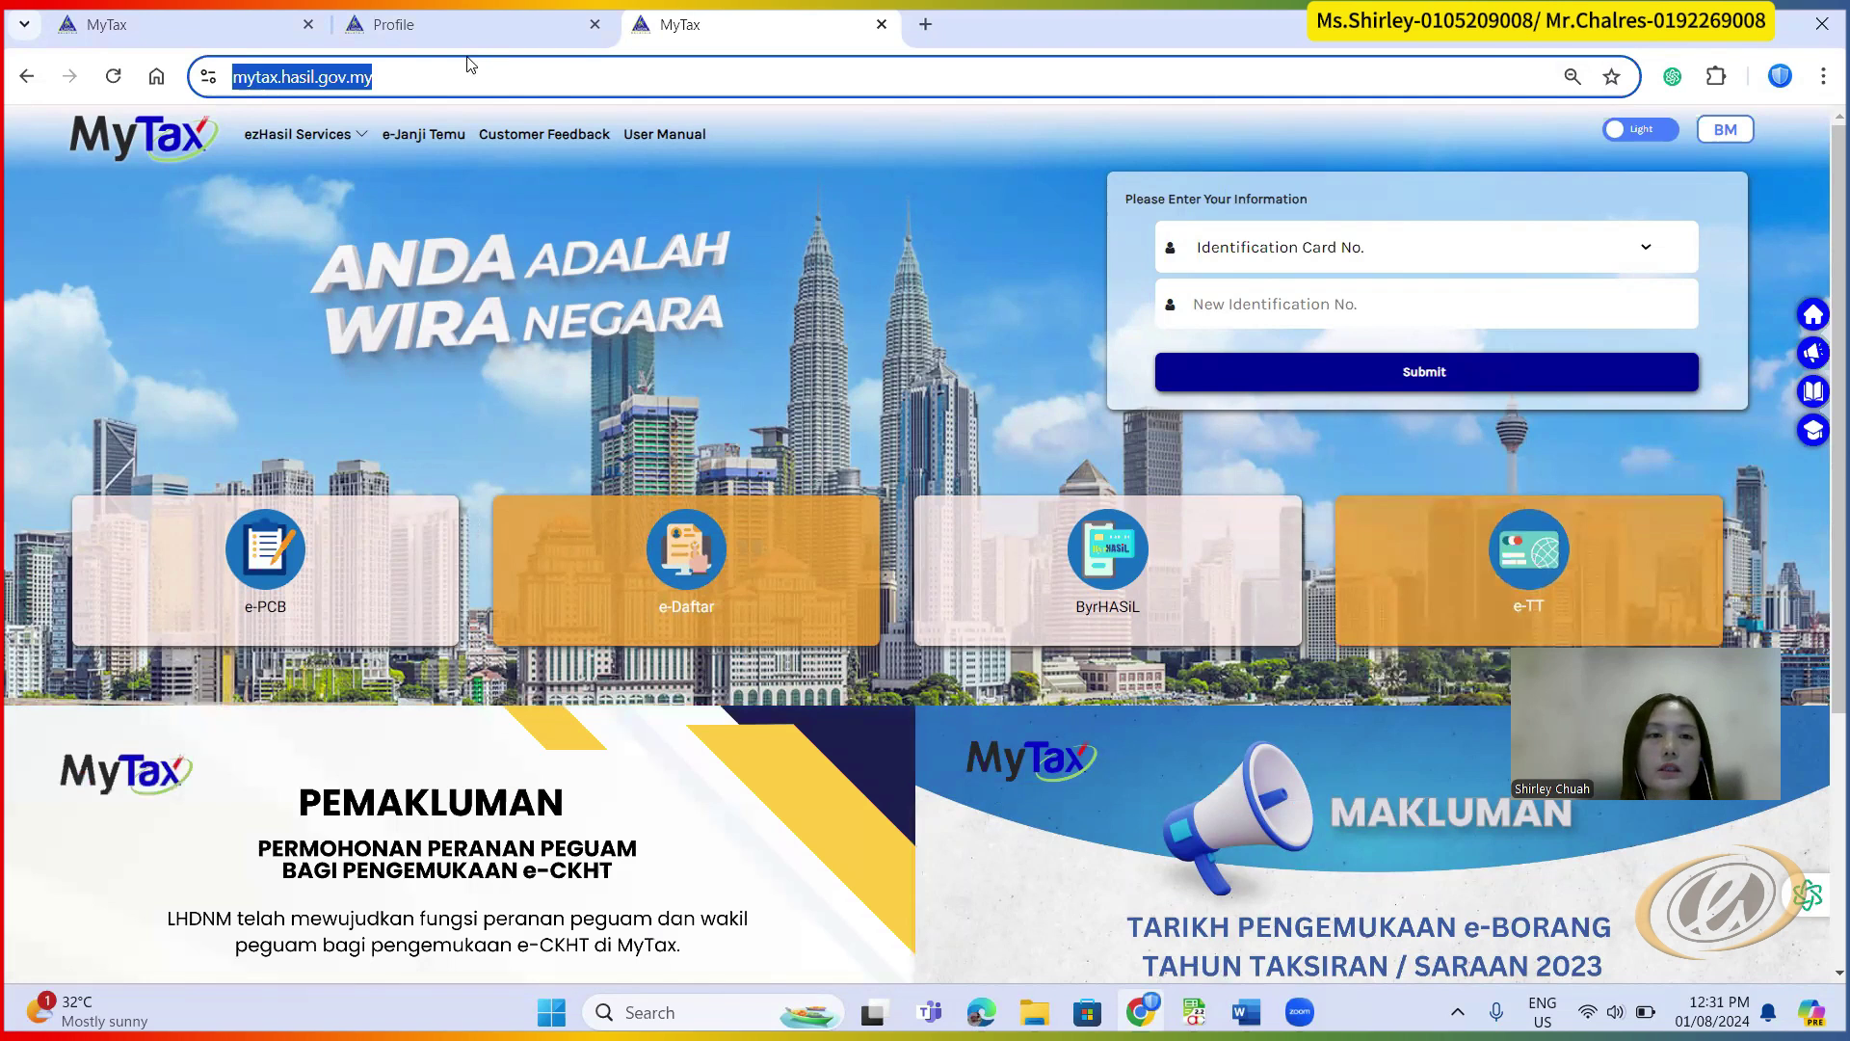
pyautogui.click(455, 67)
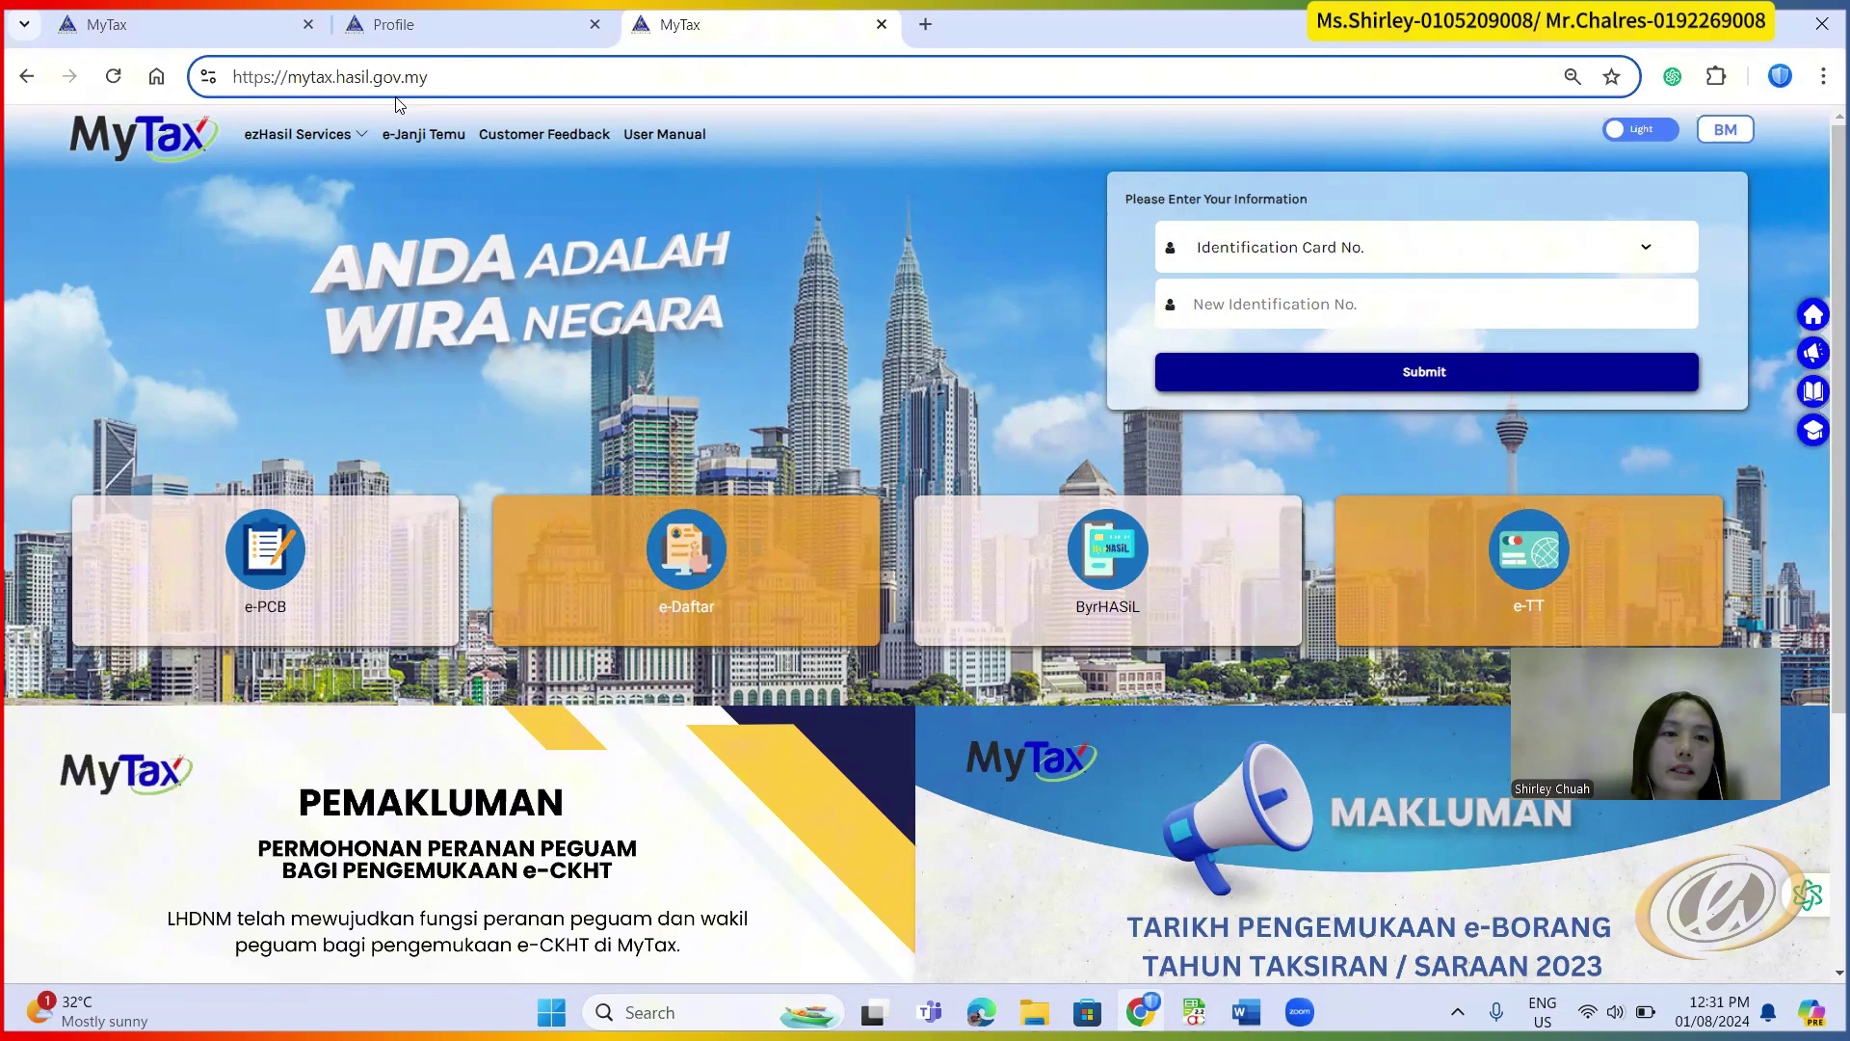
pyautogui.click(203, 32)
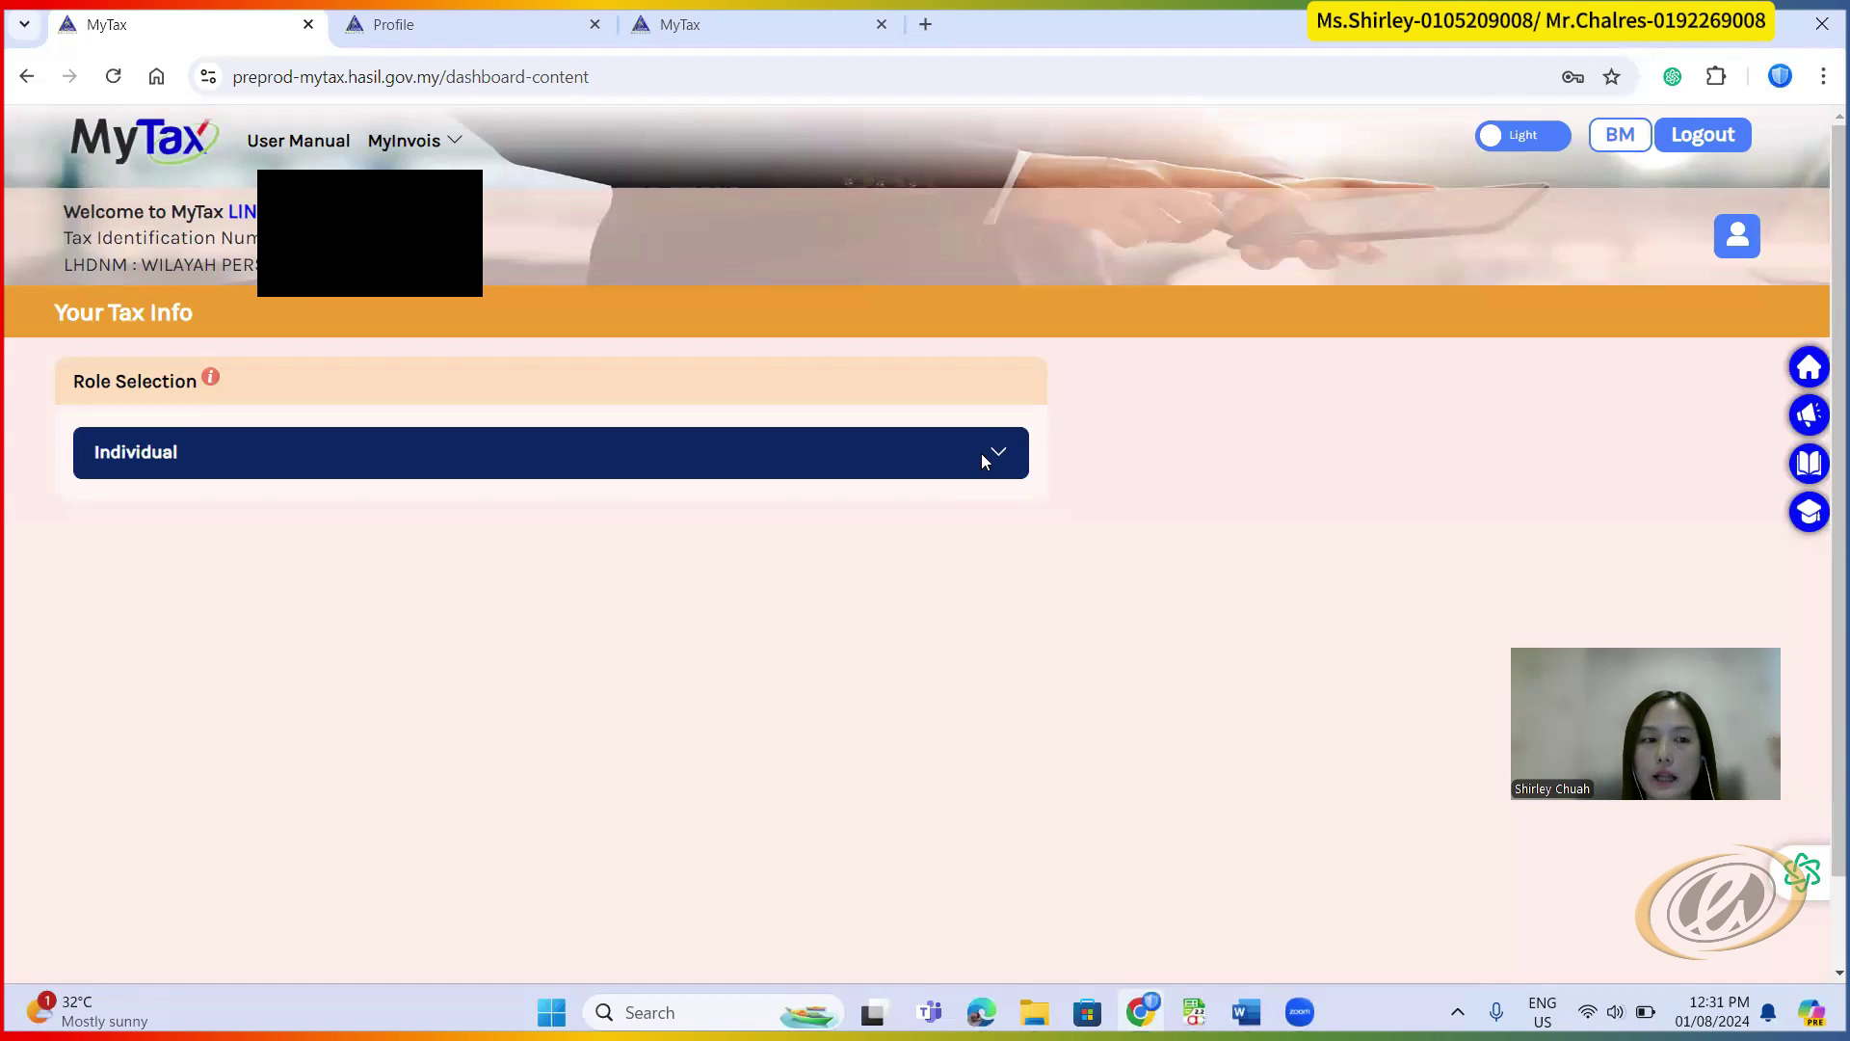
# - Use Role Selection to act as director of AUTOMATE SOFTTECH SDN. BHD. instead of Individual
pyautogui.click(983, 461)
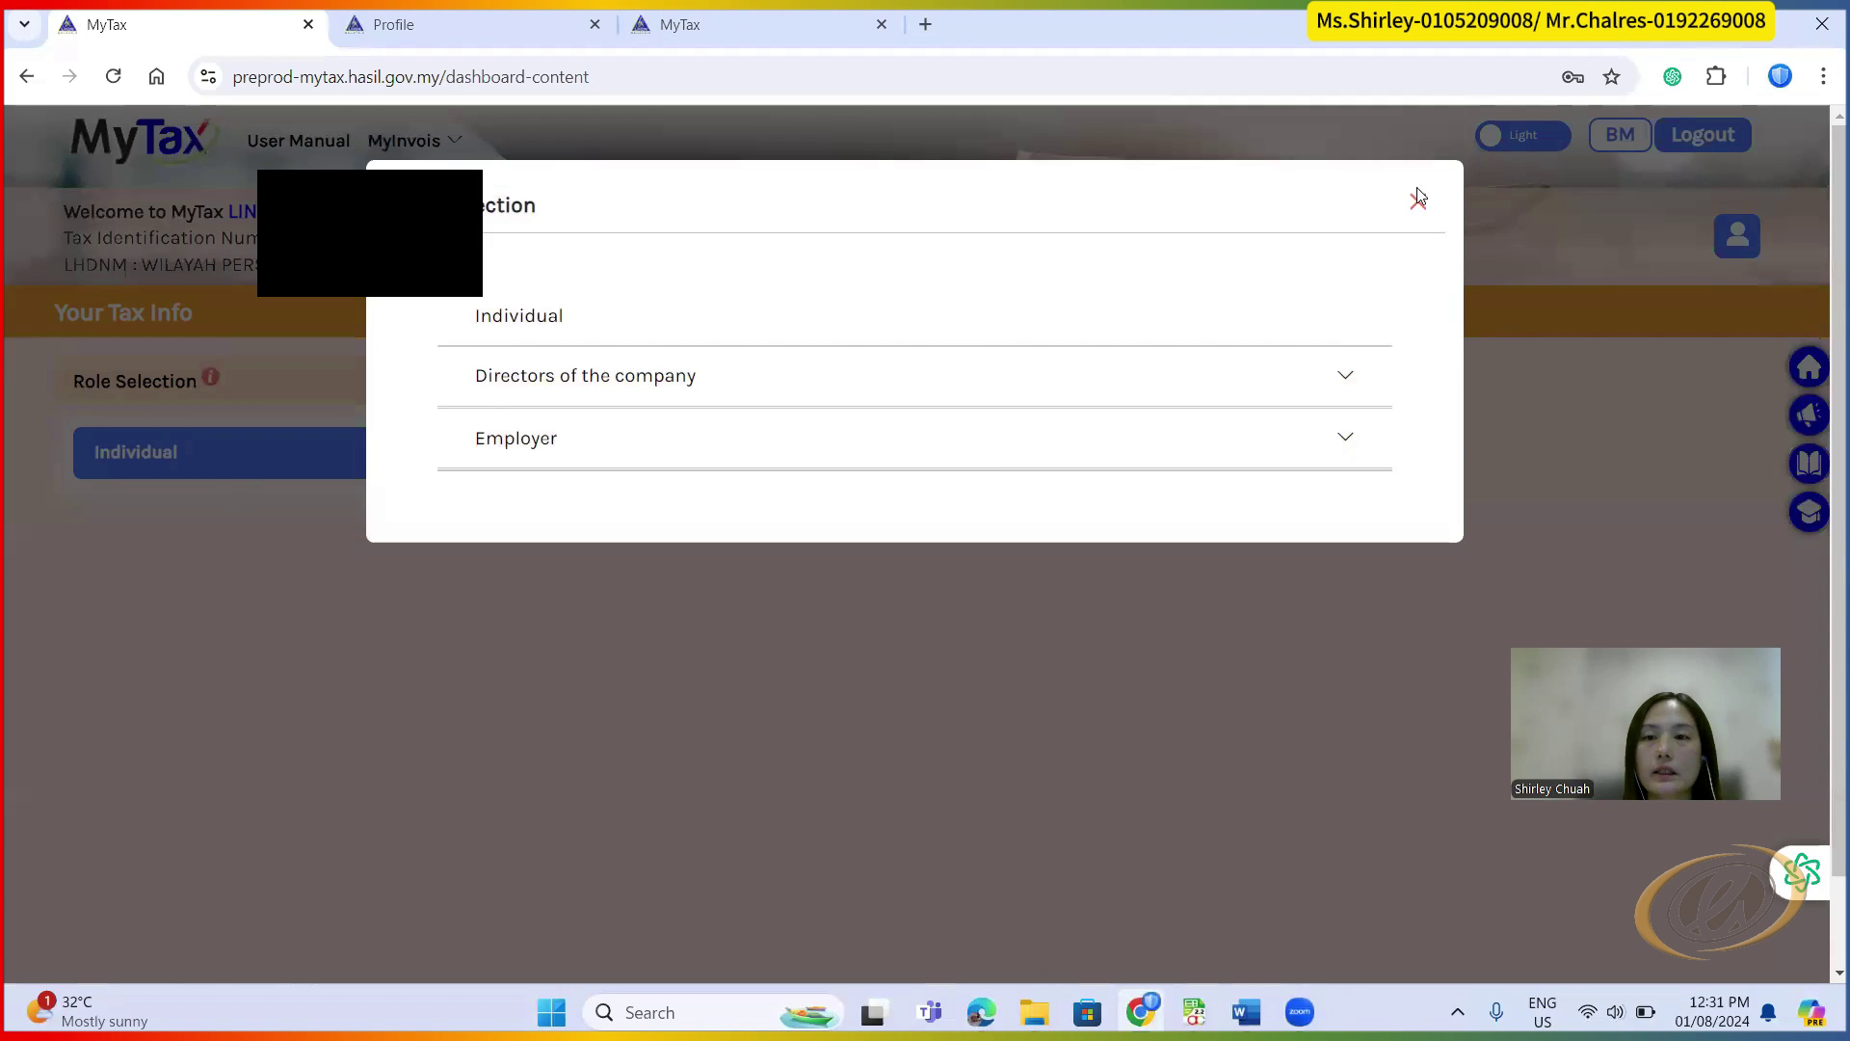
pyautogui.click(1418, 204)
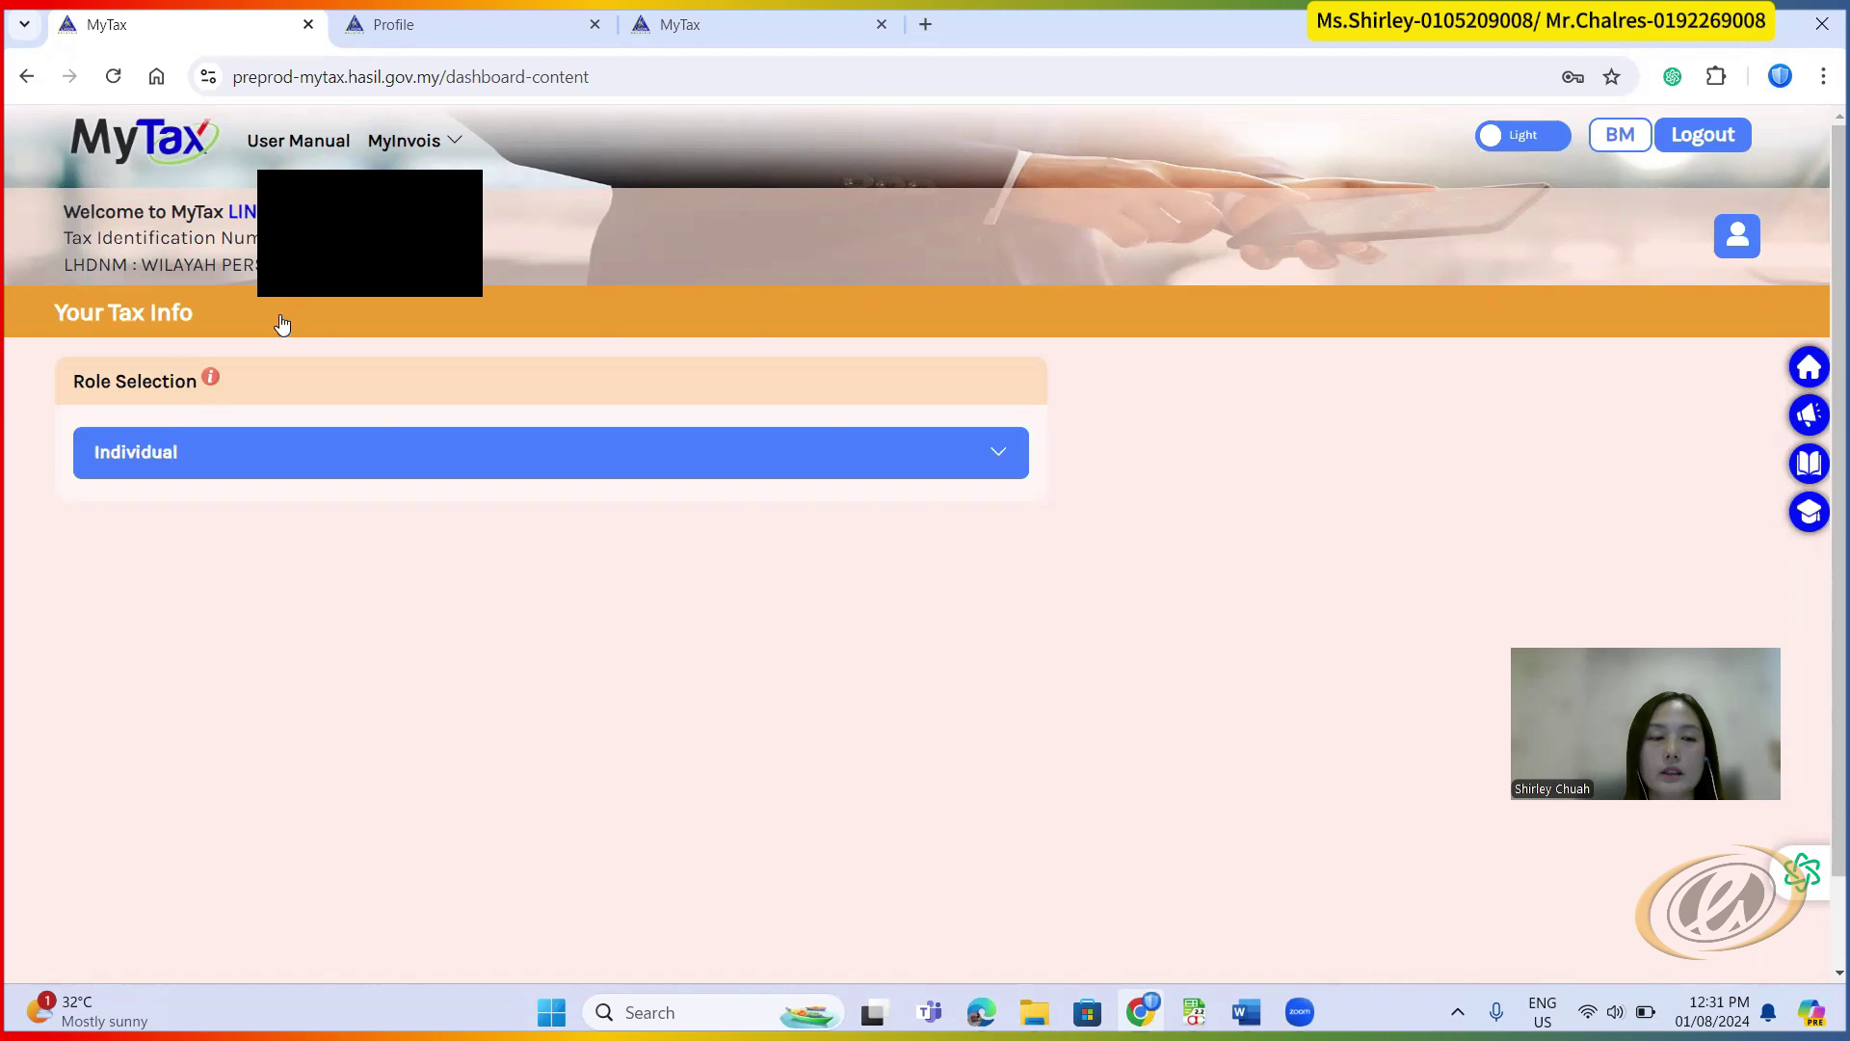
pyautogui.click(1005, 470)
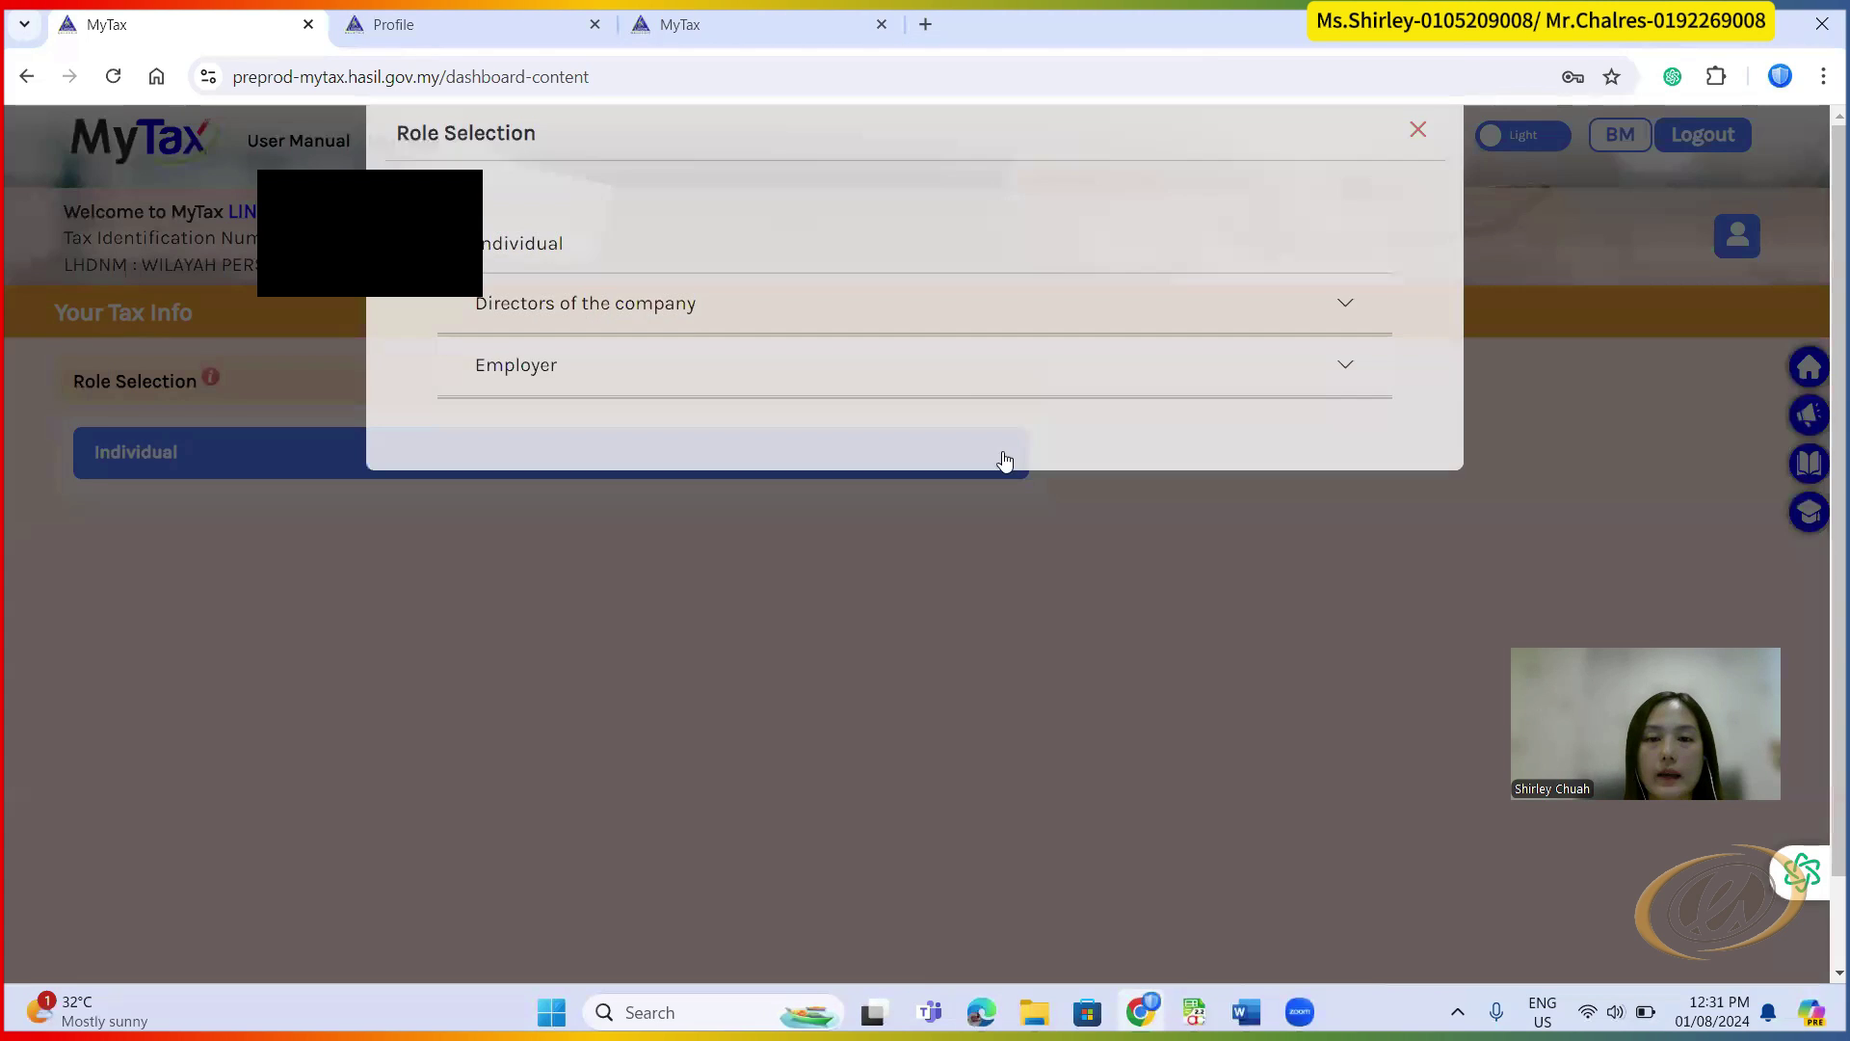
pyautogui.click(609, 382)
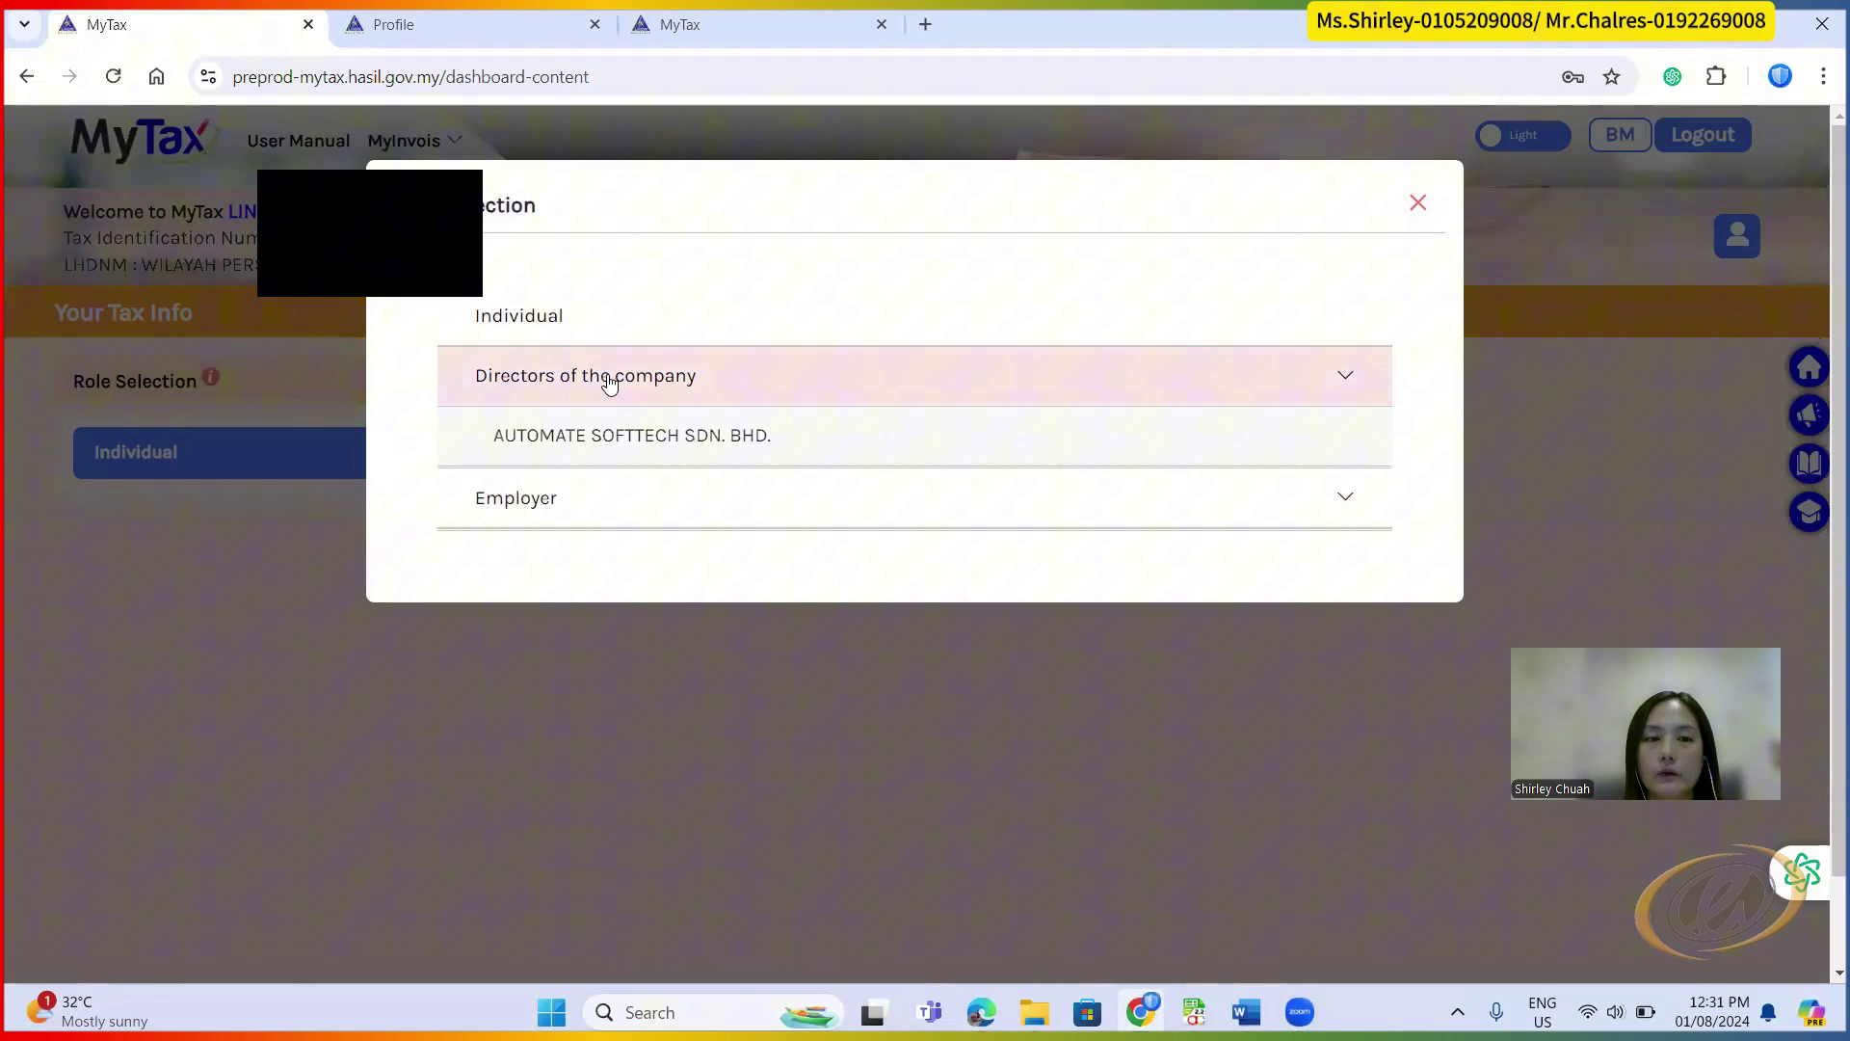
pyautogui.click(636, 437)
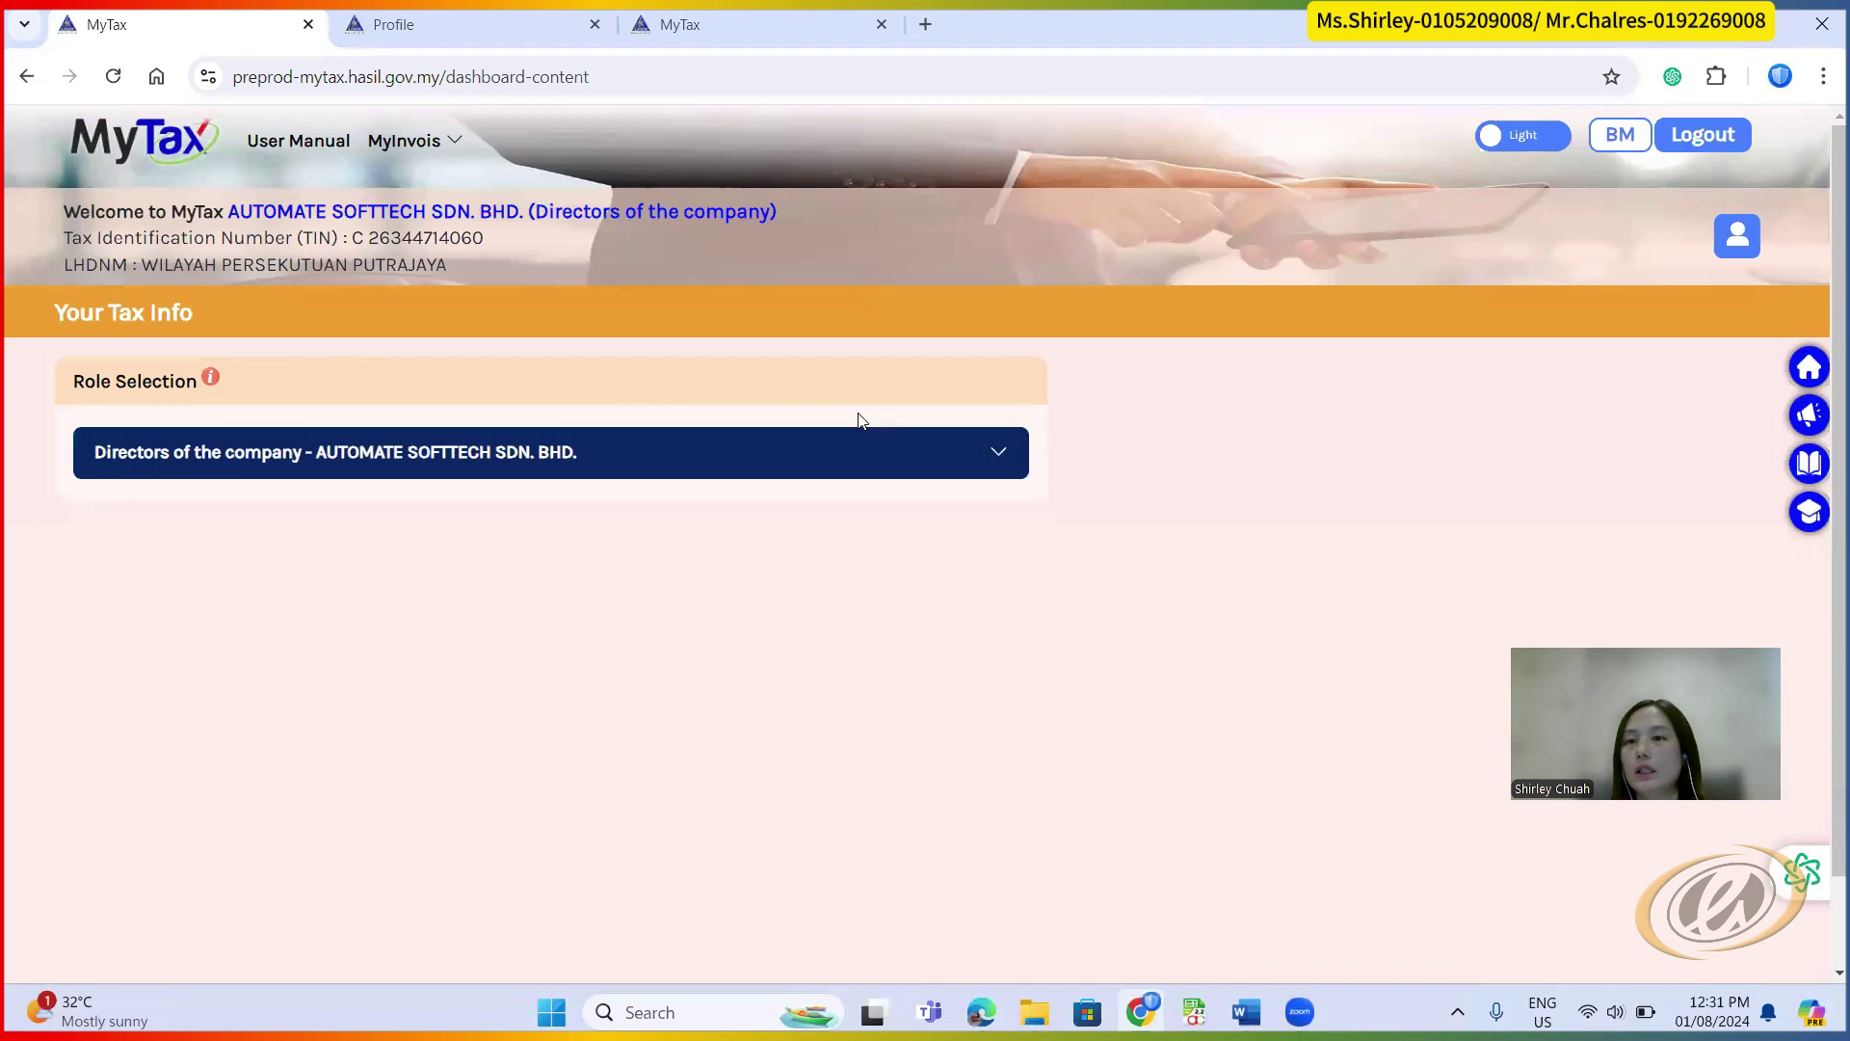
# - Open the Appointment of Representative form from the company's Profile
pyautogui.click(1729, 247)
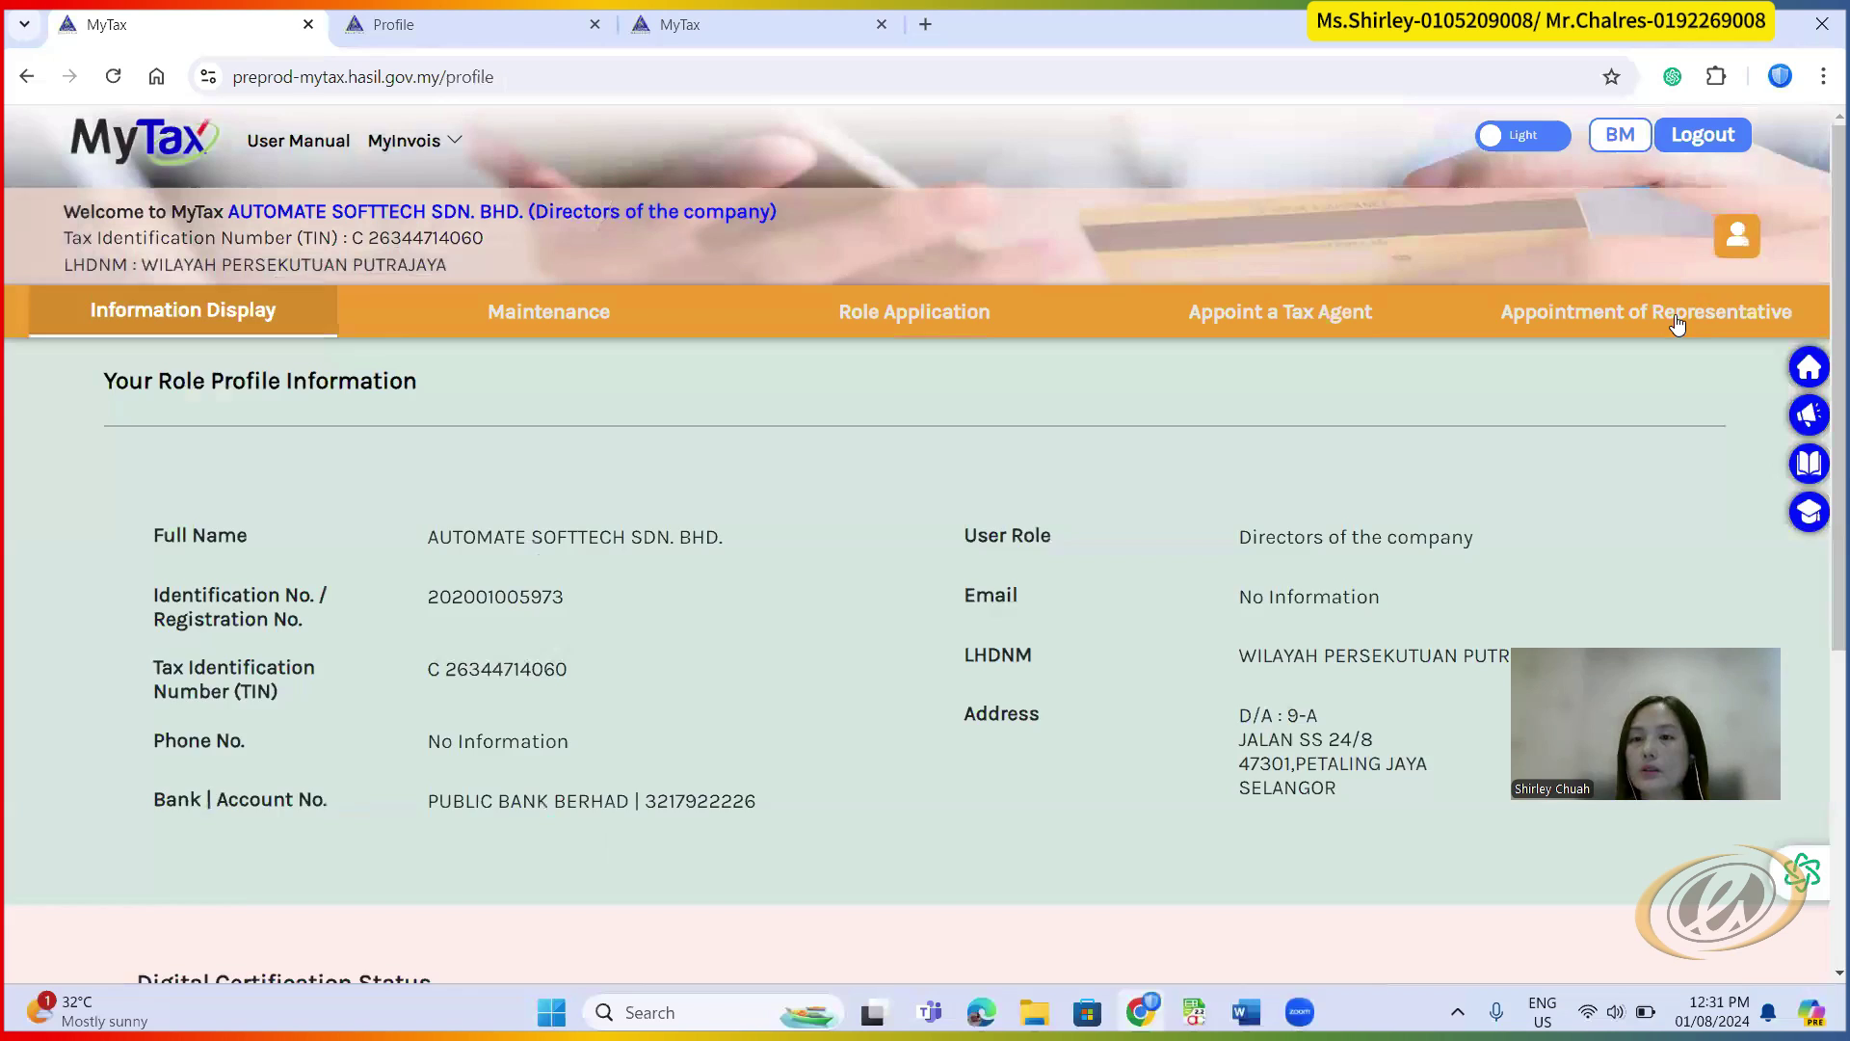
pyautogui.click(1676, 326)
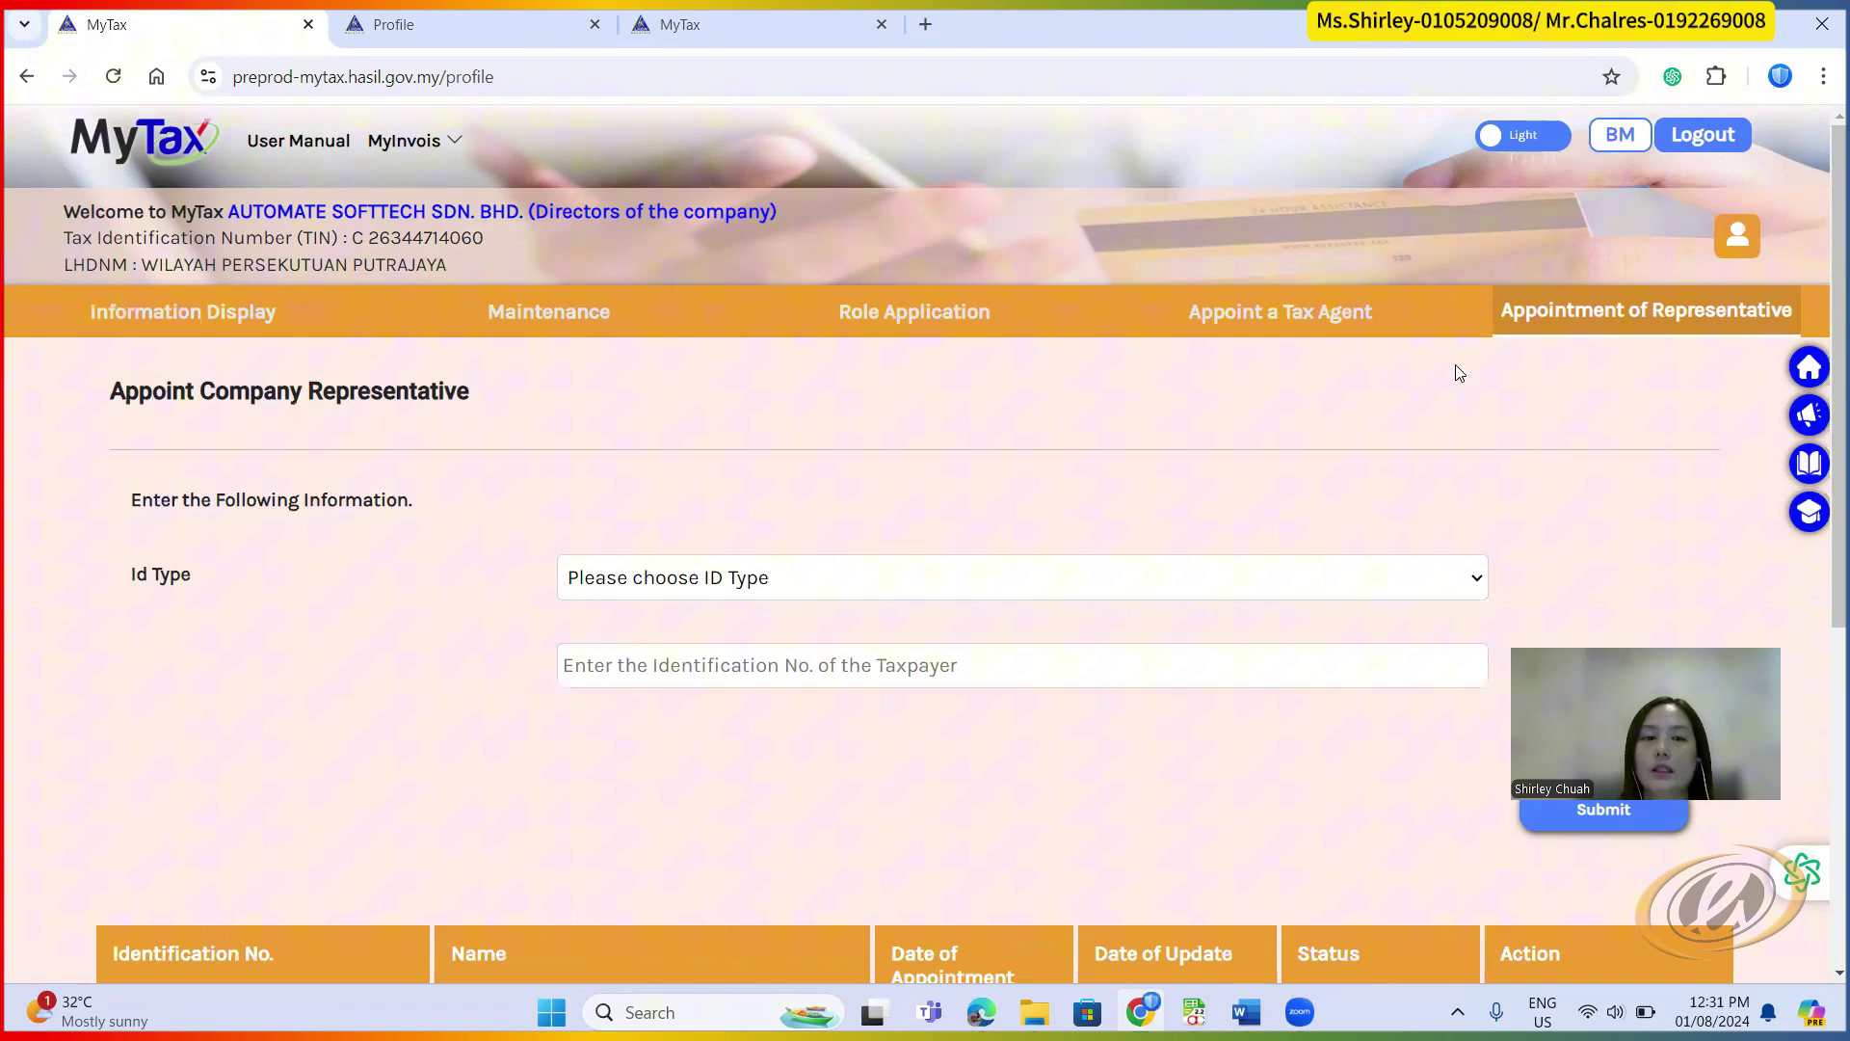
pyautogui.scroll(-3, 1396, 425)
# - Set Id Type to Identification Card No., enter the representative's ID number and submit
pyautogui.click(1231, 349)
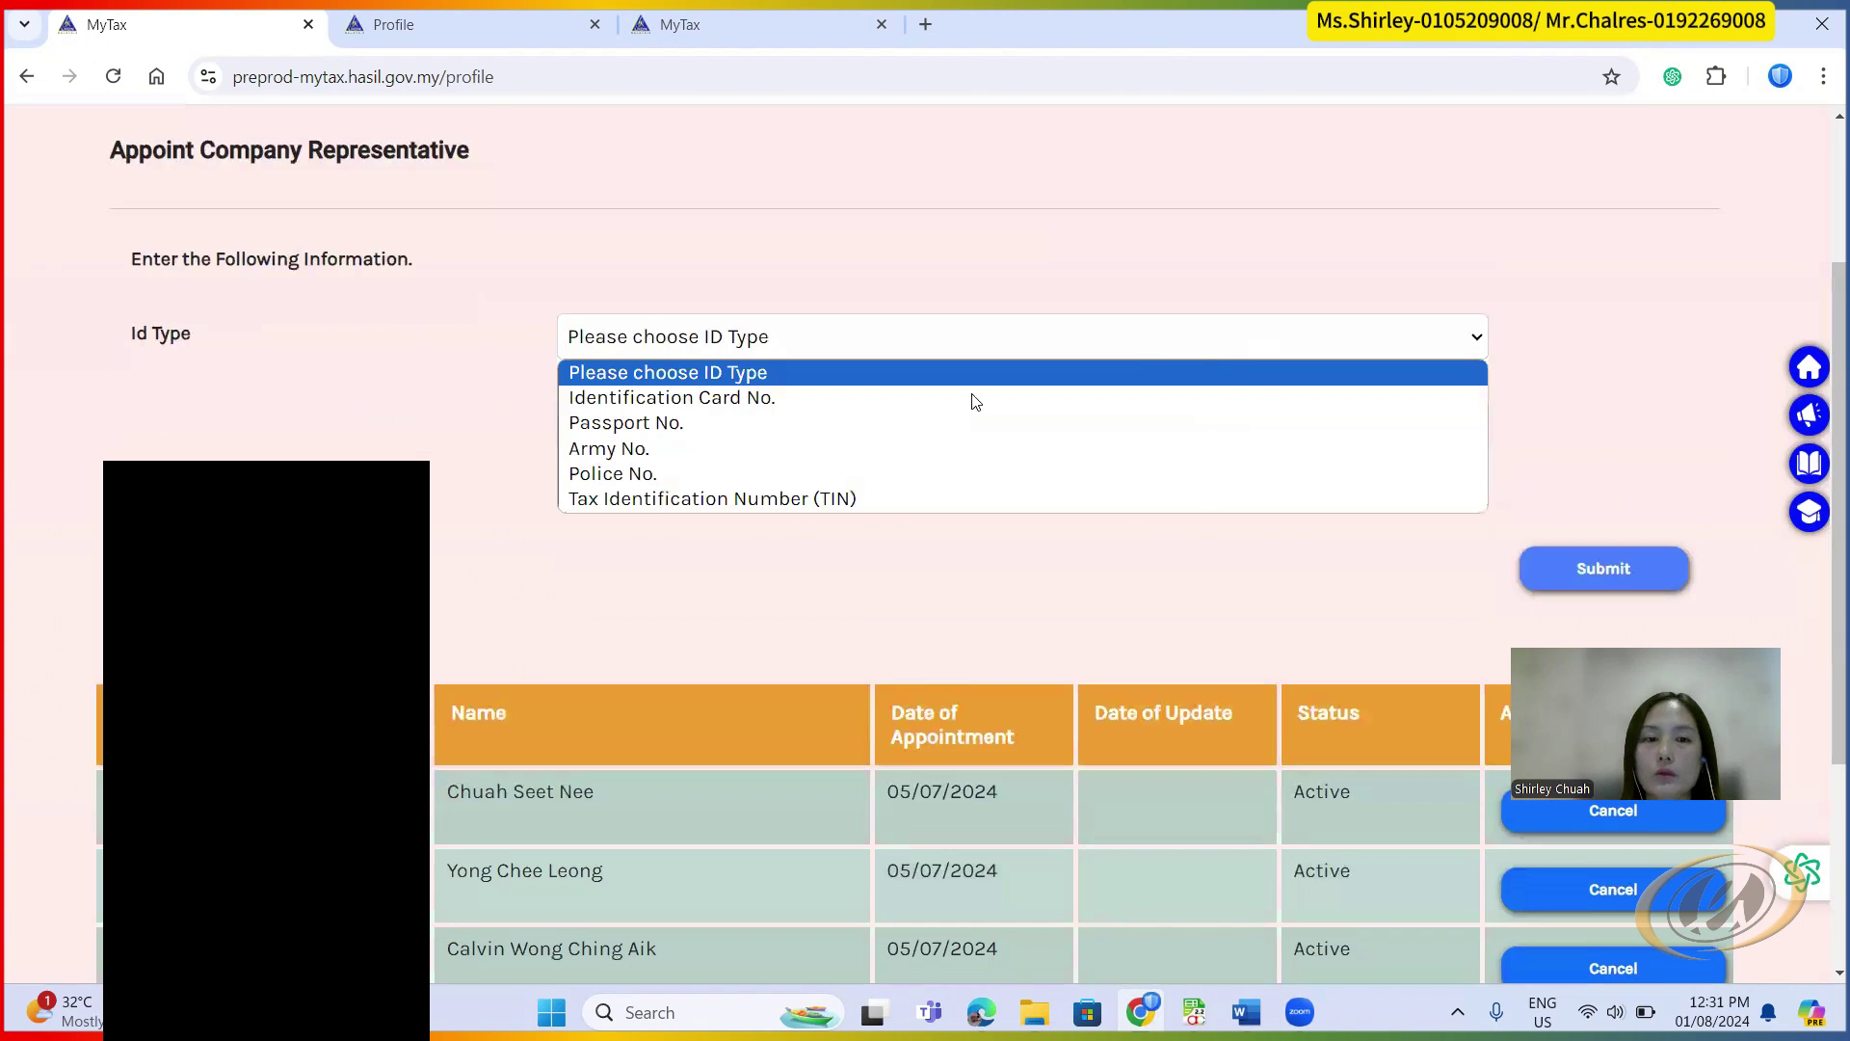
pyautogui.click(745, 641)
pyautogui.scroll(3, 848, 597)
pyautogui.click(872, 582)
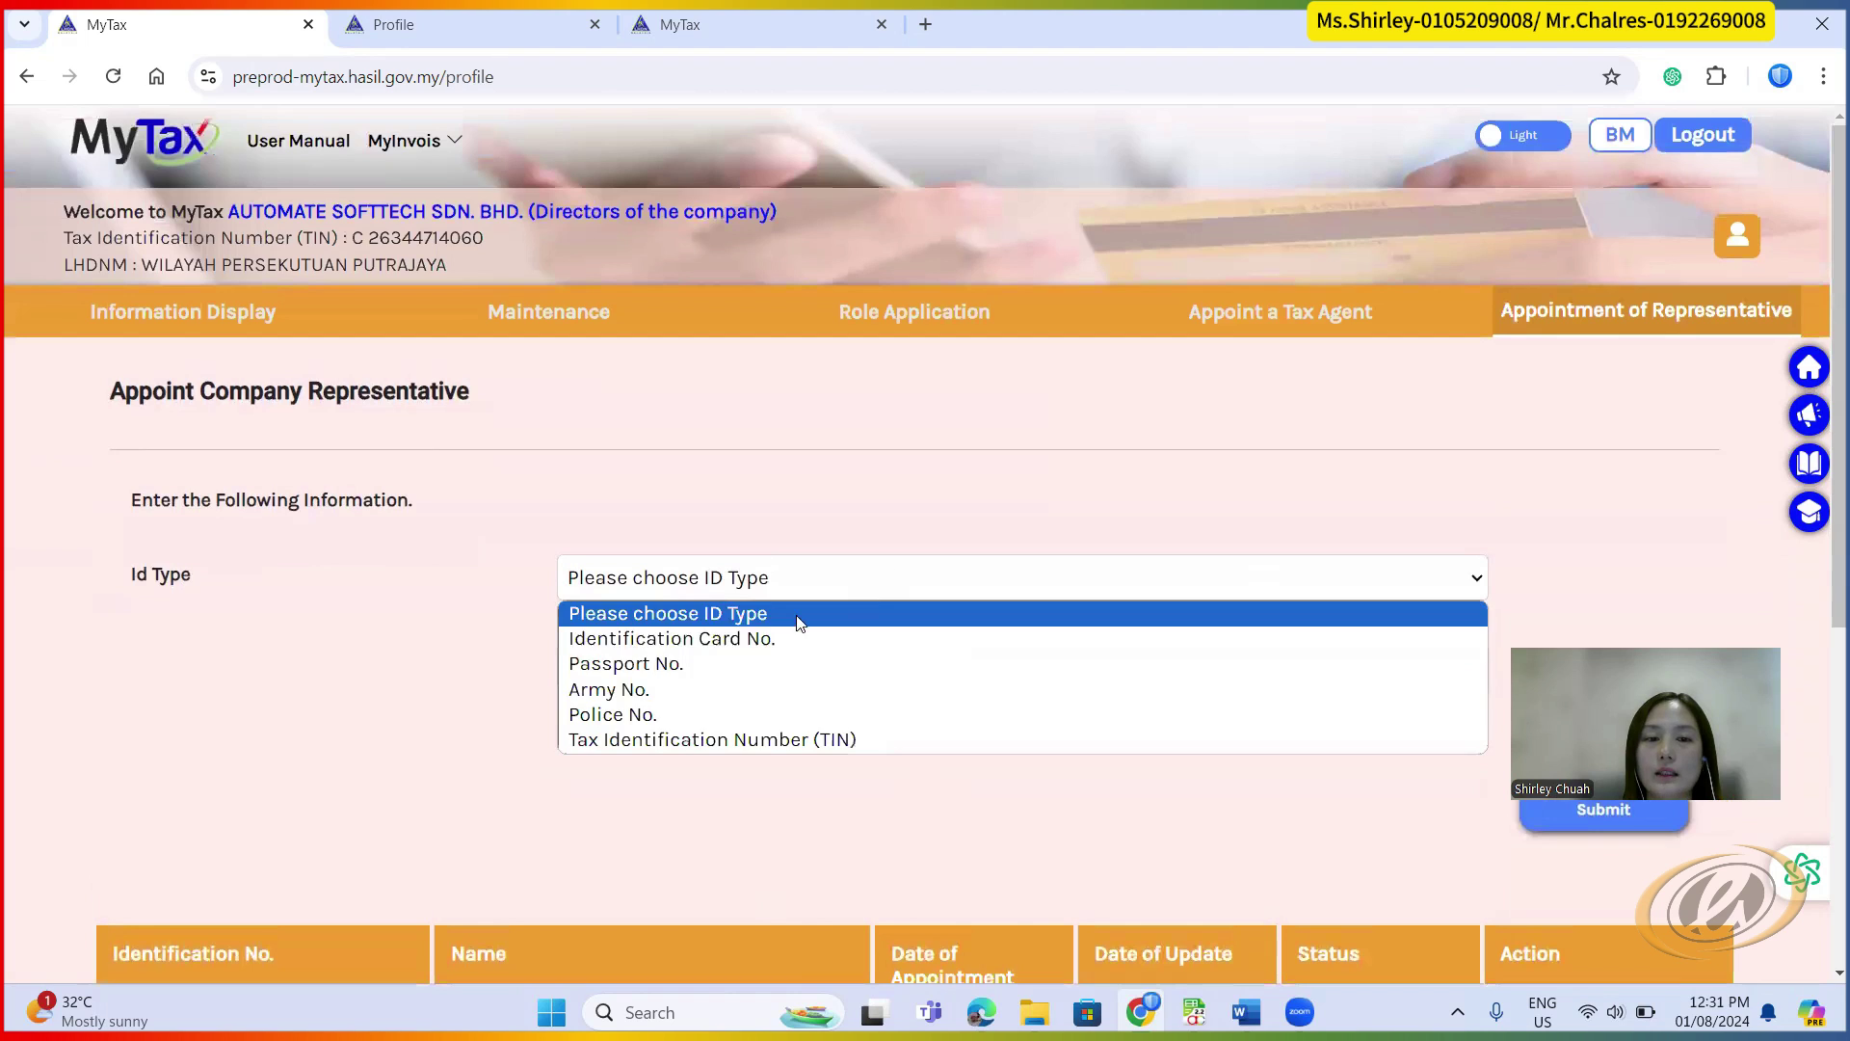
pyautogui.click(741, 640)
pyautogui.click(754, 682)
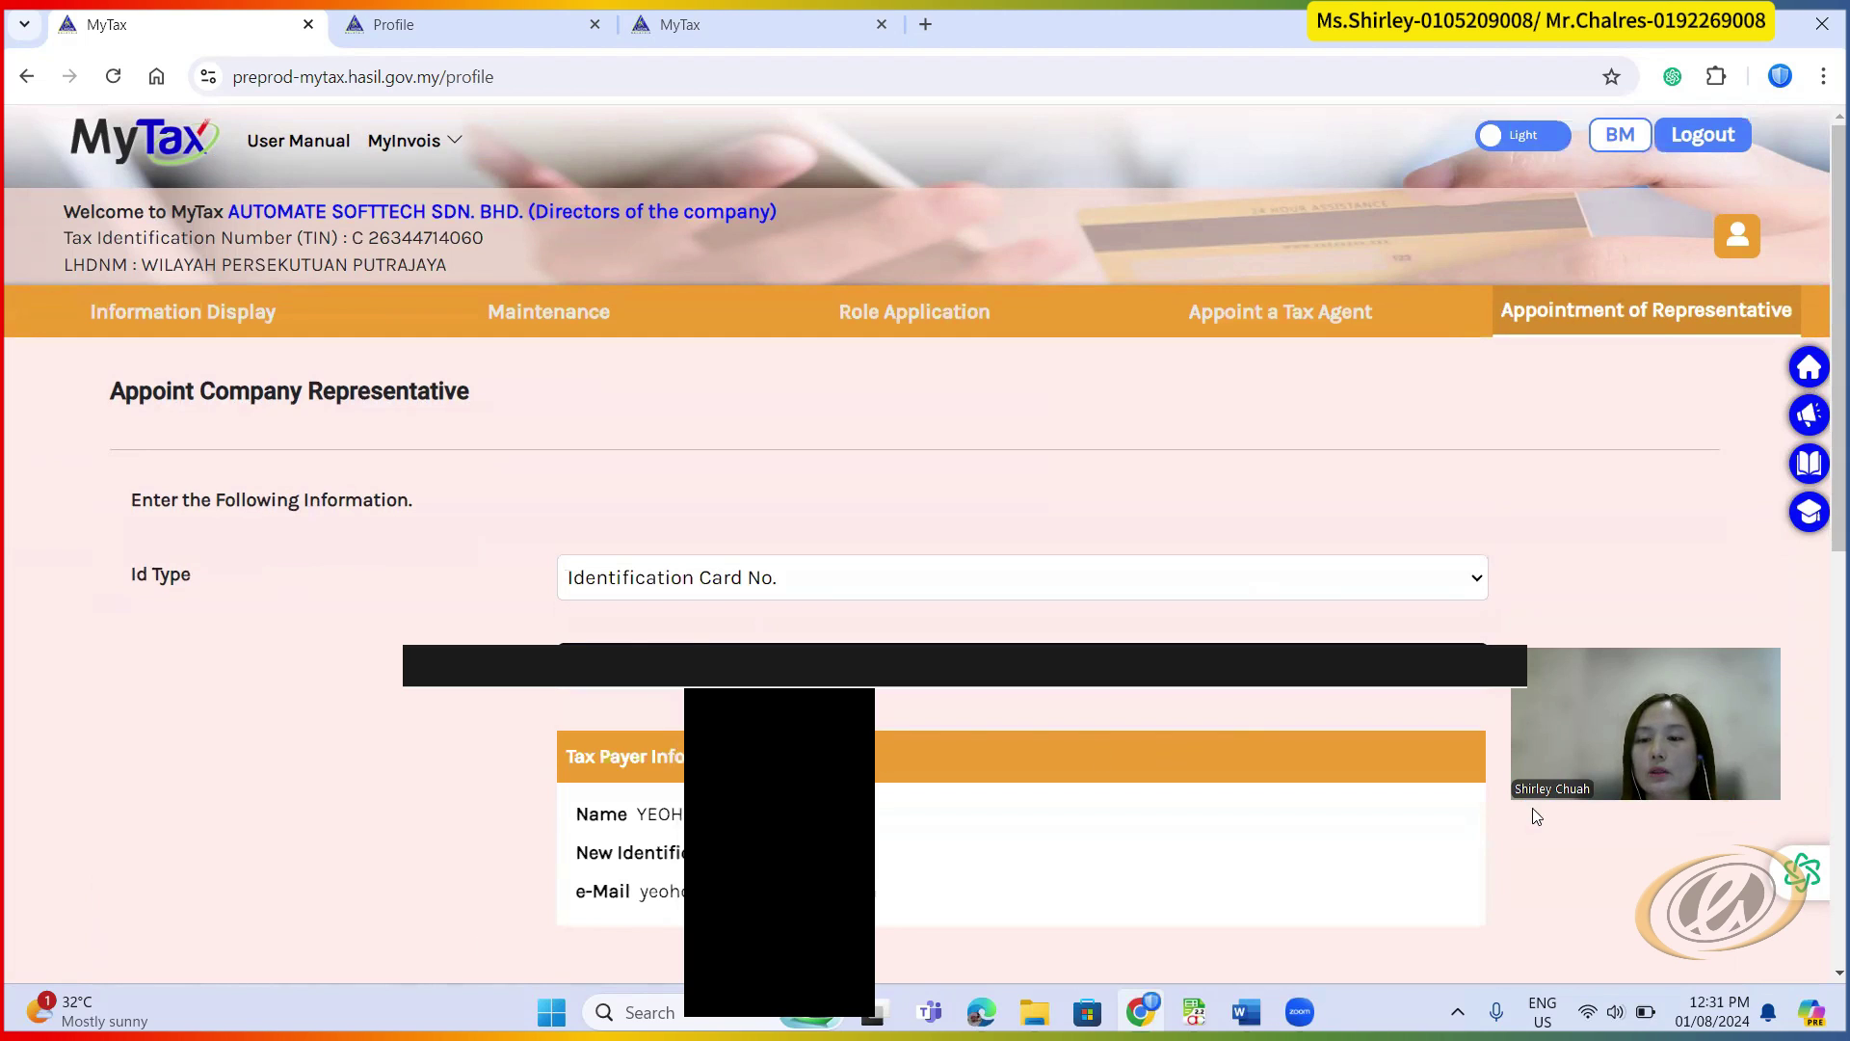
pyautogui.scroll(-7, 1337, 717)
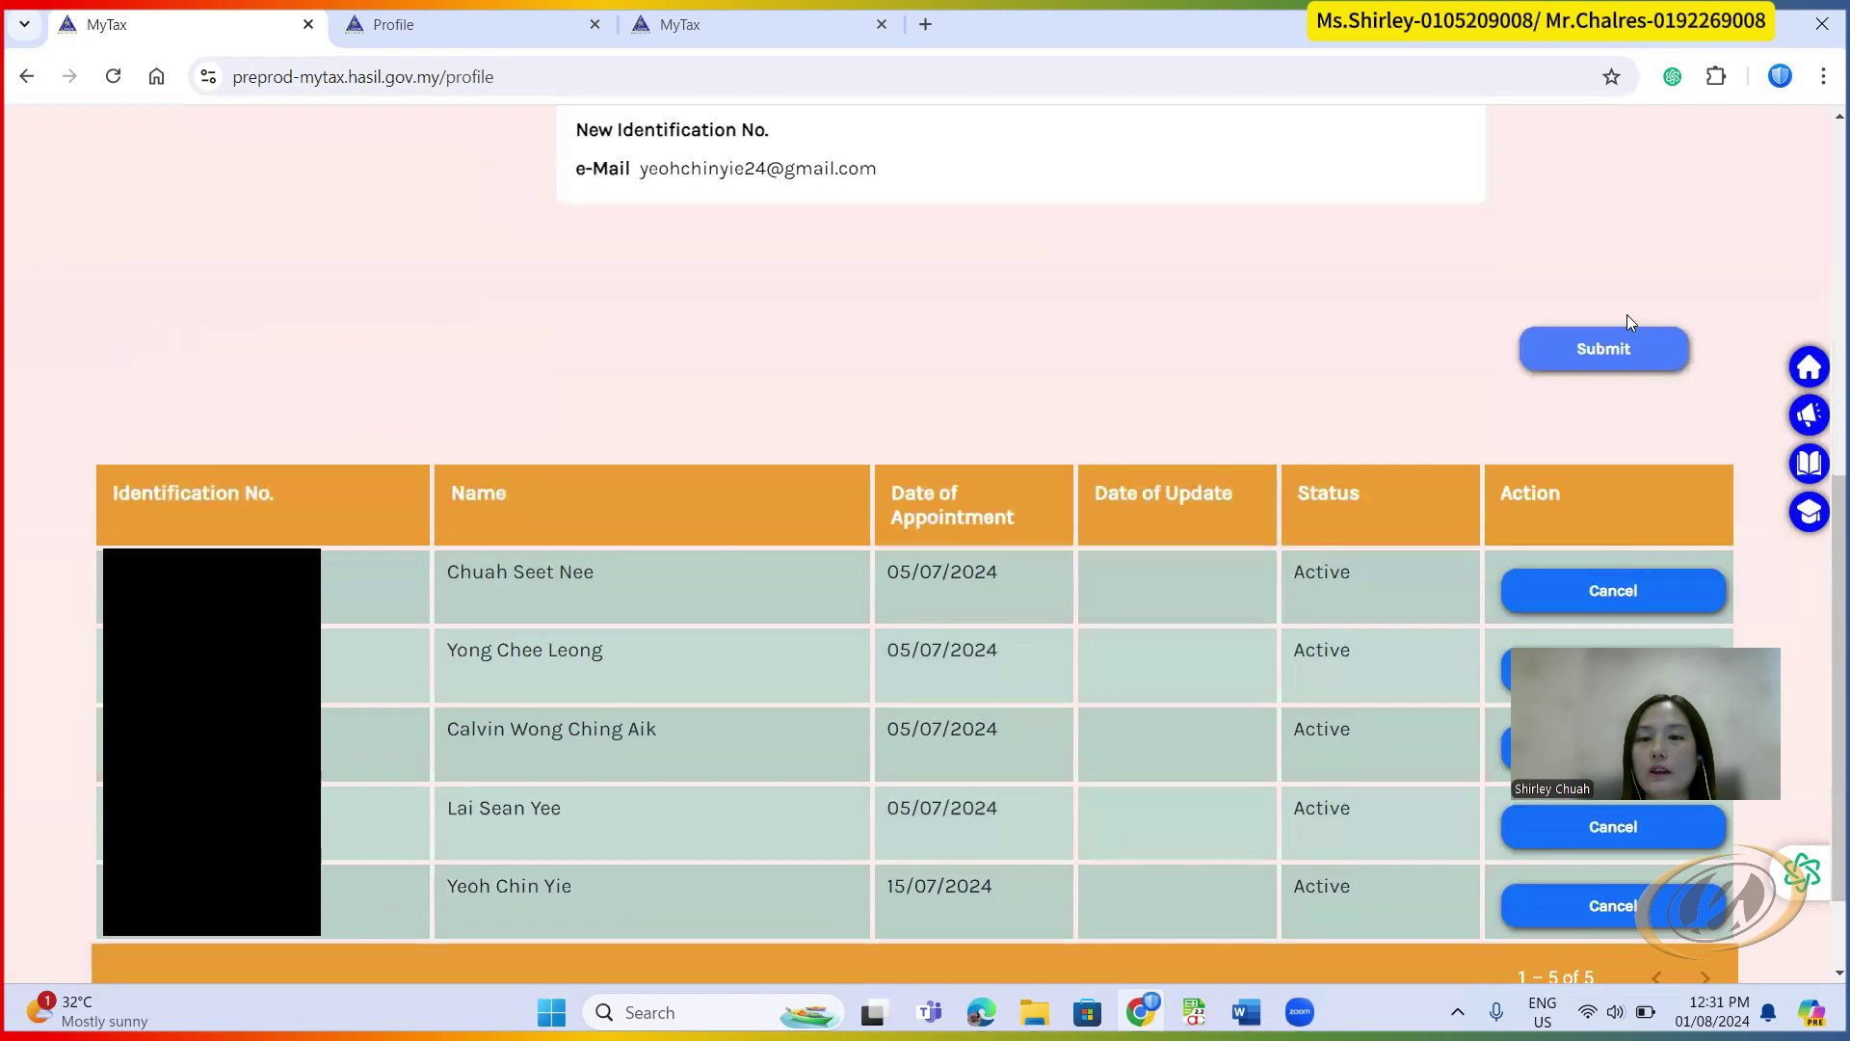
pyautogui.click(1607, 349)
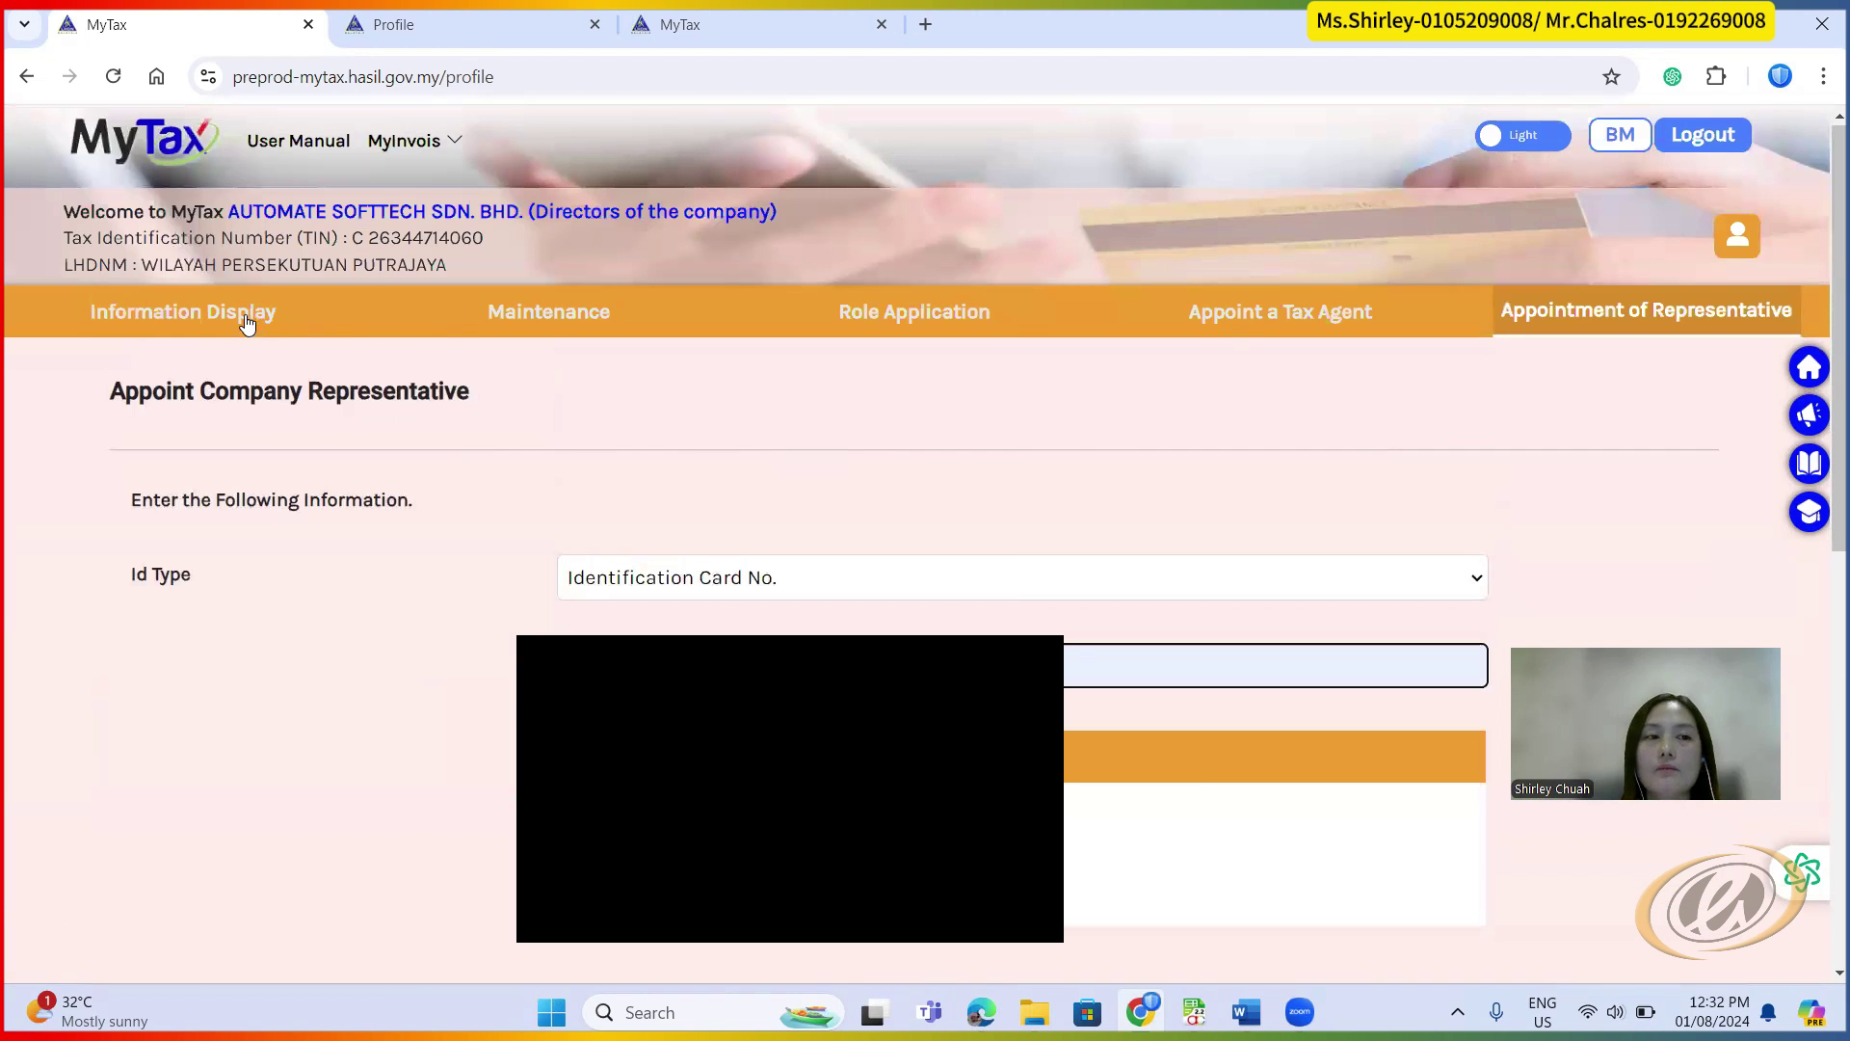
# - Return to the MyTax dashboard, keep the director role, and show MyInvois environments including preprod
pyautogui.click(168, 150)
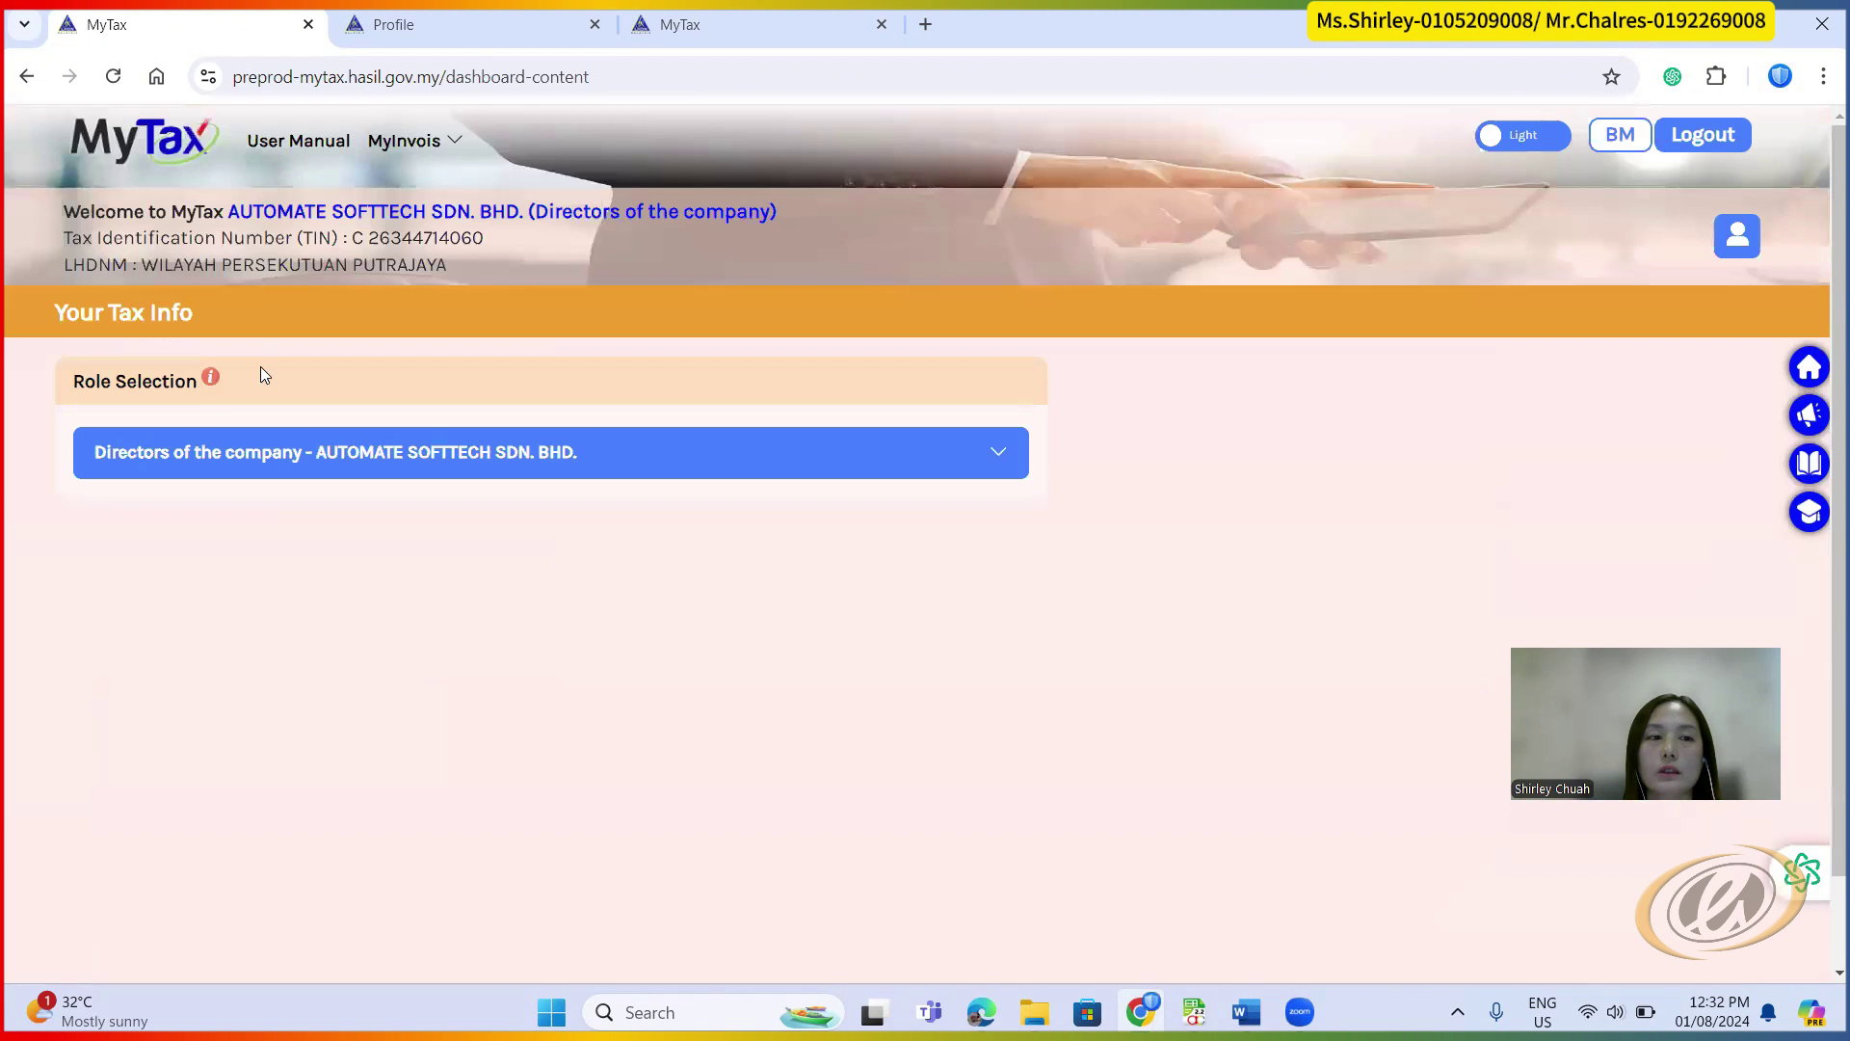
pyautogui.click(276, 455)
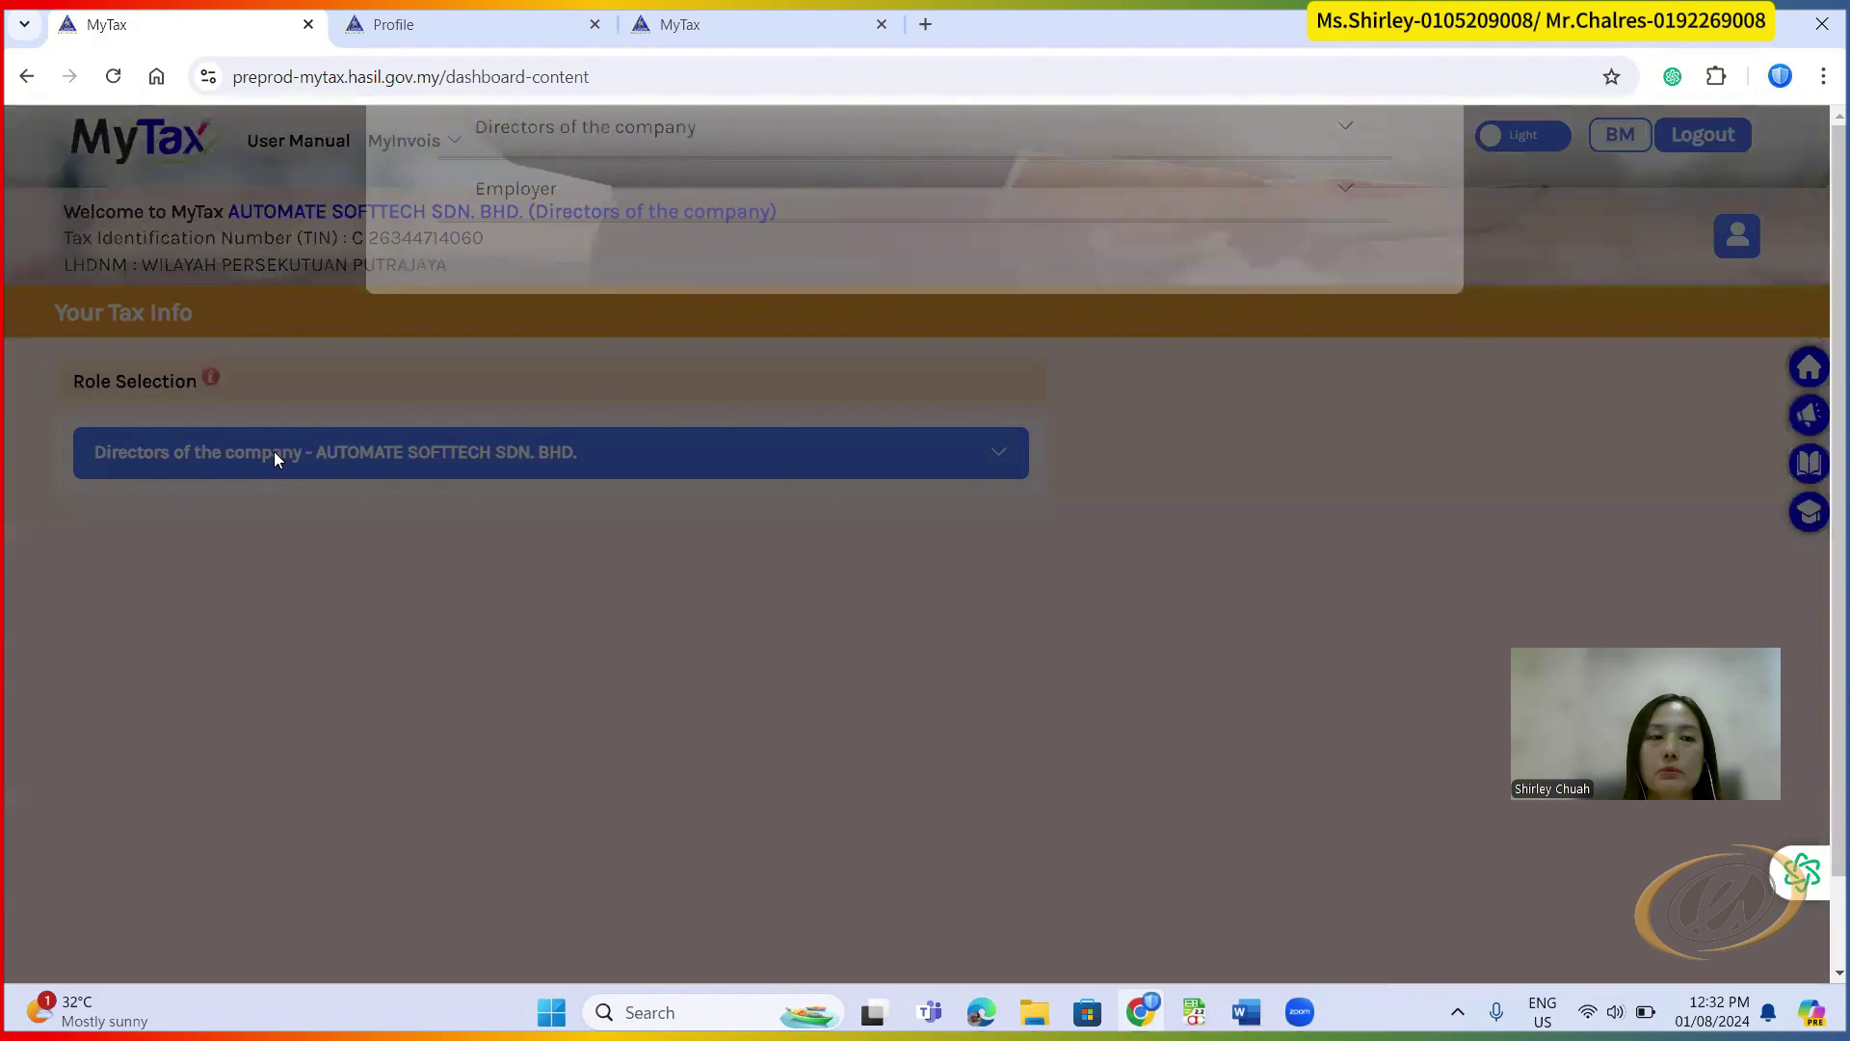
pyautogui.click(512, 393)
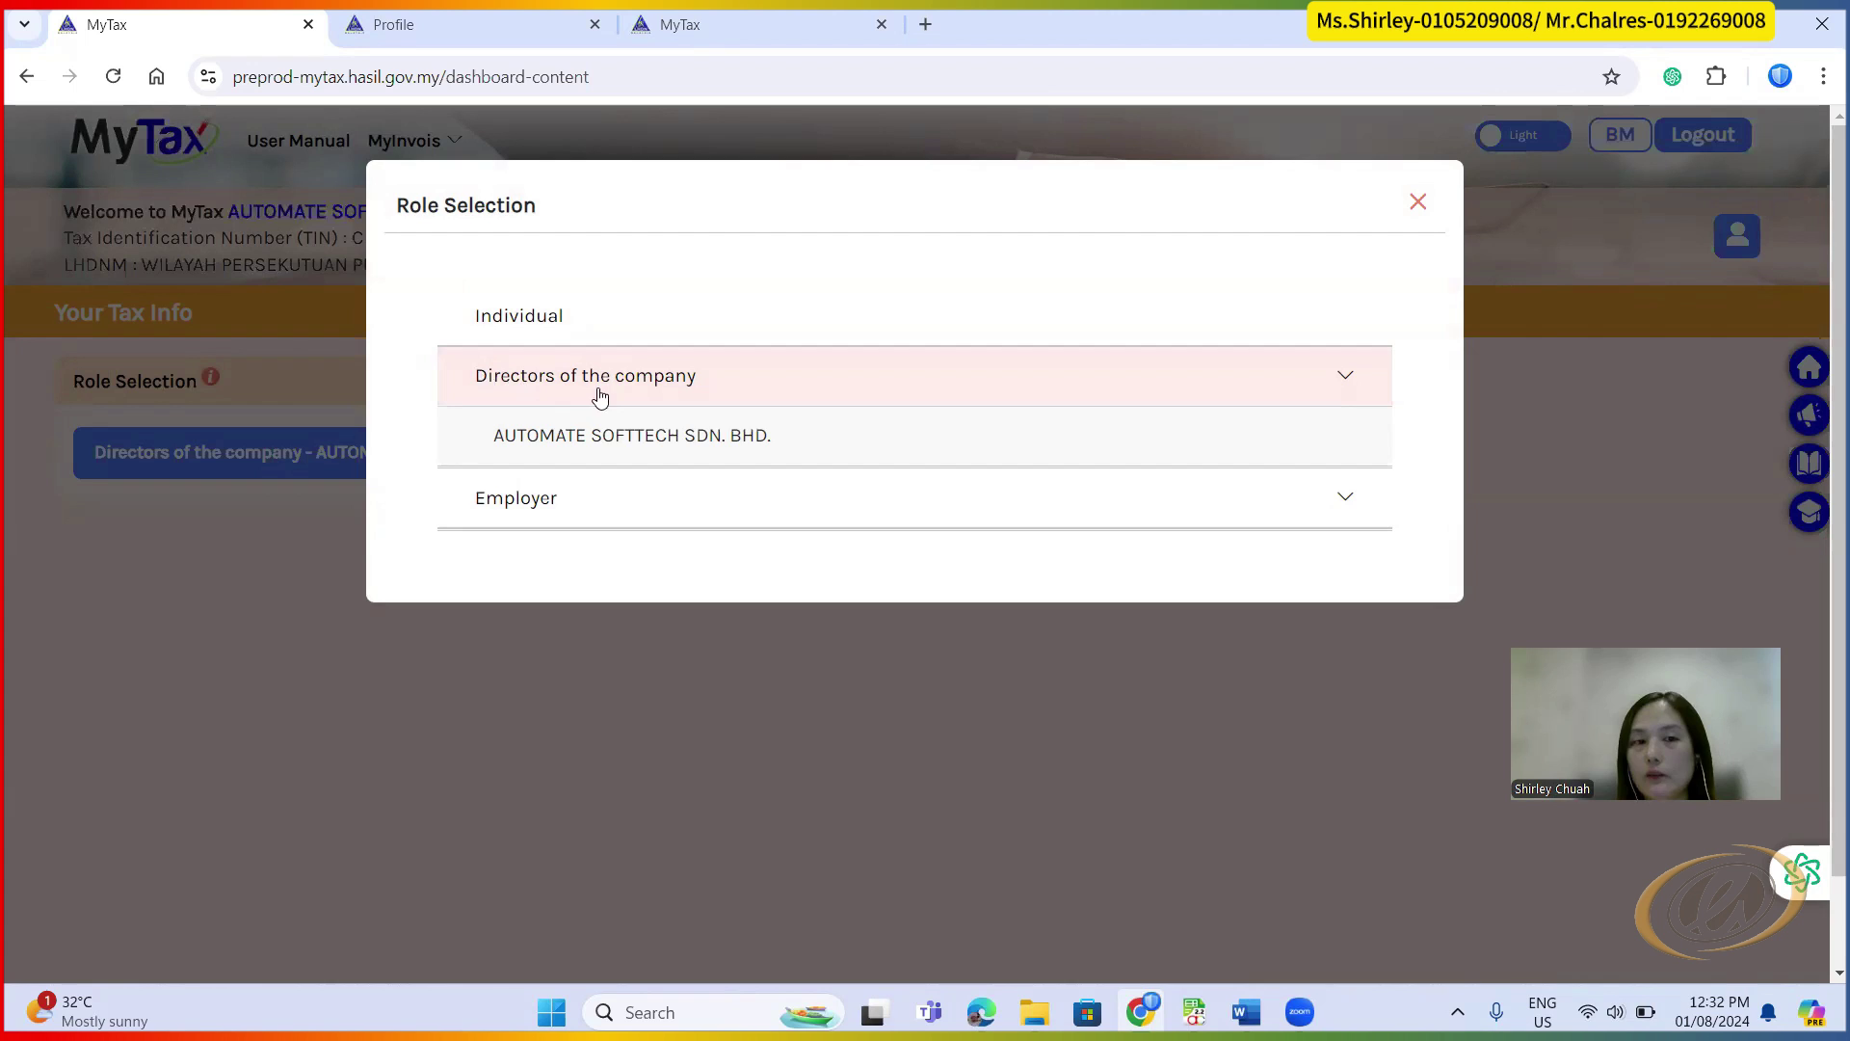
pyautogui.click(1418, 200)
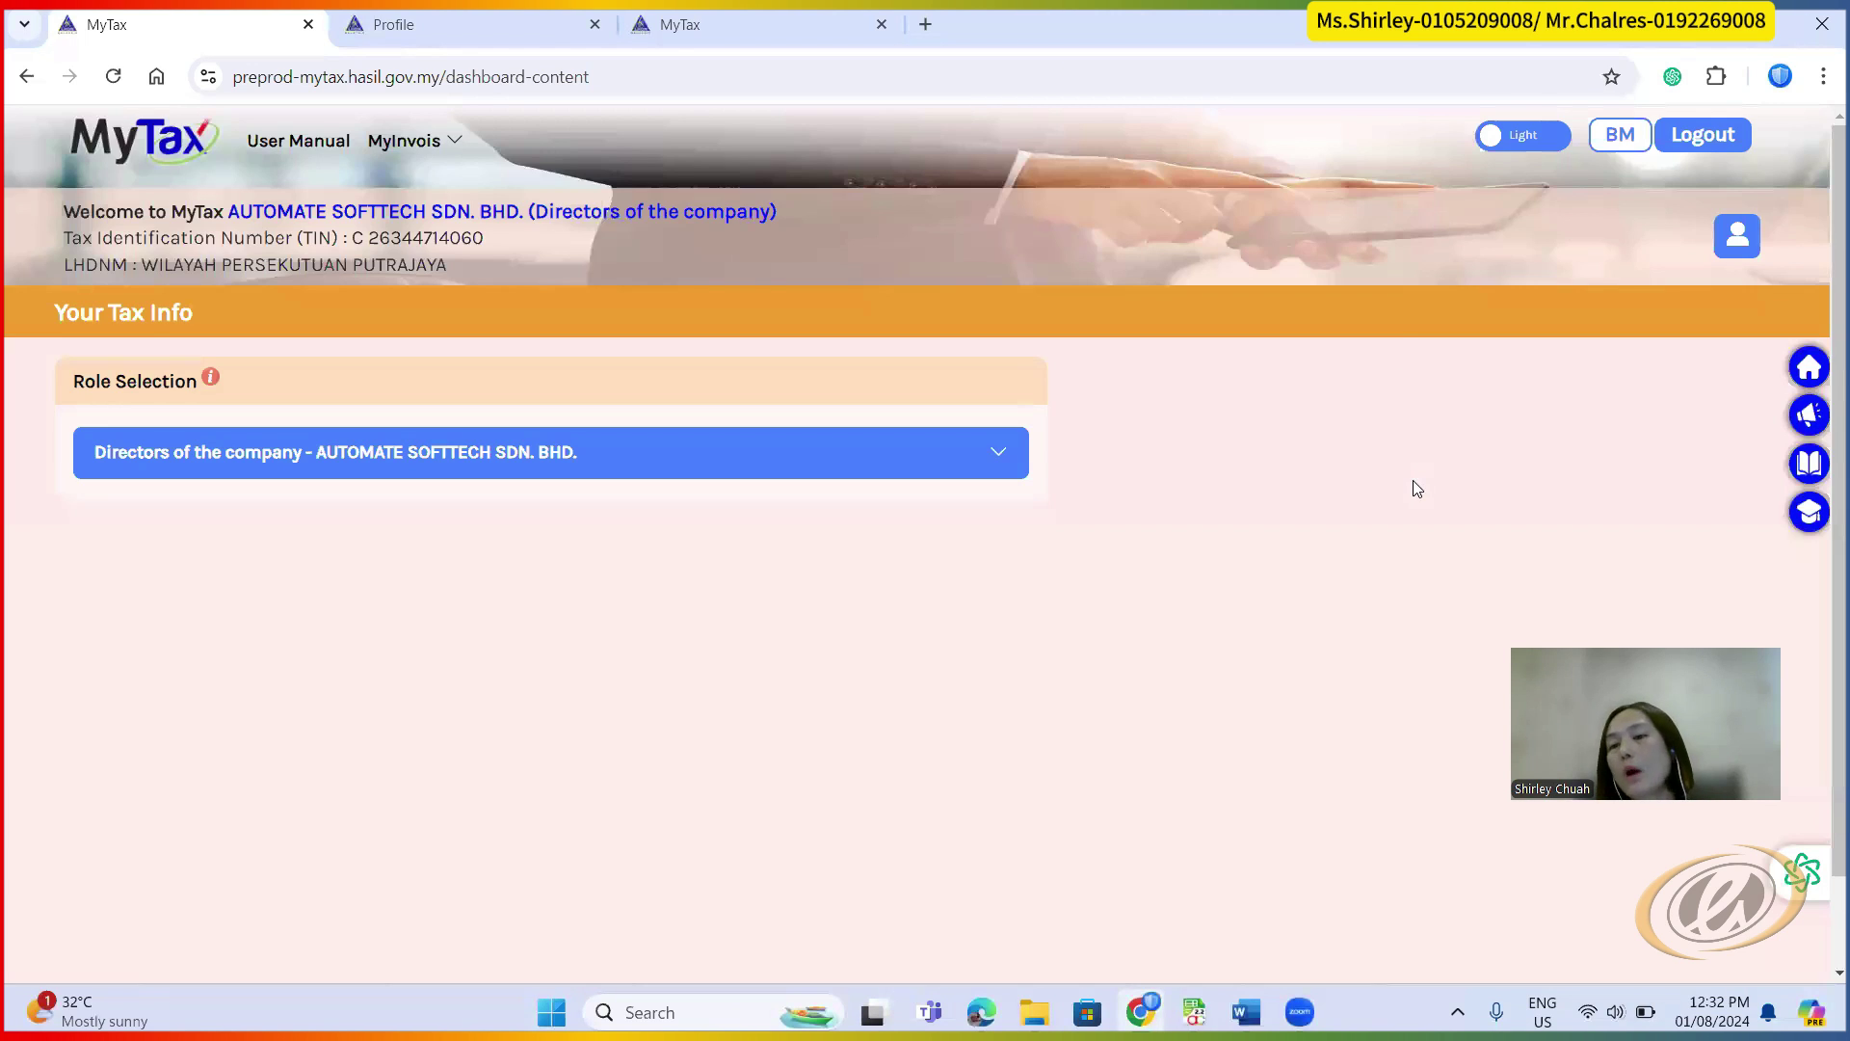
pyautogui.click(405, 141)
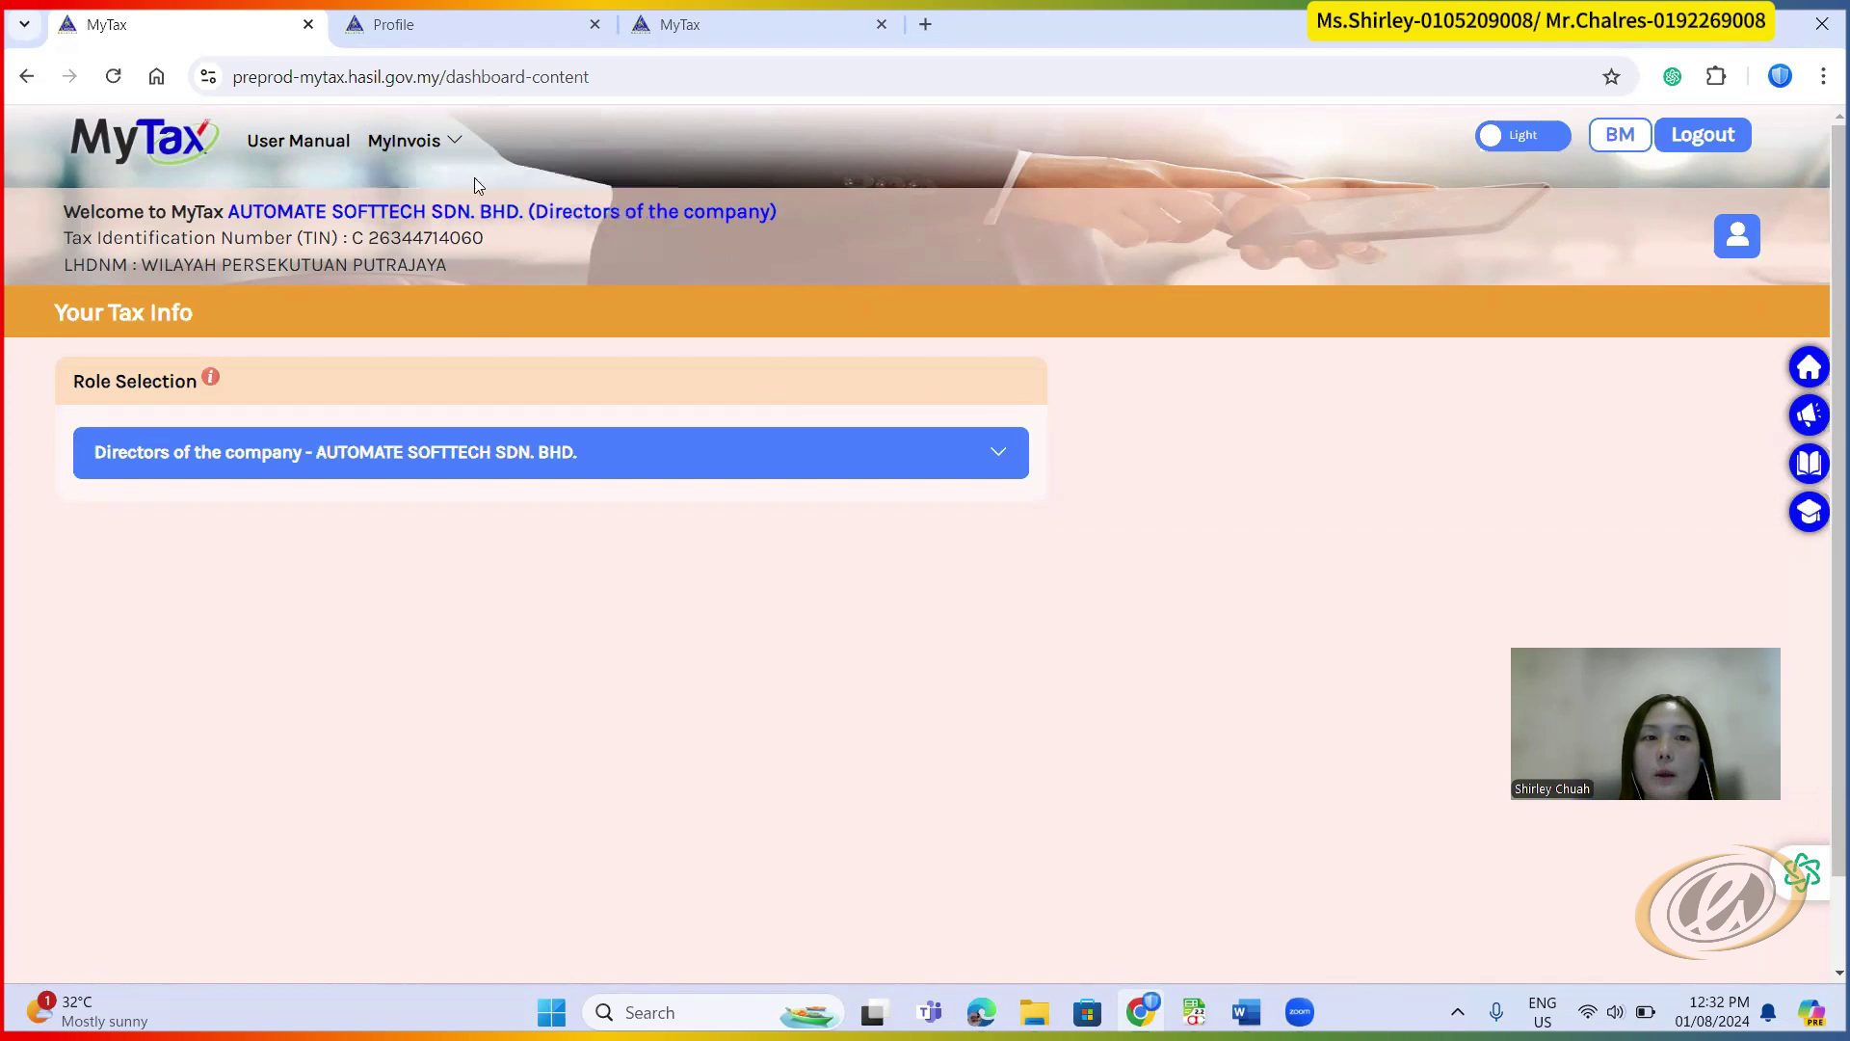
pyautogui.moveTo(376, 147)
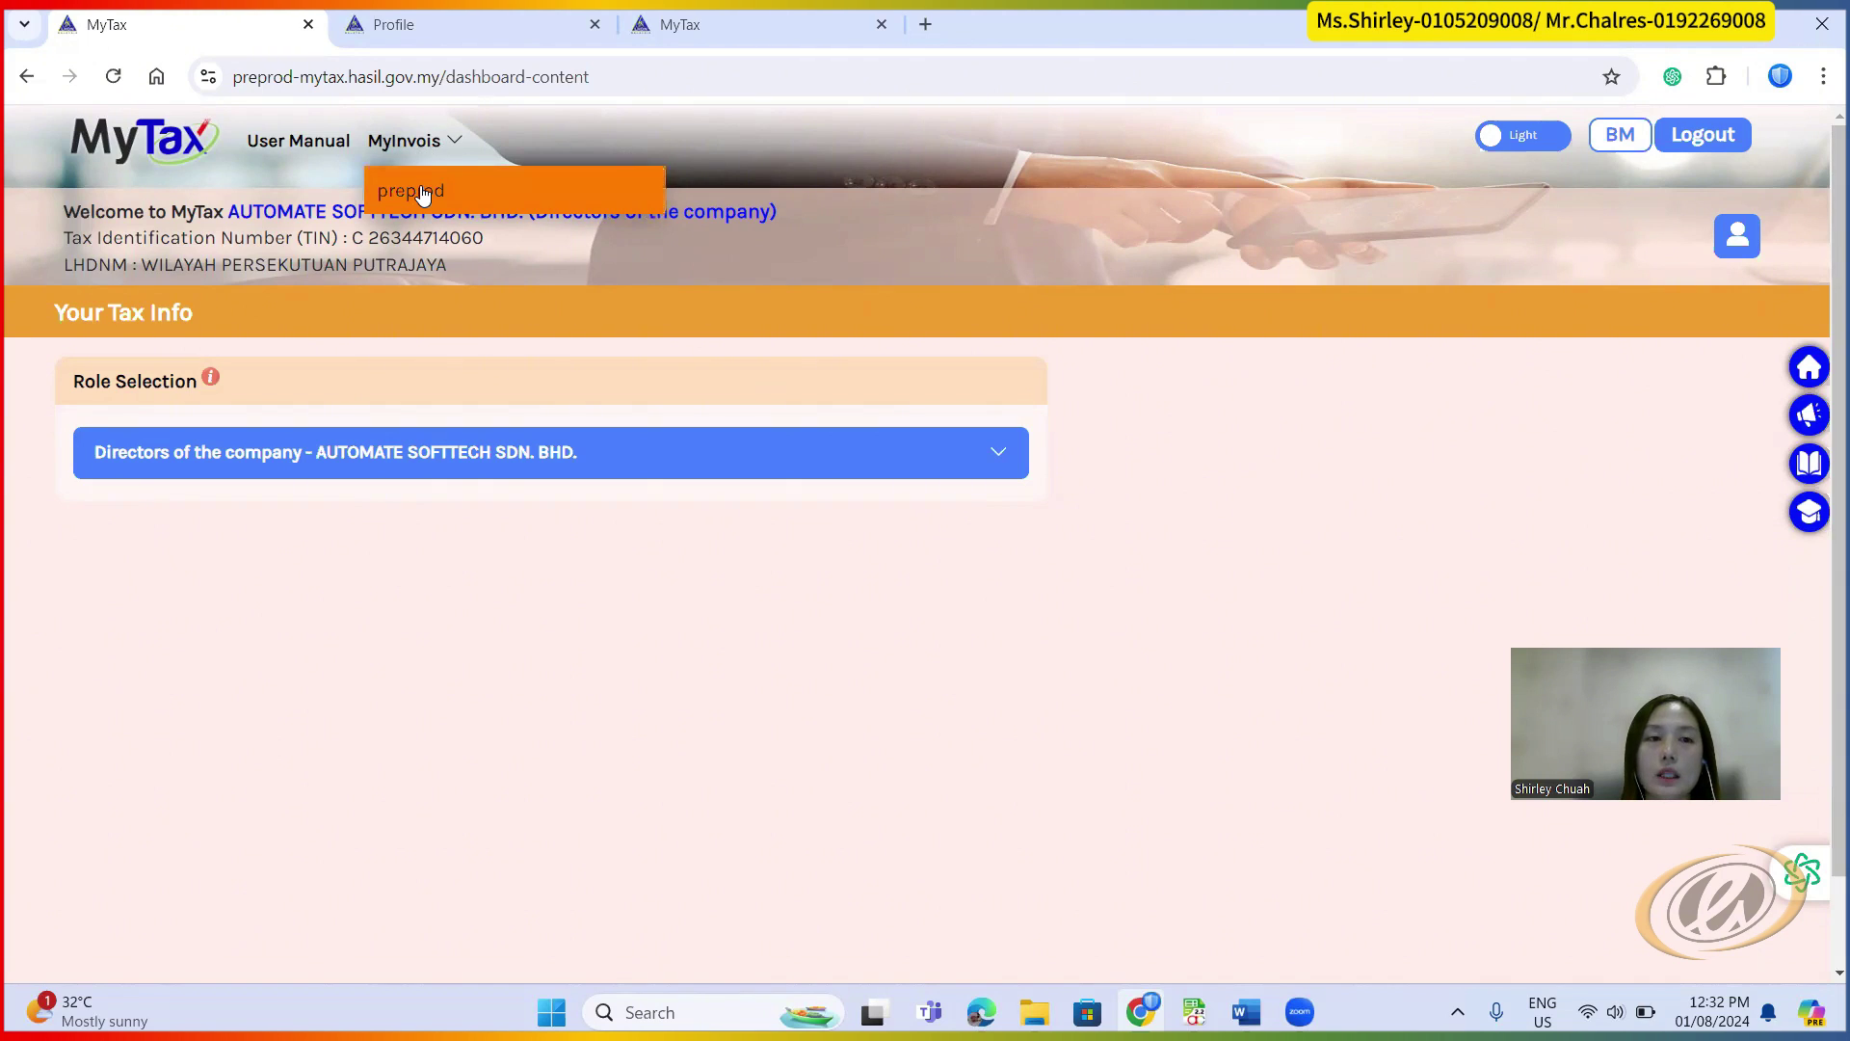
# - Open the preprod MyInvois Portal and view the Taxpayer Profile showing MSIC code 47412
pyautogui.click(422, 194)
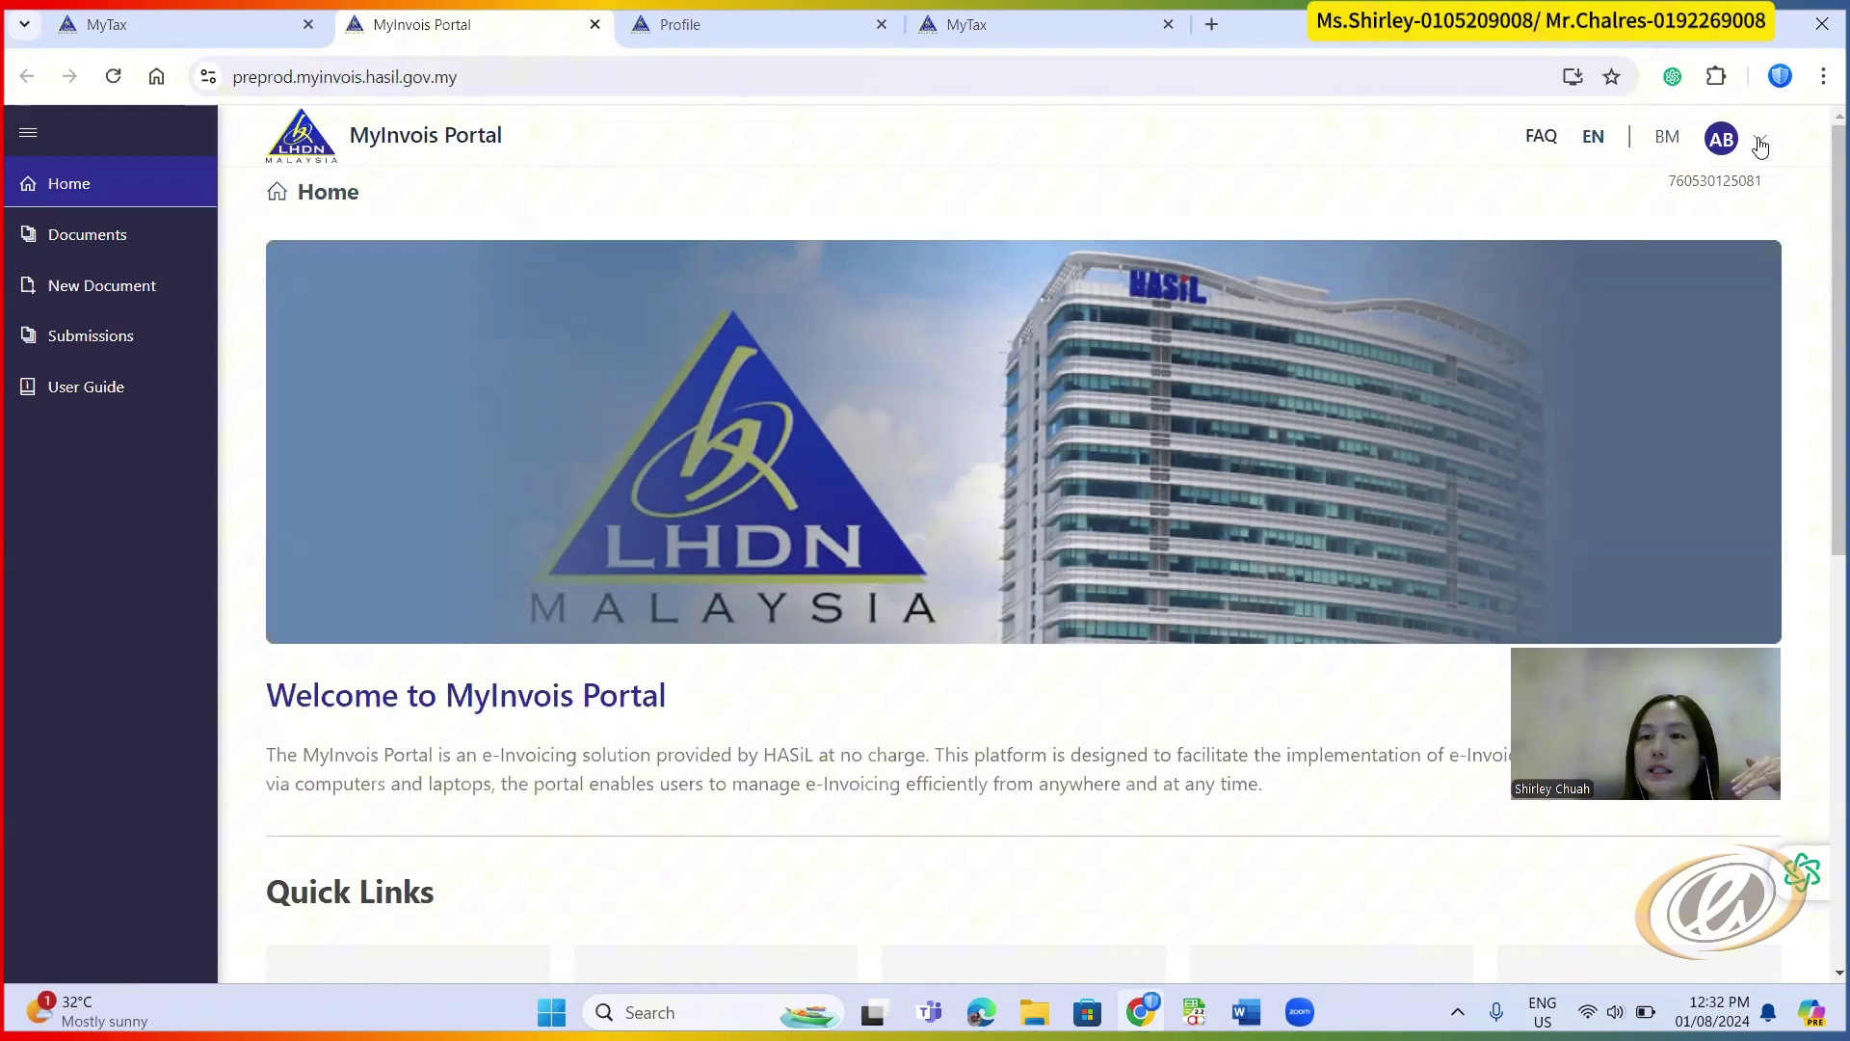
pyautogui.click(1760, 144)
pyautogui.click(1677, 194)
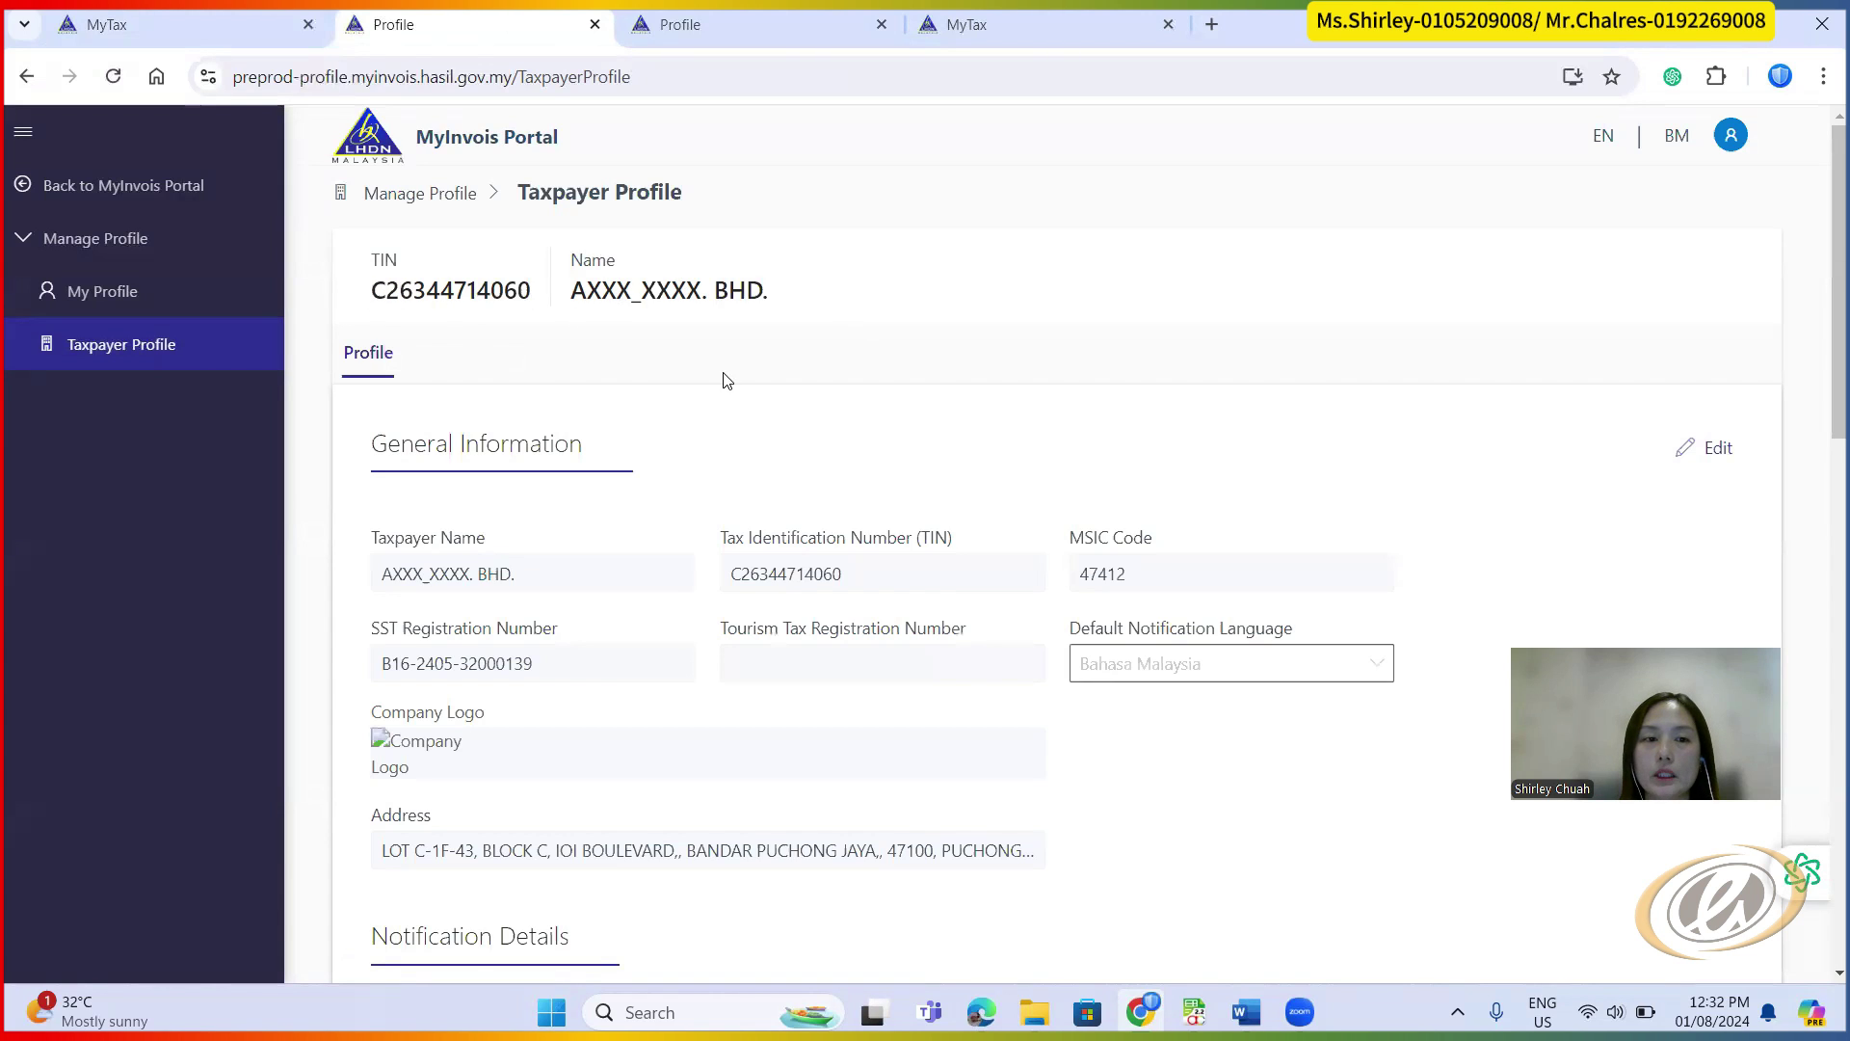
pyautogui.scroll(-3, 649, 476)
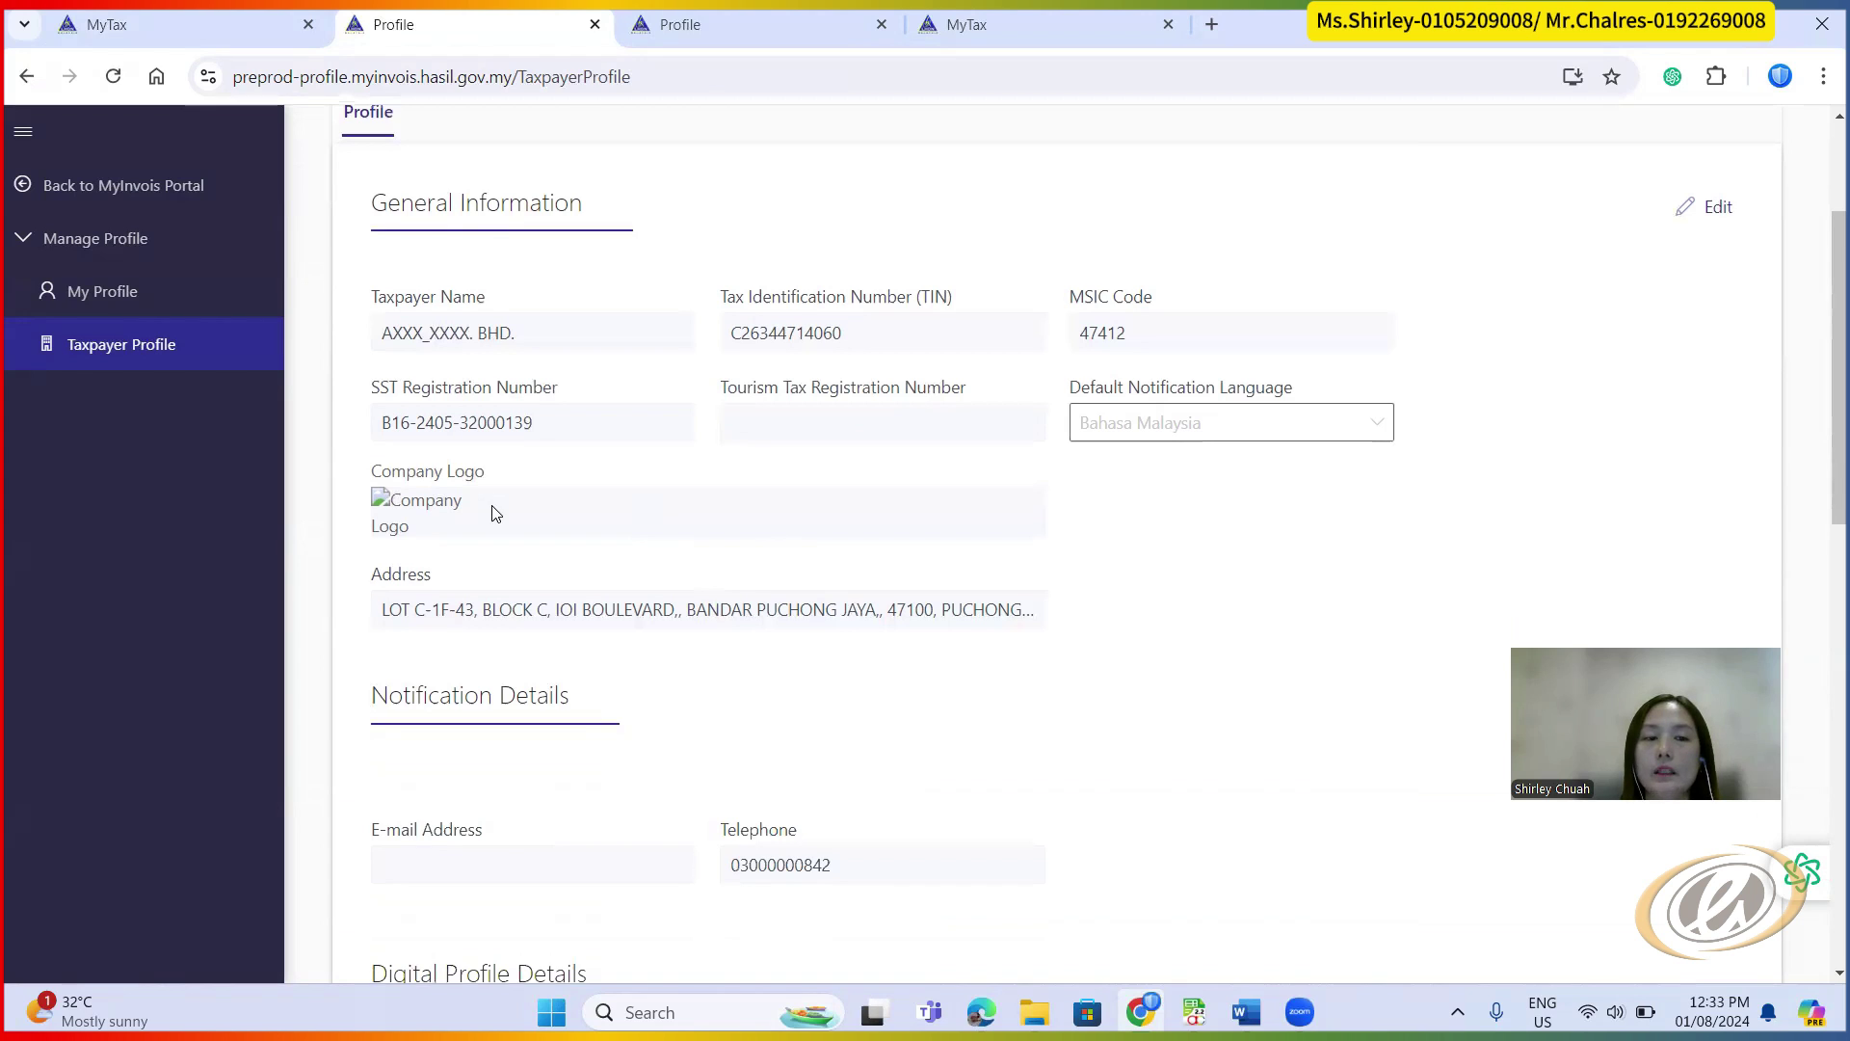
pyautogui.scroll(-2, 492, 513)
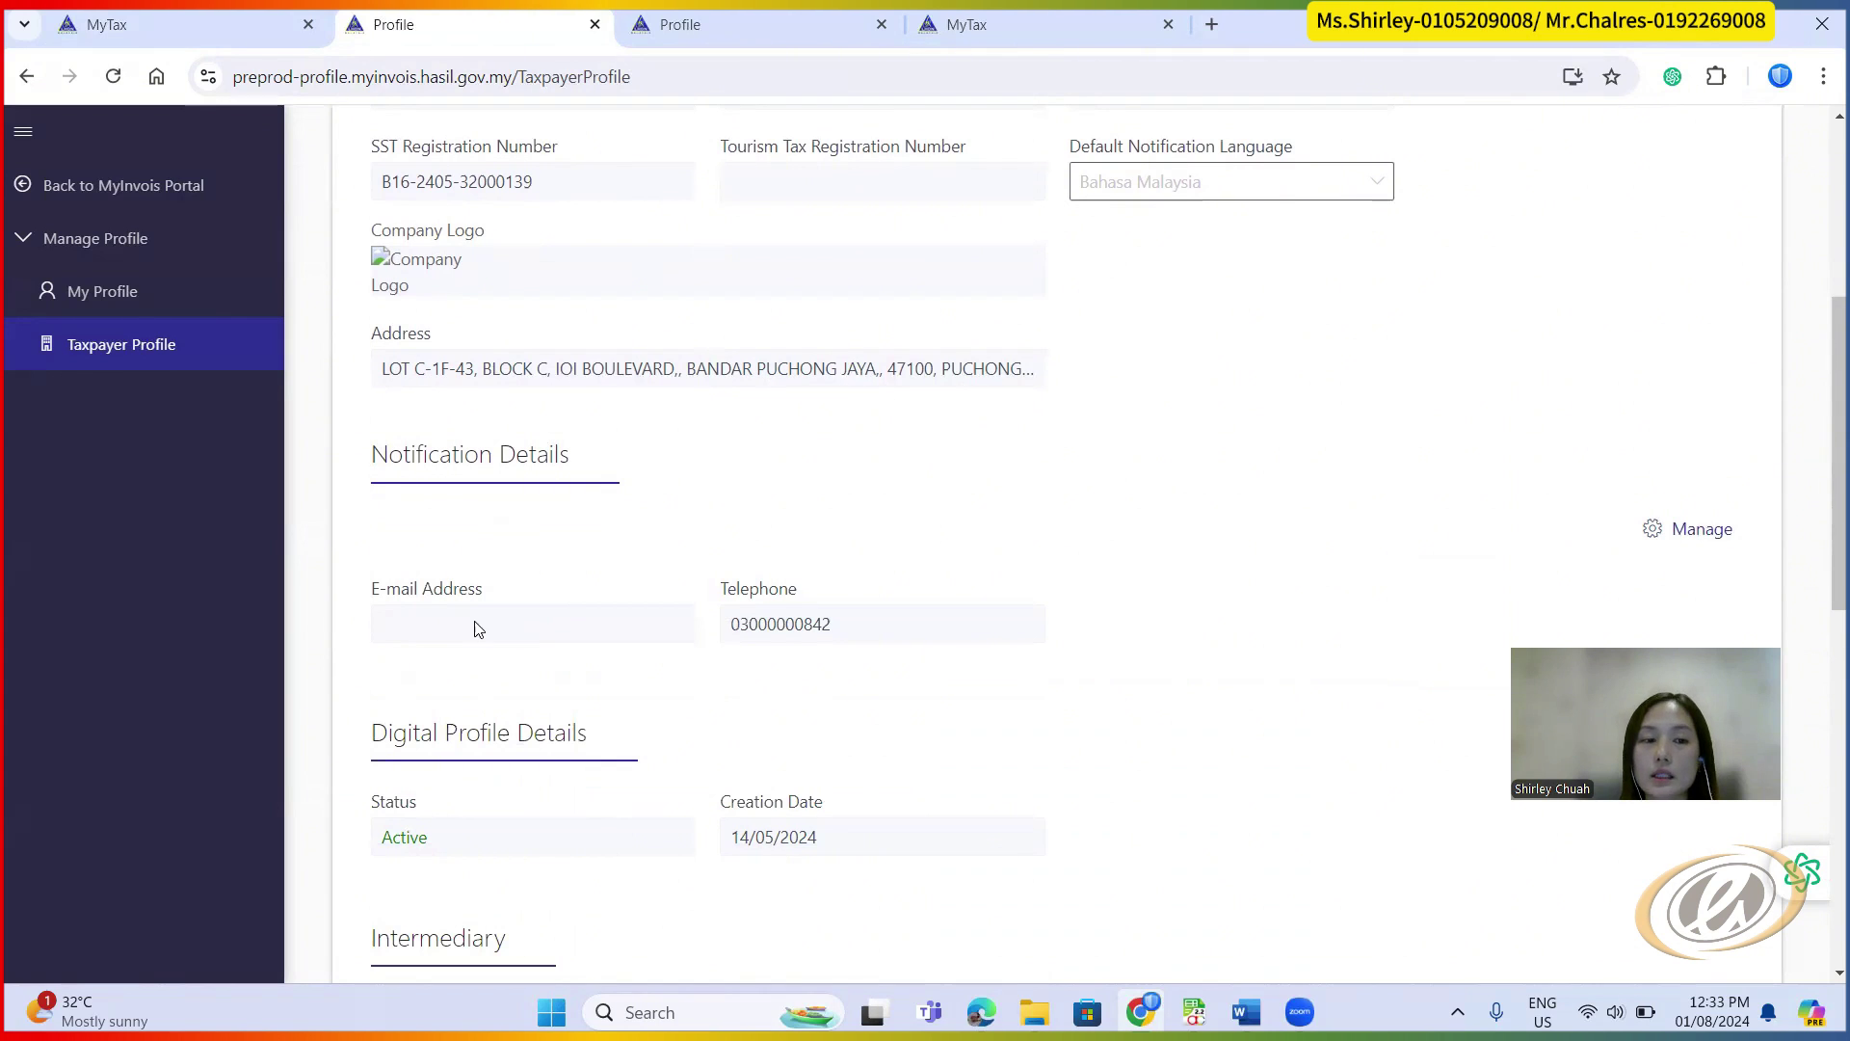
pyautogui.scroll(-2, 799, 536)
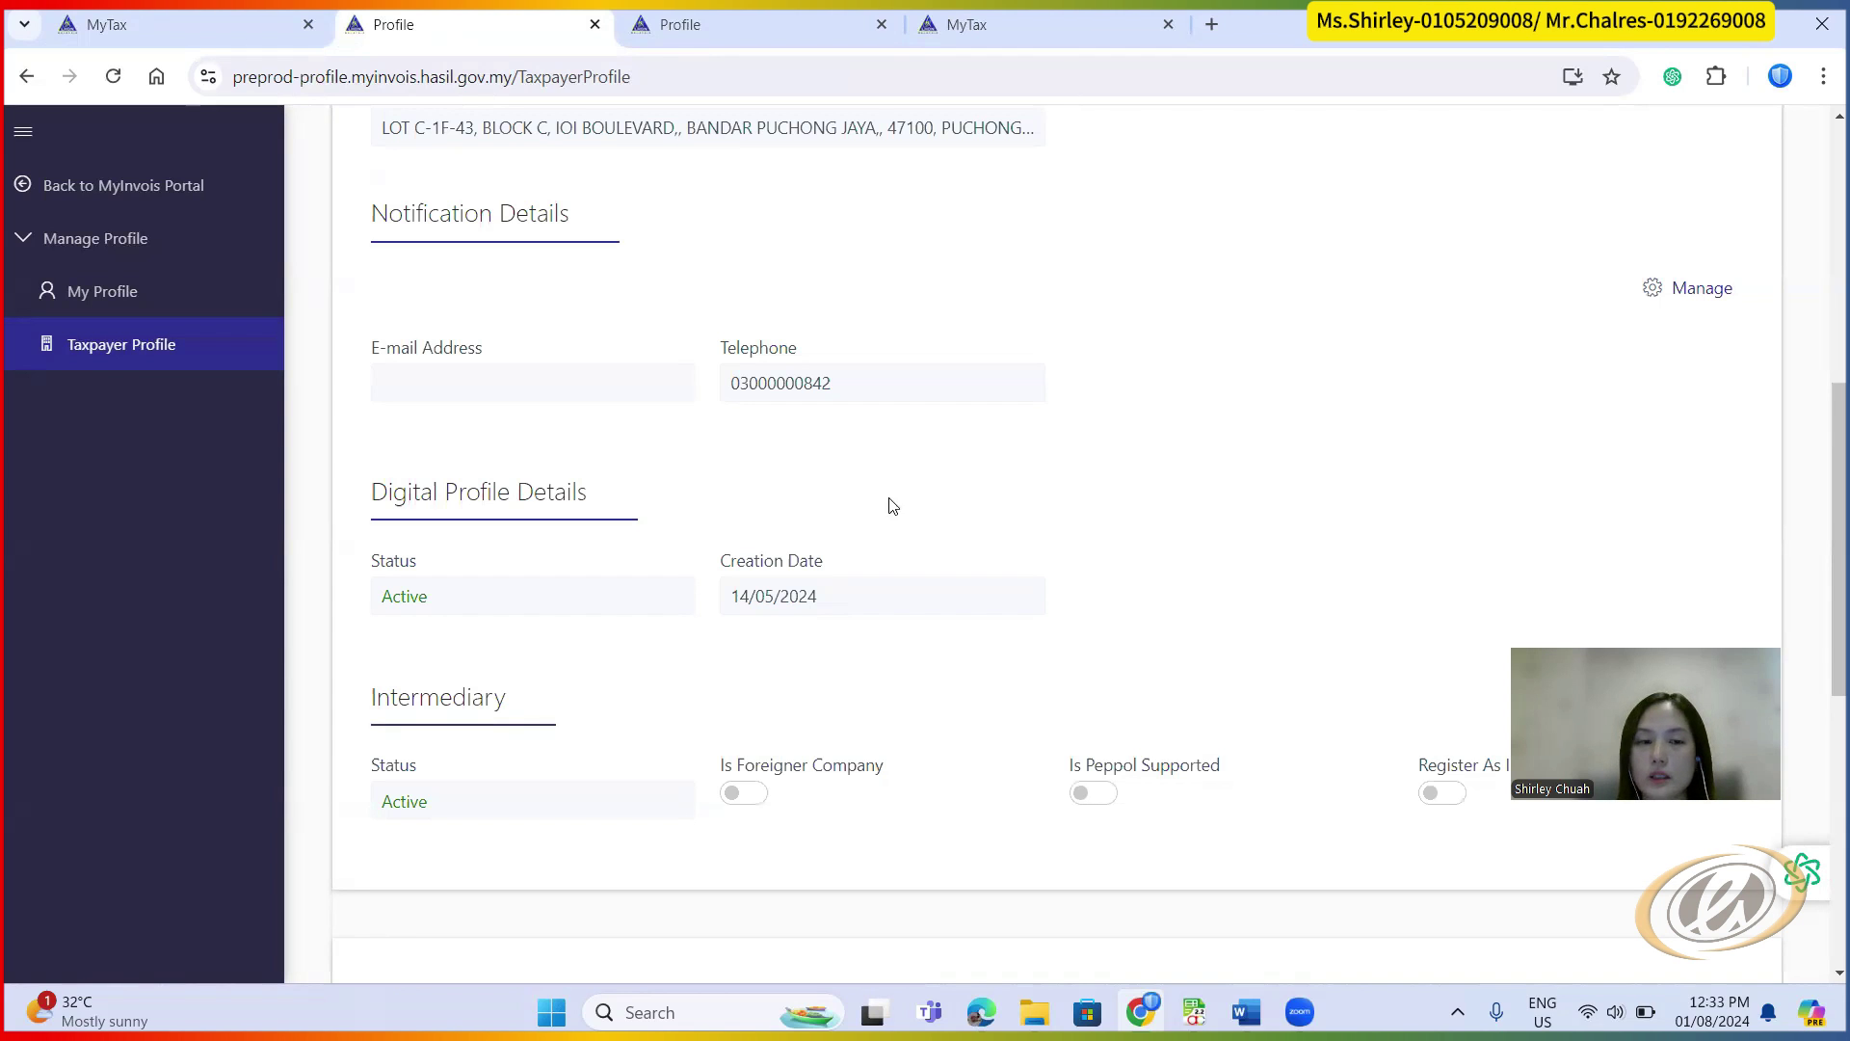
pyautogui.scroll(-5, 888, 455)
pyautogui.scroll(7, 894, 456)
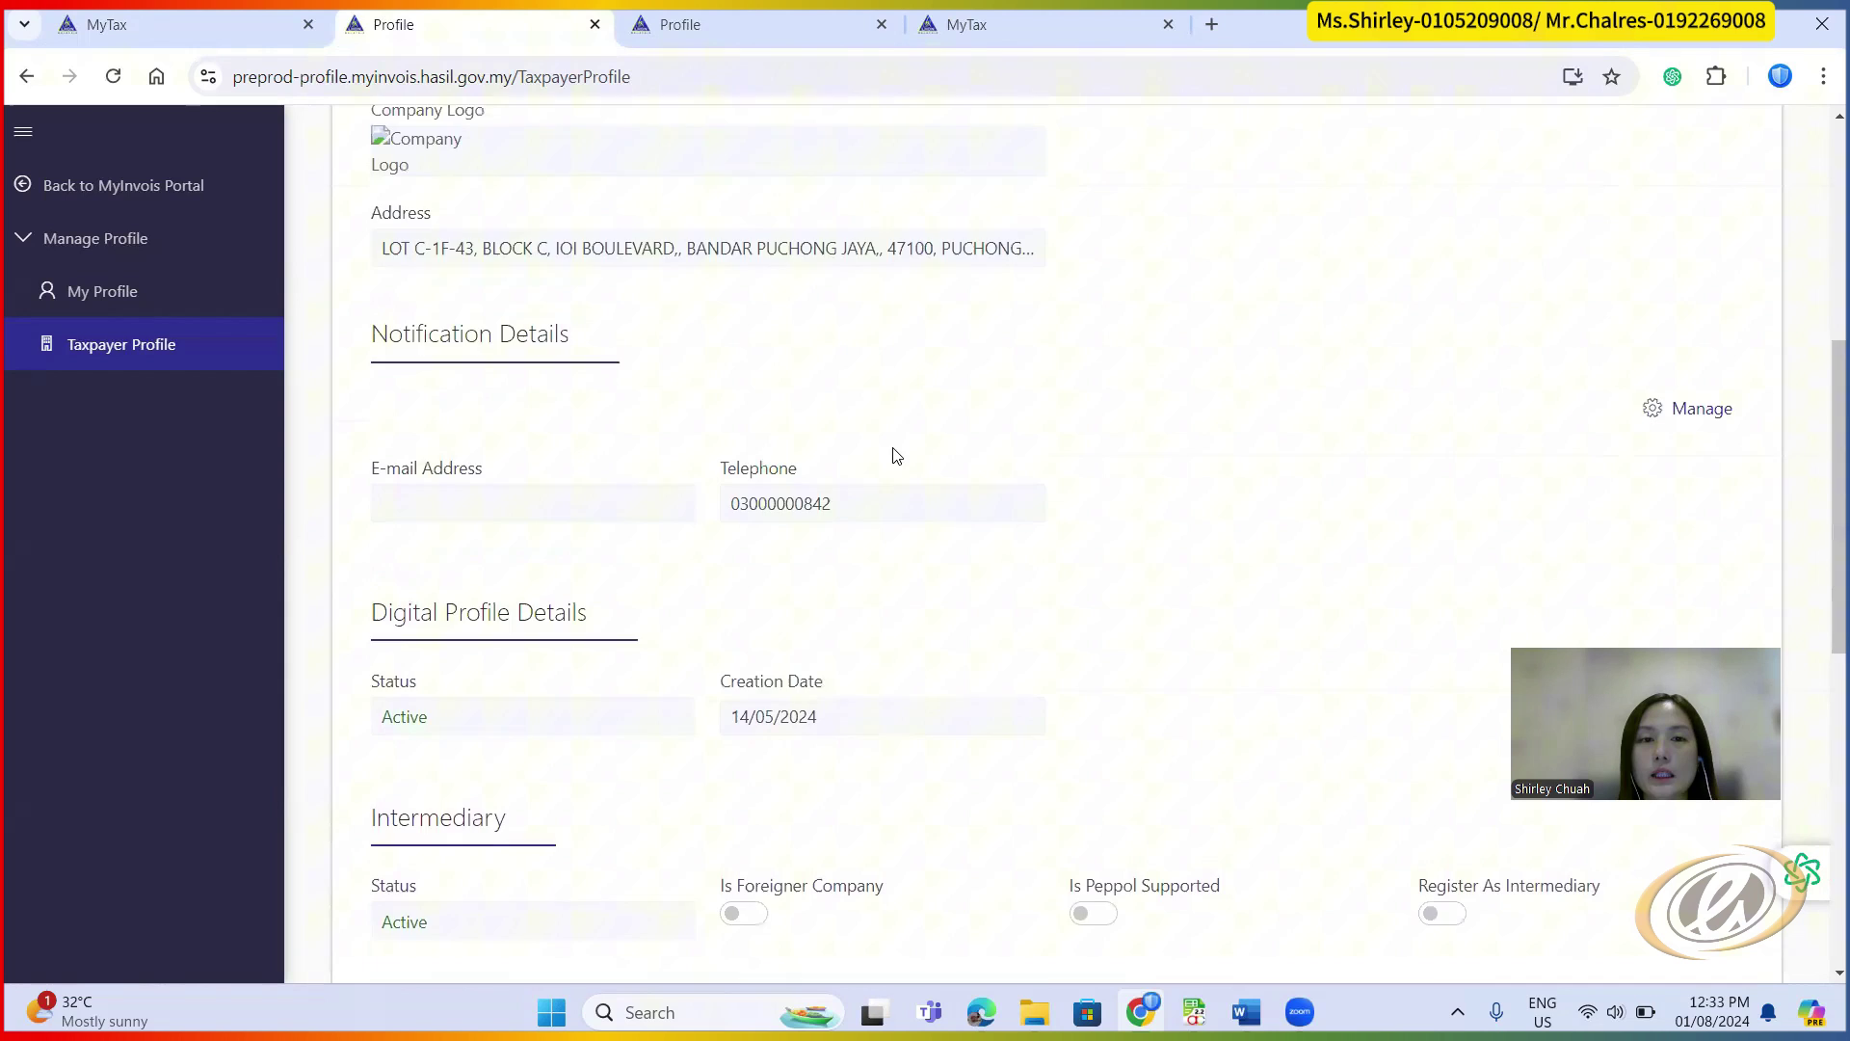
pyautogui.scroll(6, 894, 454)
pyautogui.scroll(-5, 1162, 664)
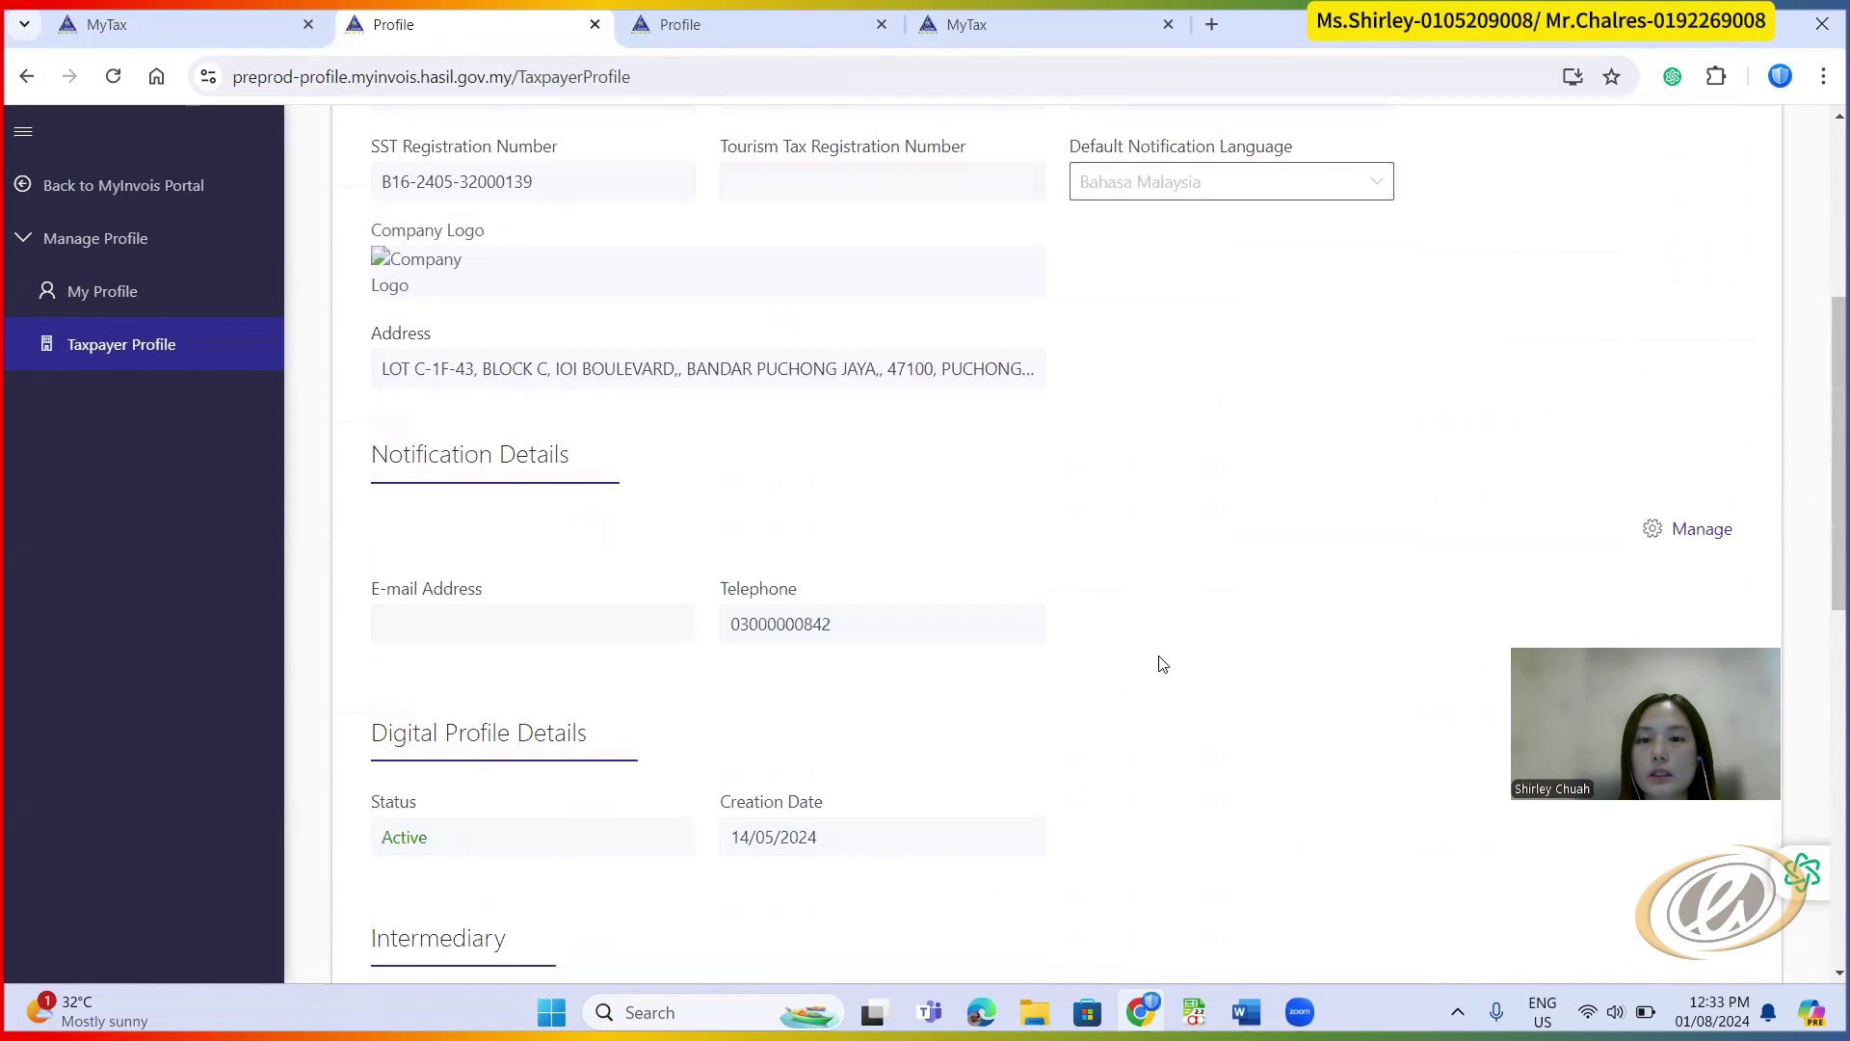
pyautogui.scroll(-3, 1162, 664)
pyautogui.scroll(8, 1160, 648)
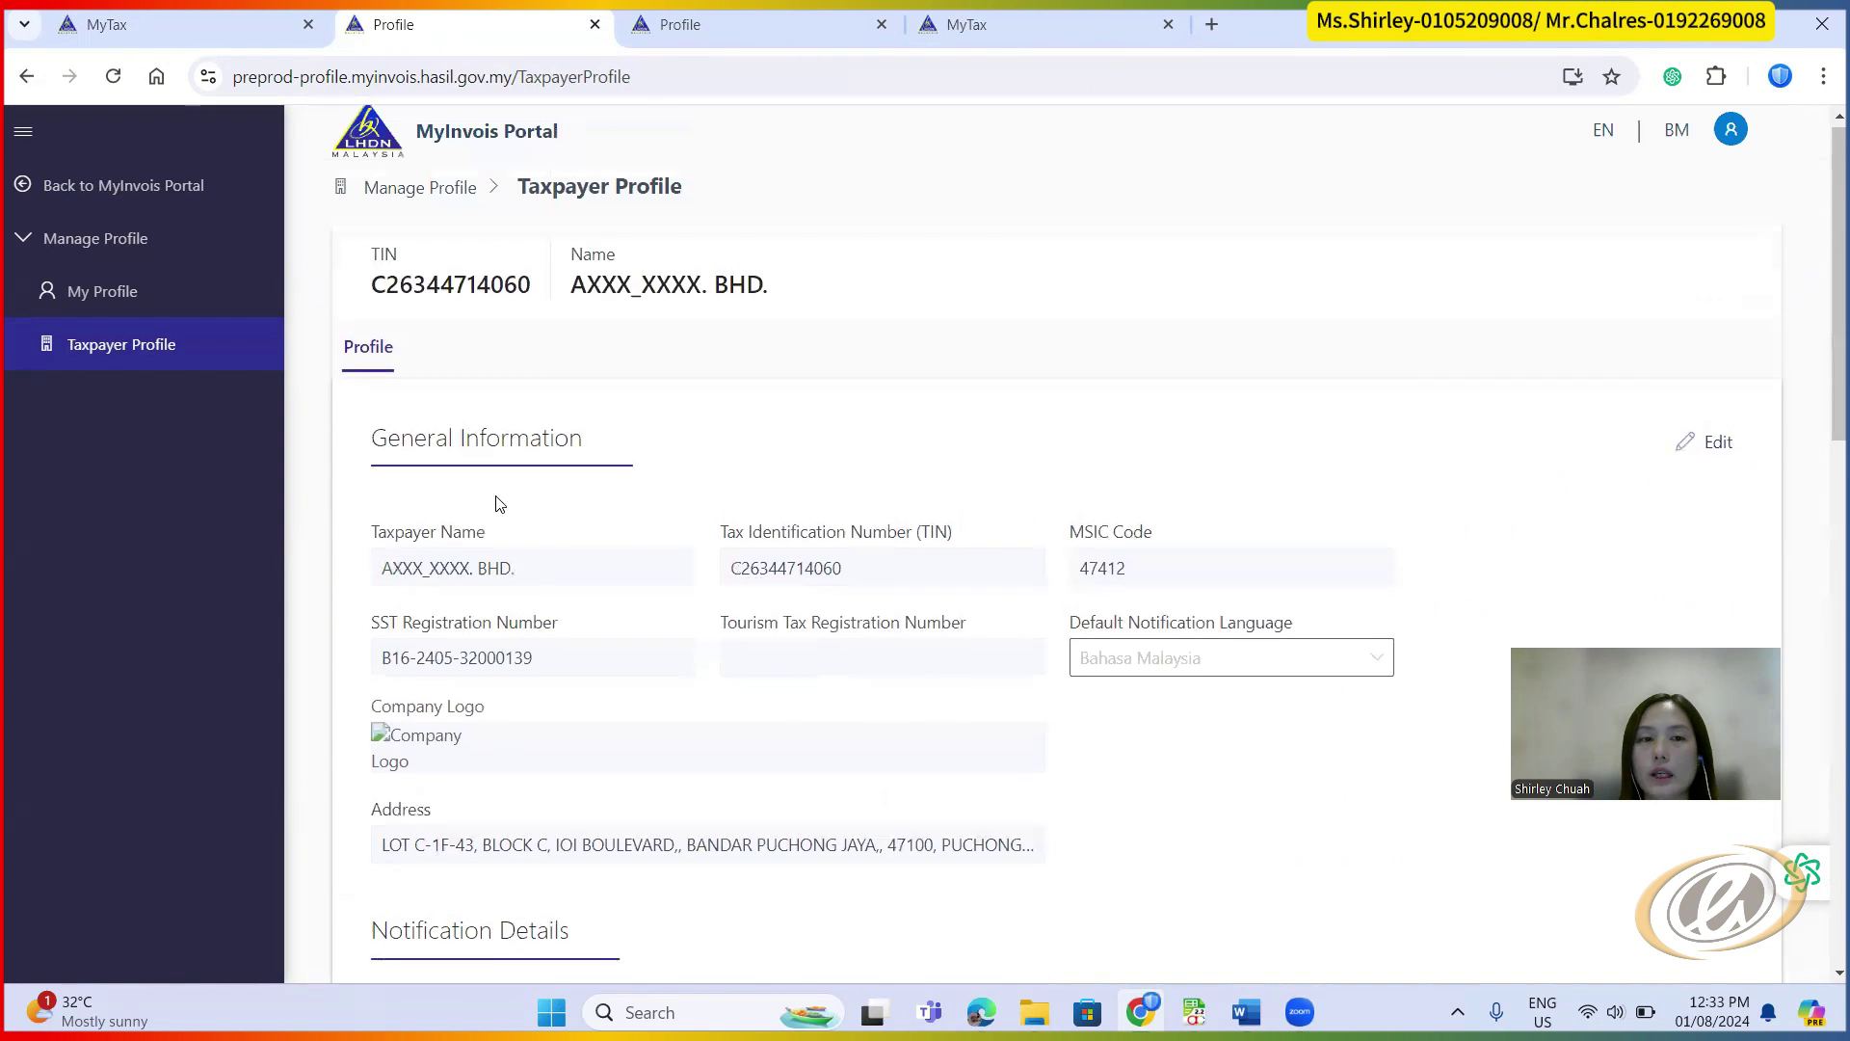
# - Check the personal user profile, then view the Taxpayer Profile's six active Representatives
pyautogui.click(1735, 133)
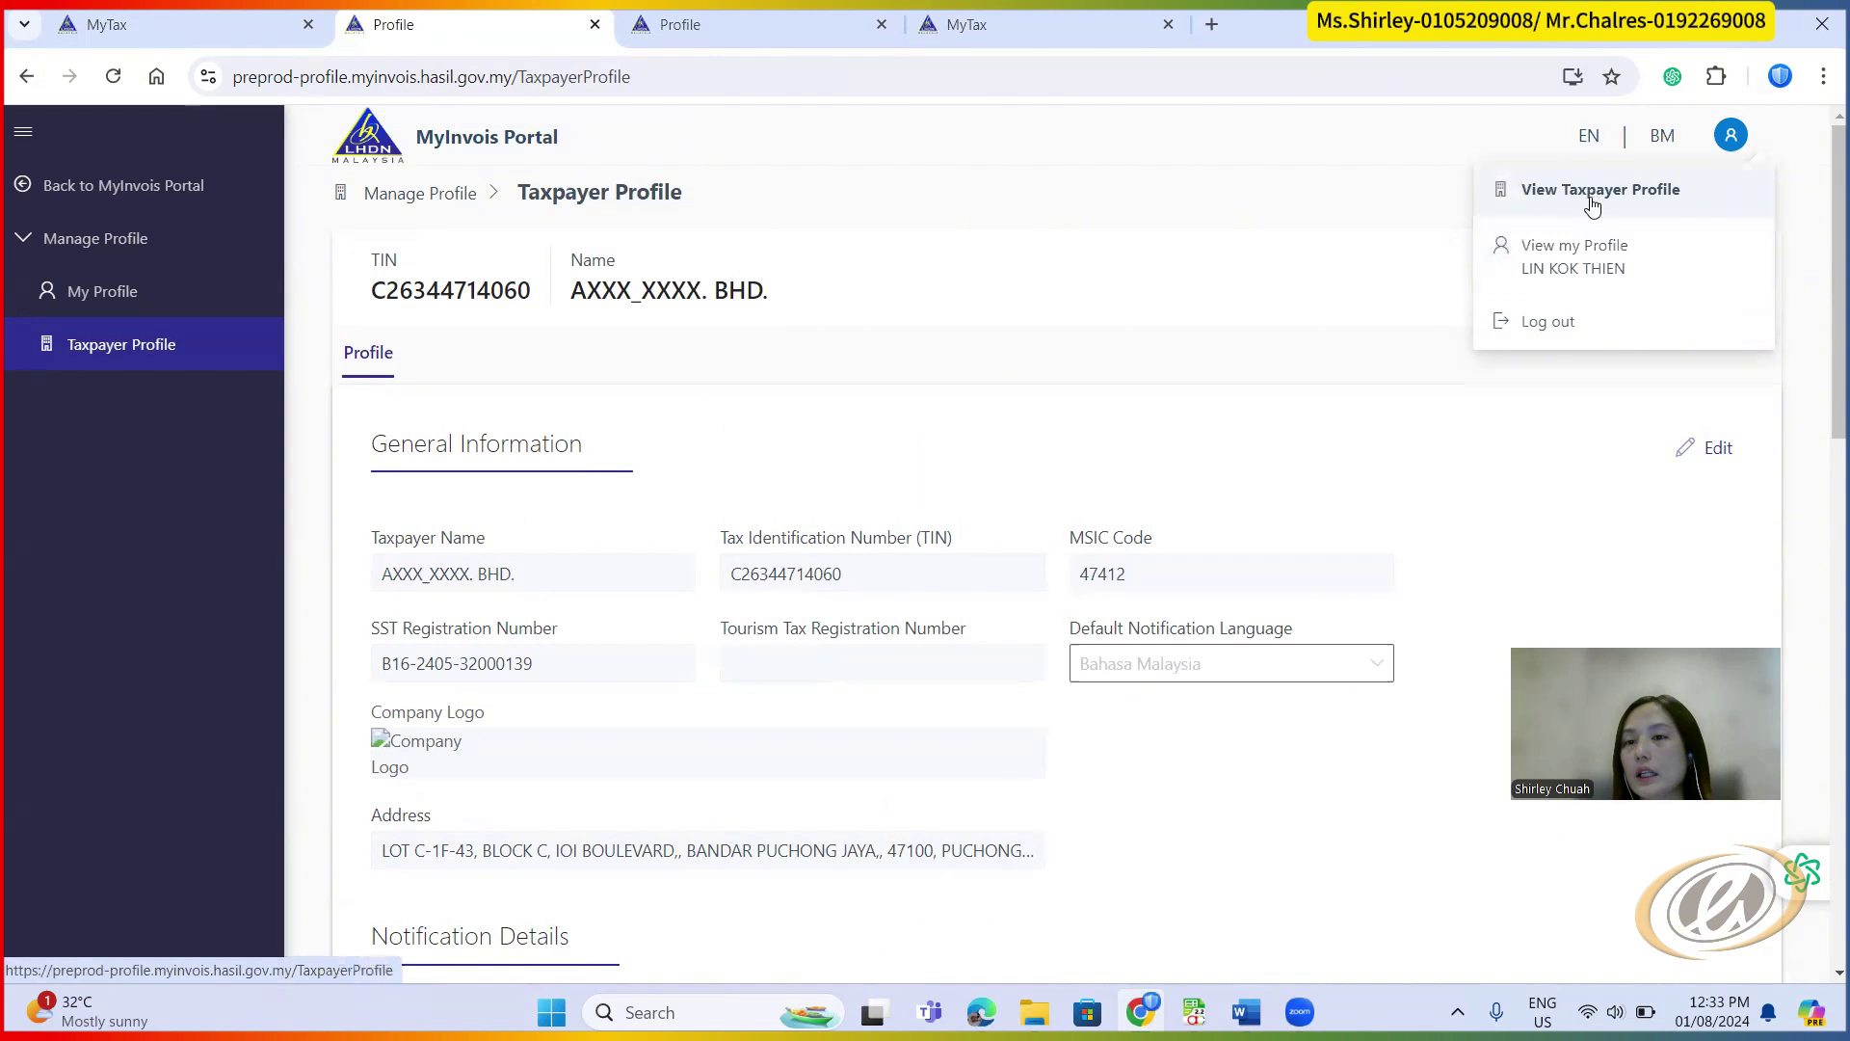
pyautogui.click(1592, 249)
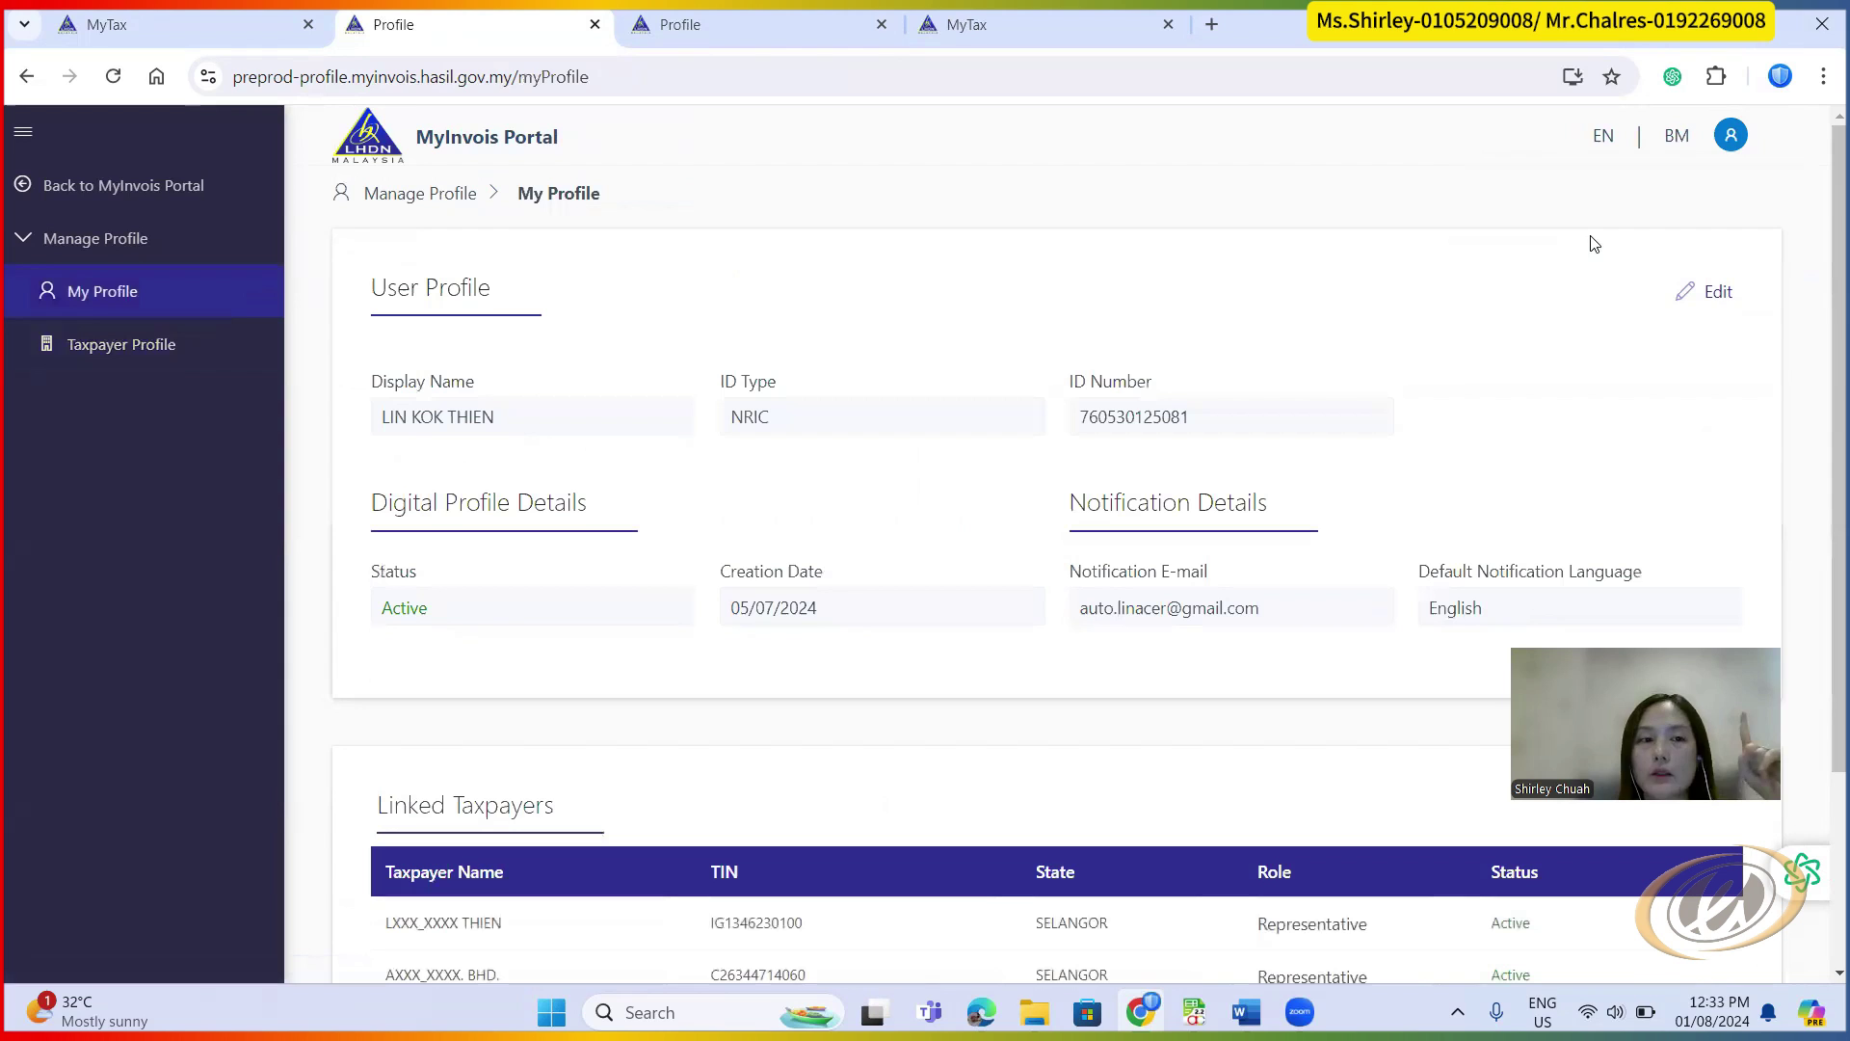
pyautogui.click(1732, 136)
pyautogui.click(1648, 208)
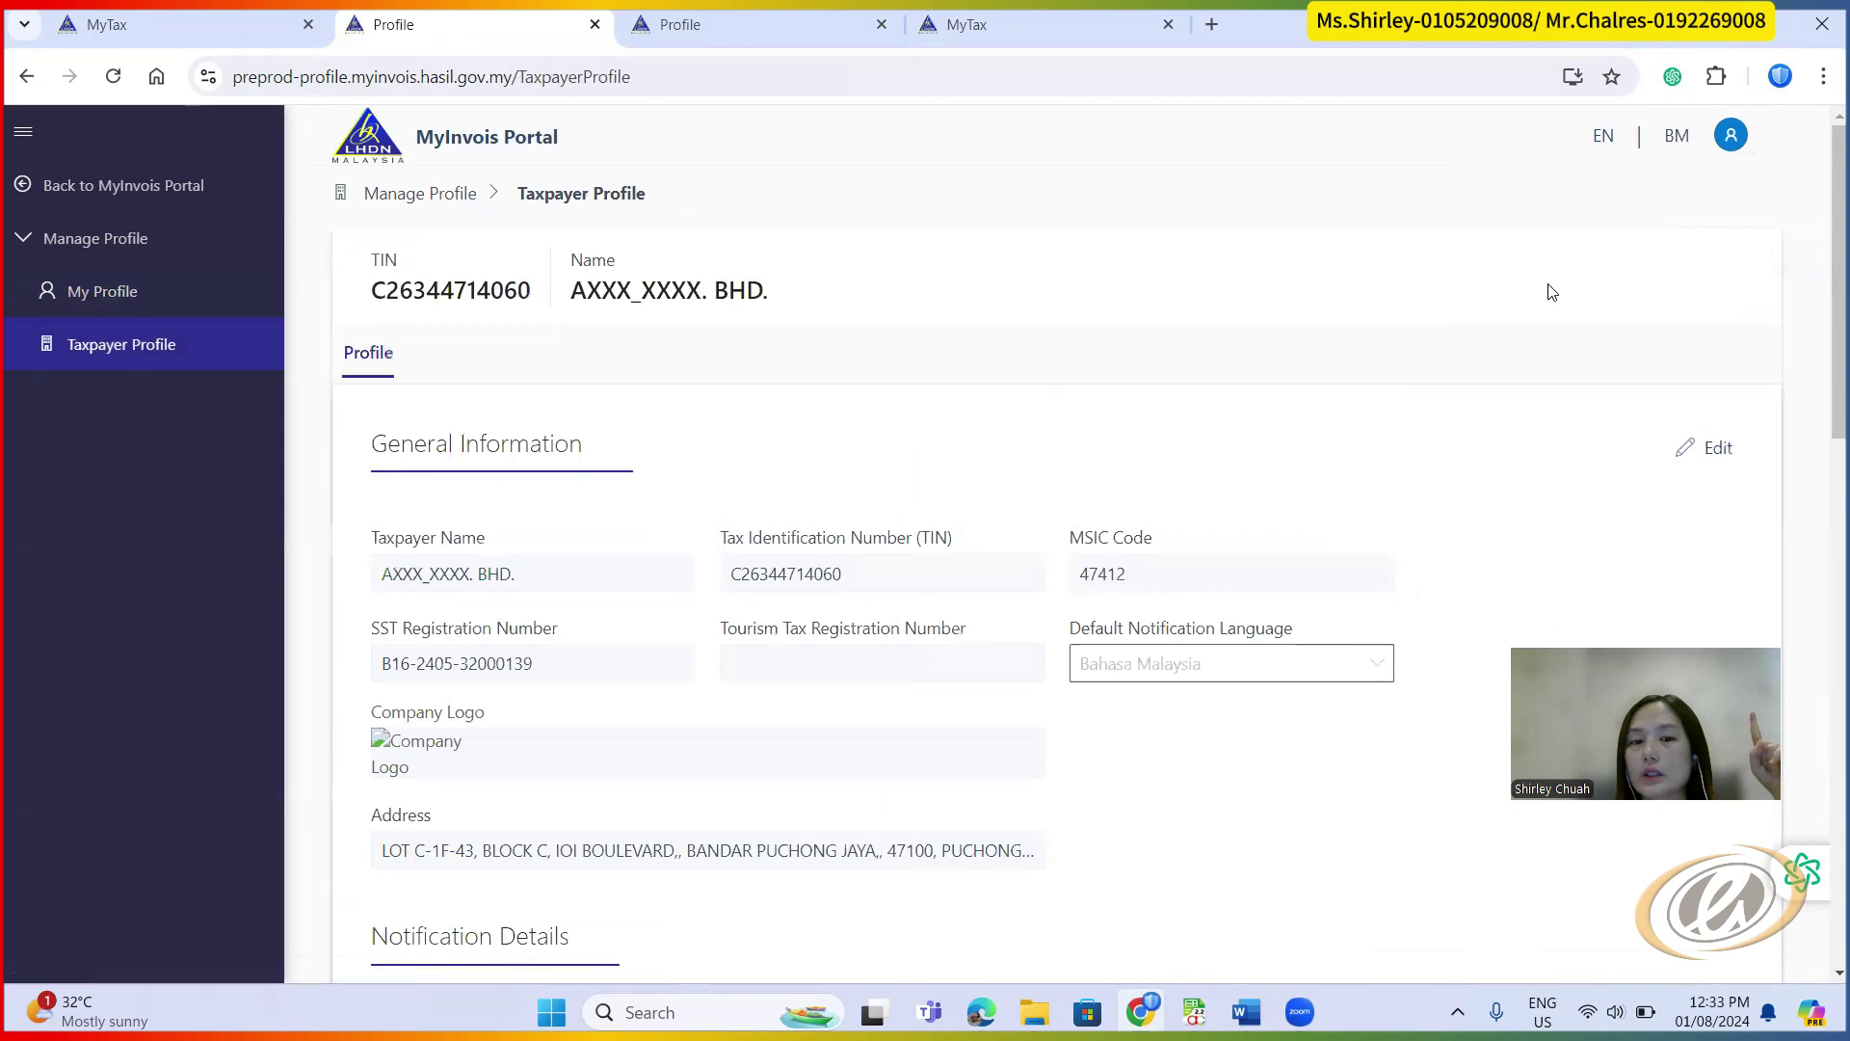
pyautogui.click(1730, 142)
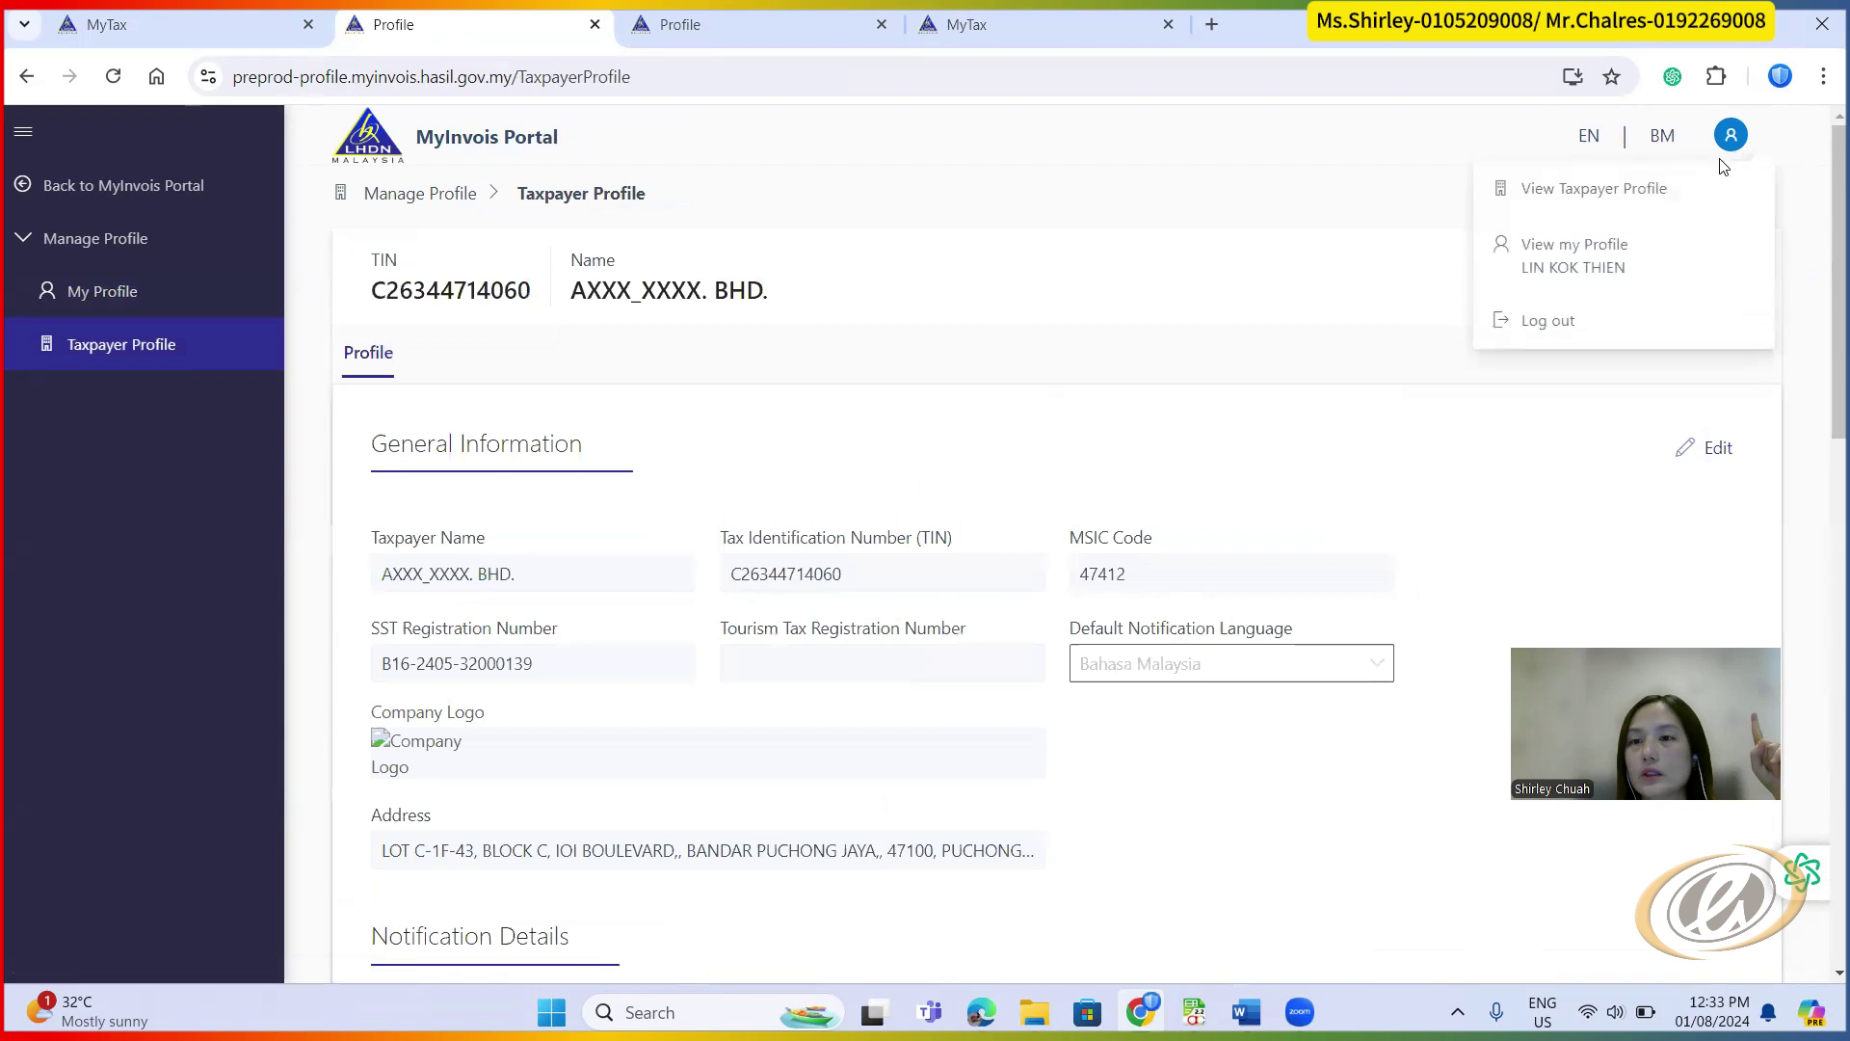
pyautogui.click(1579, 259)
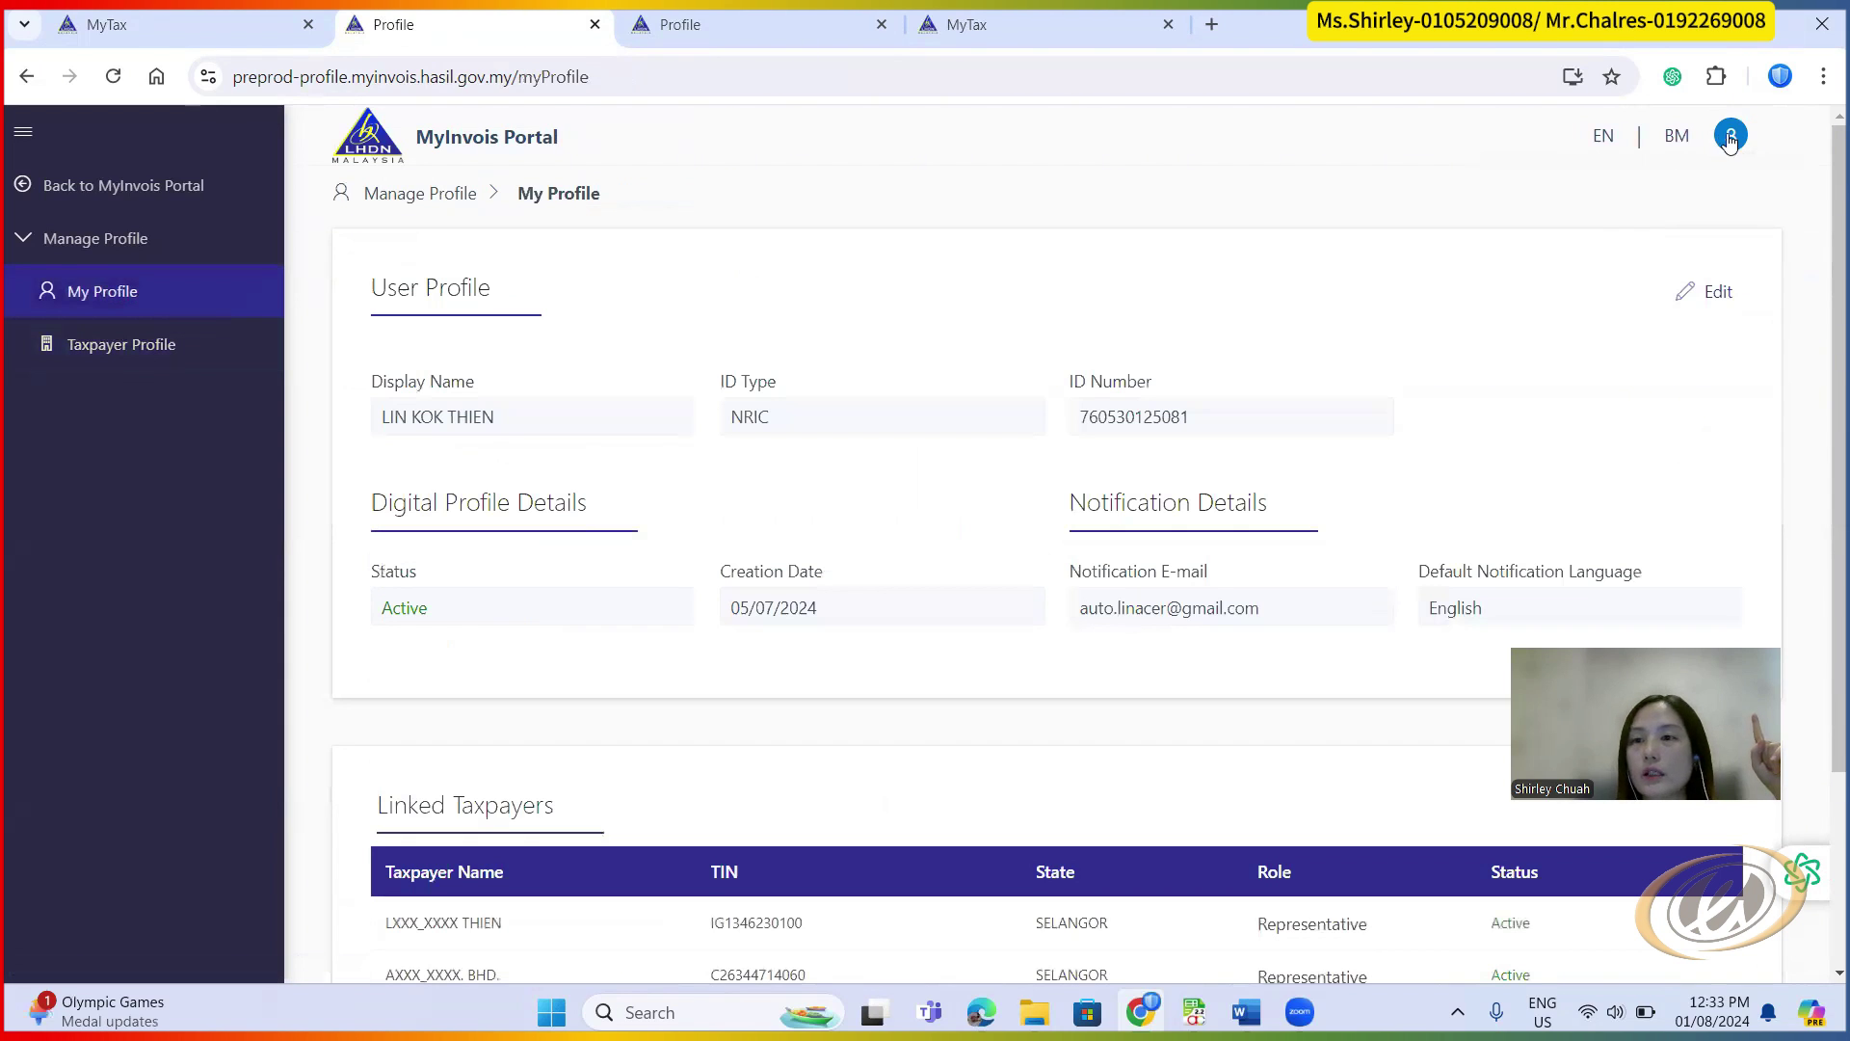
pyautogui.click(1730, 139)
pyautogui.click(1644, 189)
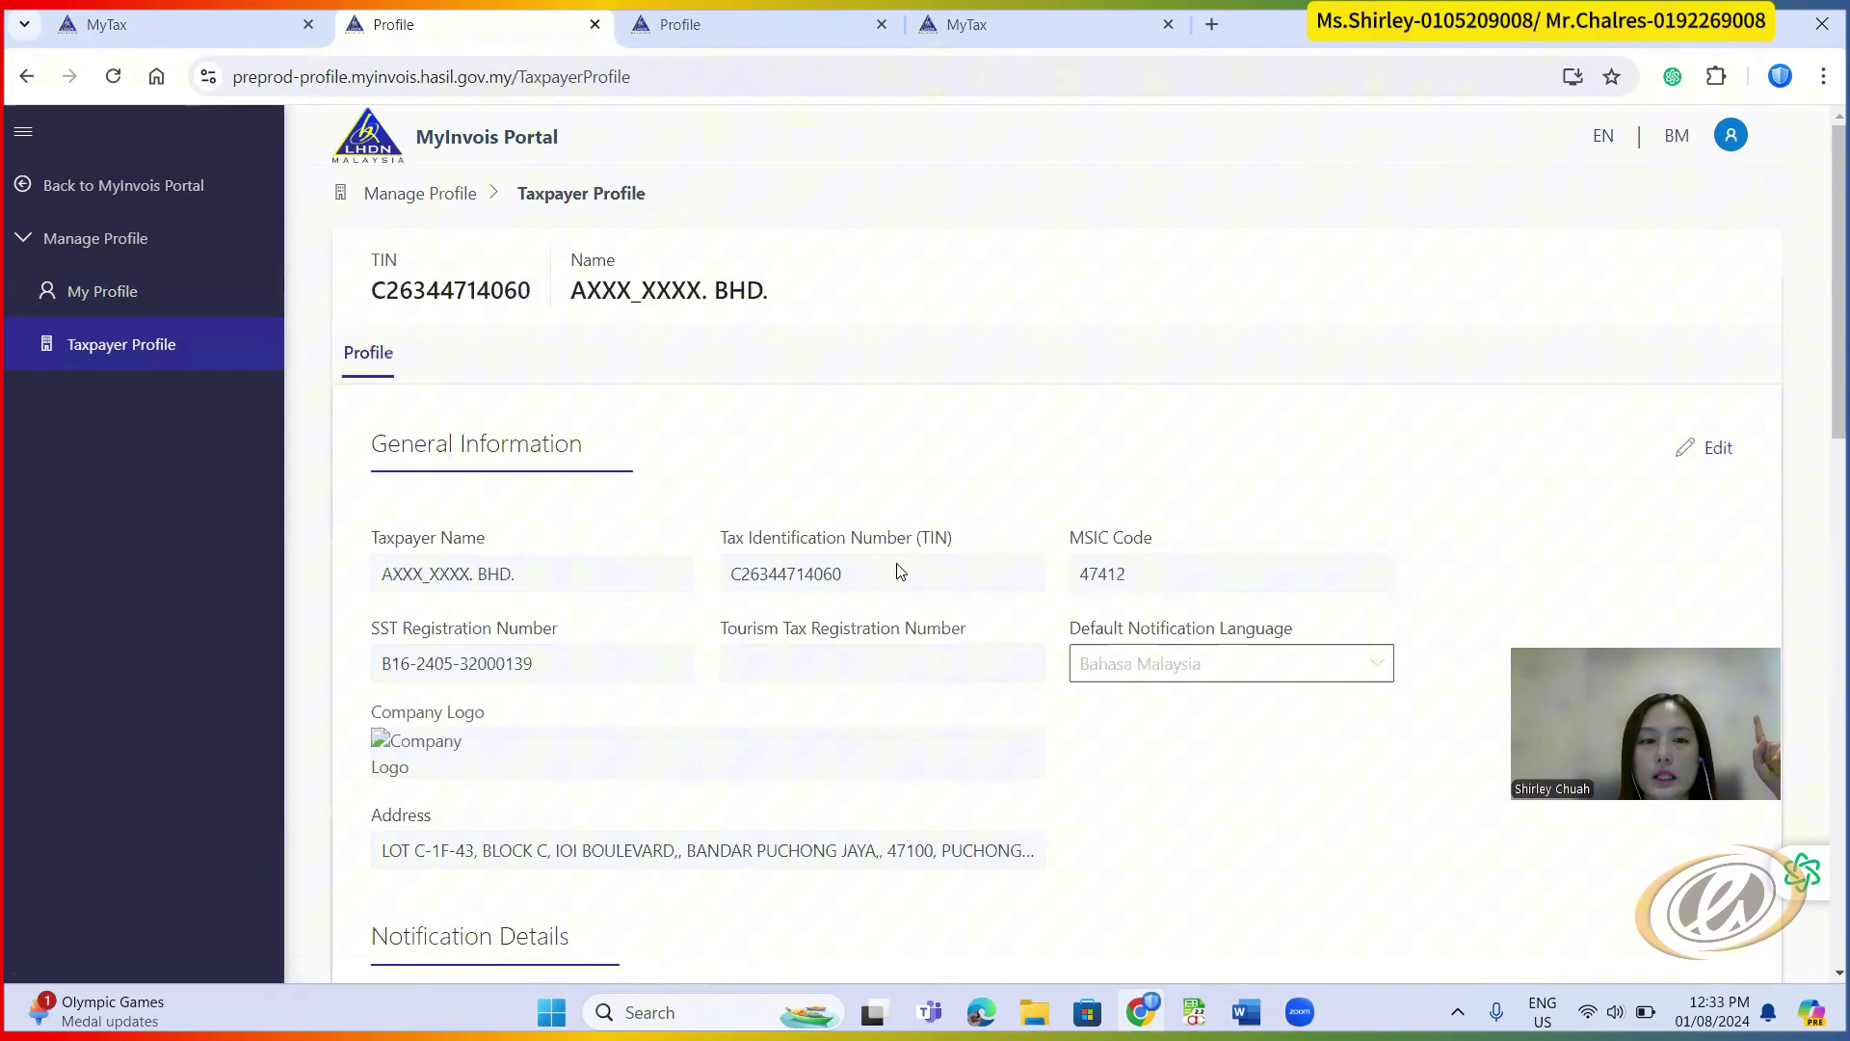
pyautogui.scroll(-15, 1058, 568)
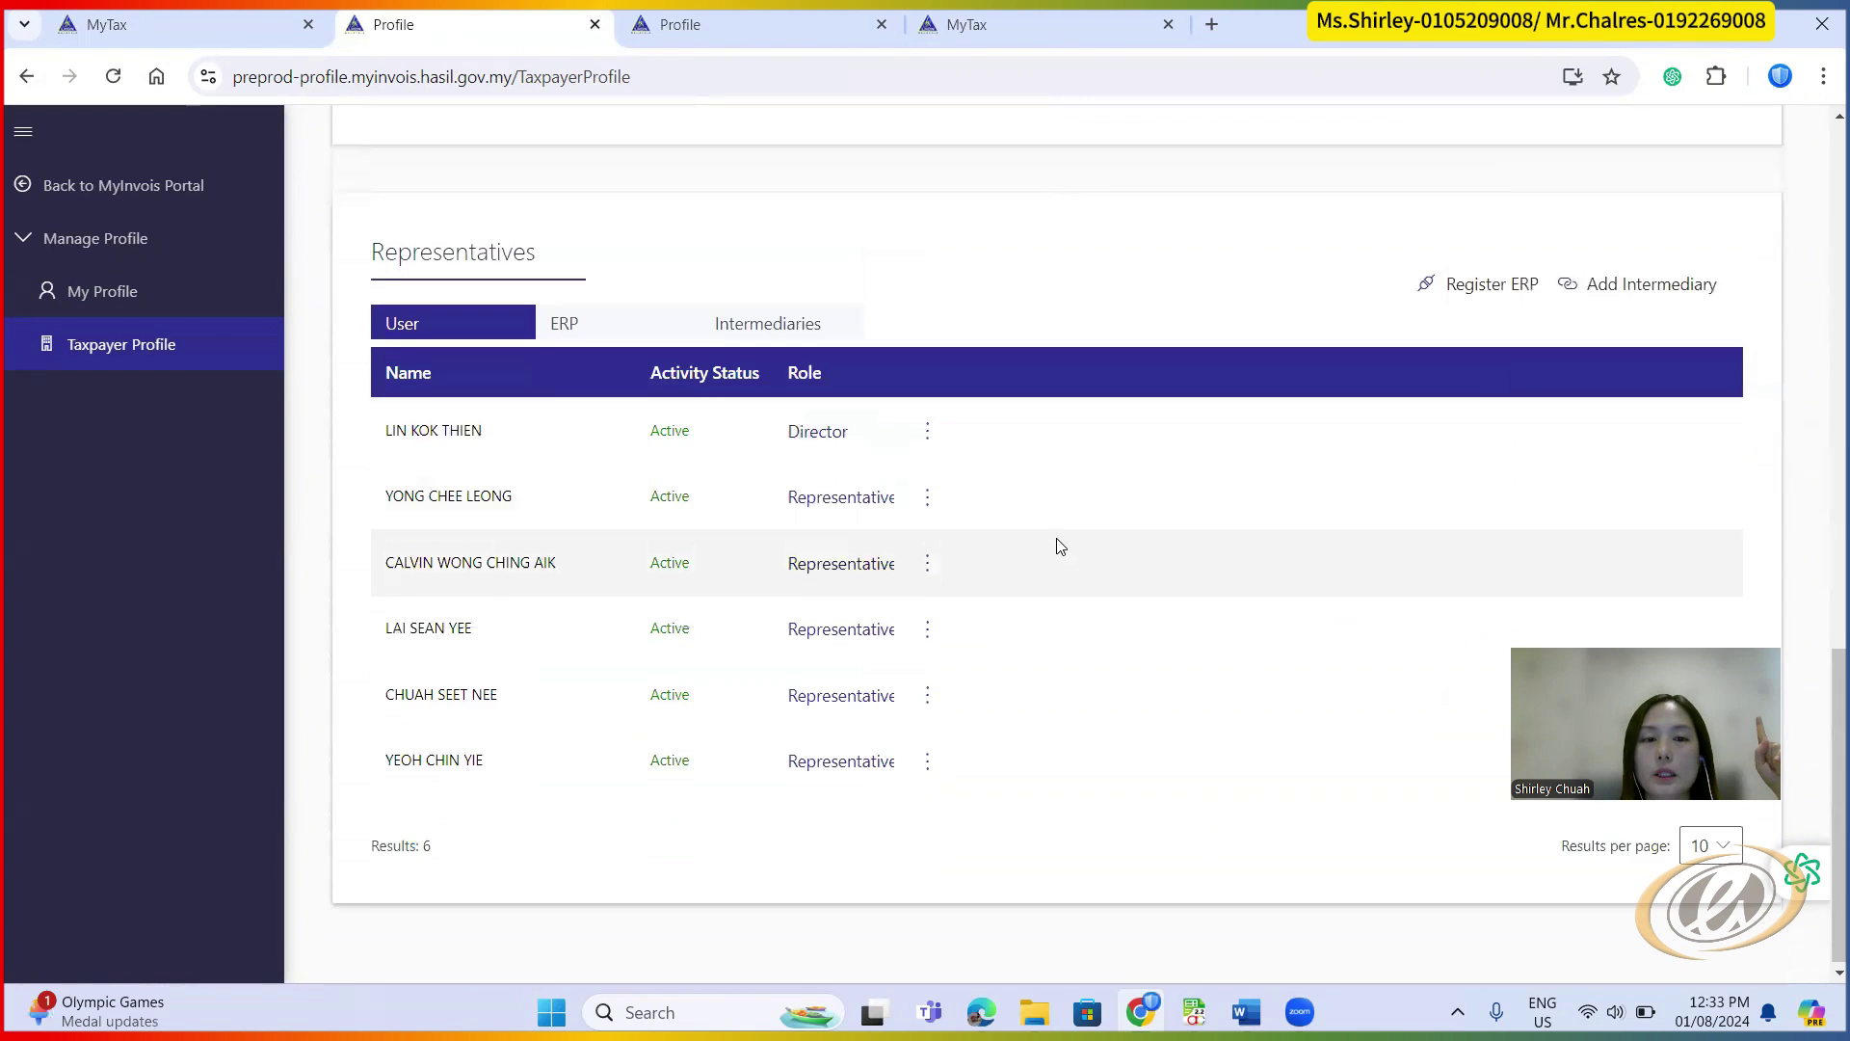
# - Show the company's Intermediaries list in the Taxpayer Profile
pyautogui.scroll(2, 640, 591)
pyautogui.scroll(-2, 520, 511)
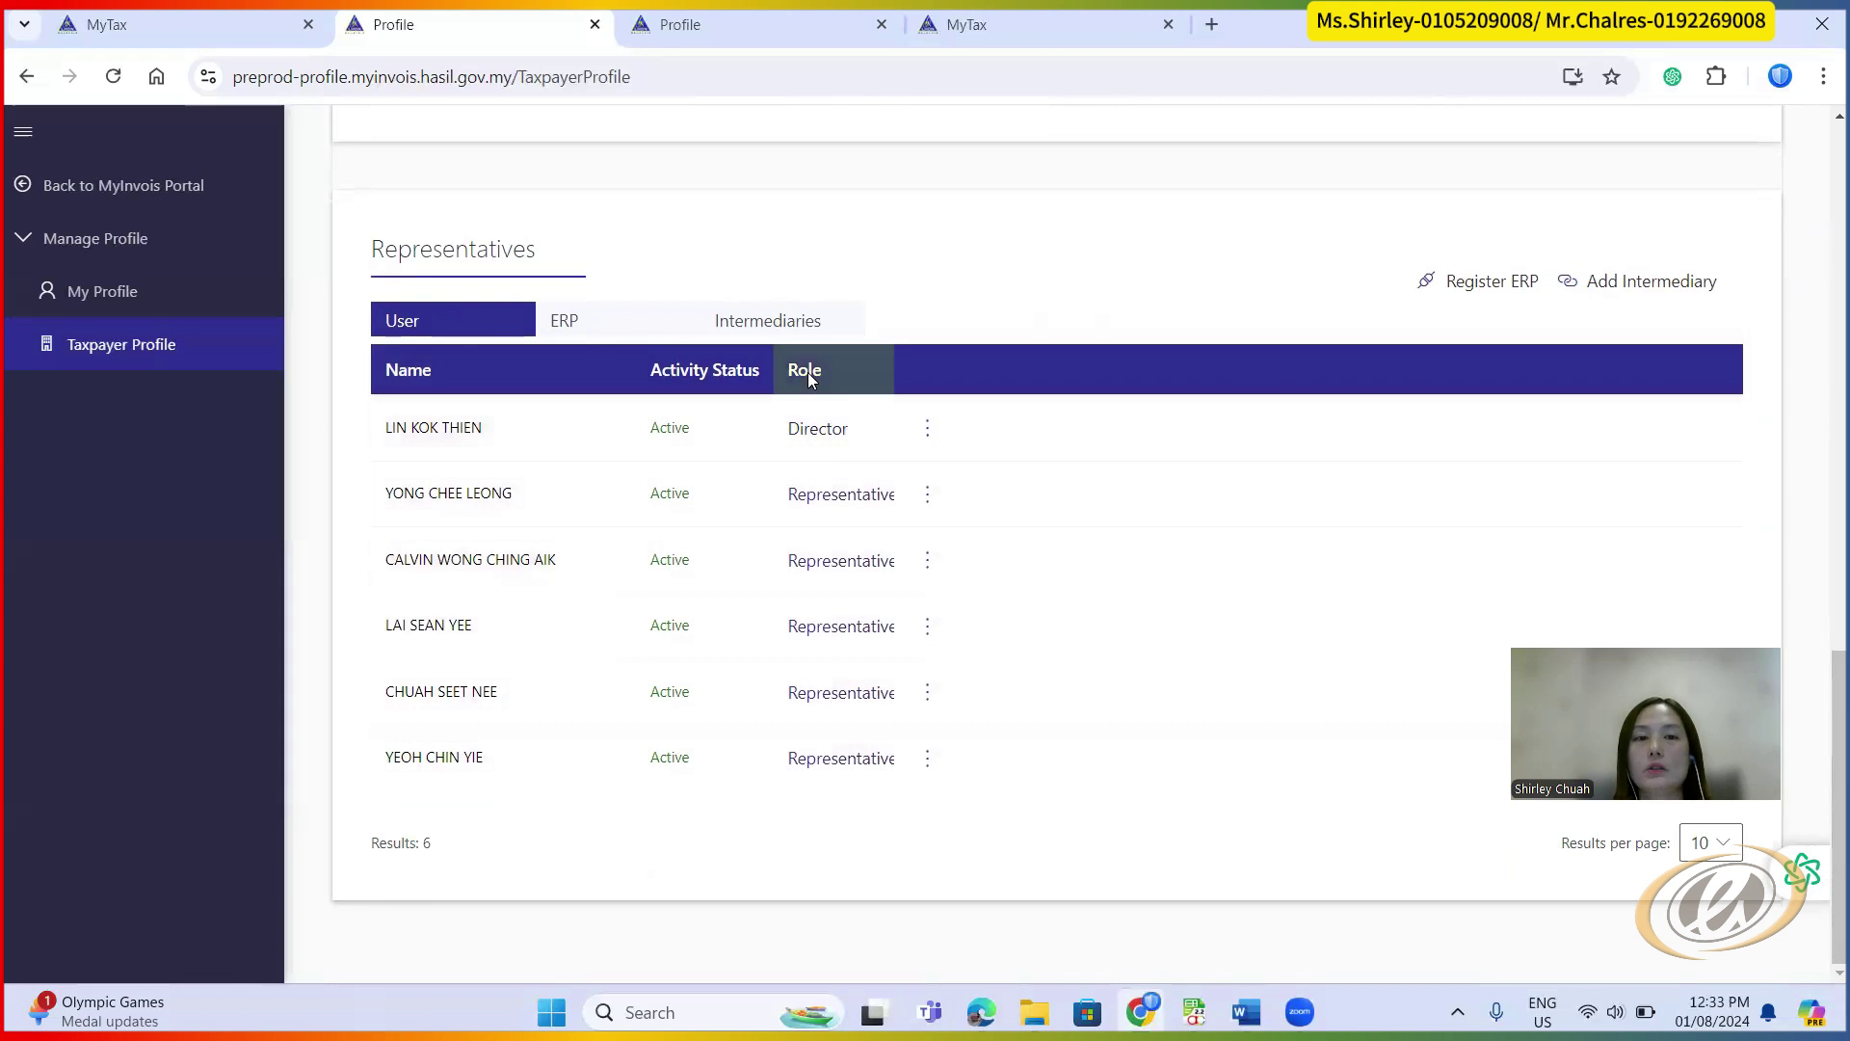
pyautogui.click(745, 327)
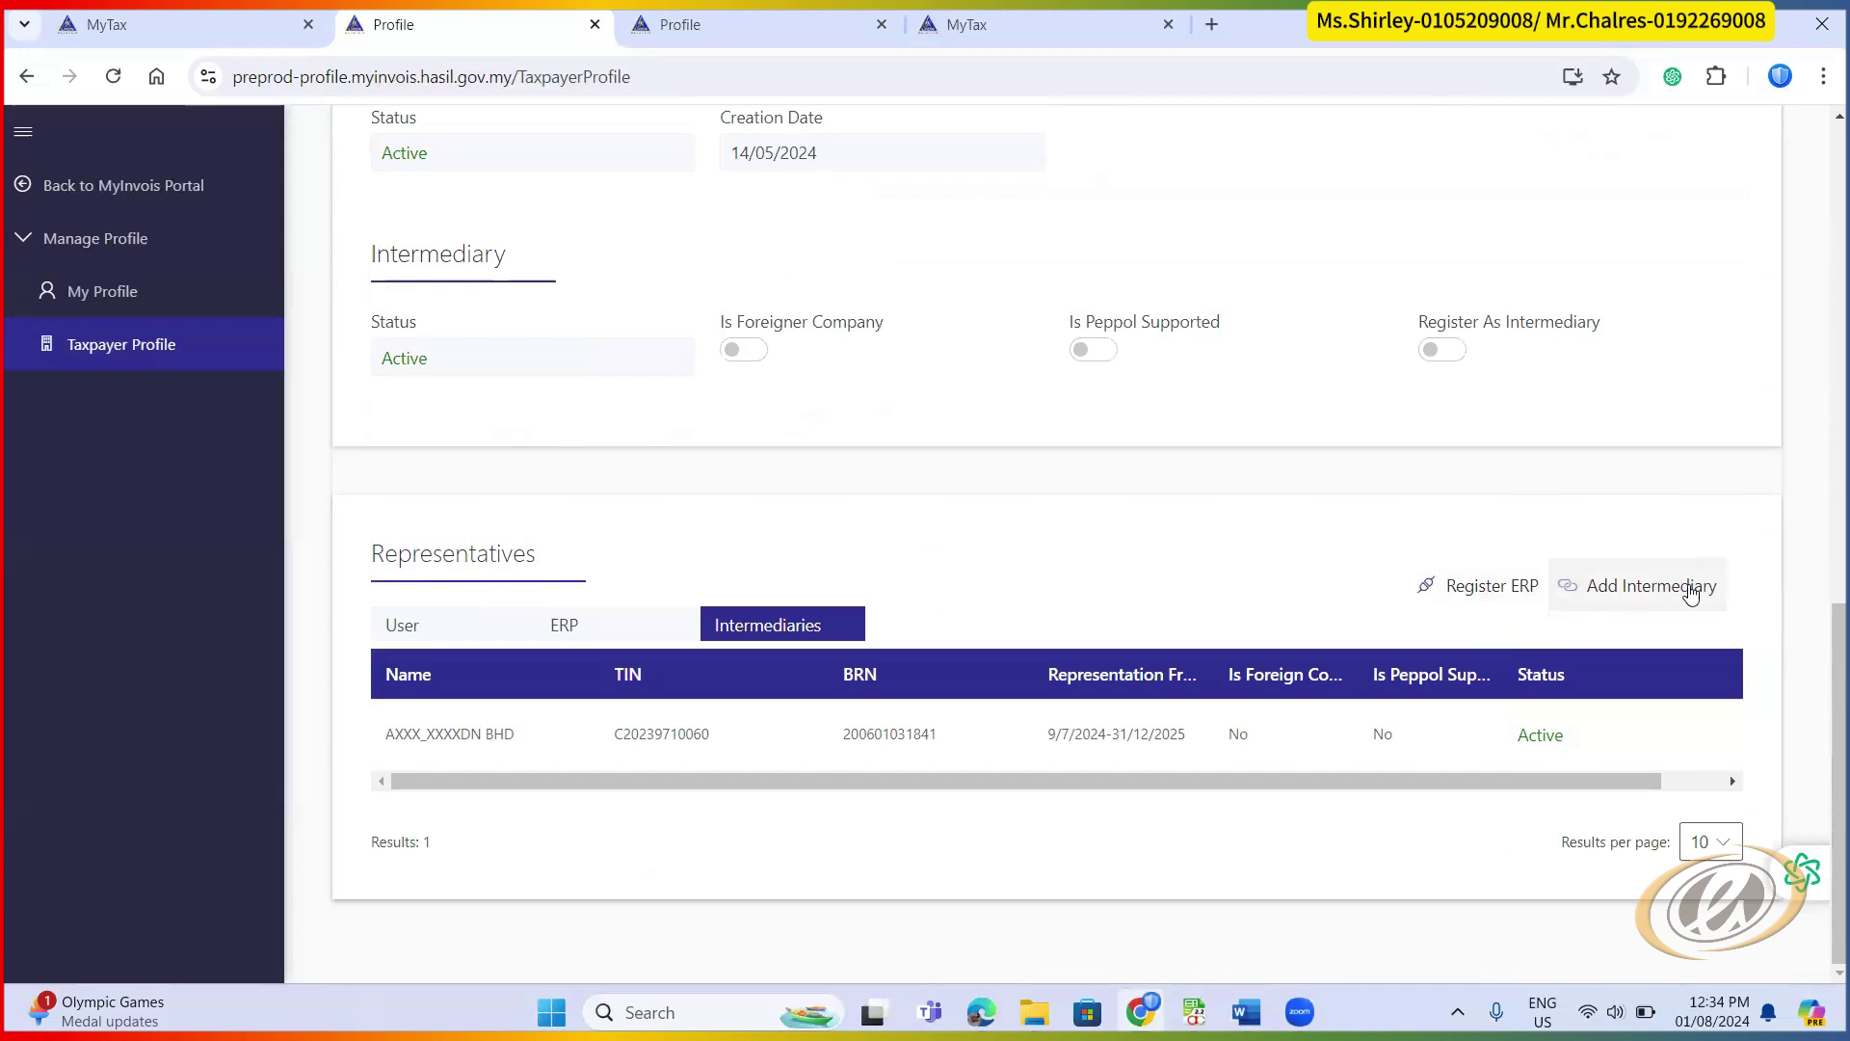
# - Search AUTO COUNT SDN BHD by TIN, BRN and name in Add Intermediary, finding it already added
pyautogui.click(1690, 589)
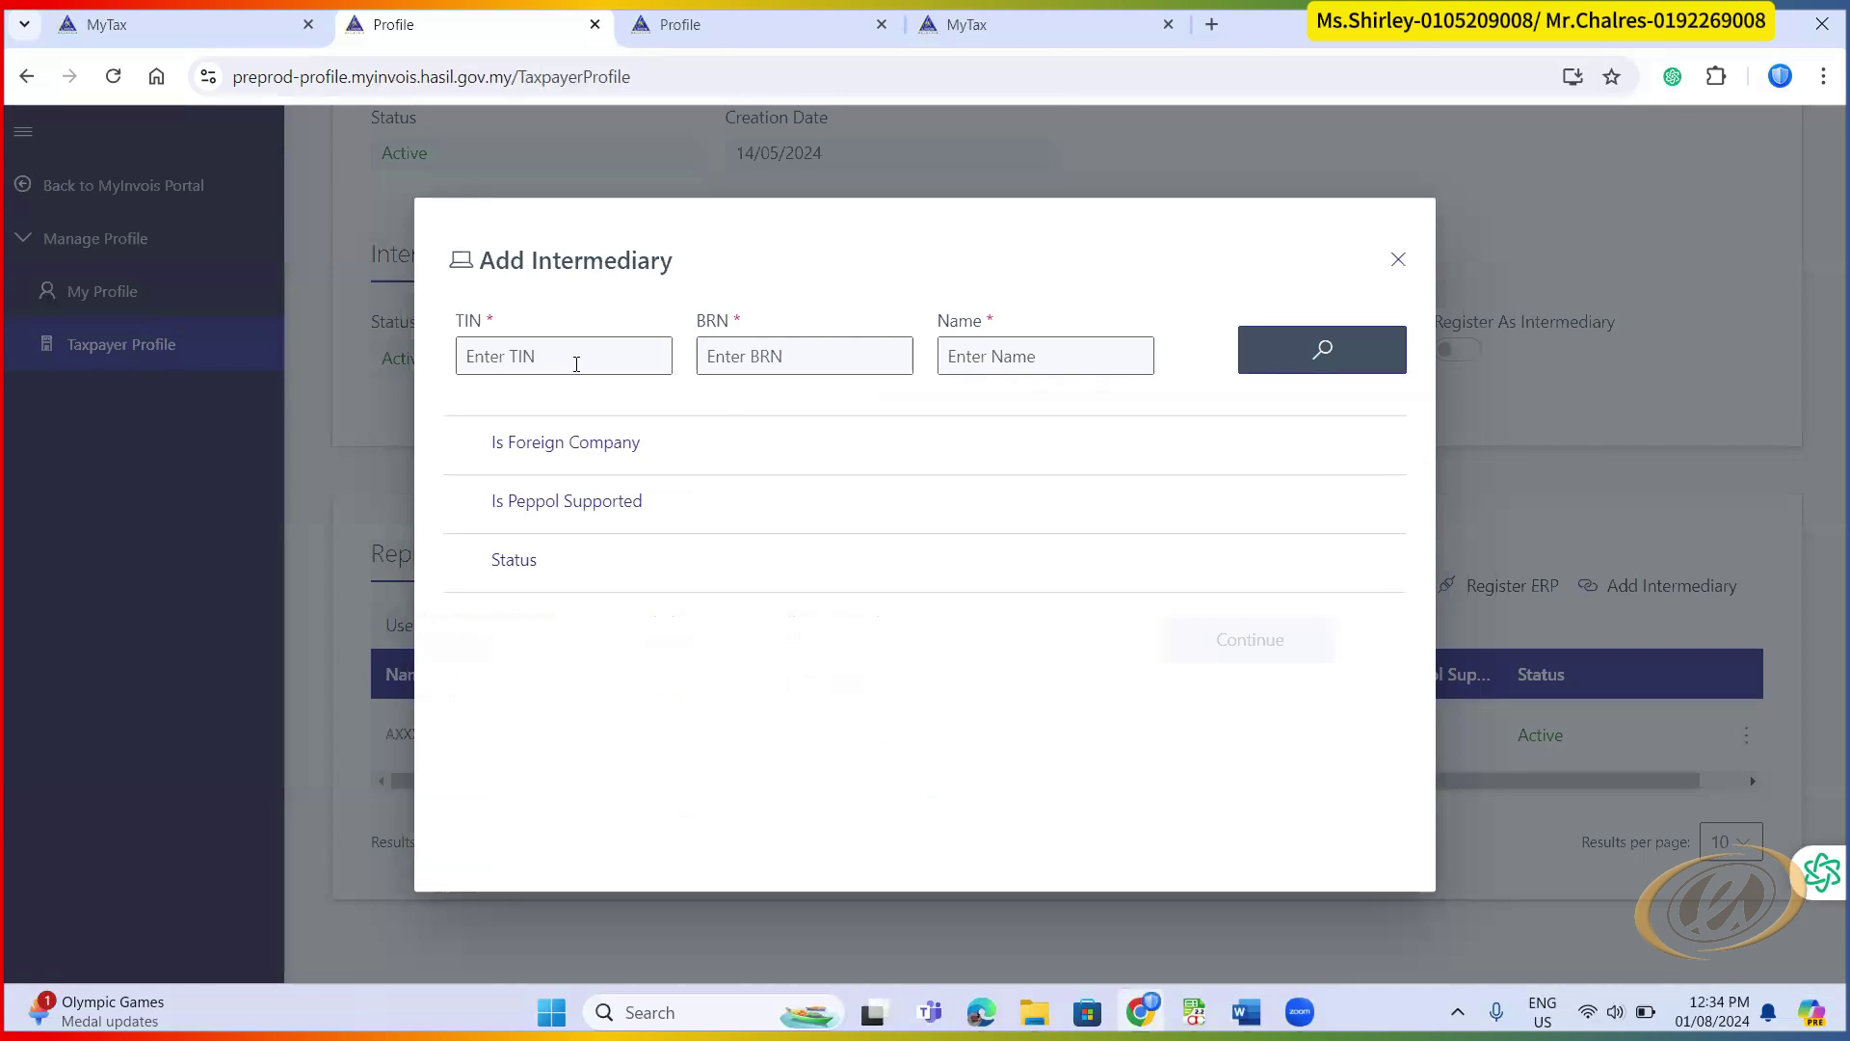
pyautogui.click(576, 358)
pyautogui.click(604, 410)
pyautogui.click(774, 356)
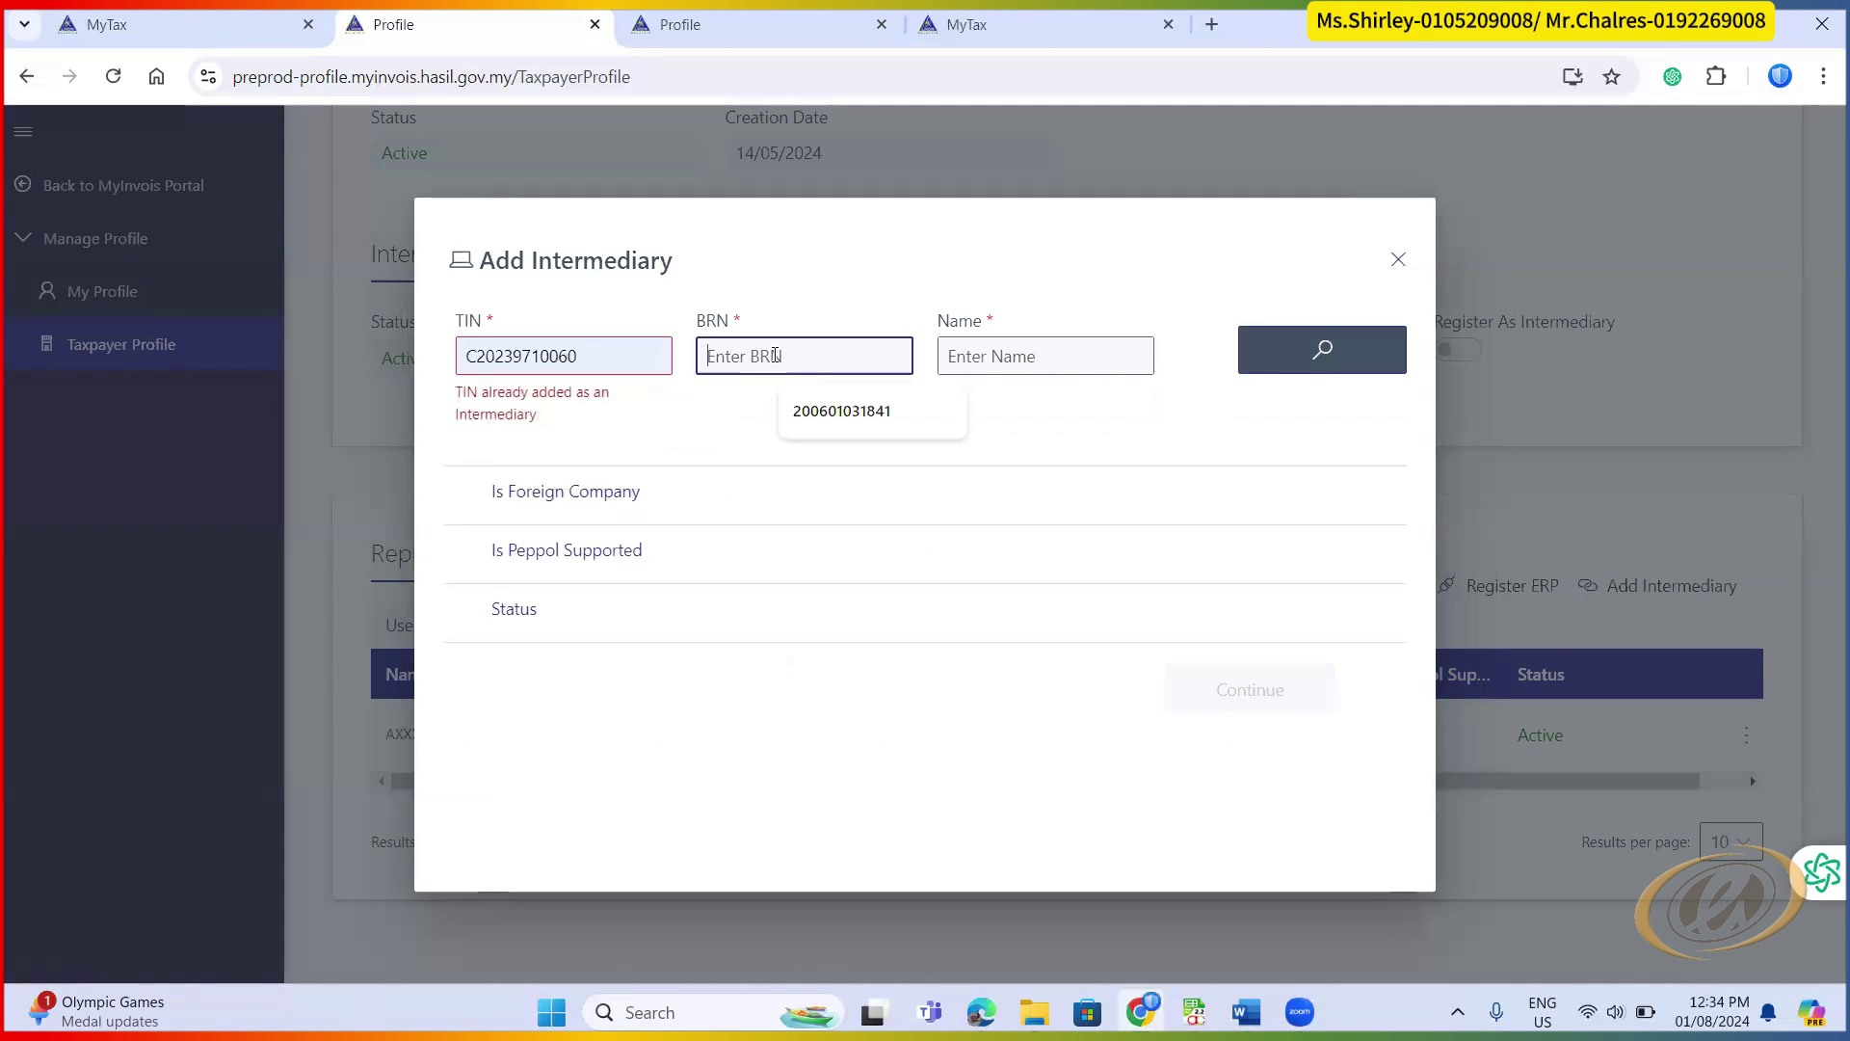
pyautogui.click(829, 415)
pyautogui.click(971, 358)
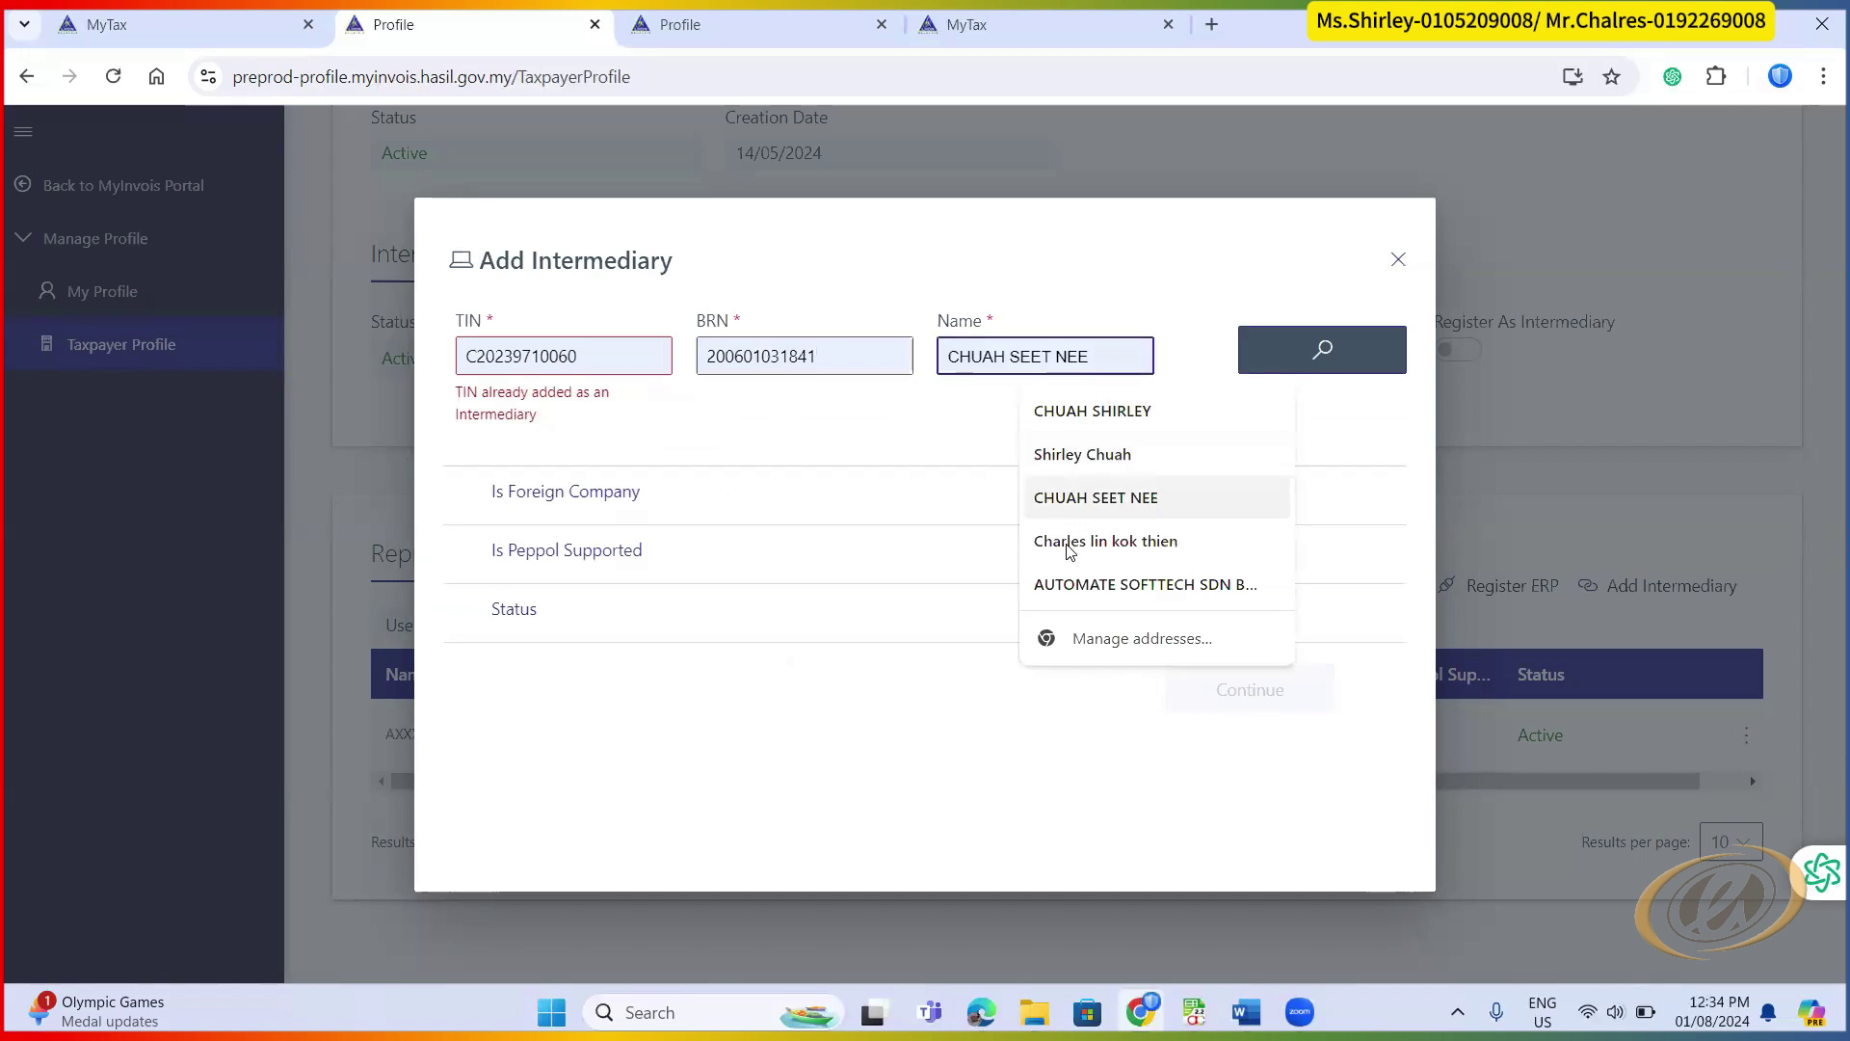
pyautogui.write('AU')
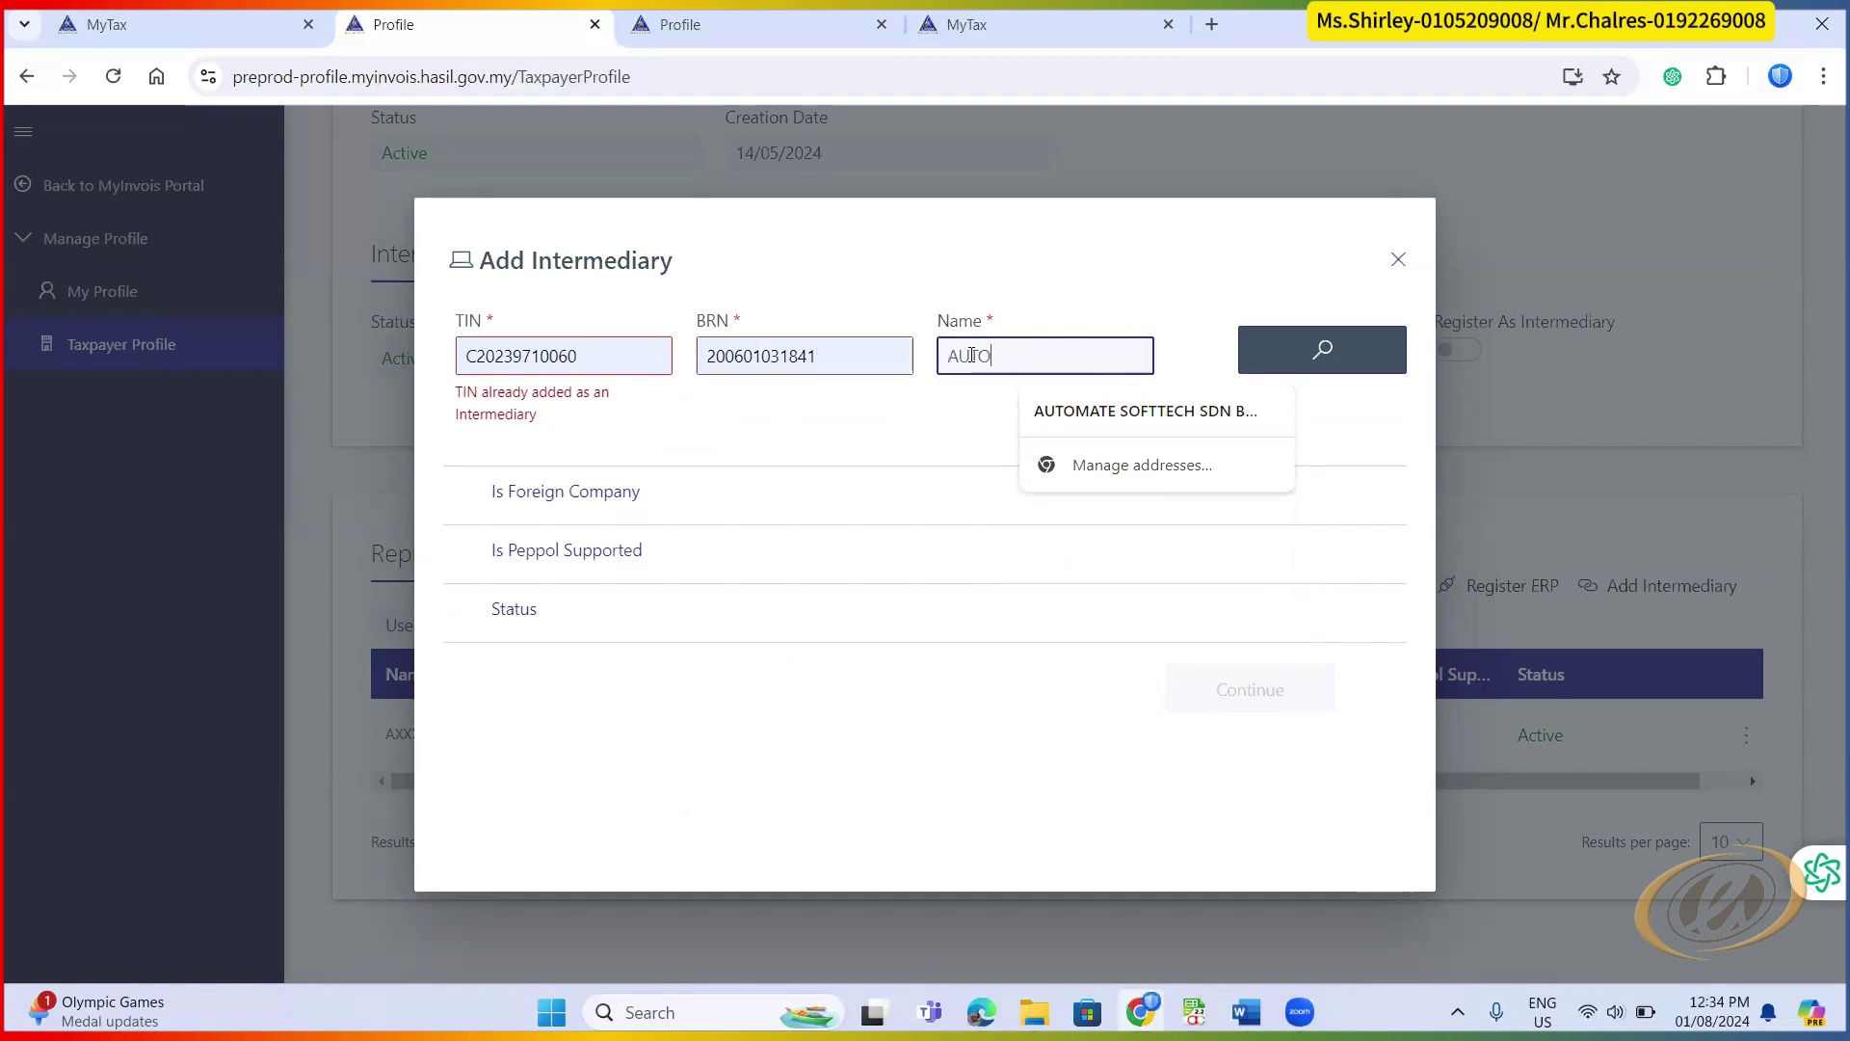
pyautogui.write('TO COU')
pyautogui.press('Down')
pyautogui.press('Return')
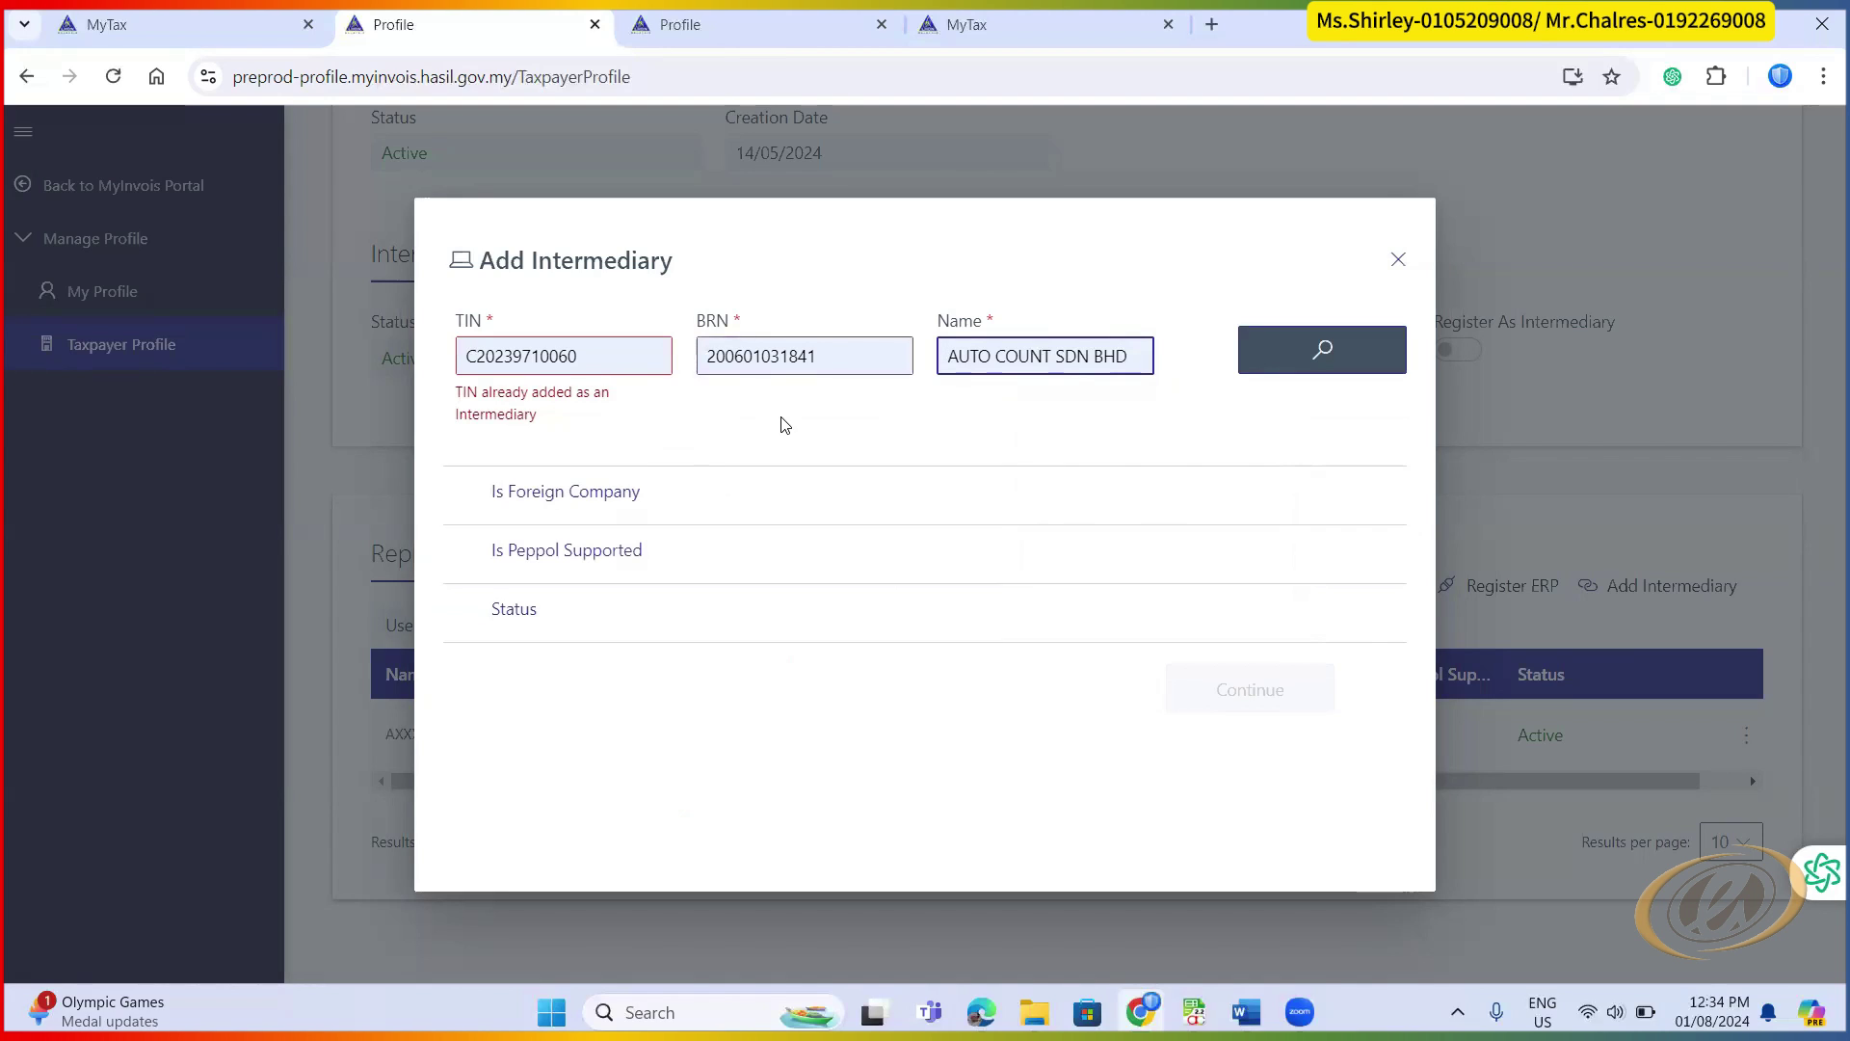
pyautogui.click(1296, 359)
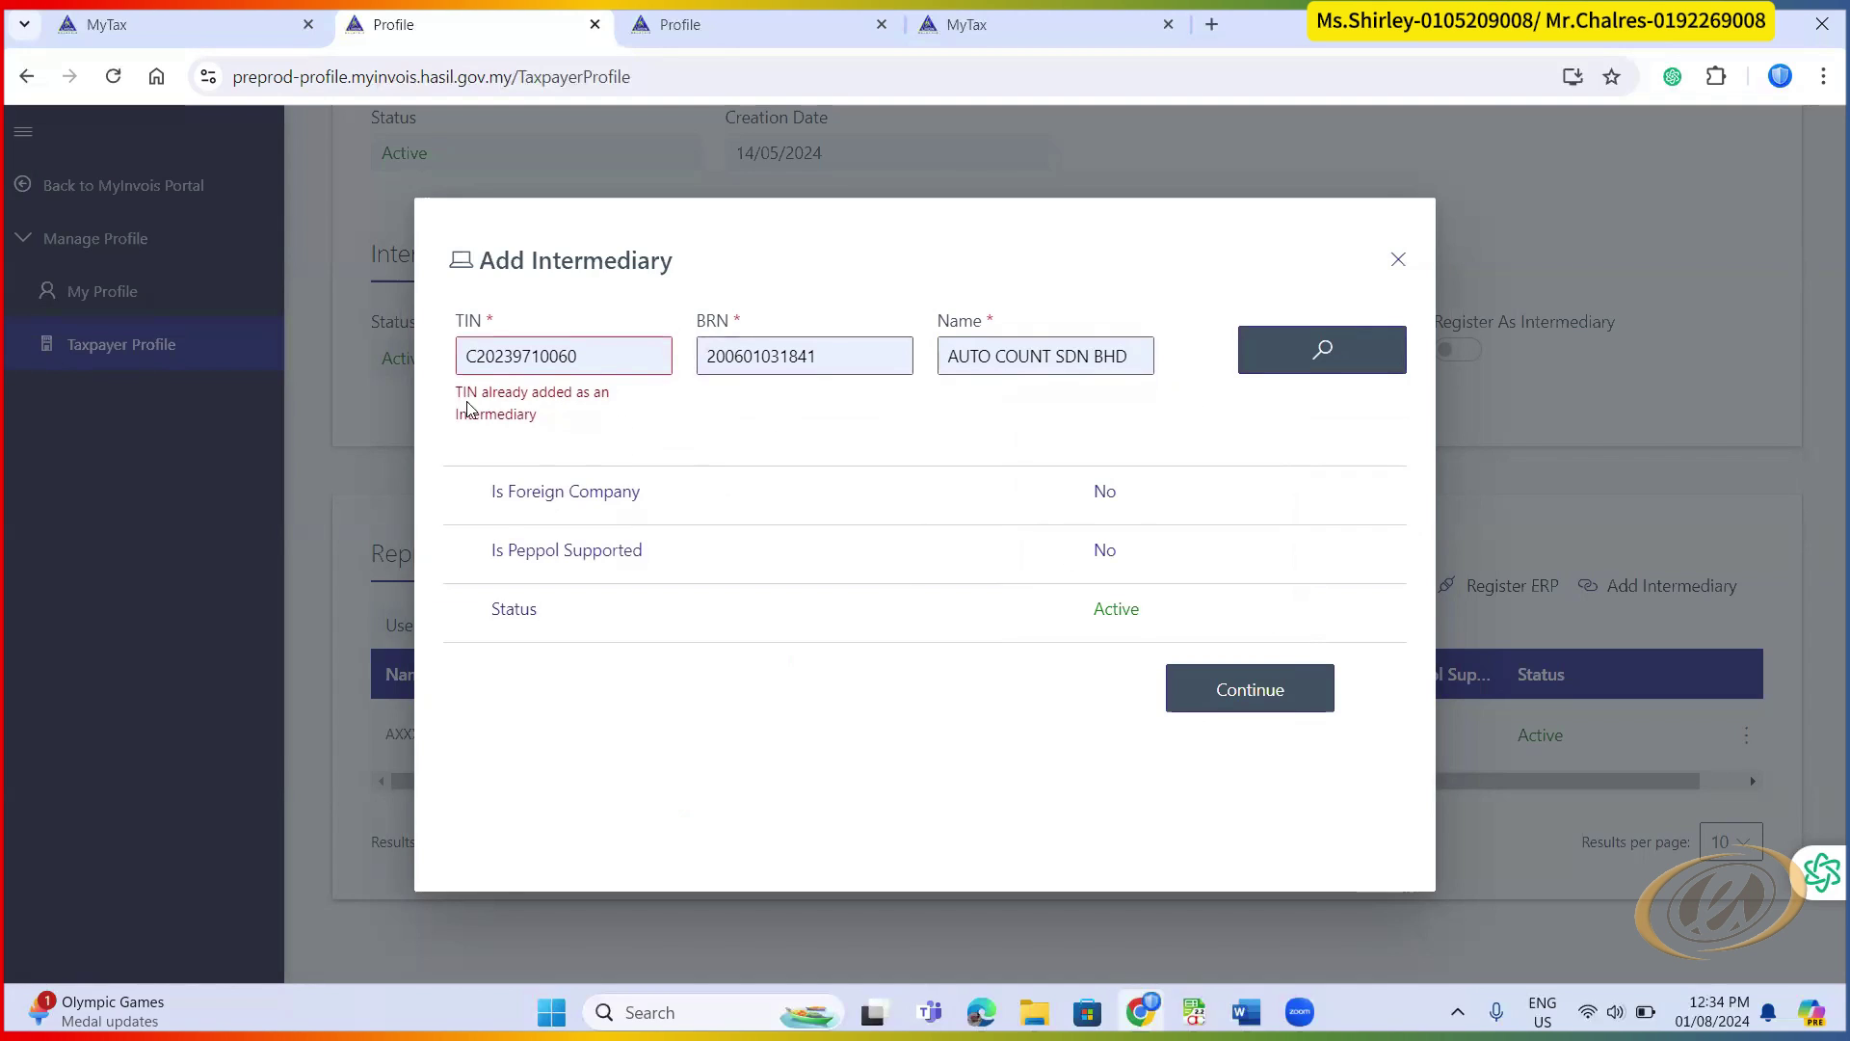
pyautogui.moveTo(462, 395); pyautogui.dragTo(545, 414)
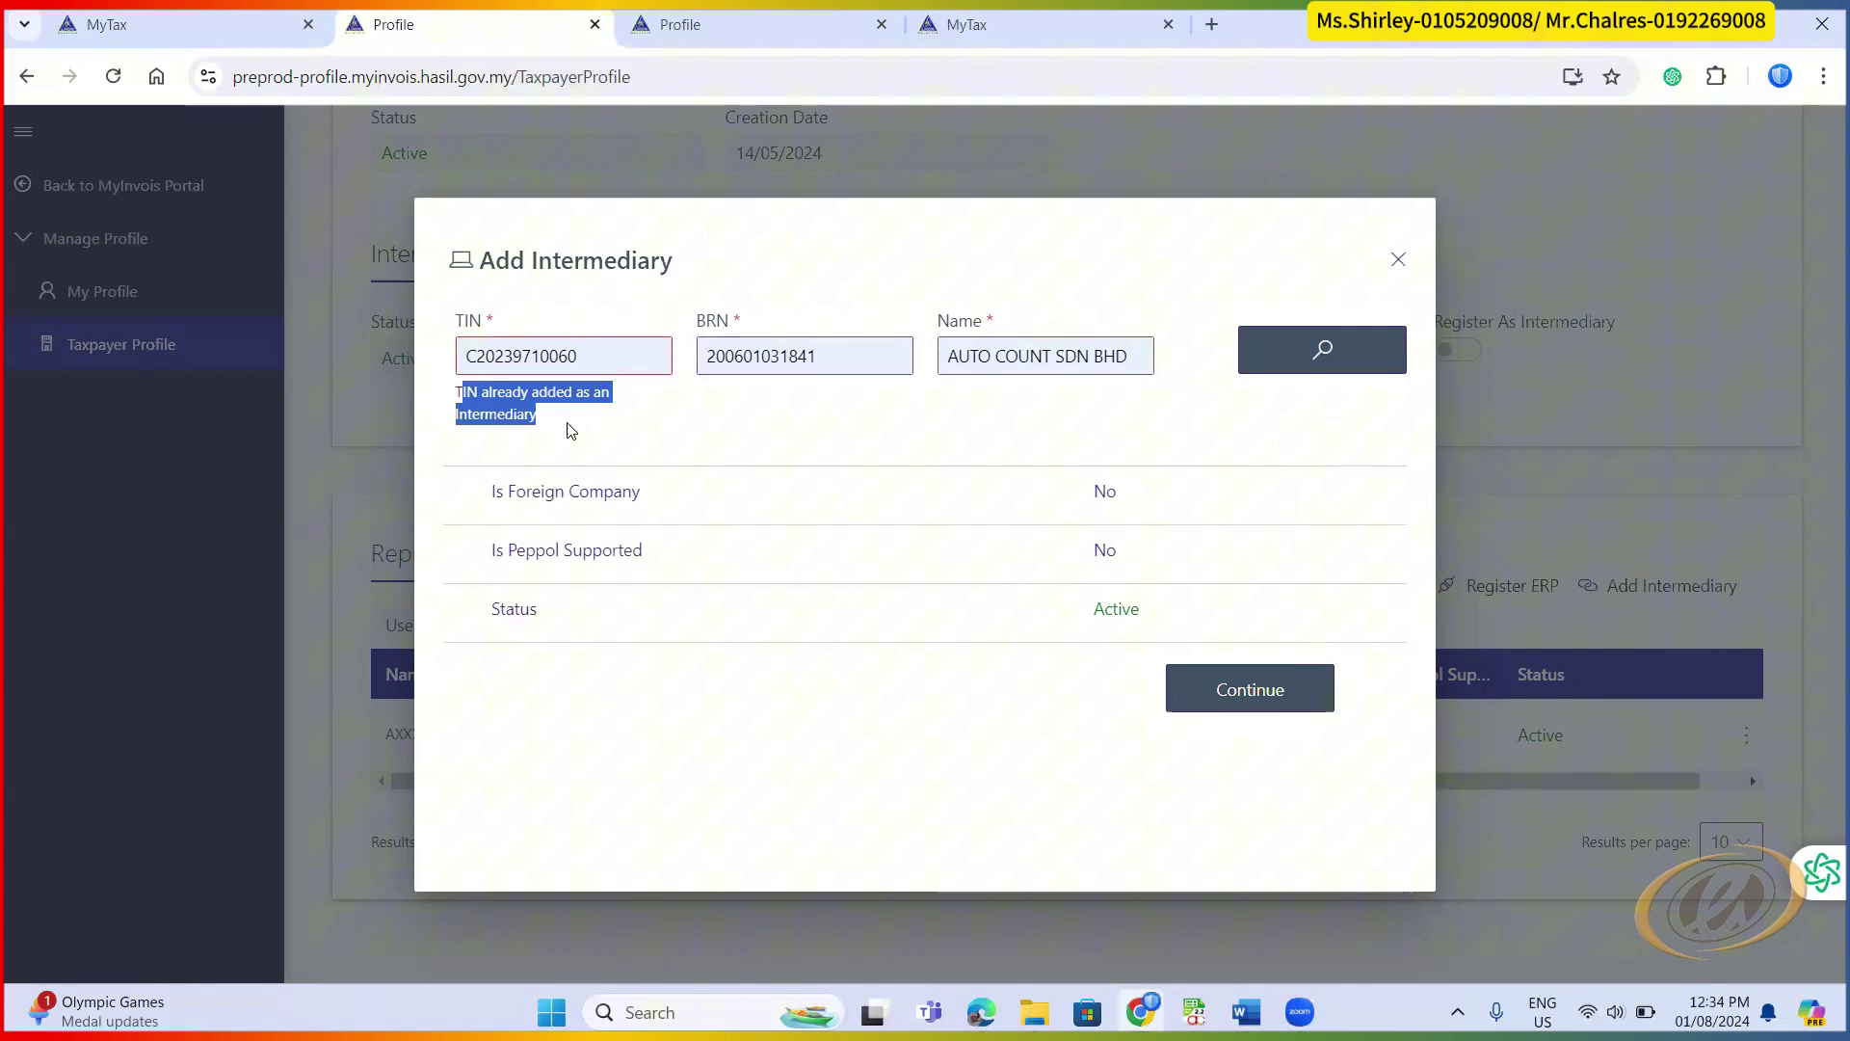
pyautogui.click(578, 436)
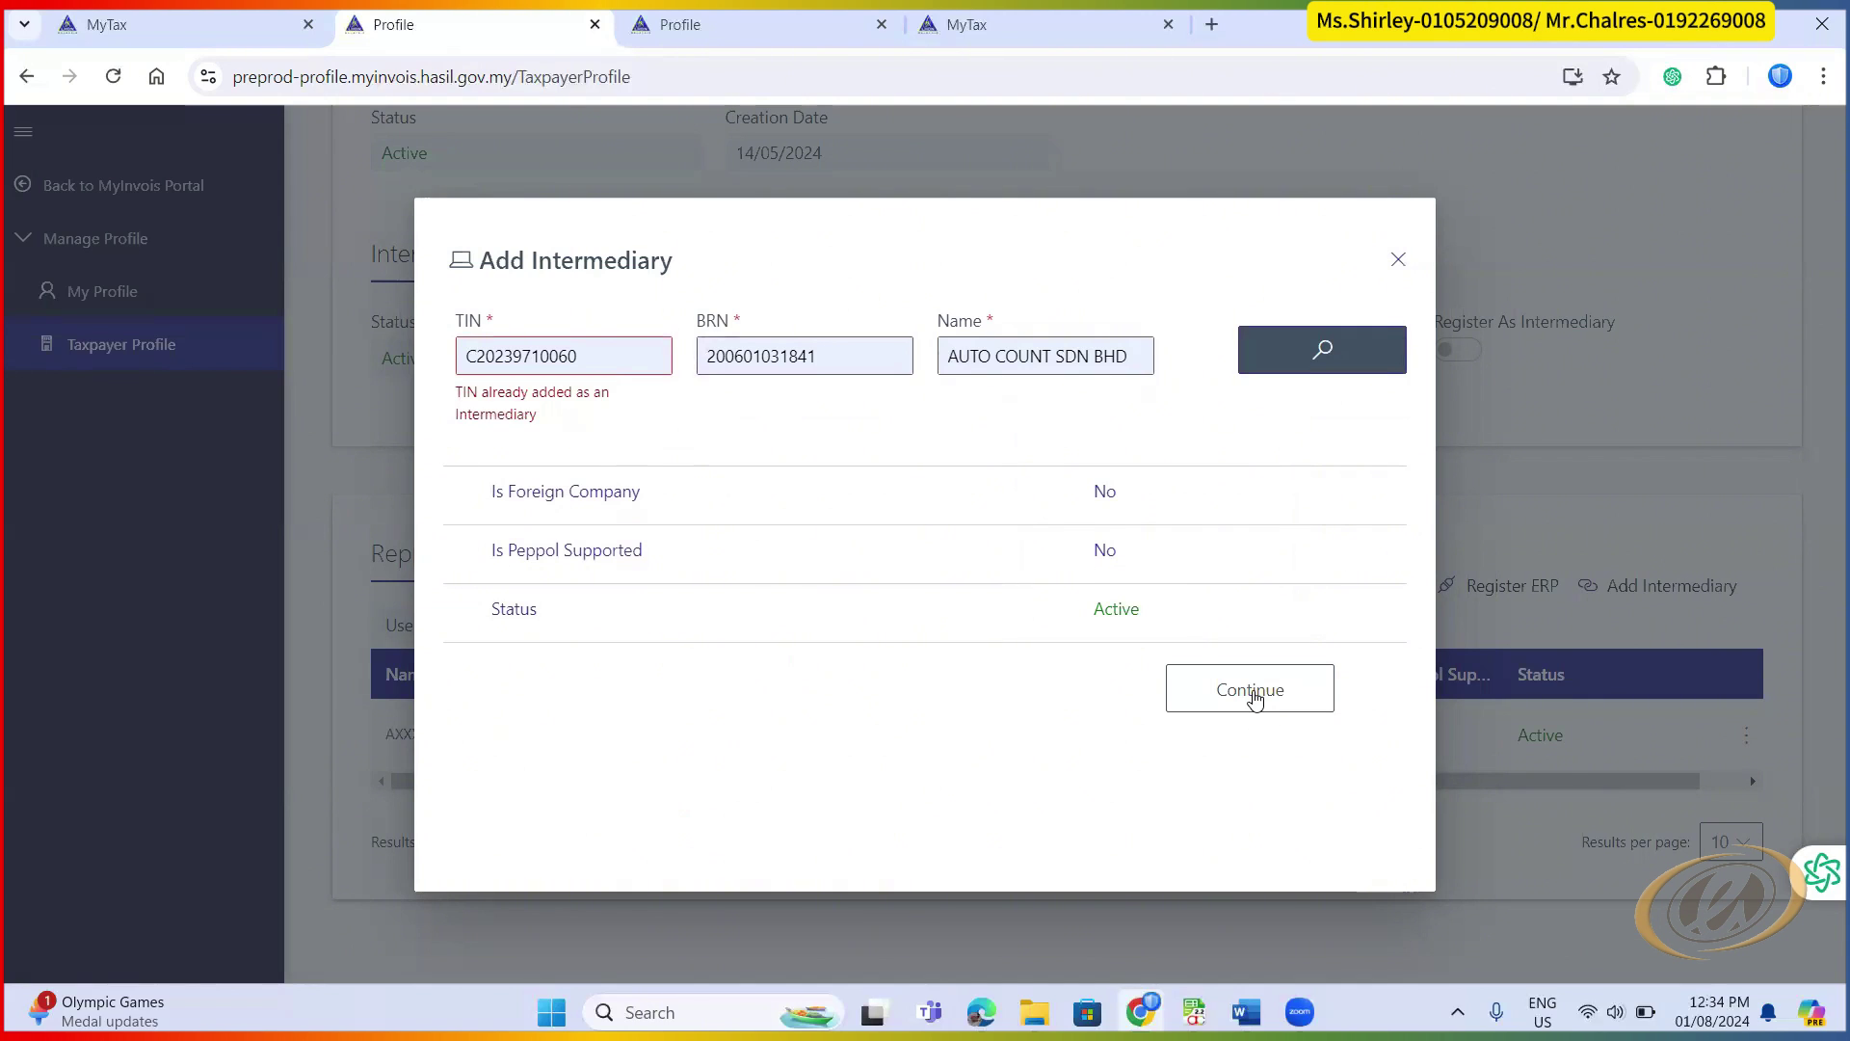
# - Close the Add Intermediary dialog and edit the existing intermediary's representation settings
pyautogui.click(1398, 259)
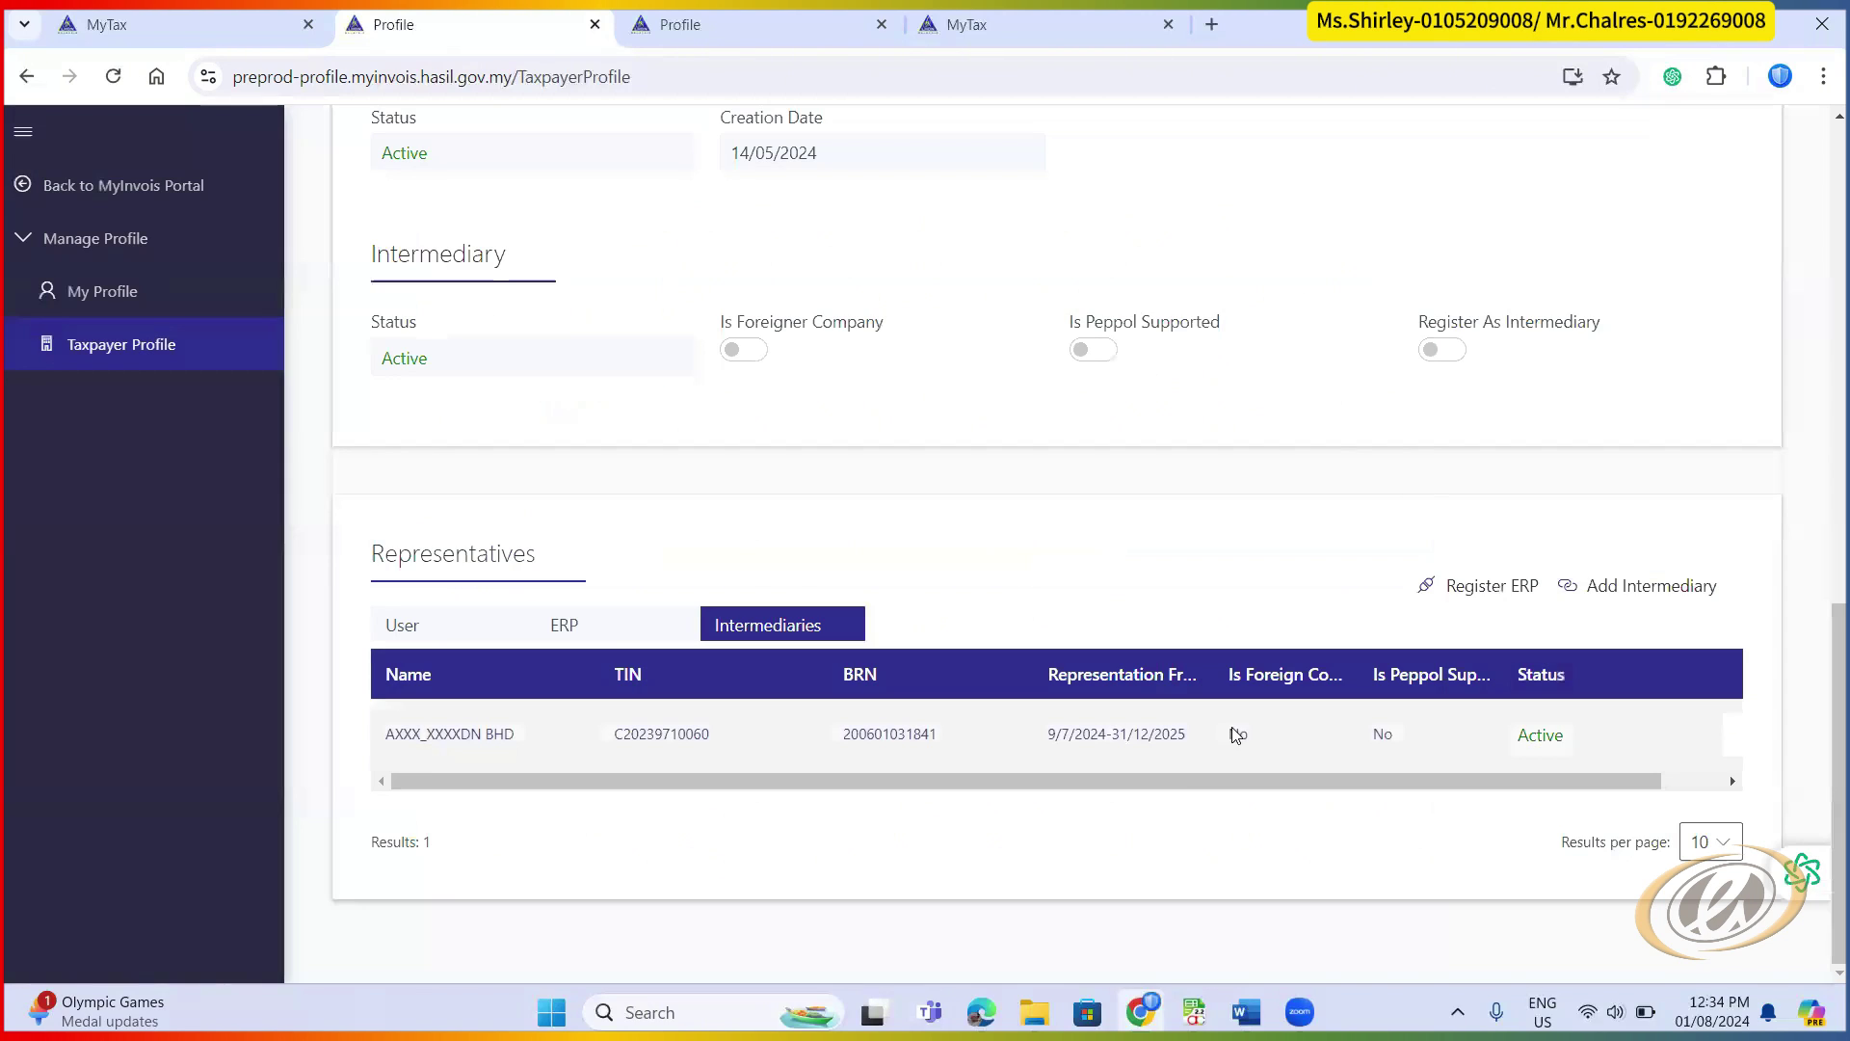
pyautogui.moveTo(1468, 783); pyautogui.dragTo(1530, 783)
pyautogui.click(1679, 737)
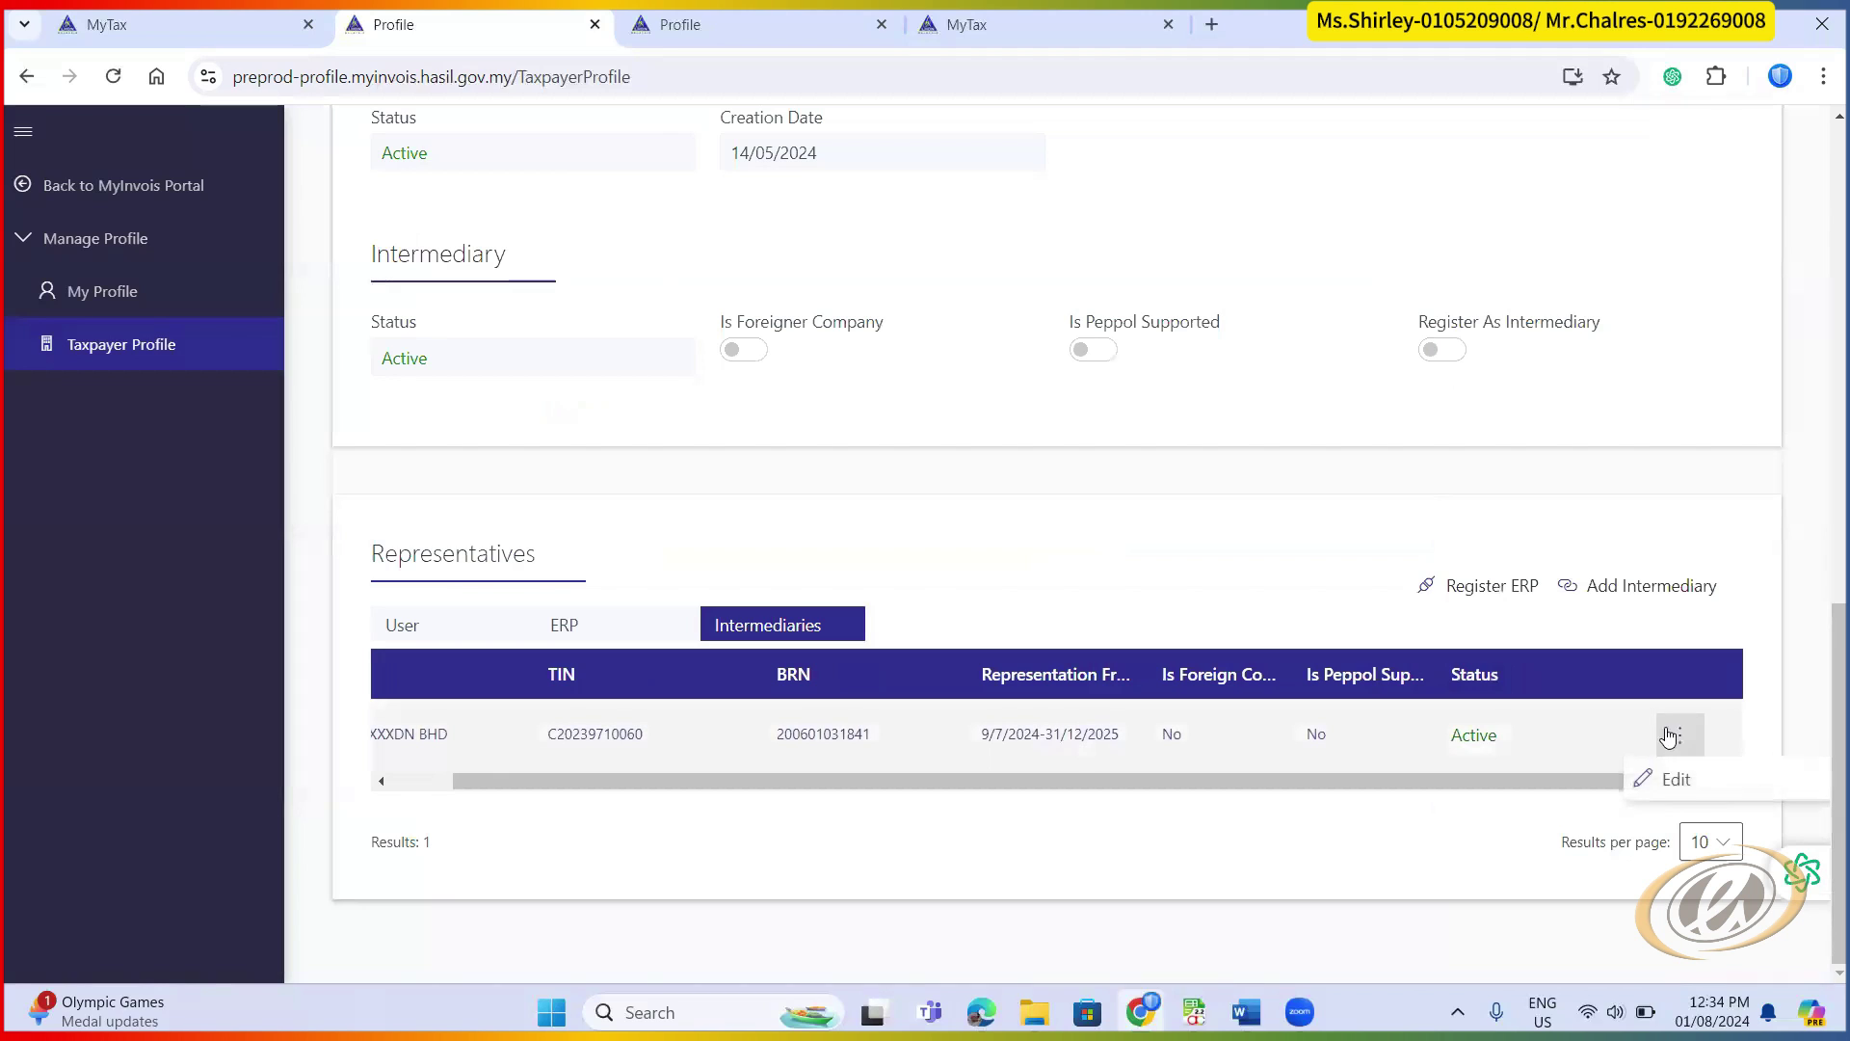
pyautogui.click(1672, 777)
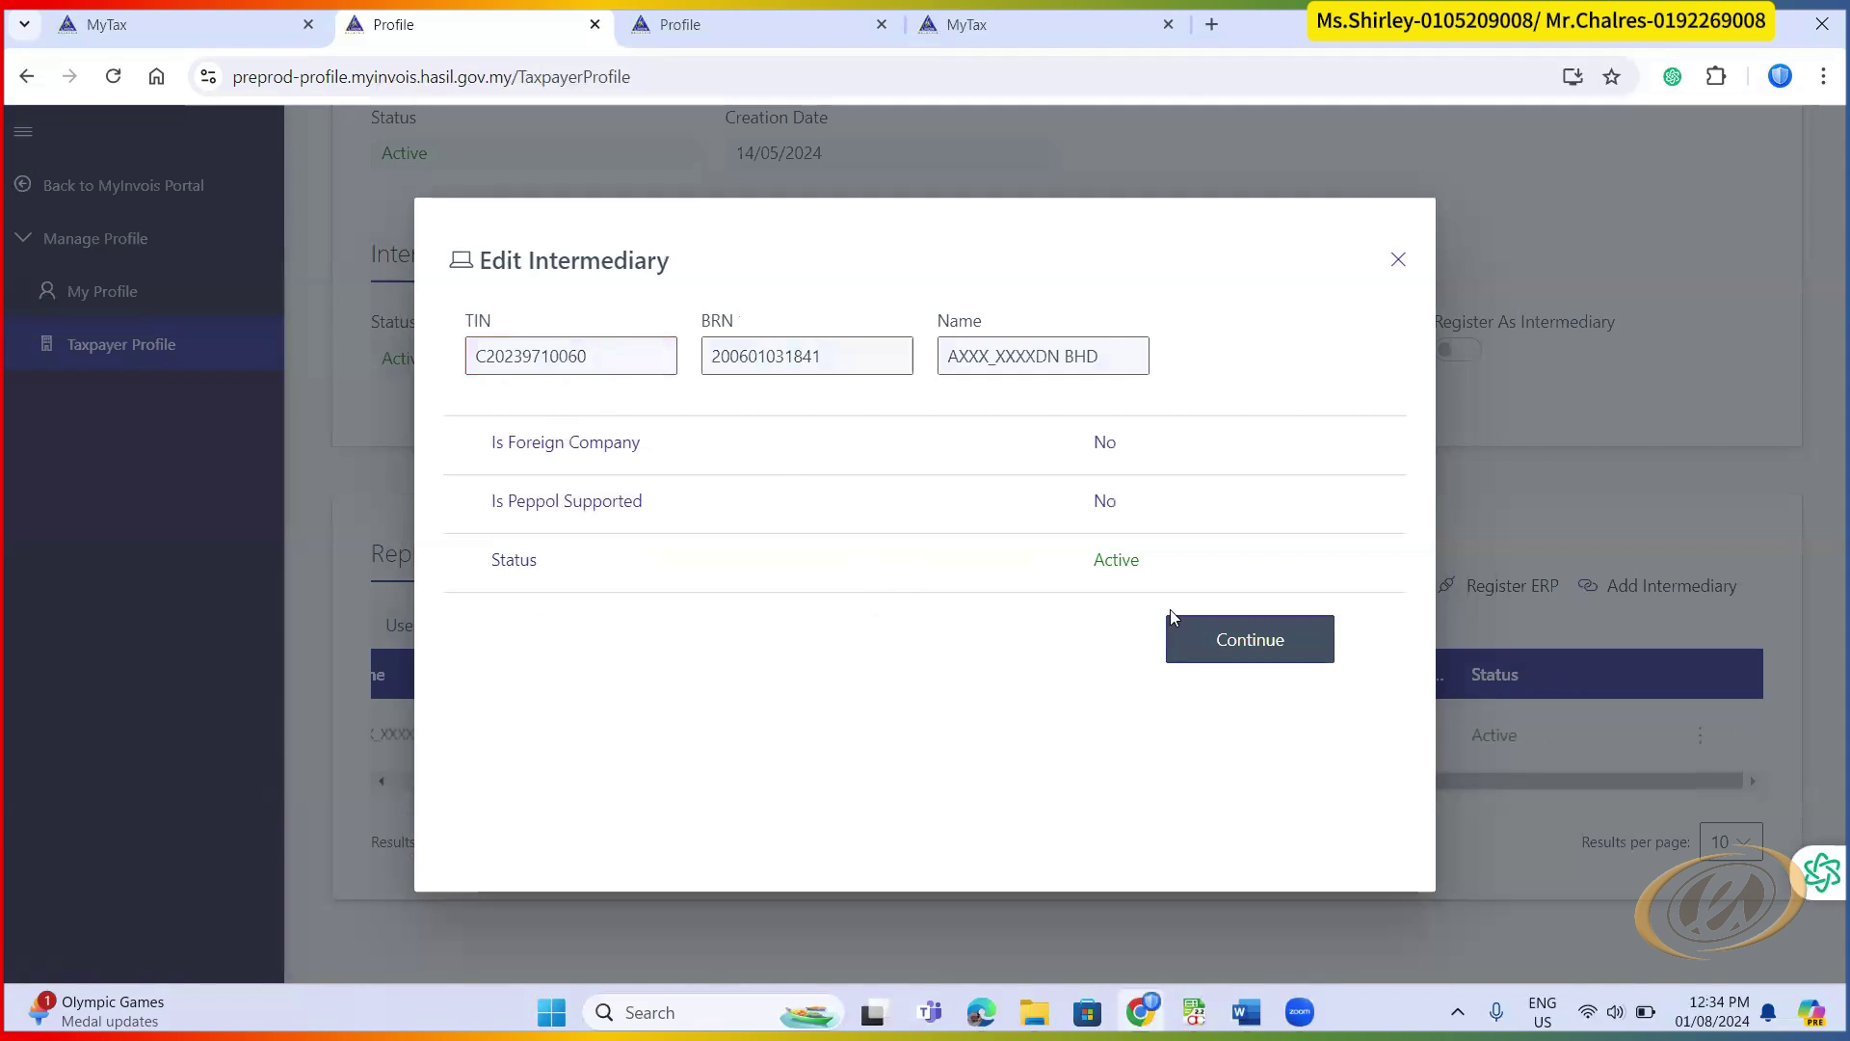
pyautogui.click(1210, 640)
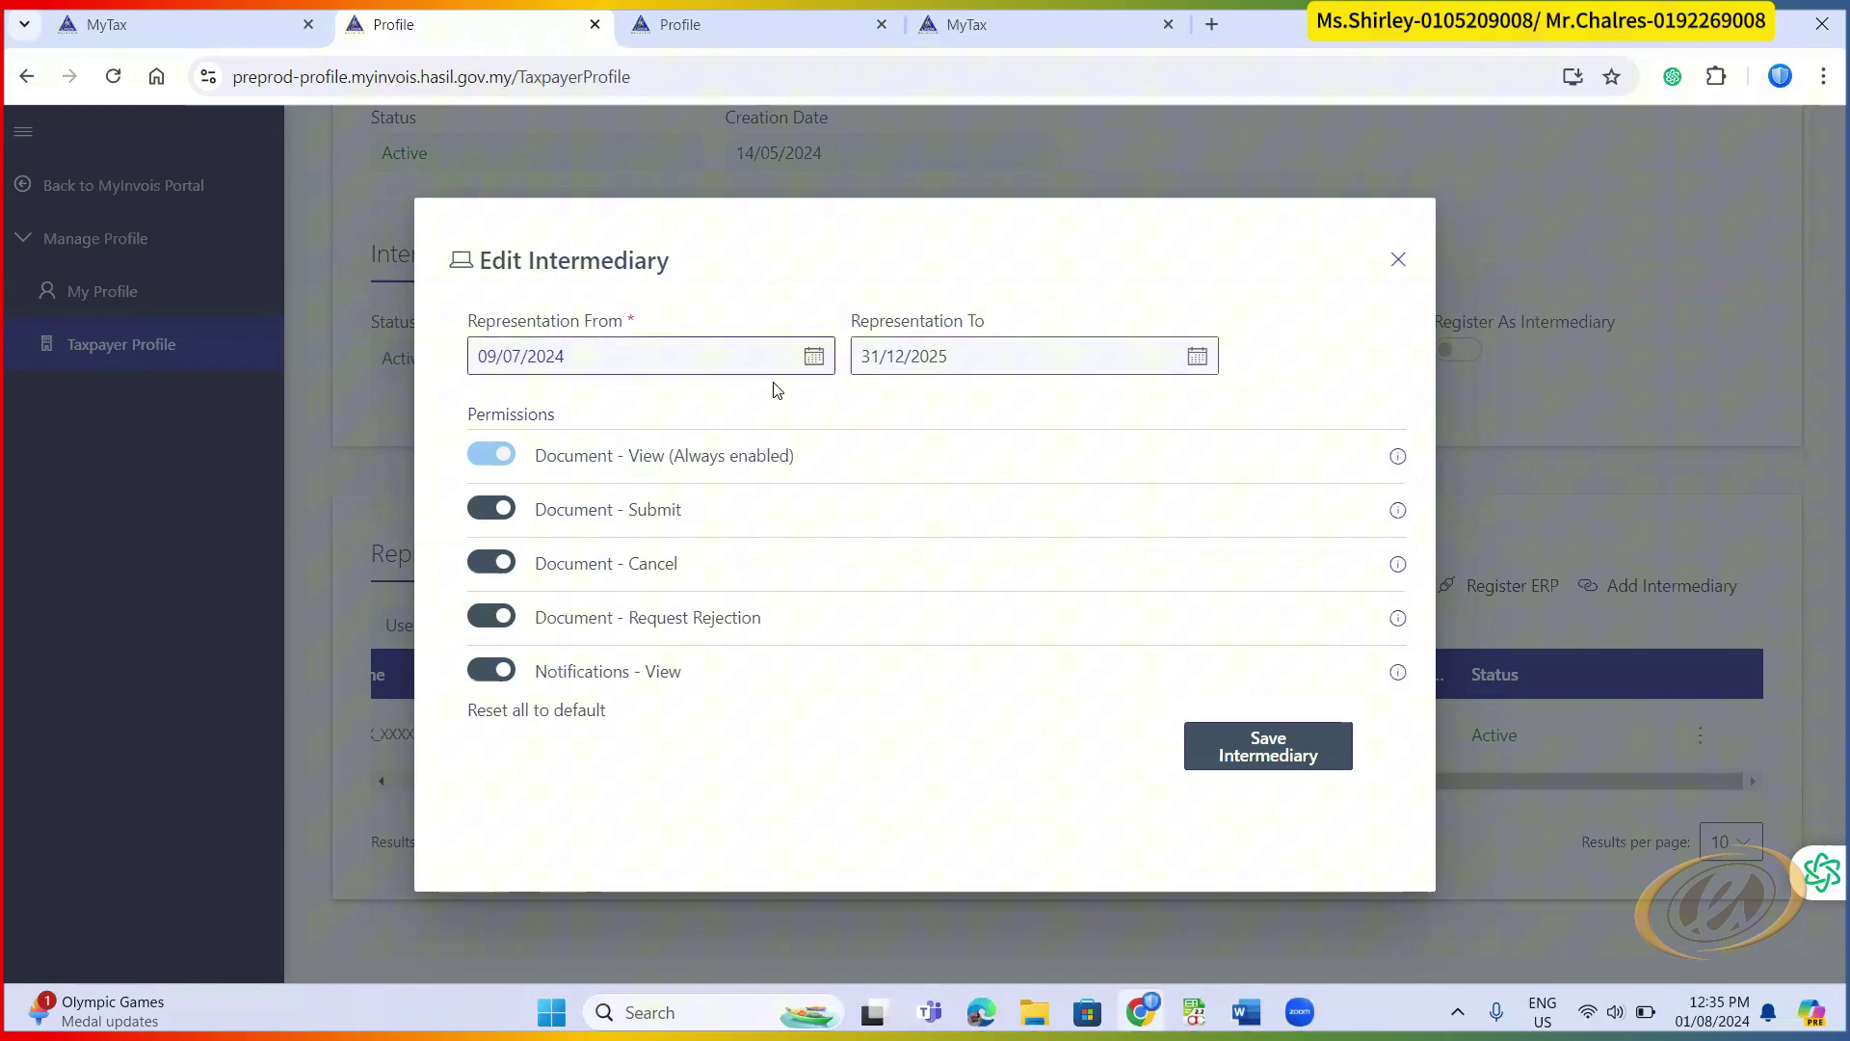
# - Keep representation 09/07/2024 to 31/12/2025 with document permissions enabled, and save
pyautogui.tripleClick(867, 355)
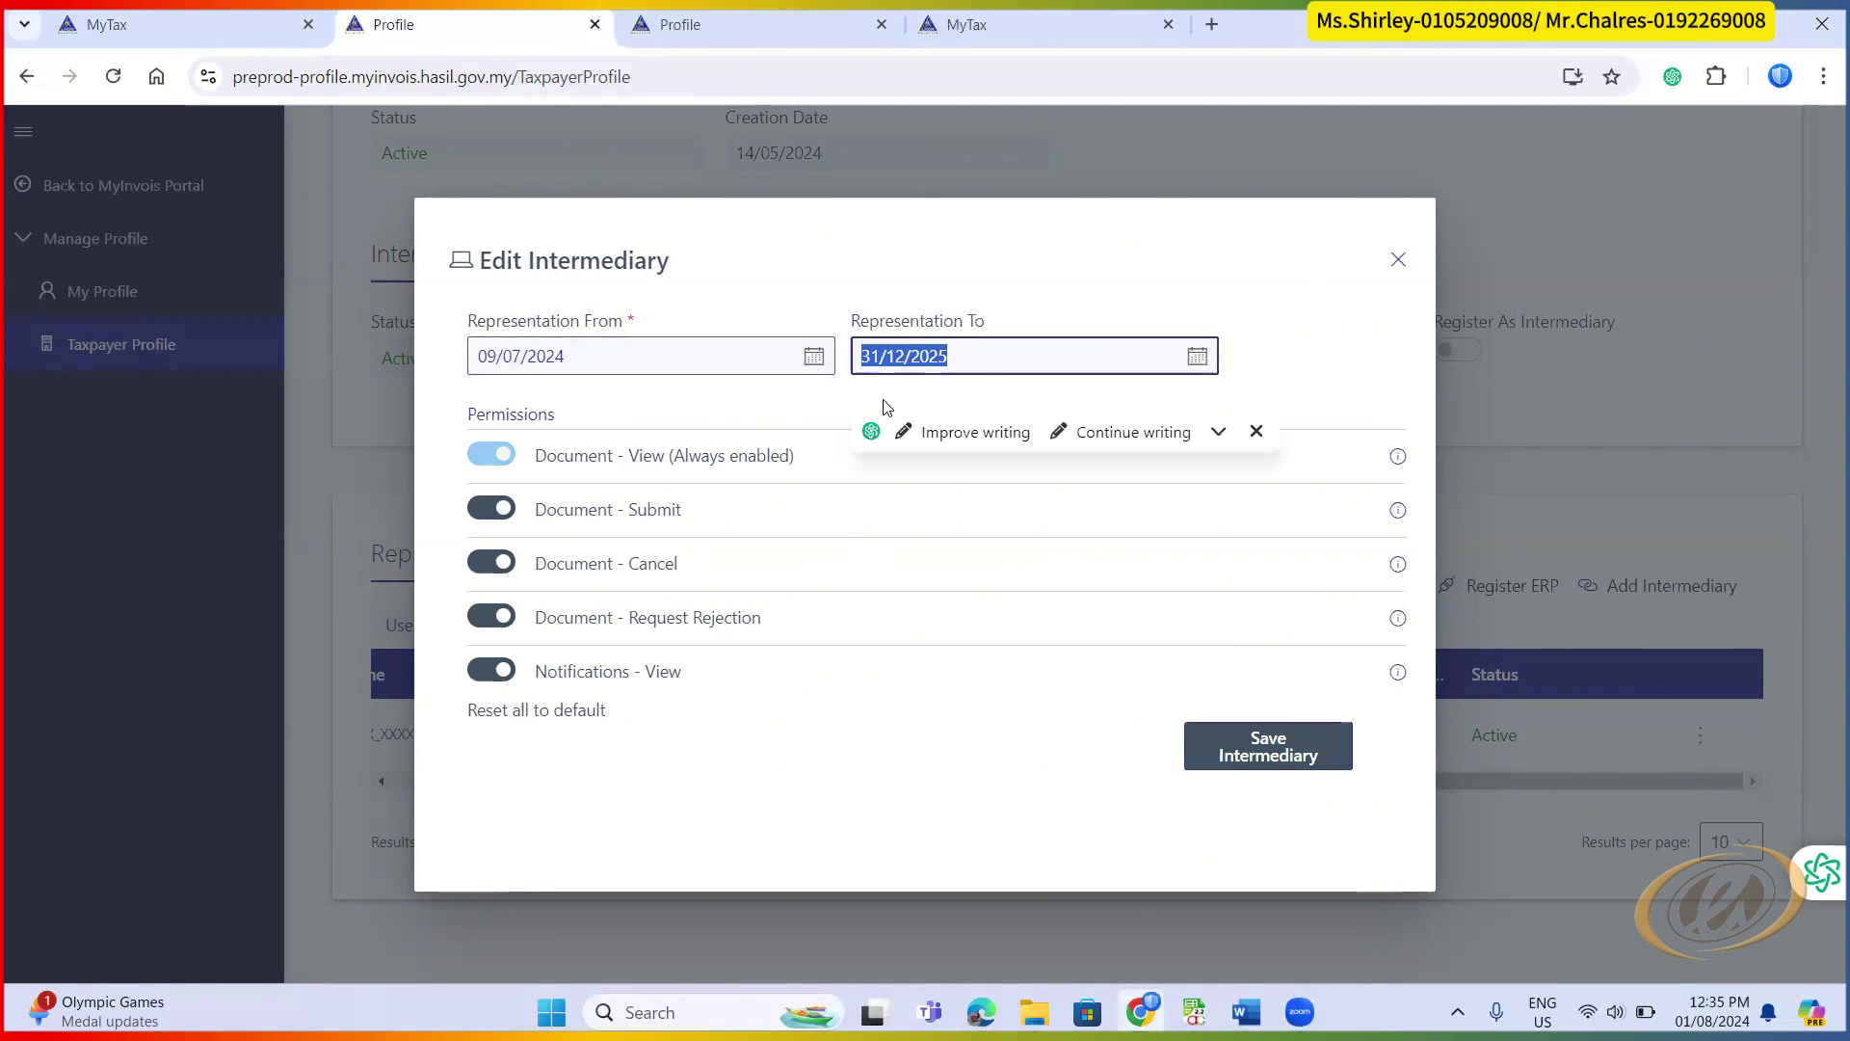
pyautogui.click(991, 357)
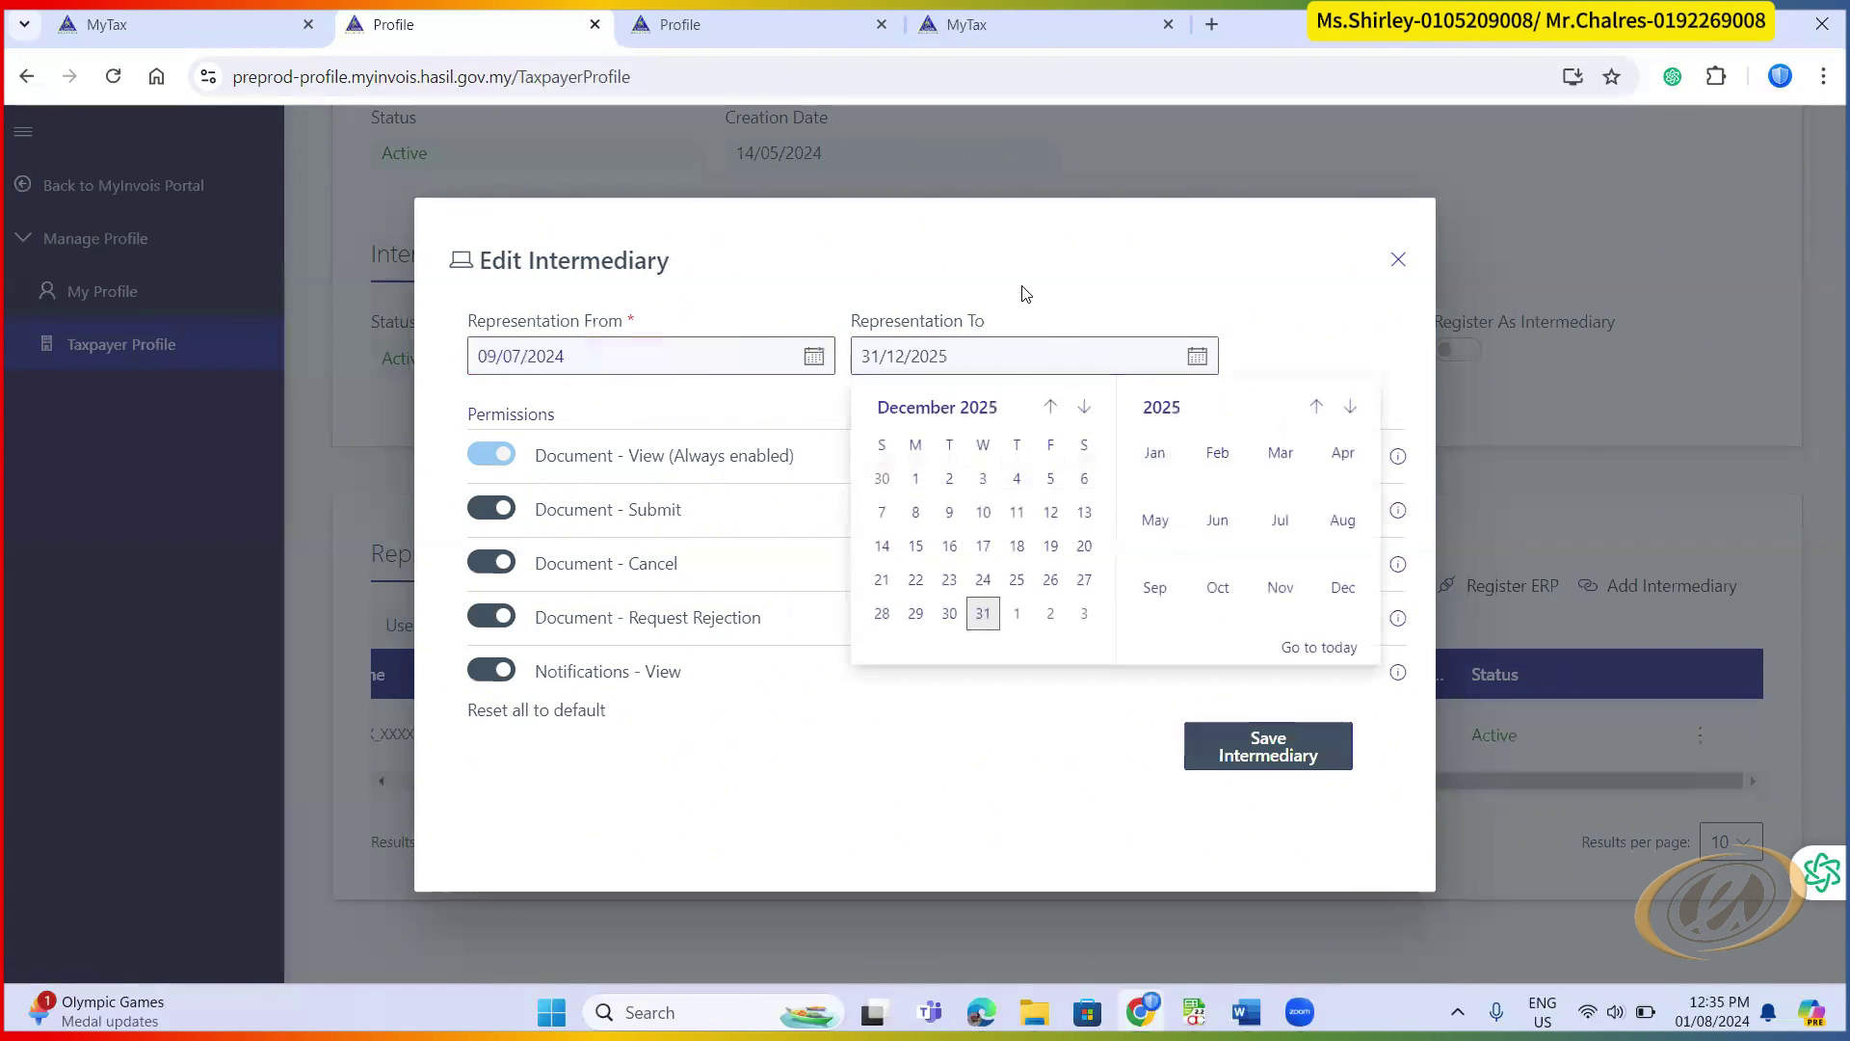
pyautogui.click(1115, 353)
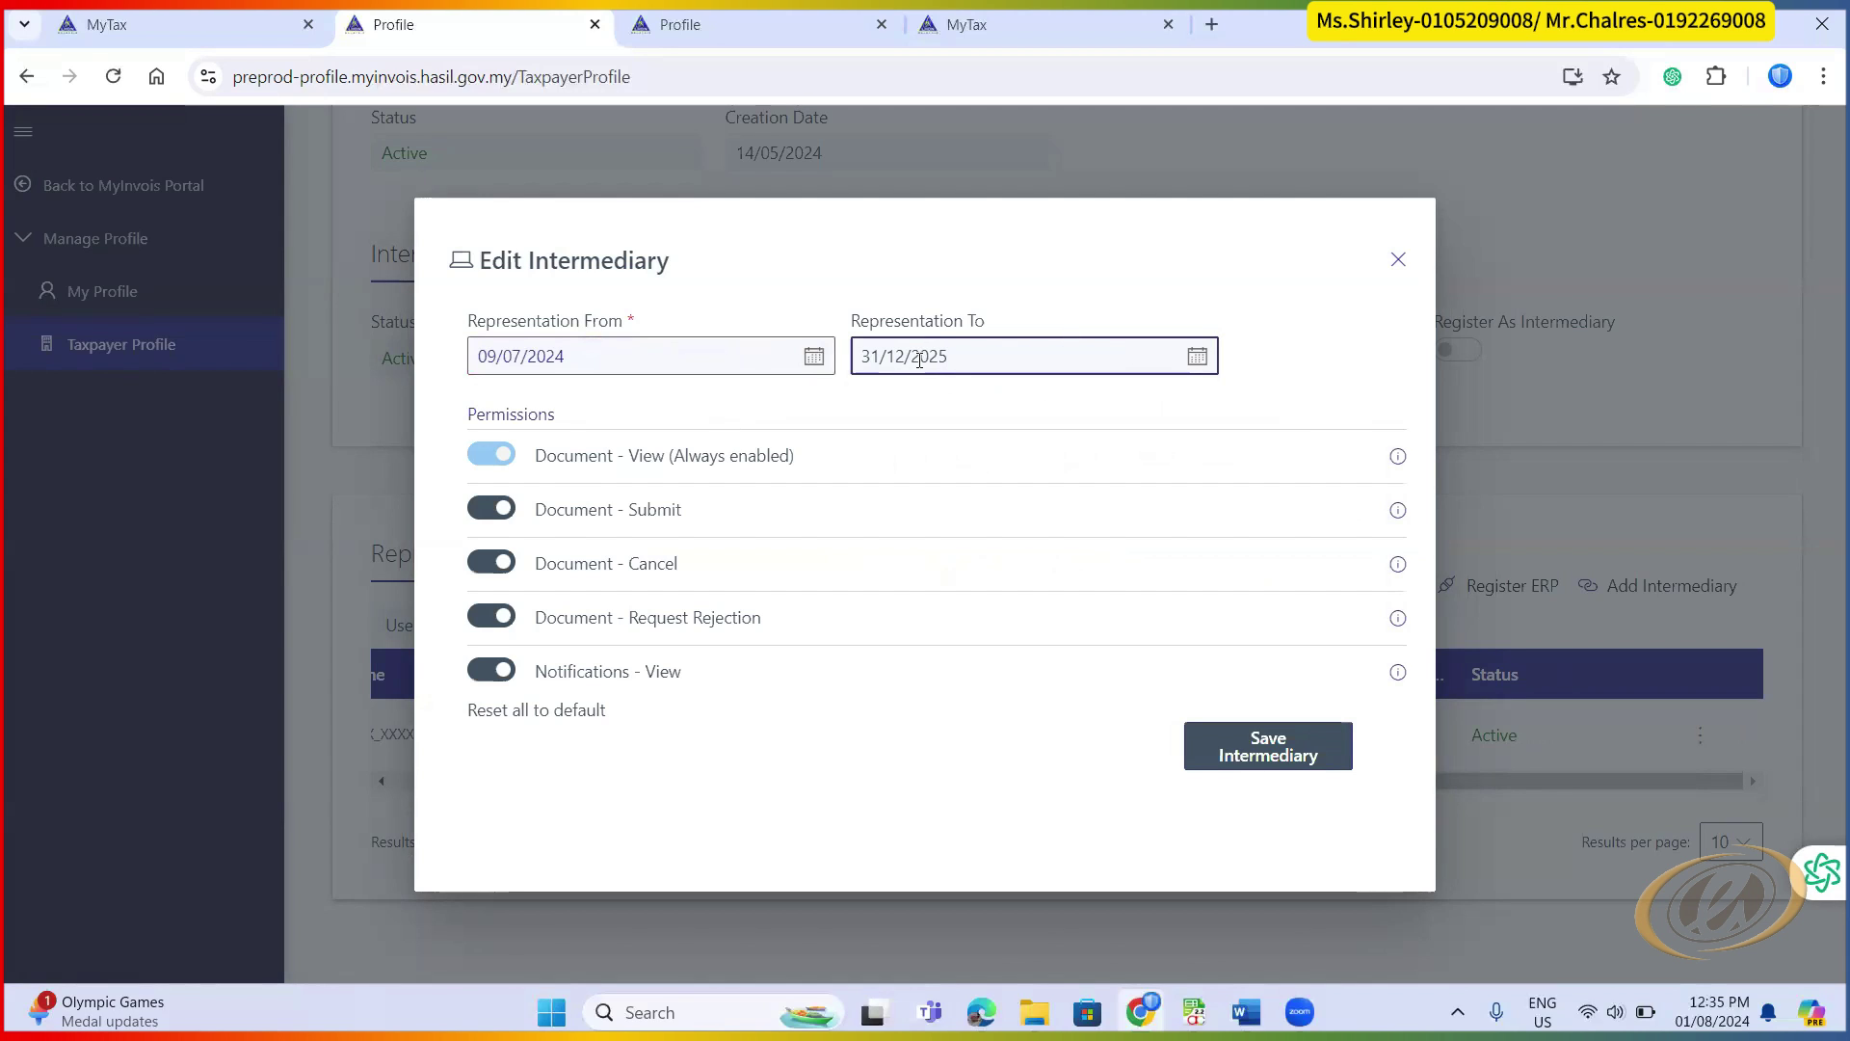
pyautogui.moveTo(920, 356); pyautogui.dragTo(948, 353)
pyautogui.click(1046, 317)
pyautogui.click(1268, 761)
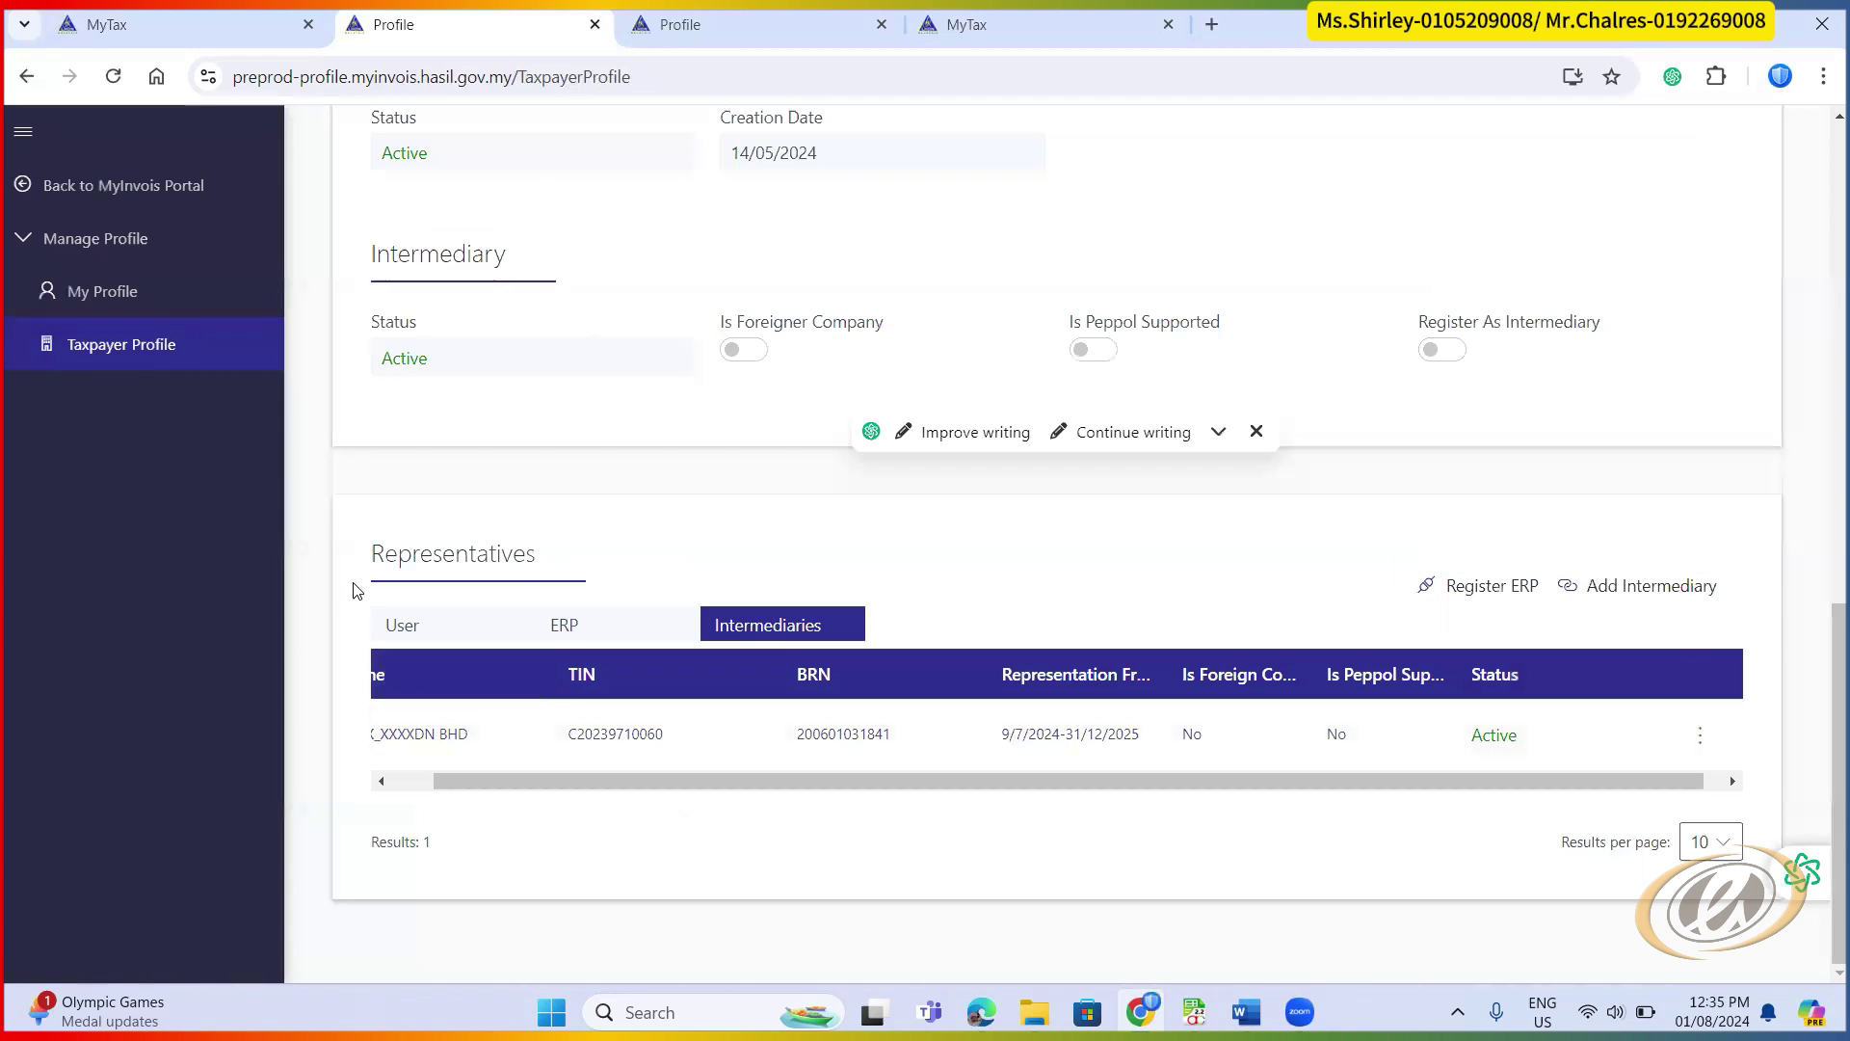
pyautogui.hscroll(-1, 1182, 817)
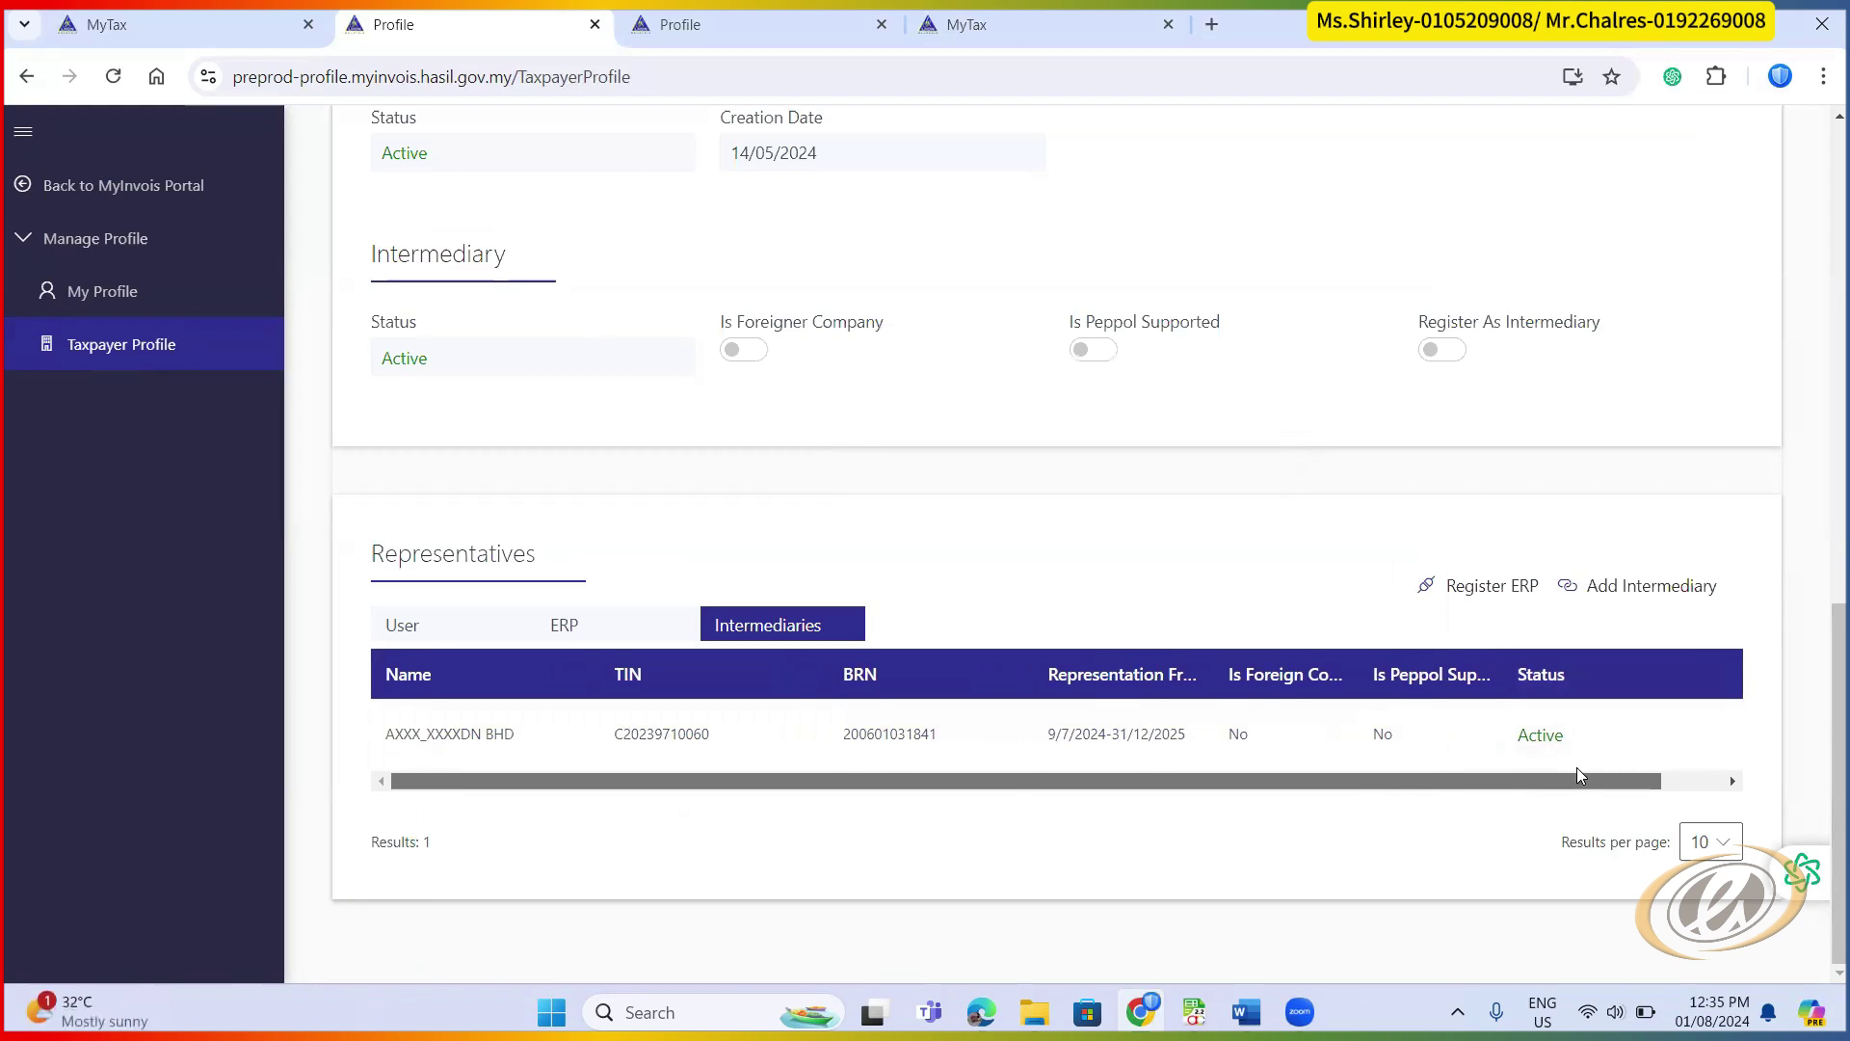
pyautogui.hscroll(1, 1576, 767)
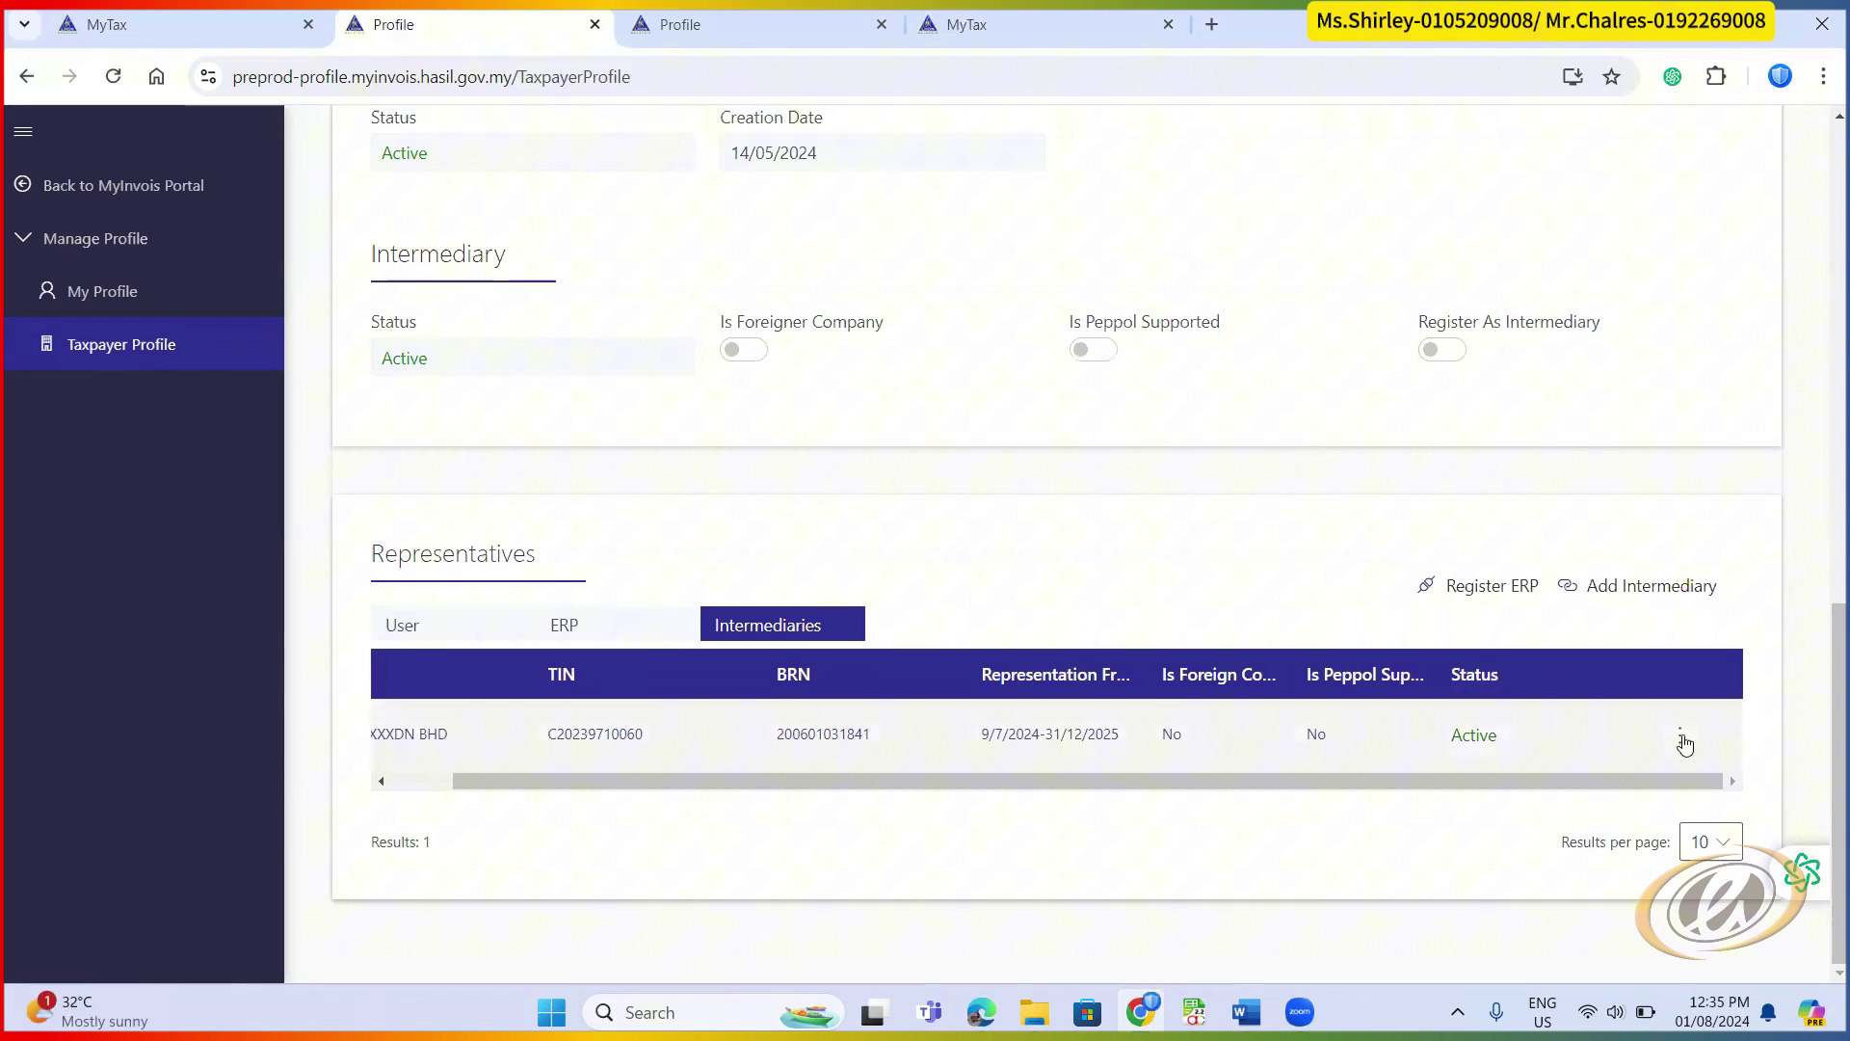
pyautogui.click(1683, 740)
pyautogui.click(1668, 776)
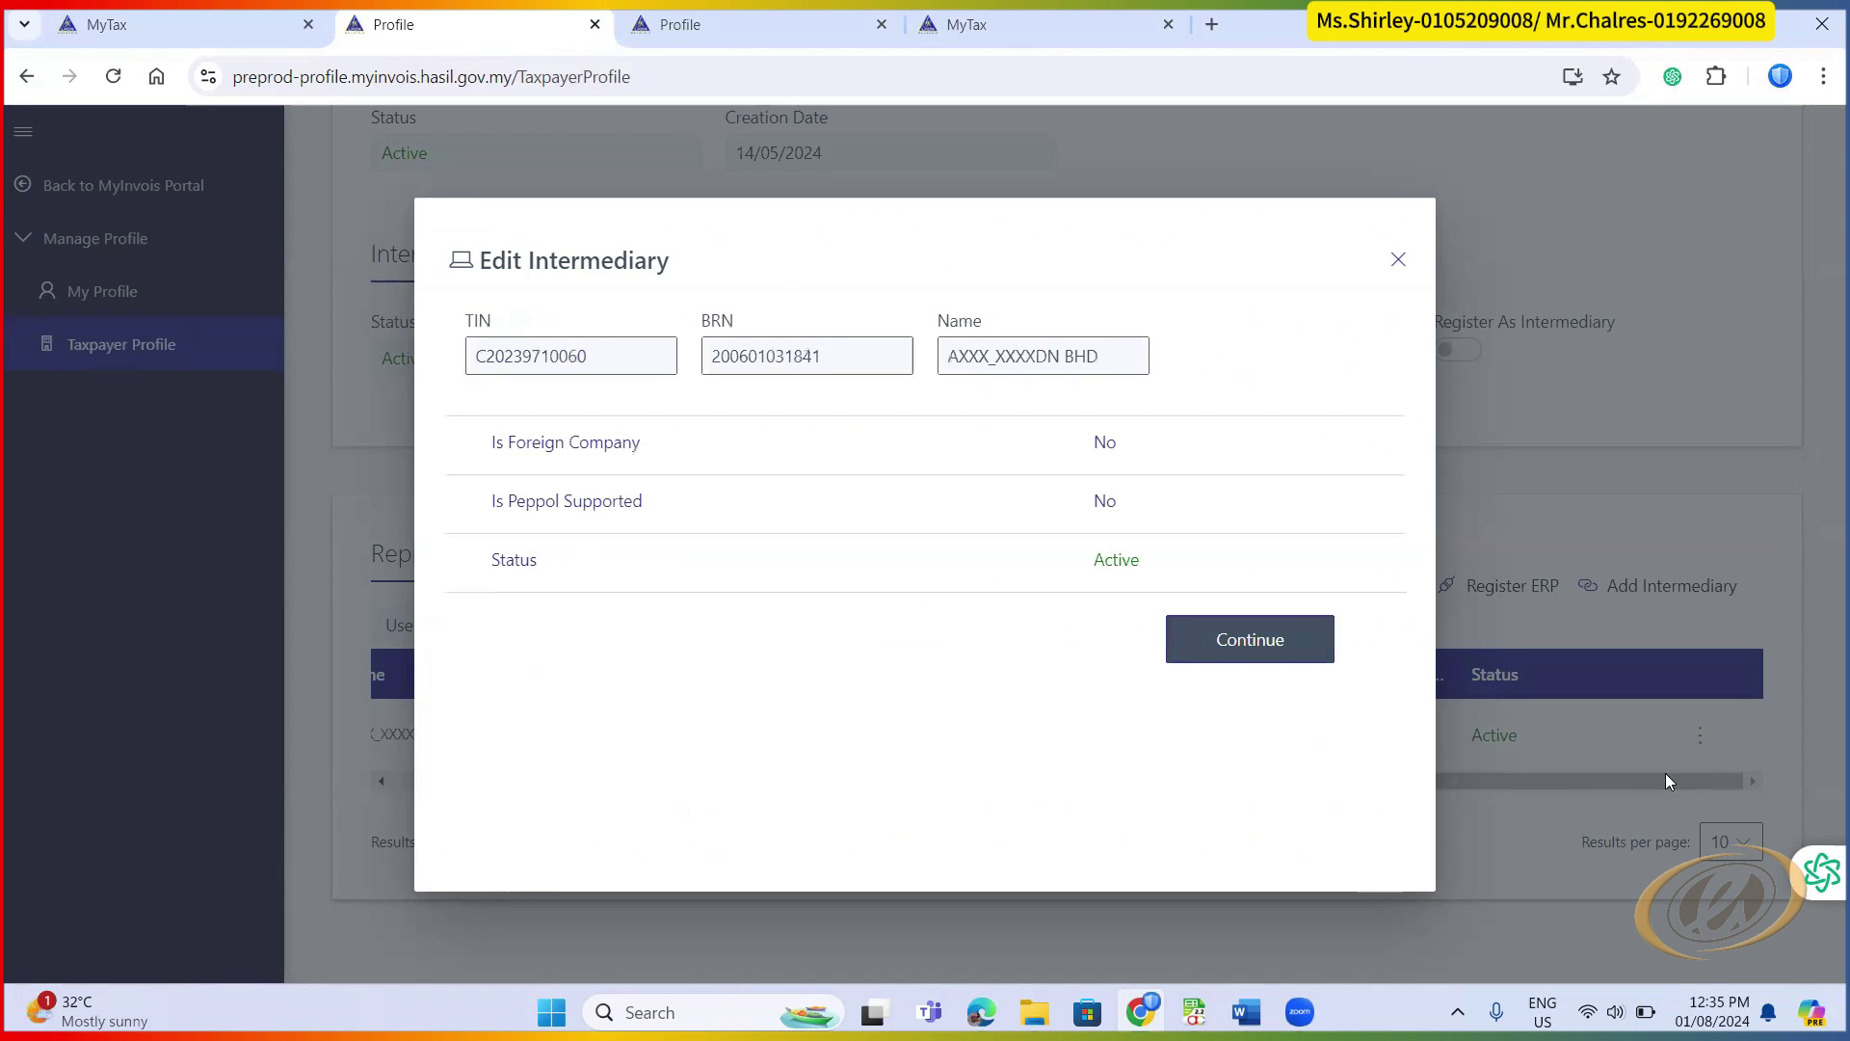
pyautogui.click(1224, 631)
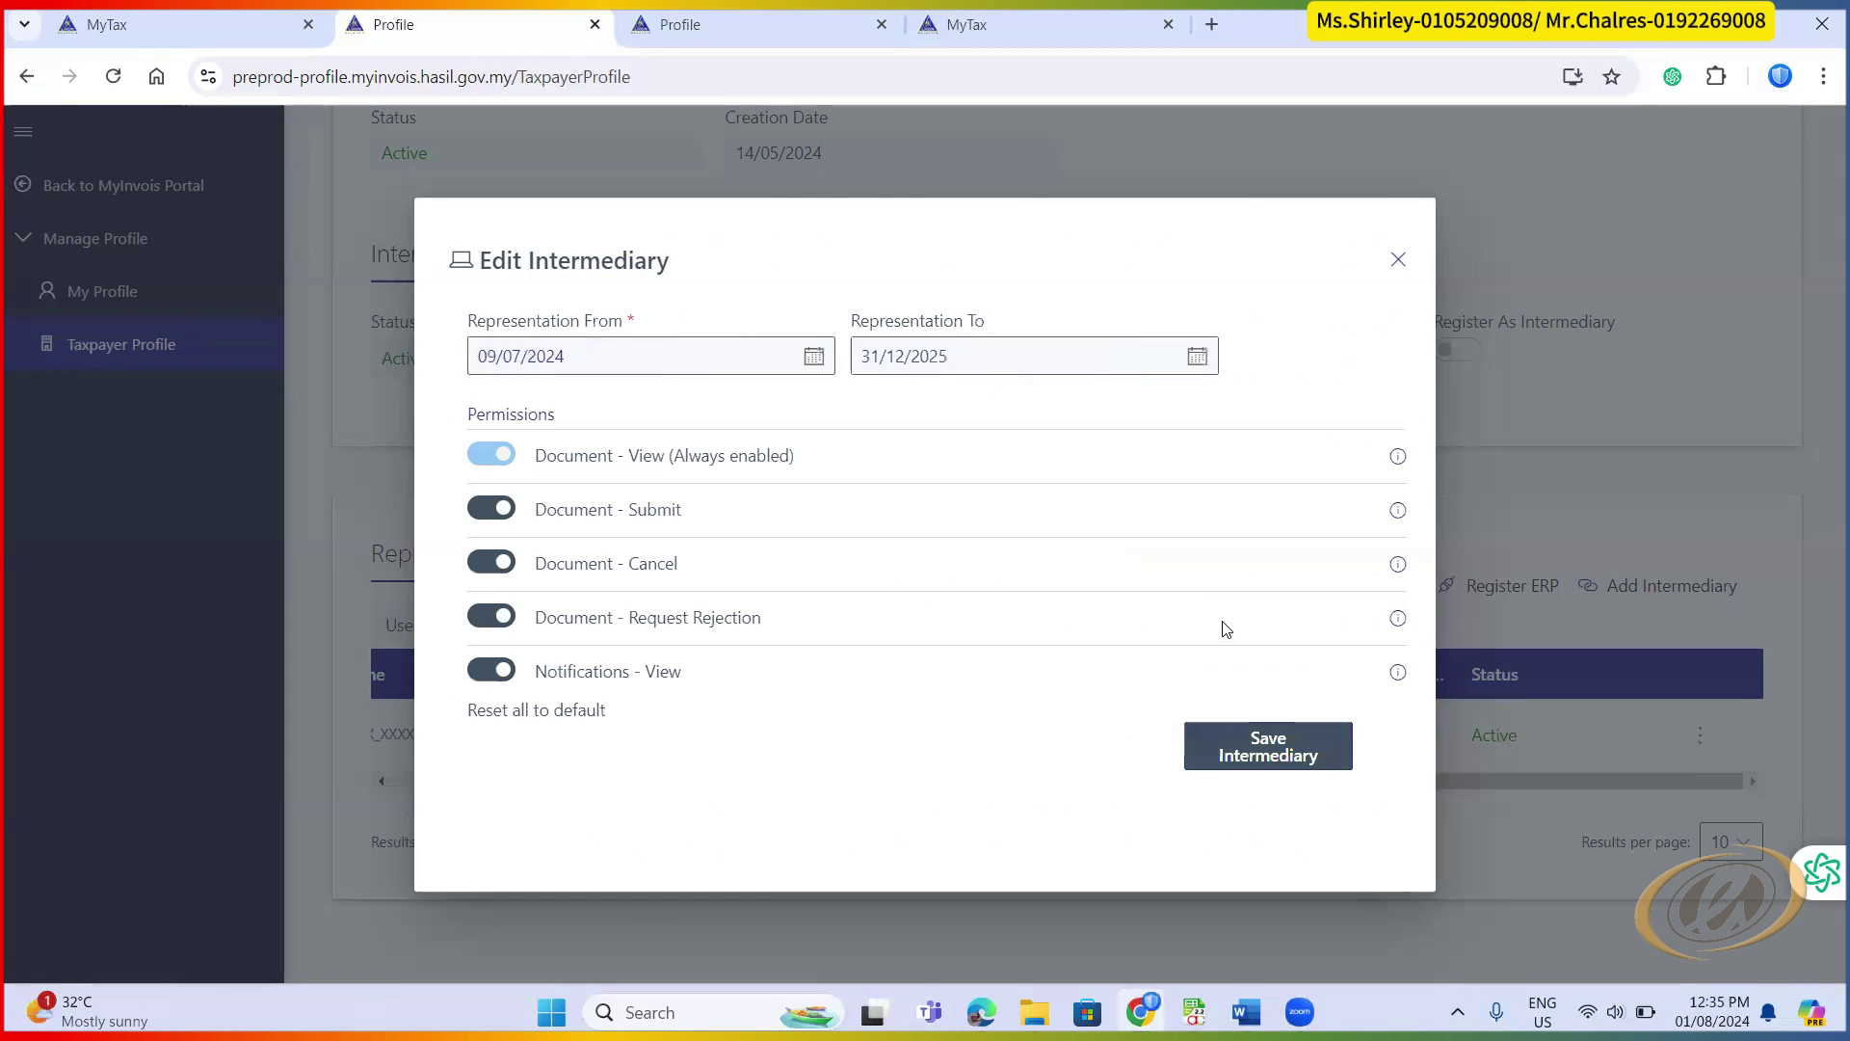
pyautogui.click(1031, 355)
pyautogui.click(1398, 259)
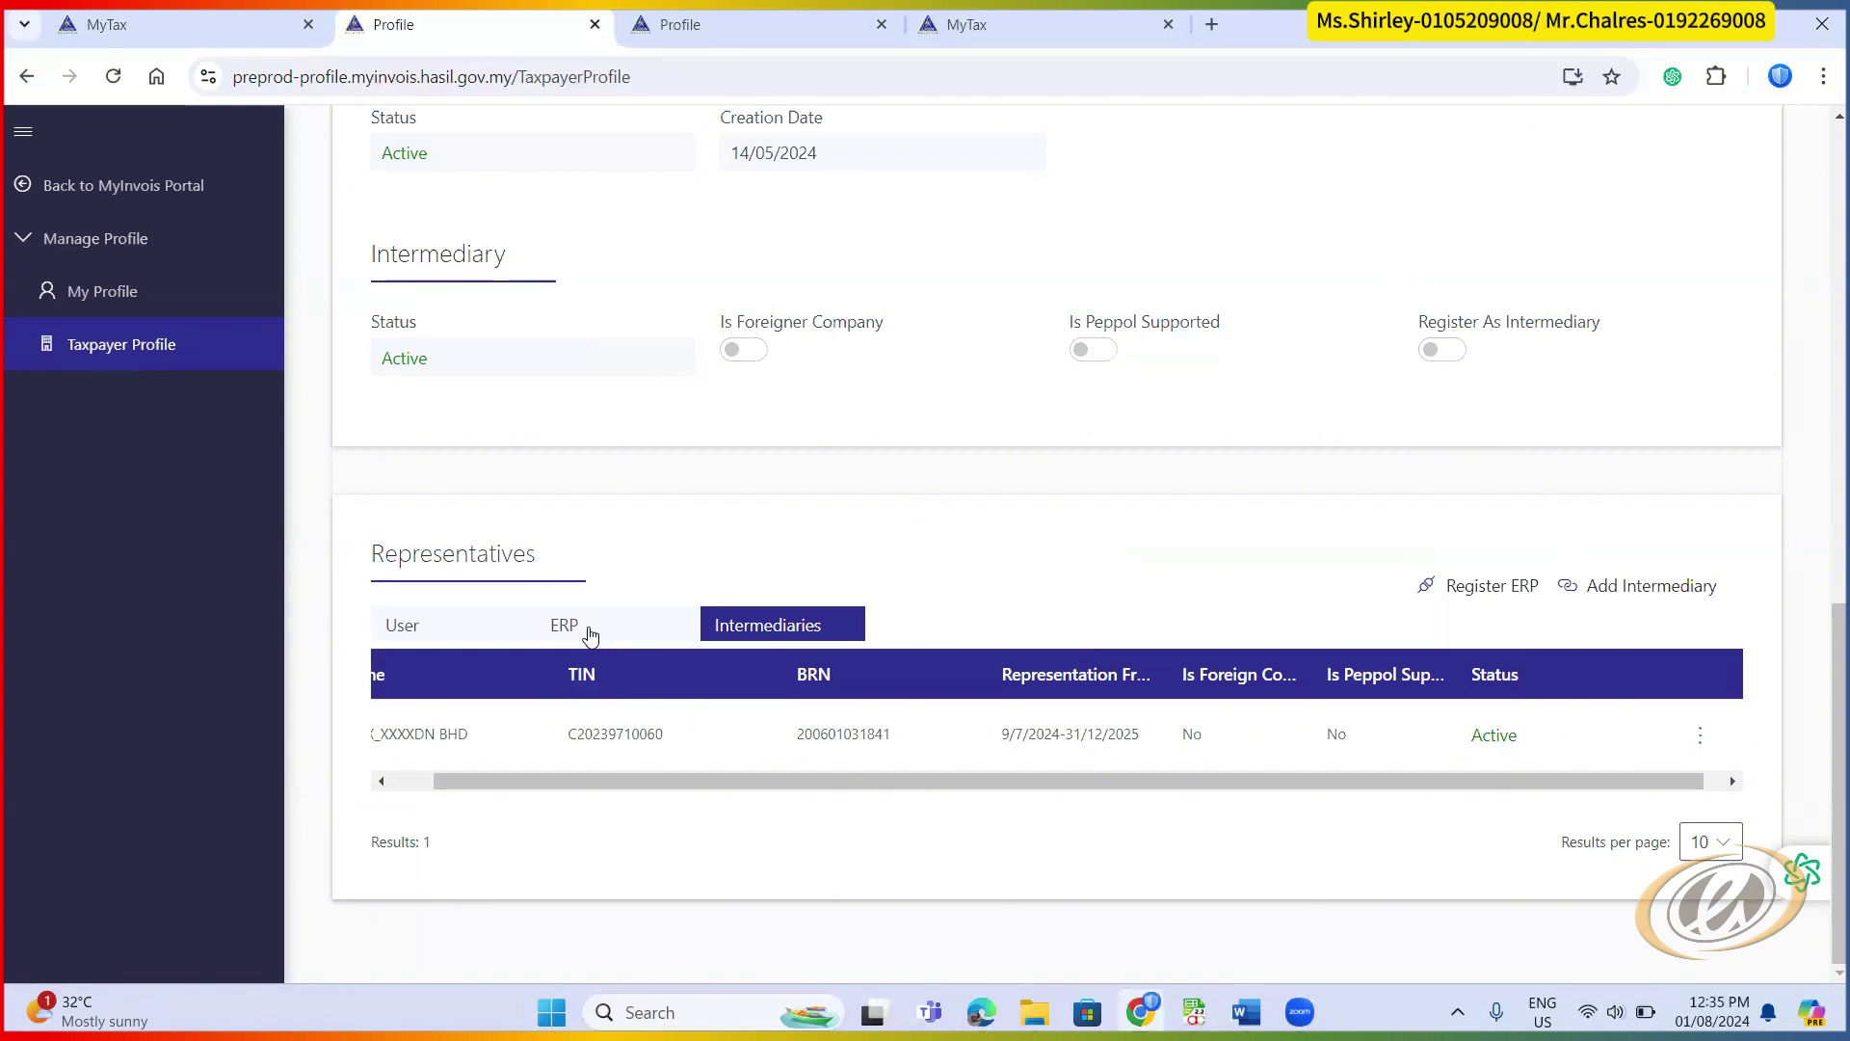
# - Show the ERP tab listing AUTOCOUNT with a client secret expiring 1/8/2027
pyautogui.click(590, 632)
pyautogui.scroll(-10, 1158, 594)
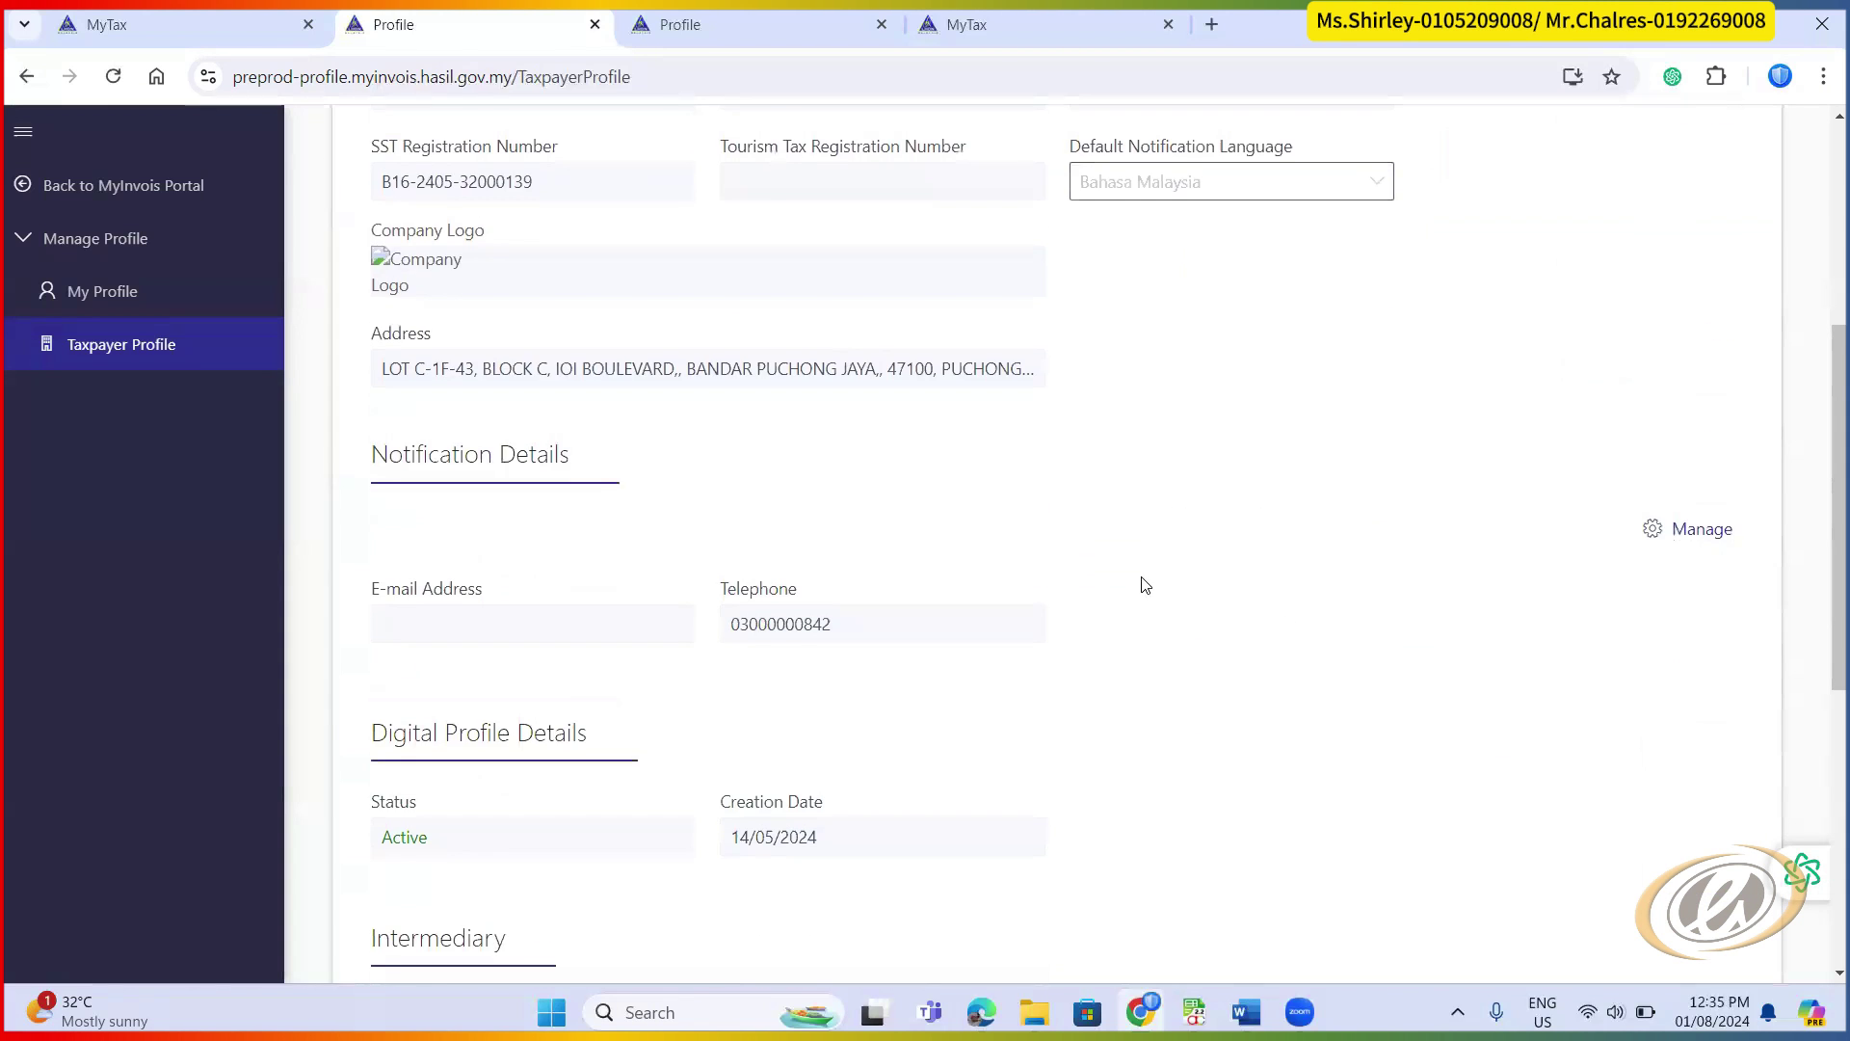
pyautogui.scroll(8, 1029, 599)
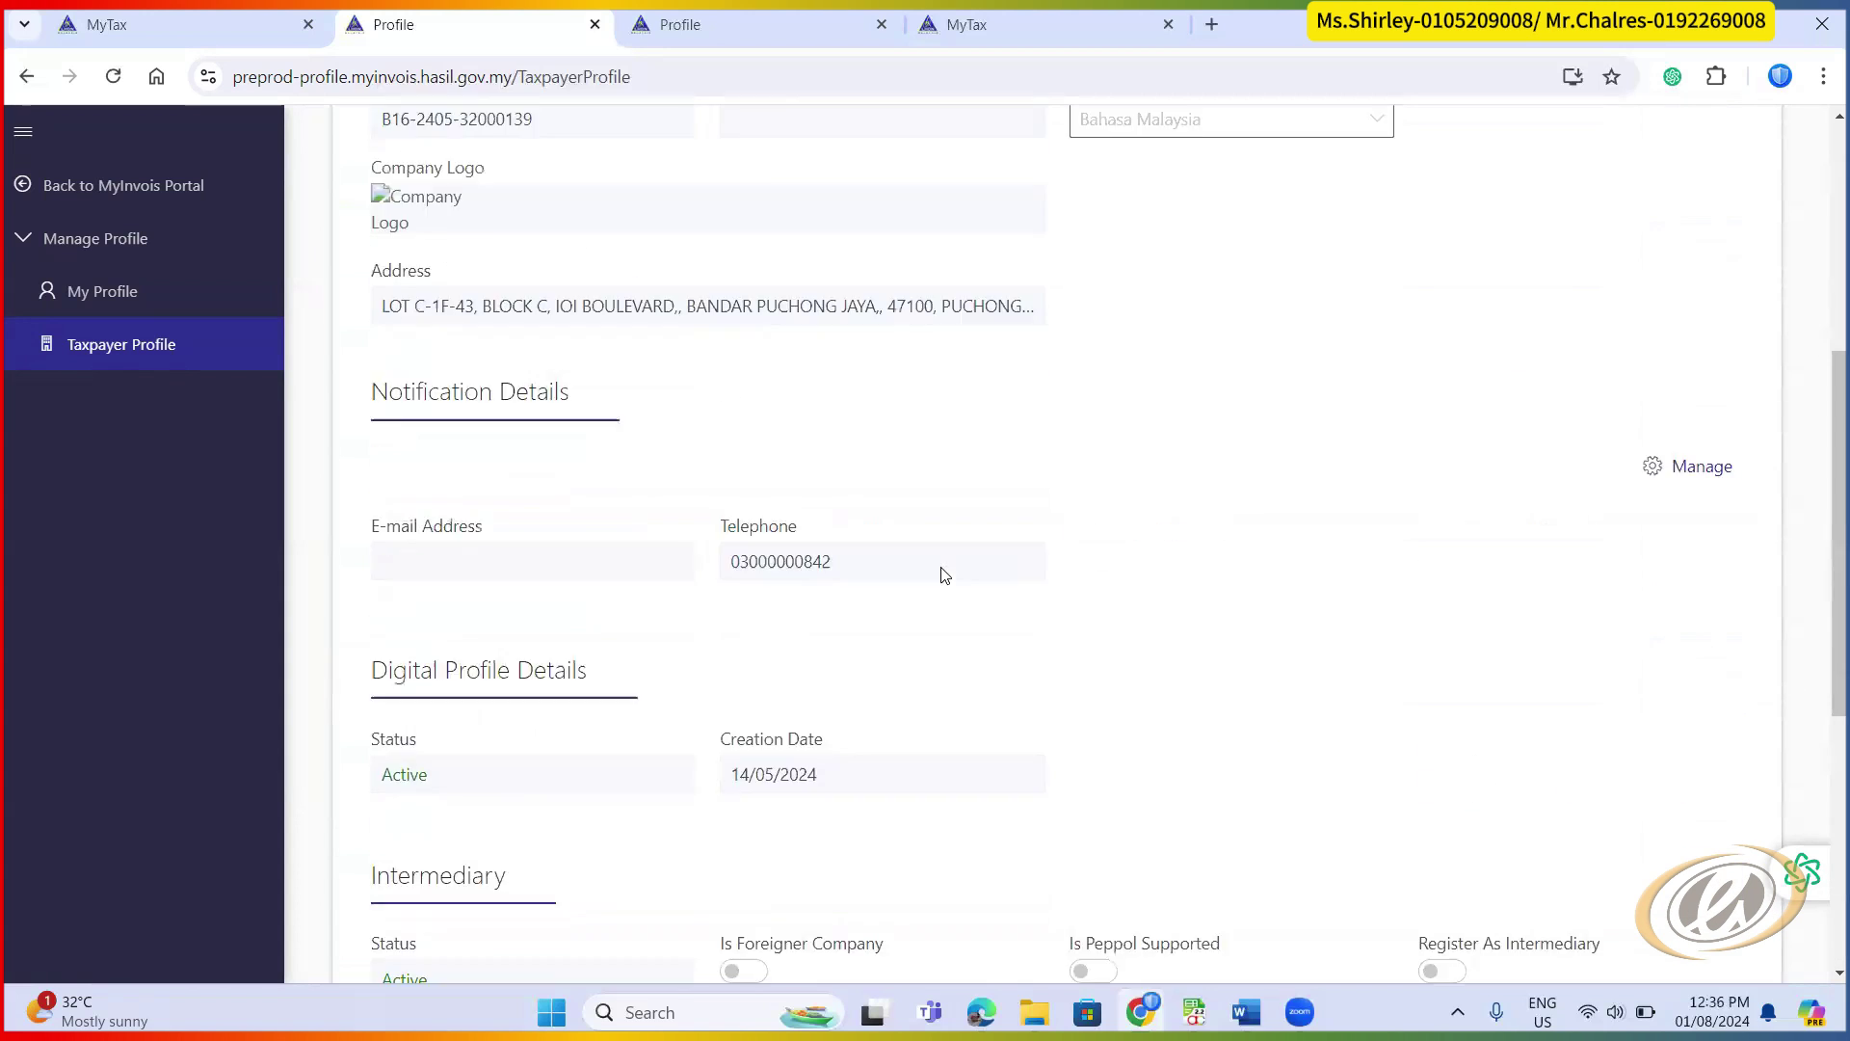
pyautogui.scroll(-8, 1040, 529)
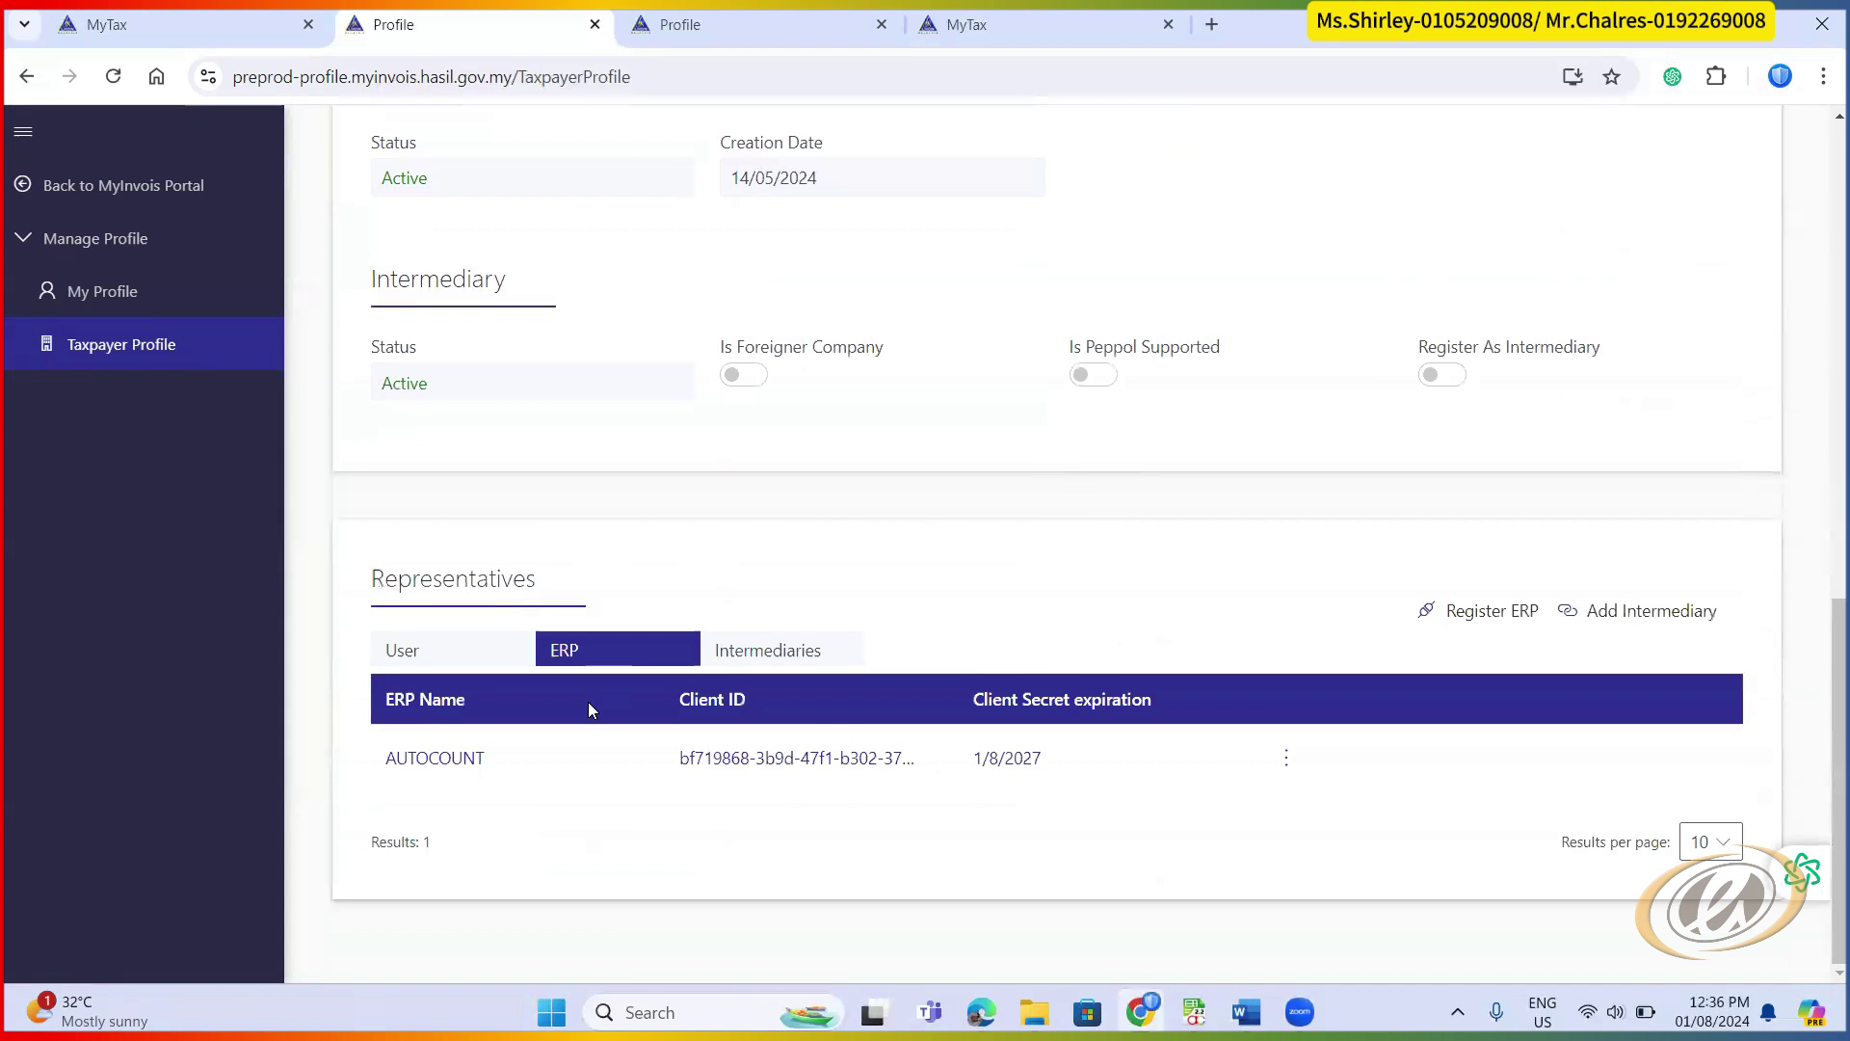
# - Begin adding a second ERP with a typed name and 1 Year secret expiry, then cancel it
pyautogui.click(1532, 611)
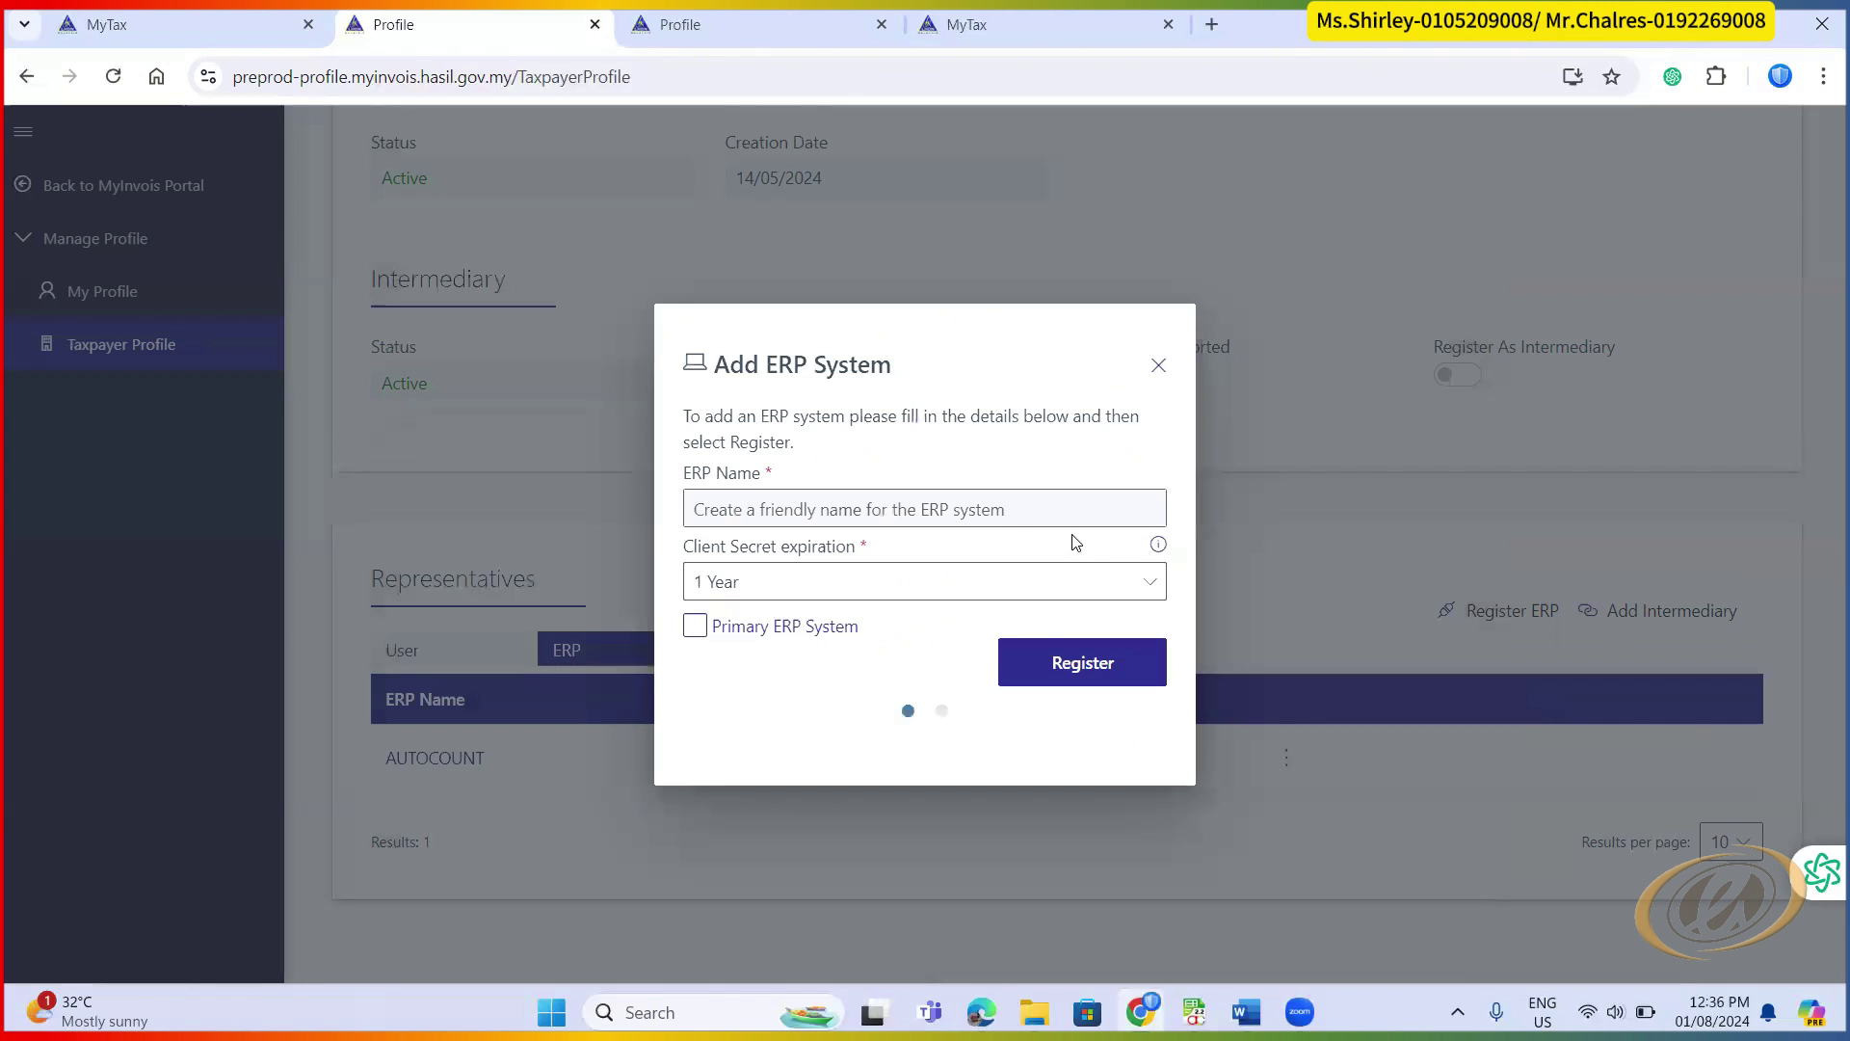
pyautogui.click(998, 503)
pyautogui.write('aut')
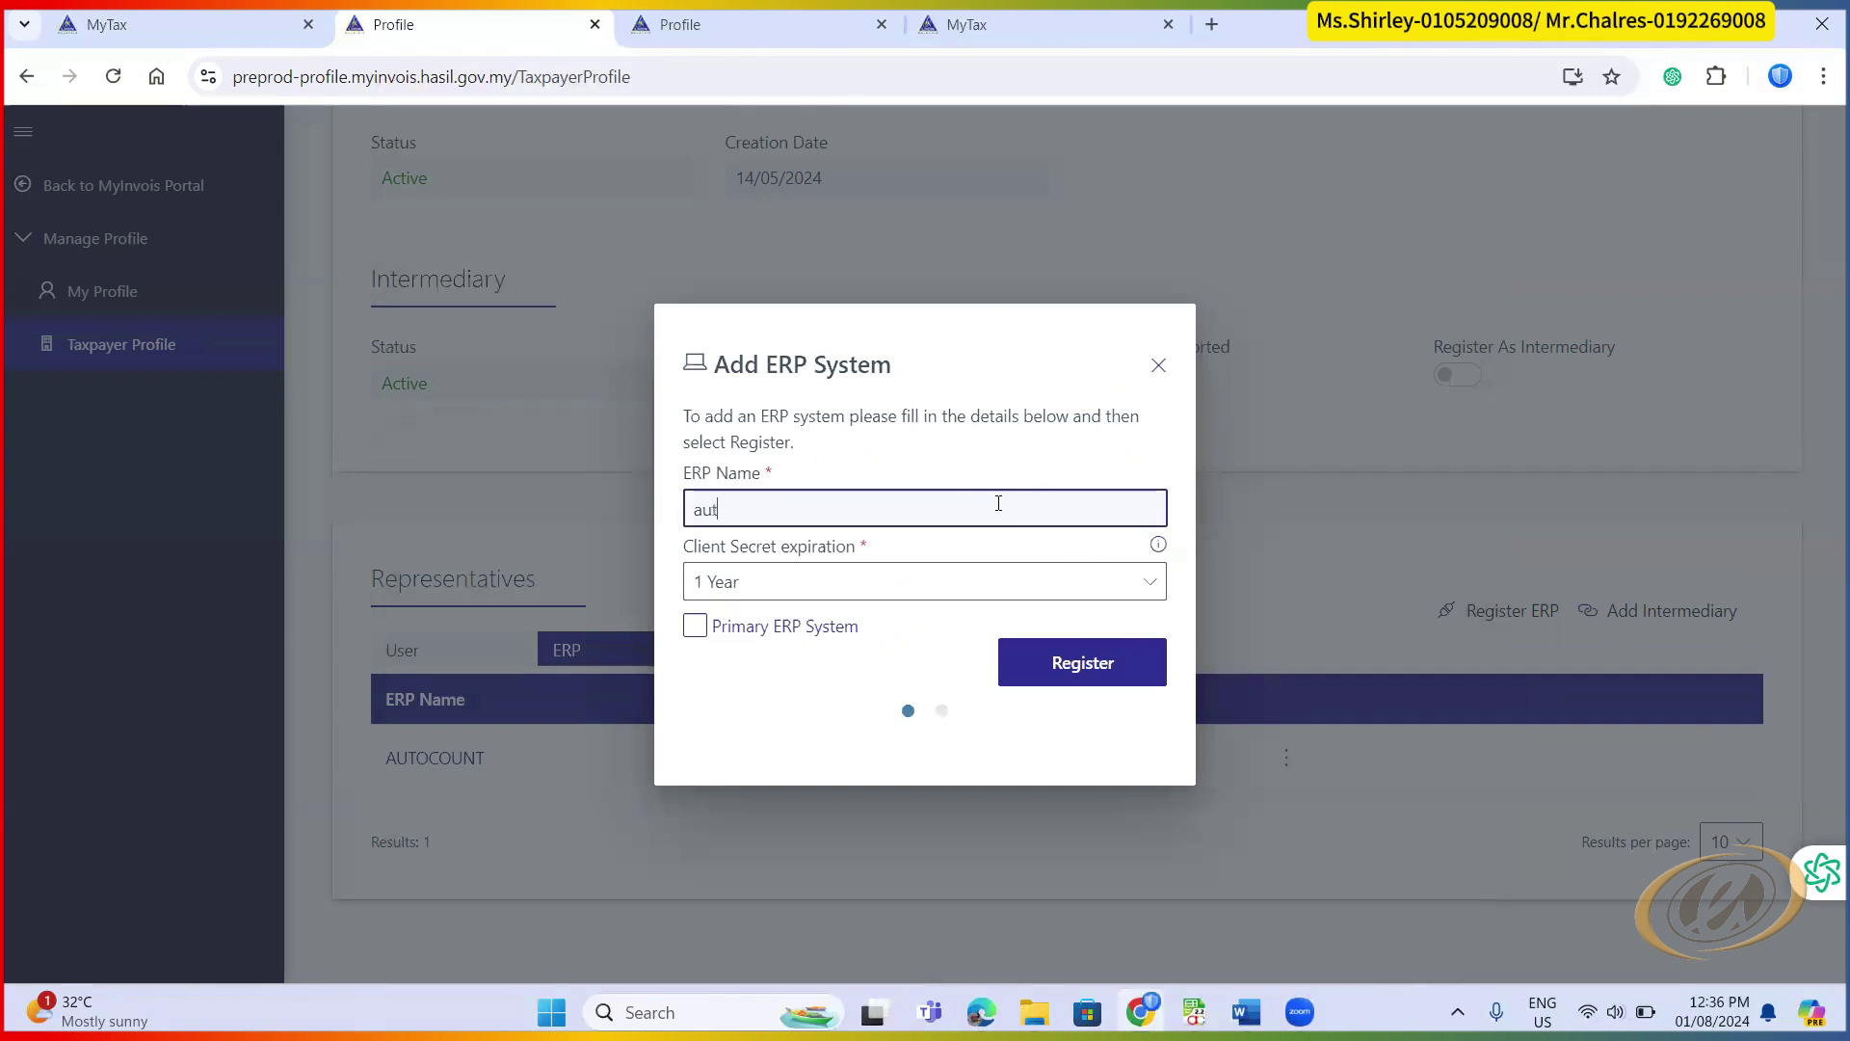
pyautogui.press('BackSpace')
pyautogui.press('BackSpace')
pyautogui.press('BackSpace')
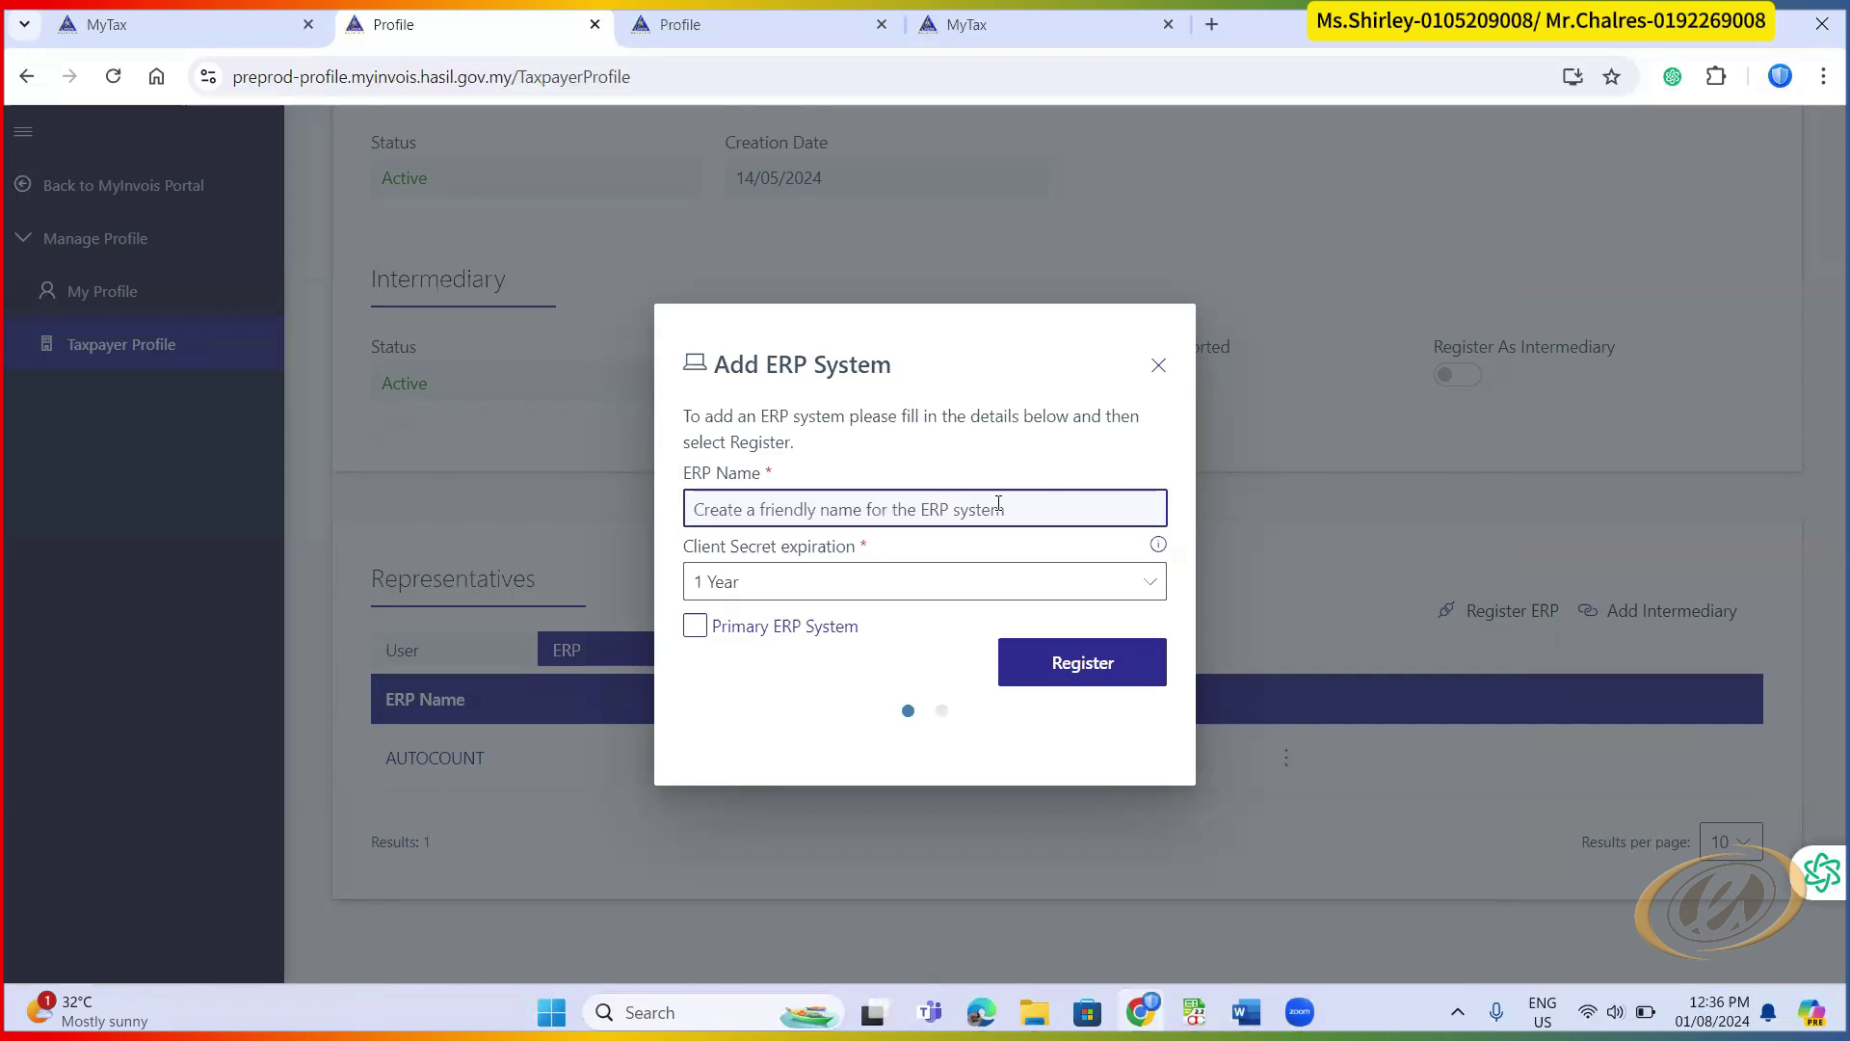
pyautogui.write('AUTO')
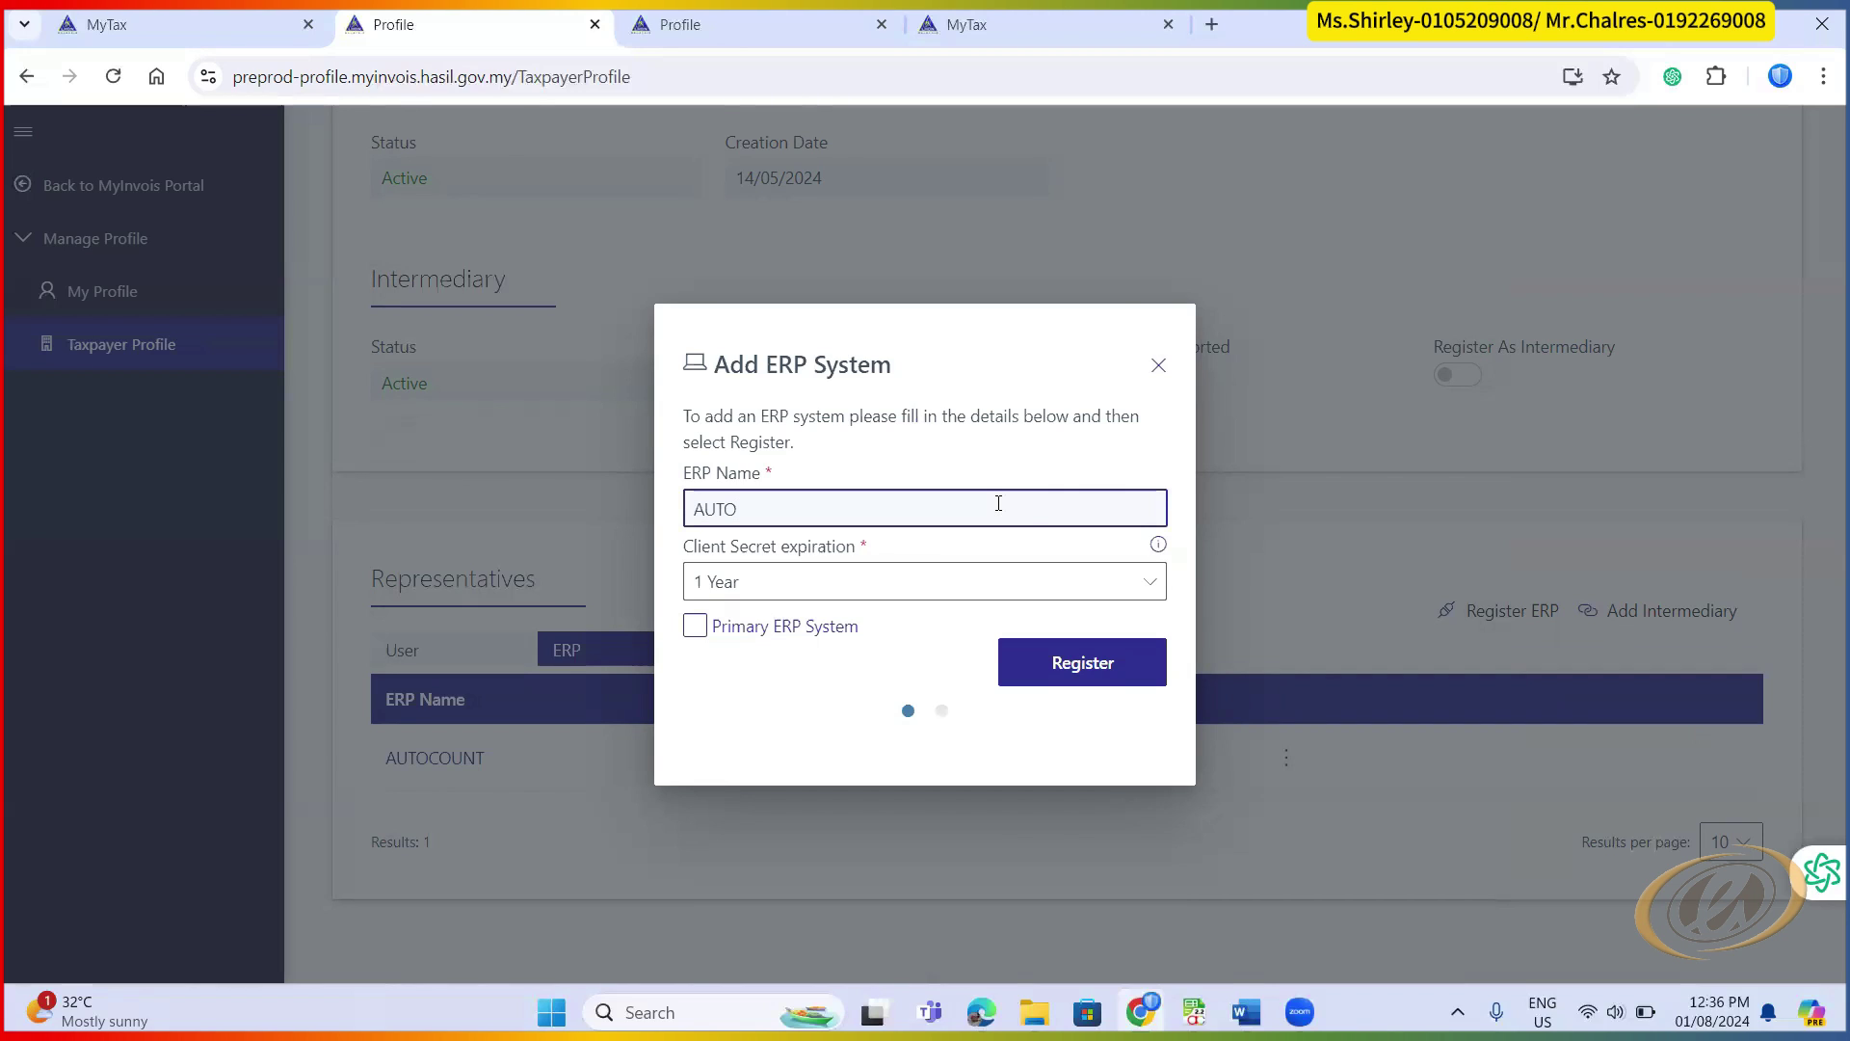
pyautogui.write('COUN v2')
pyautogui.click(1146, 583)
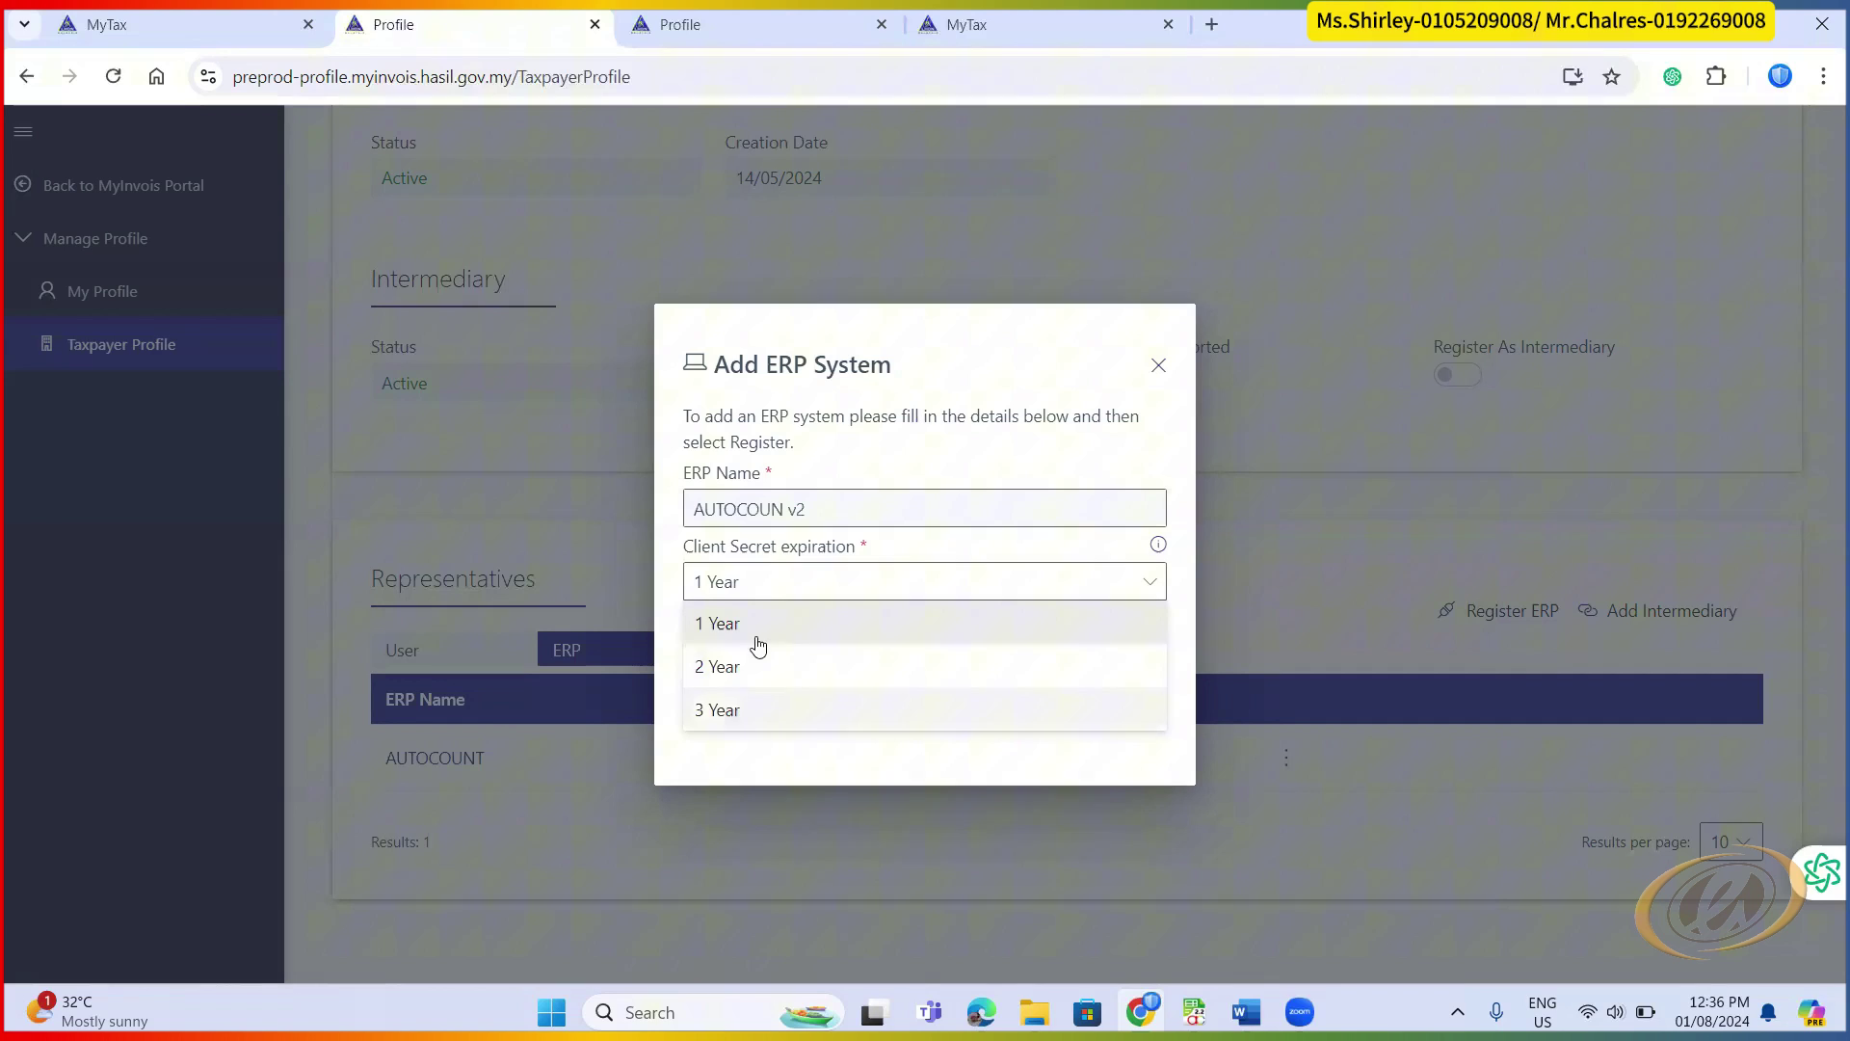
pyautogui.click(914, 445)
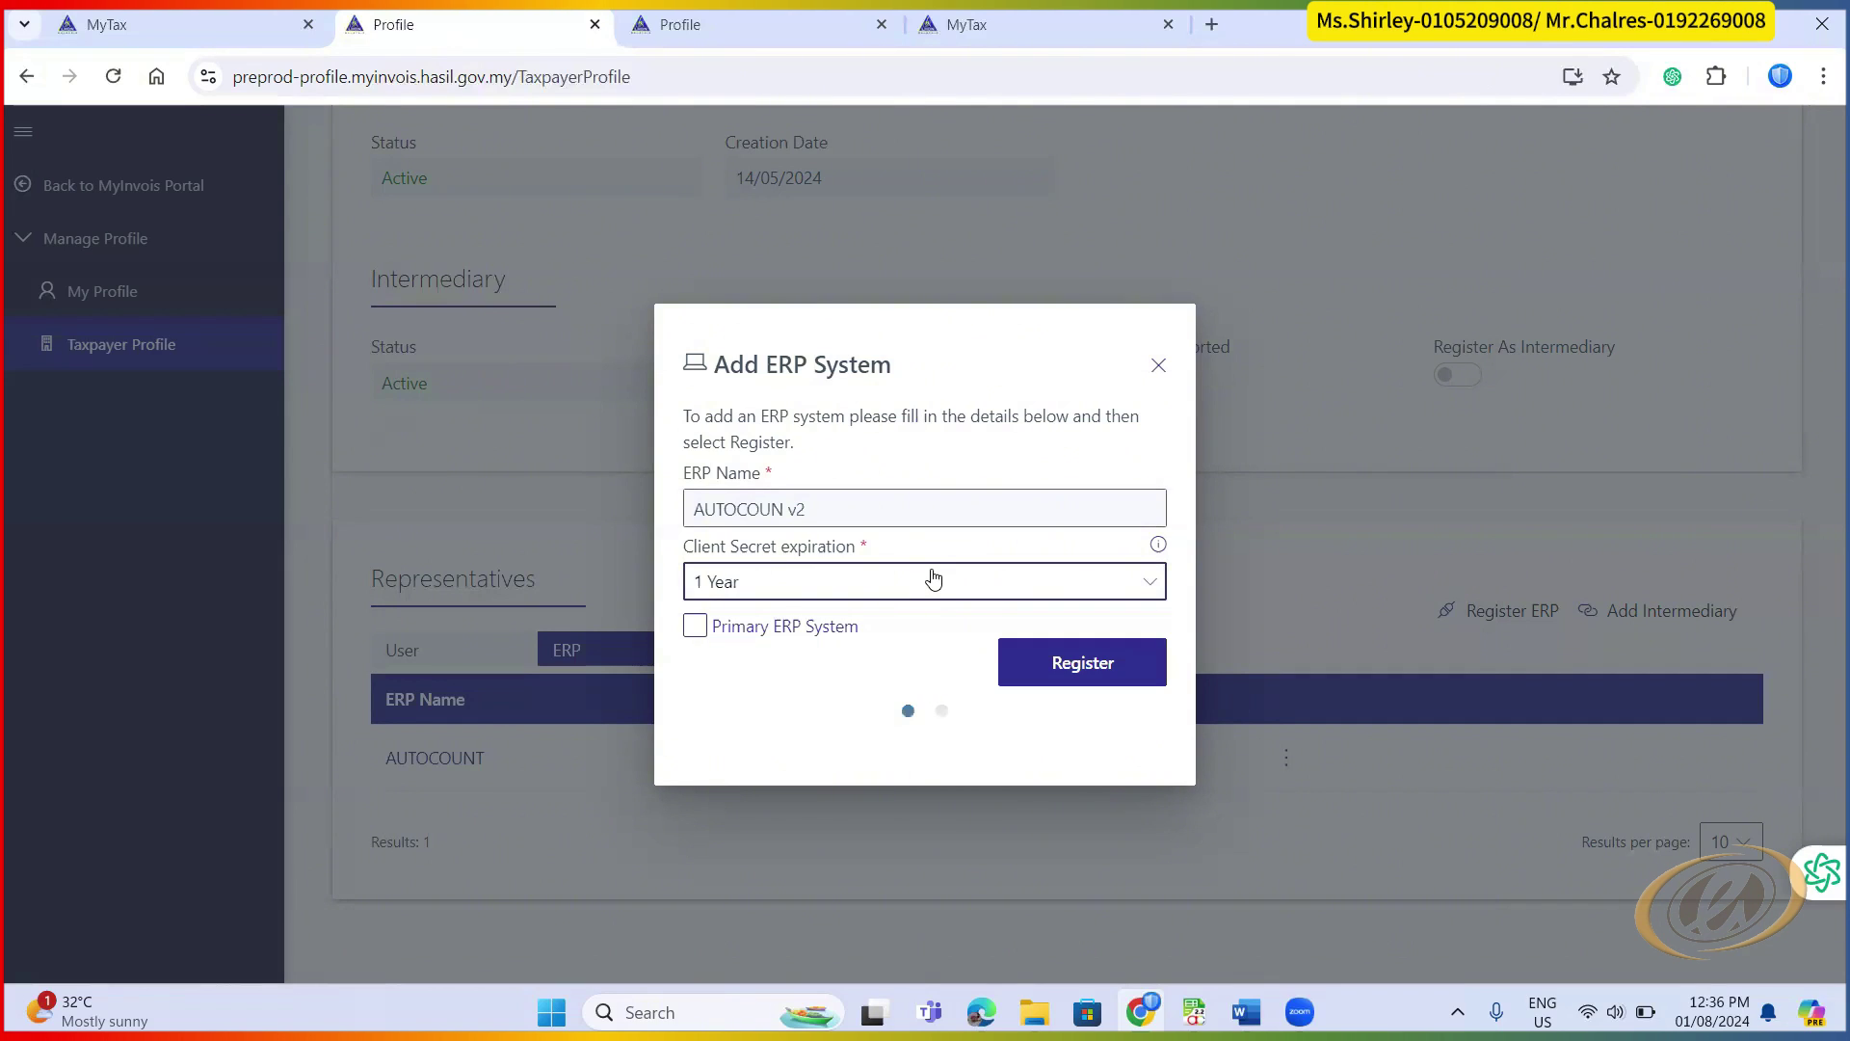
pyautogui.click(930, 581)
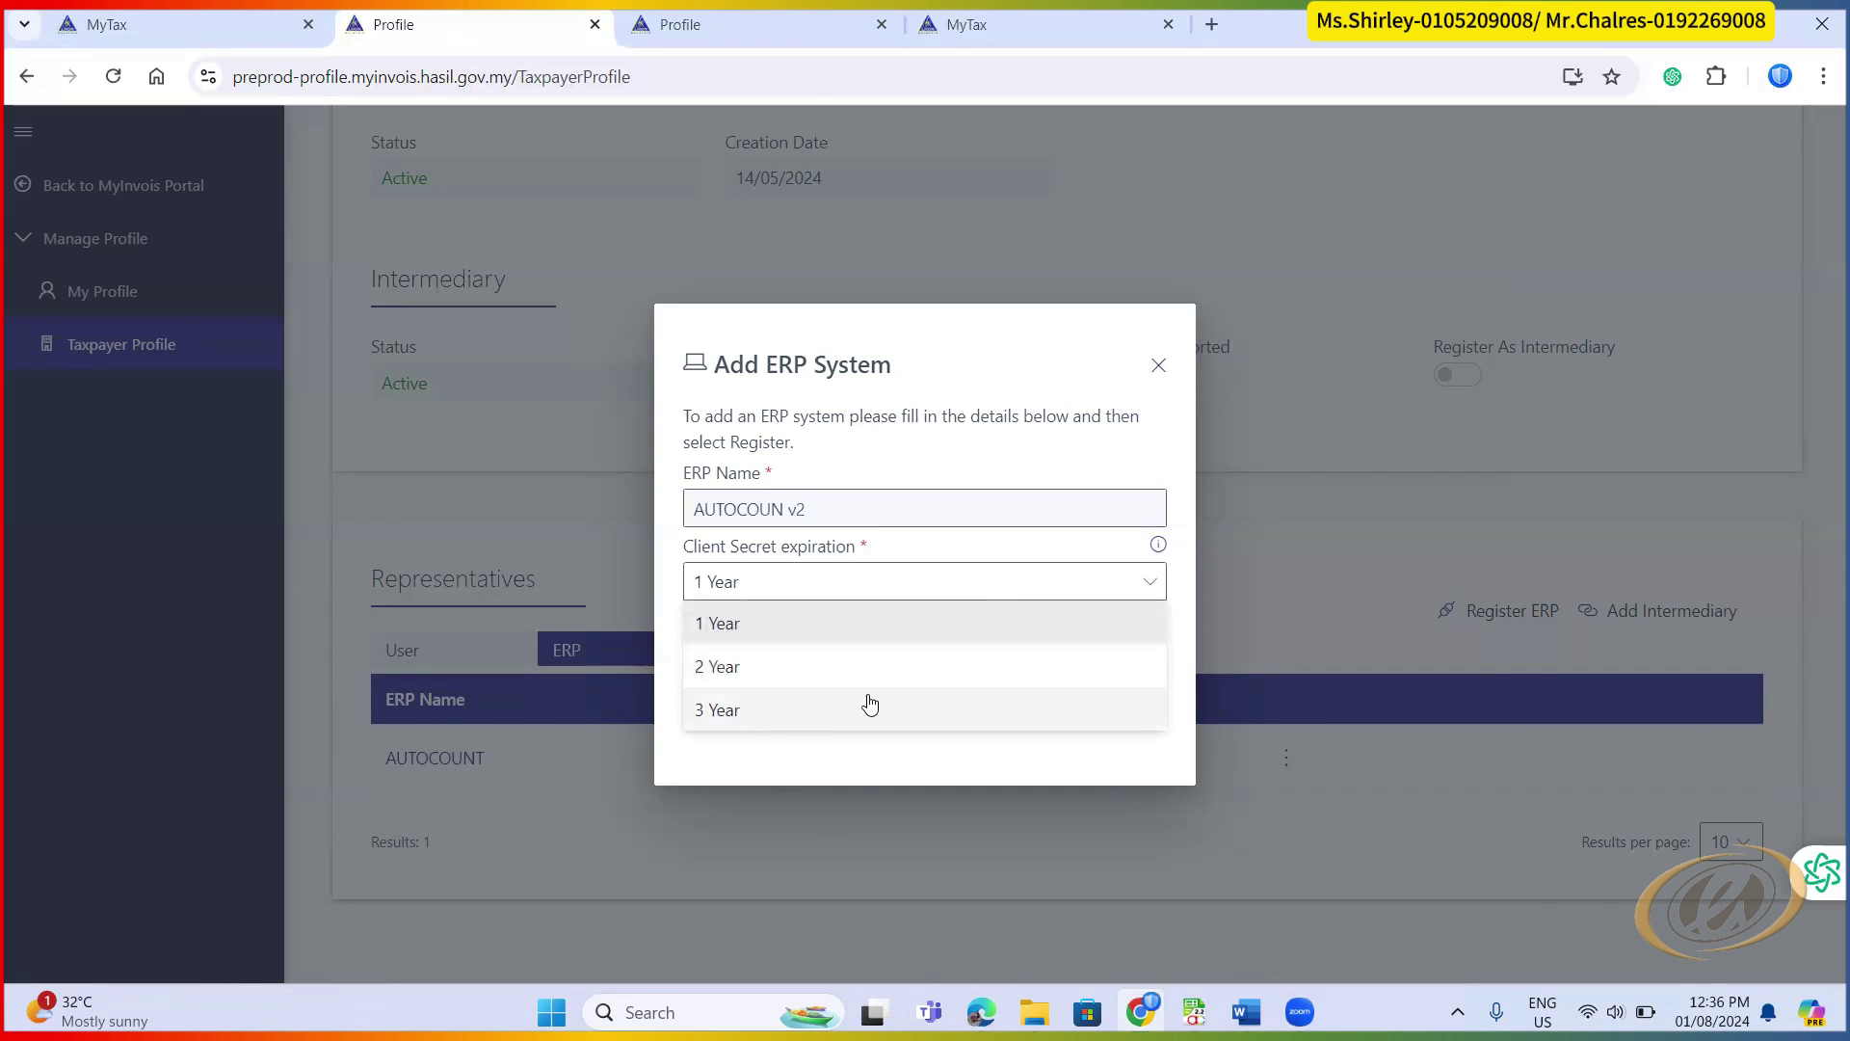
pyautogui.click(788, 775)
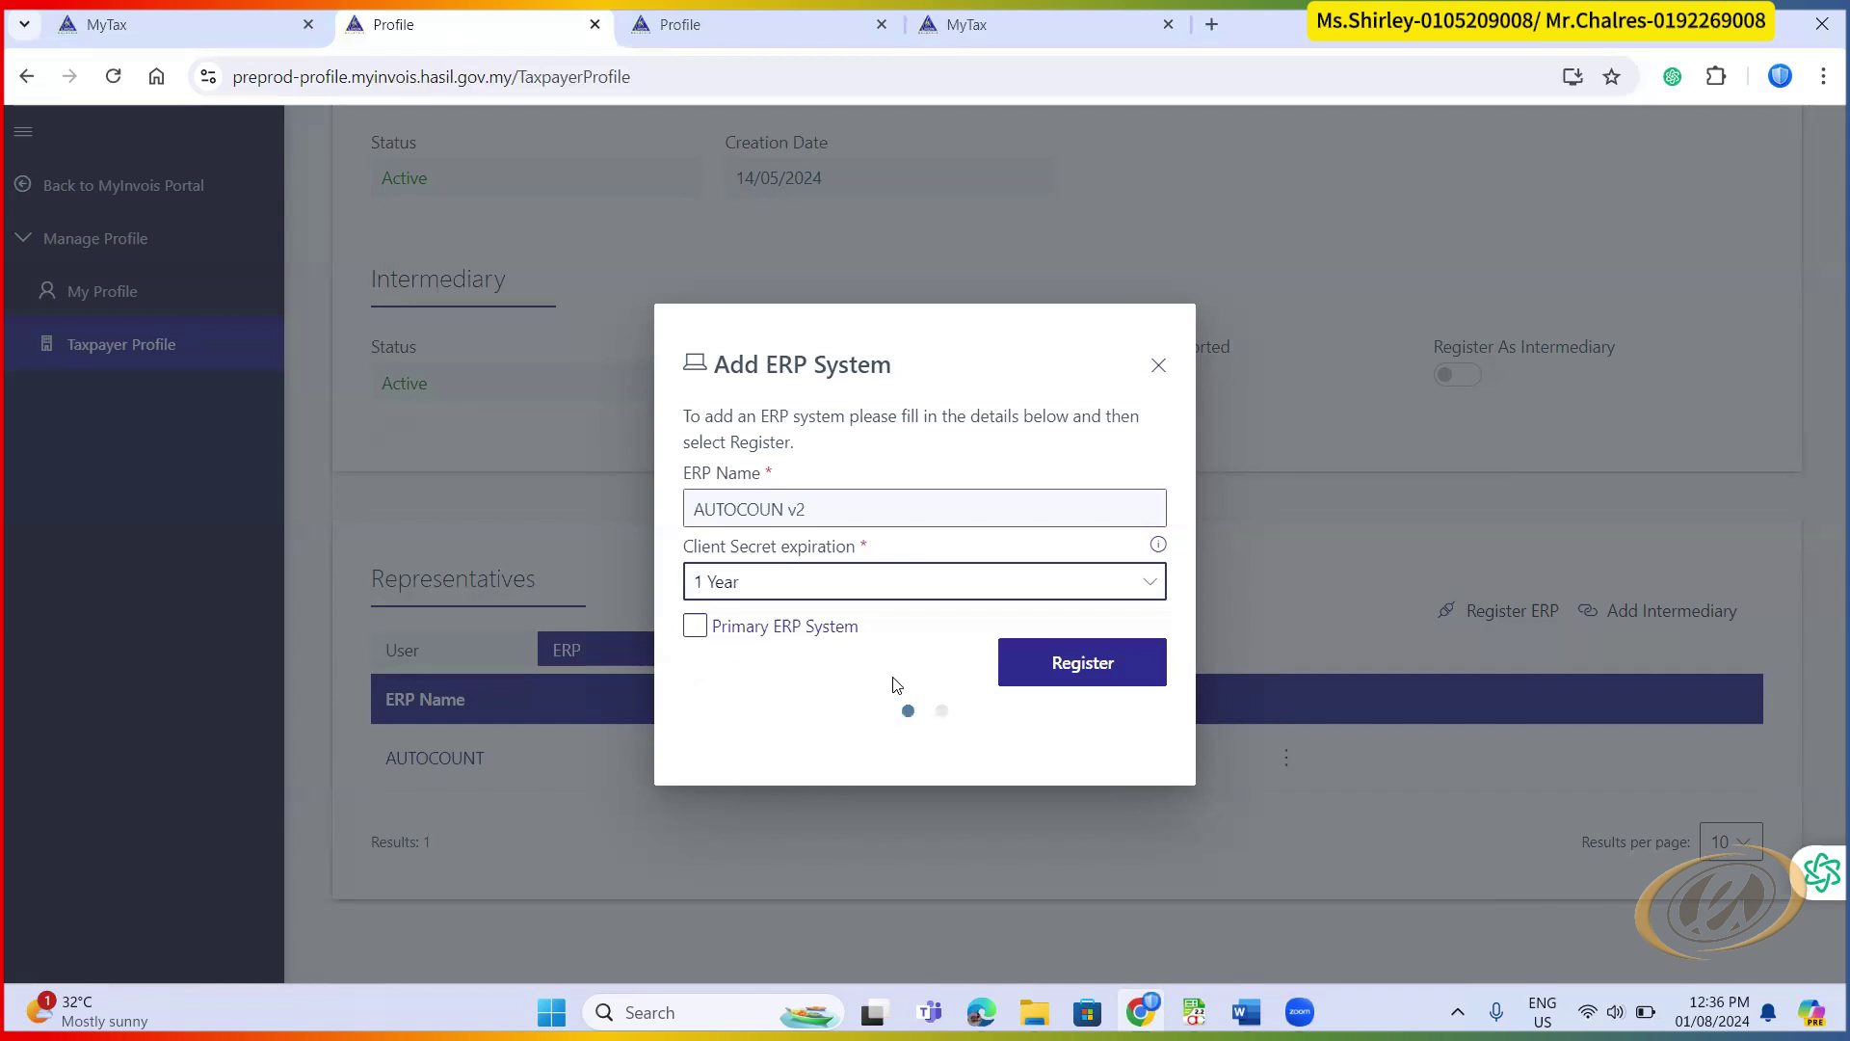
pyautogui.click(1159, 367)
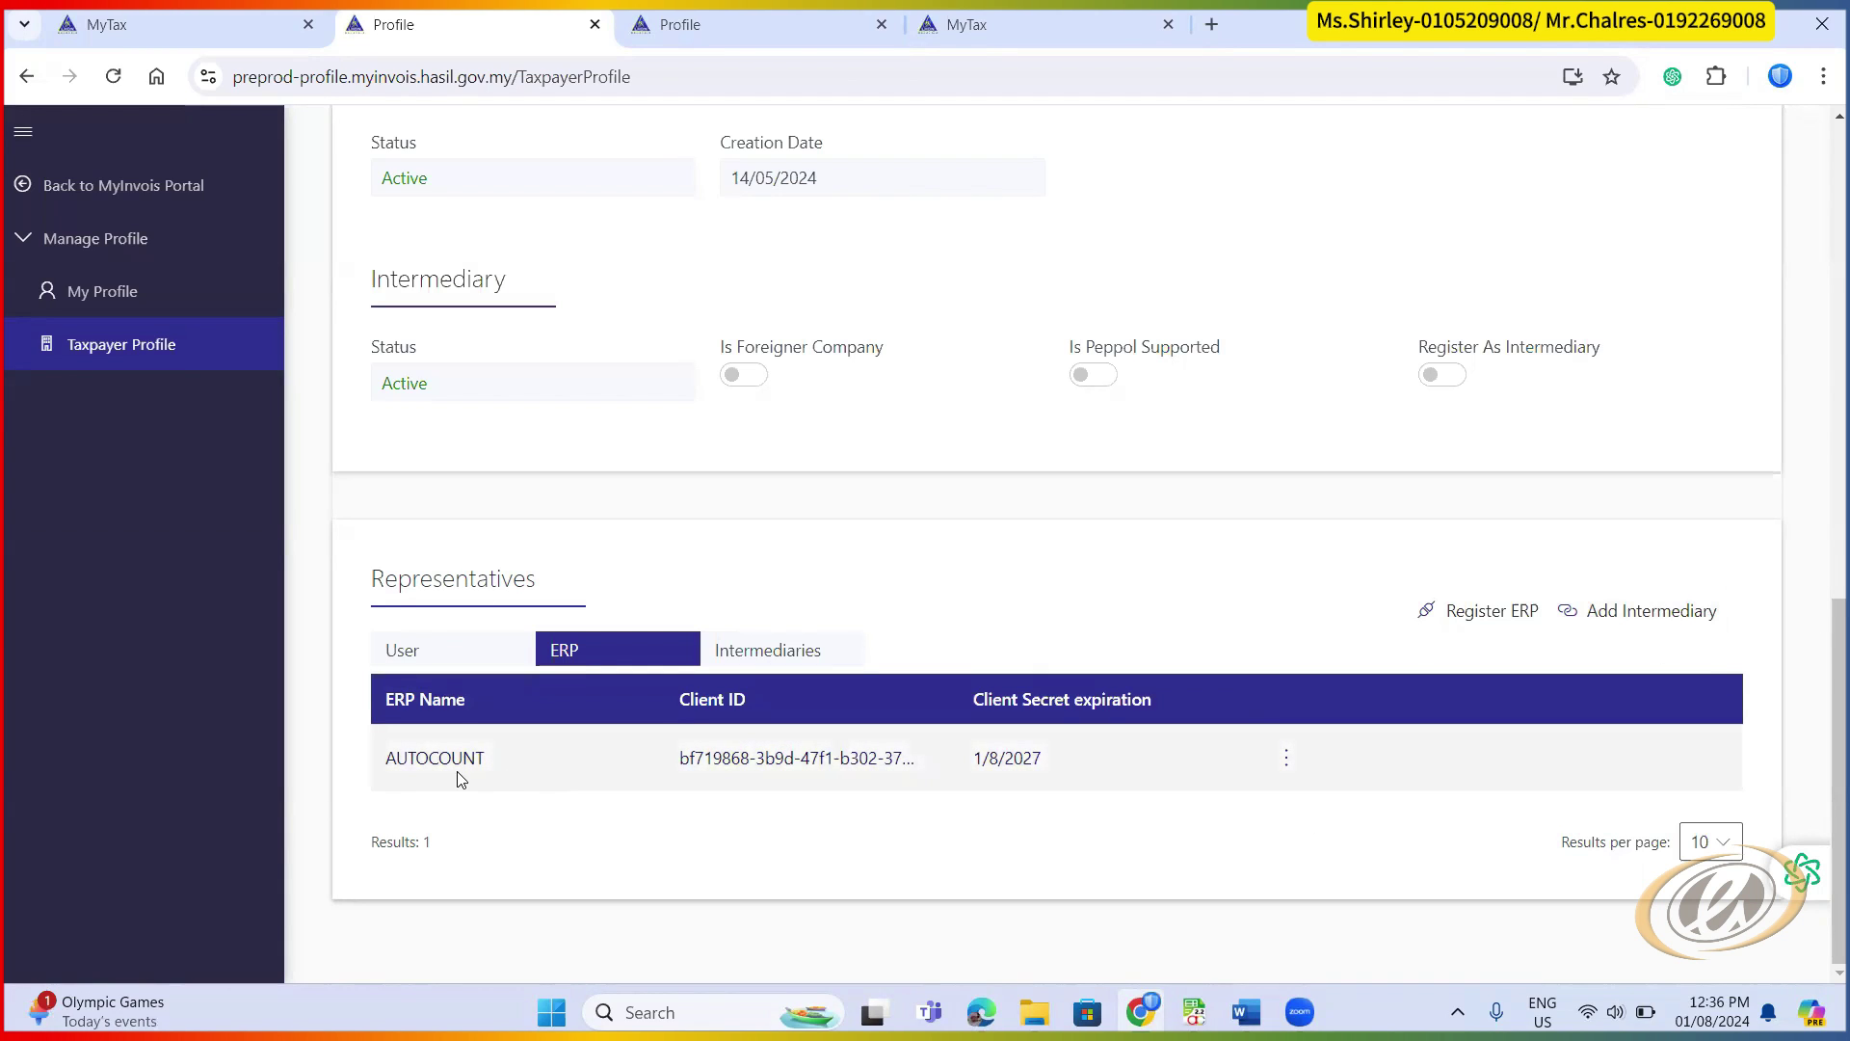
# - Open AUTOCOUNT's Regenerate Secrets form, try the Immediately current-expiry option, then close the form
pyautogui.click(1285, 758)
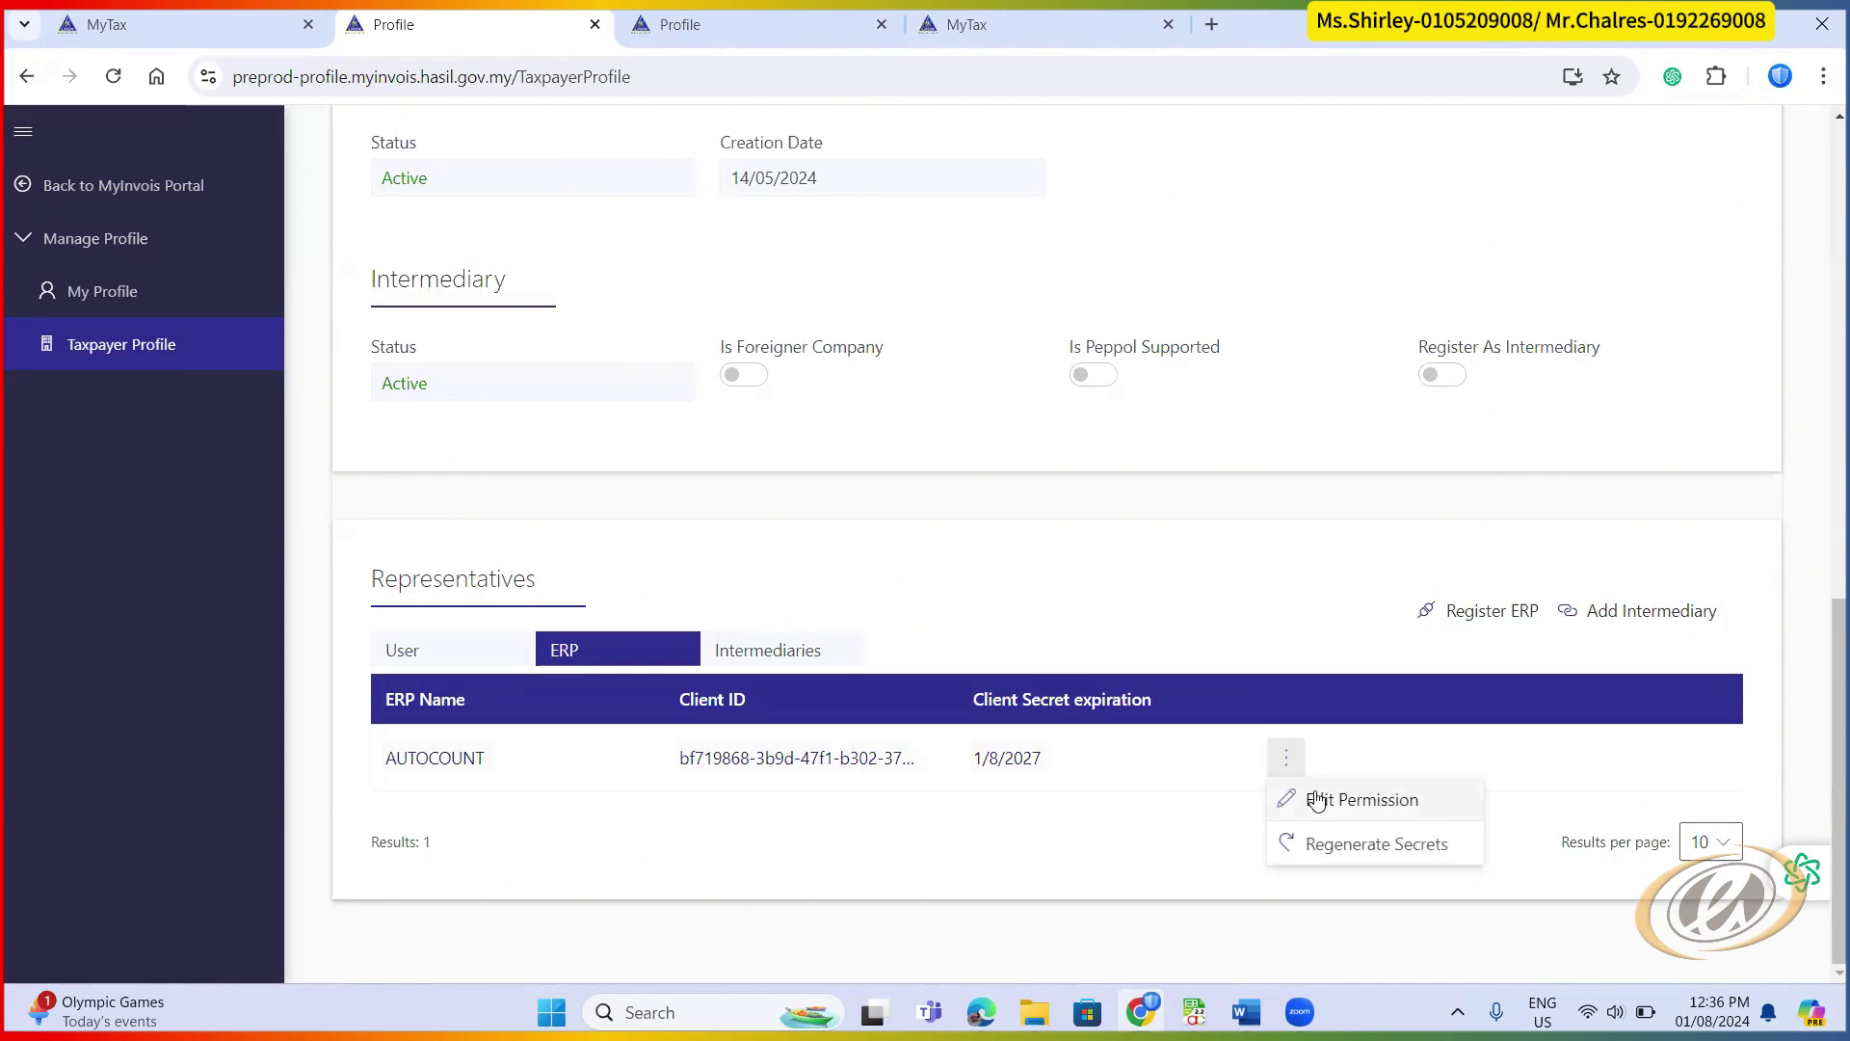
pyautogui.click(1349, 844)
pyautogui.click(896, 601)
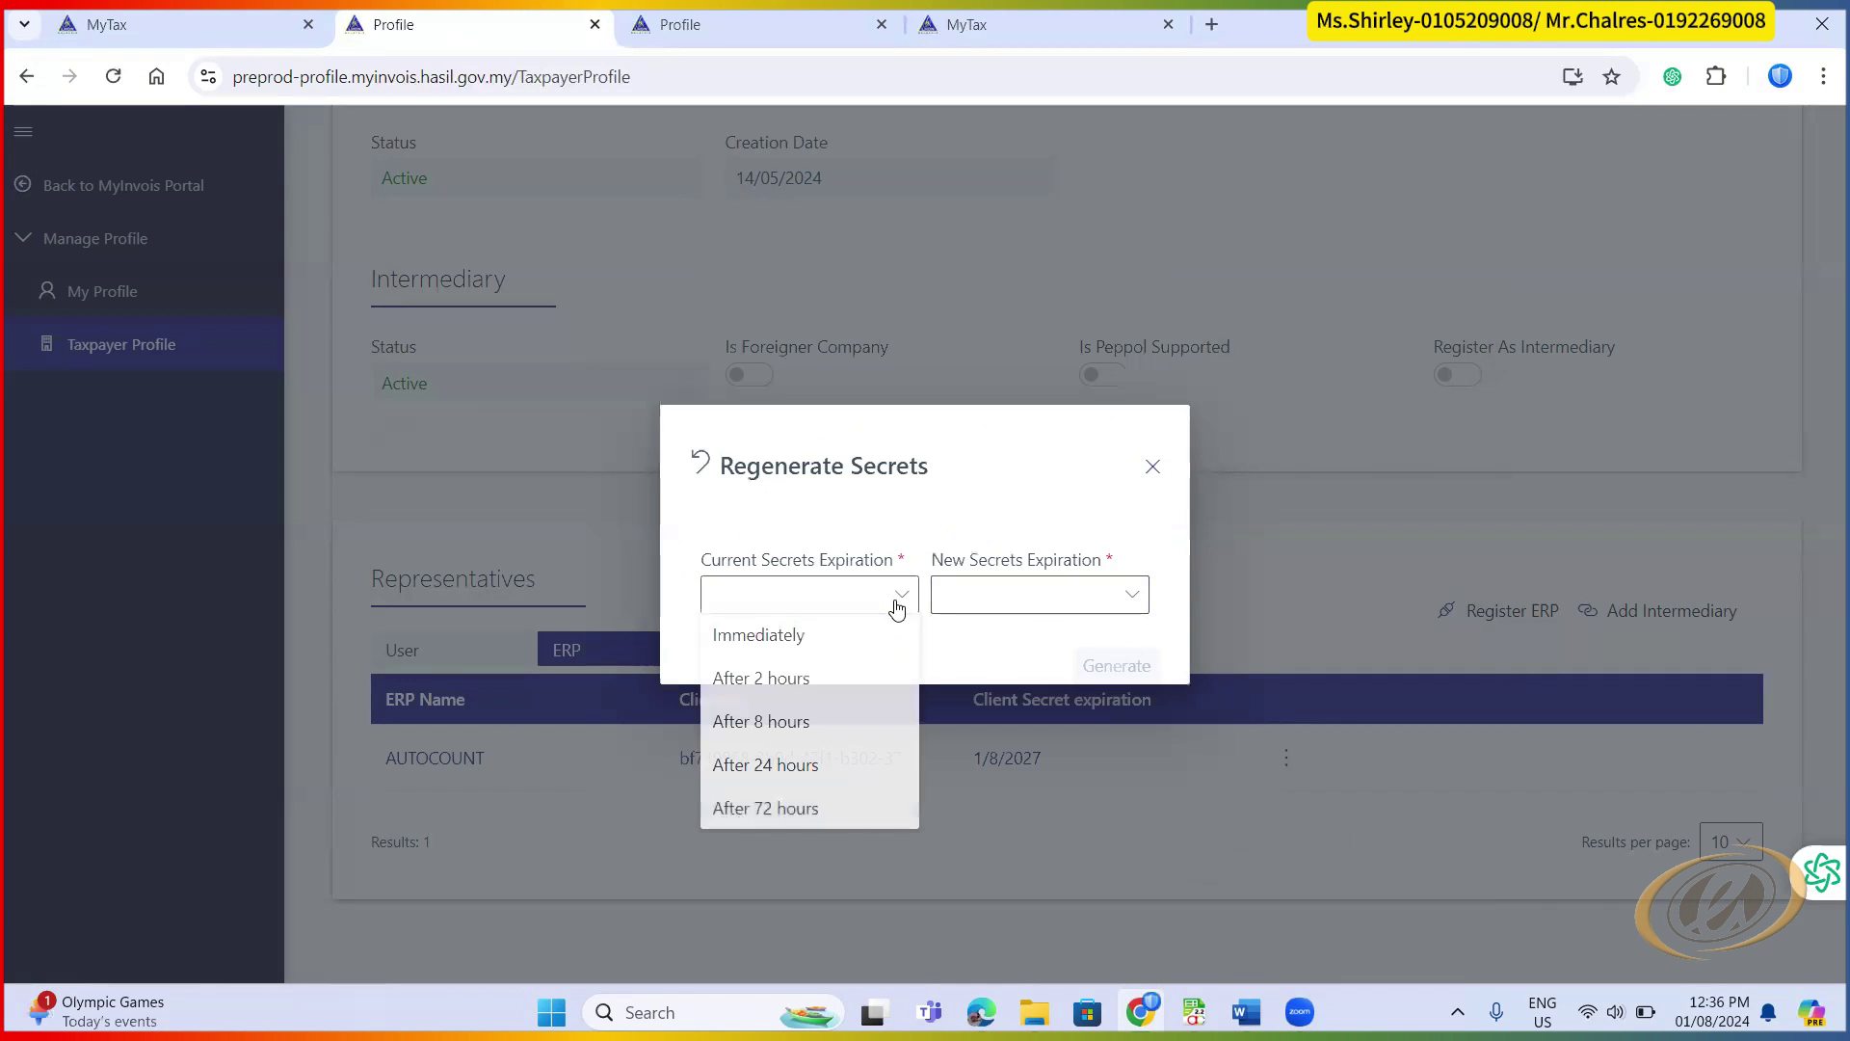
pyautogui.click(785, 639)
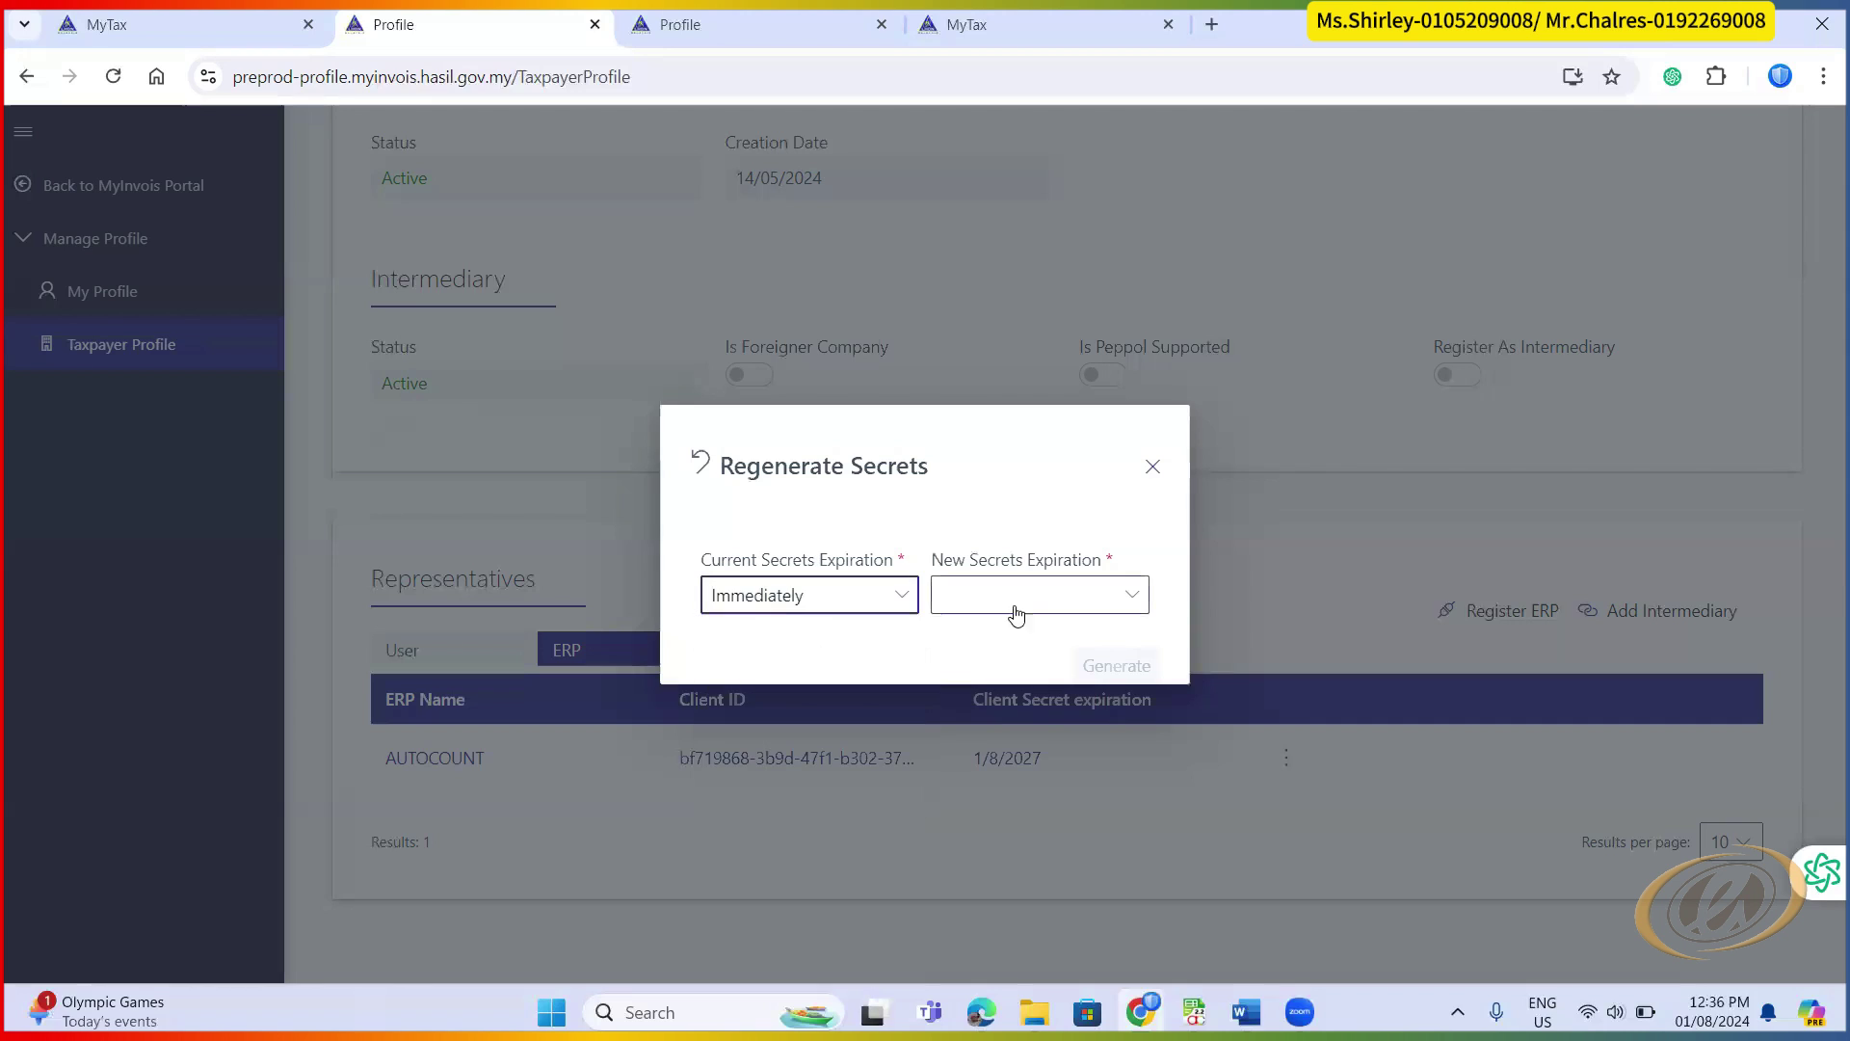
pyautogui.click(904, 603)
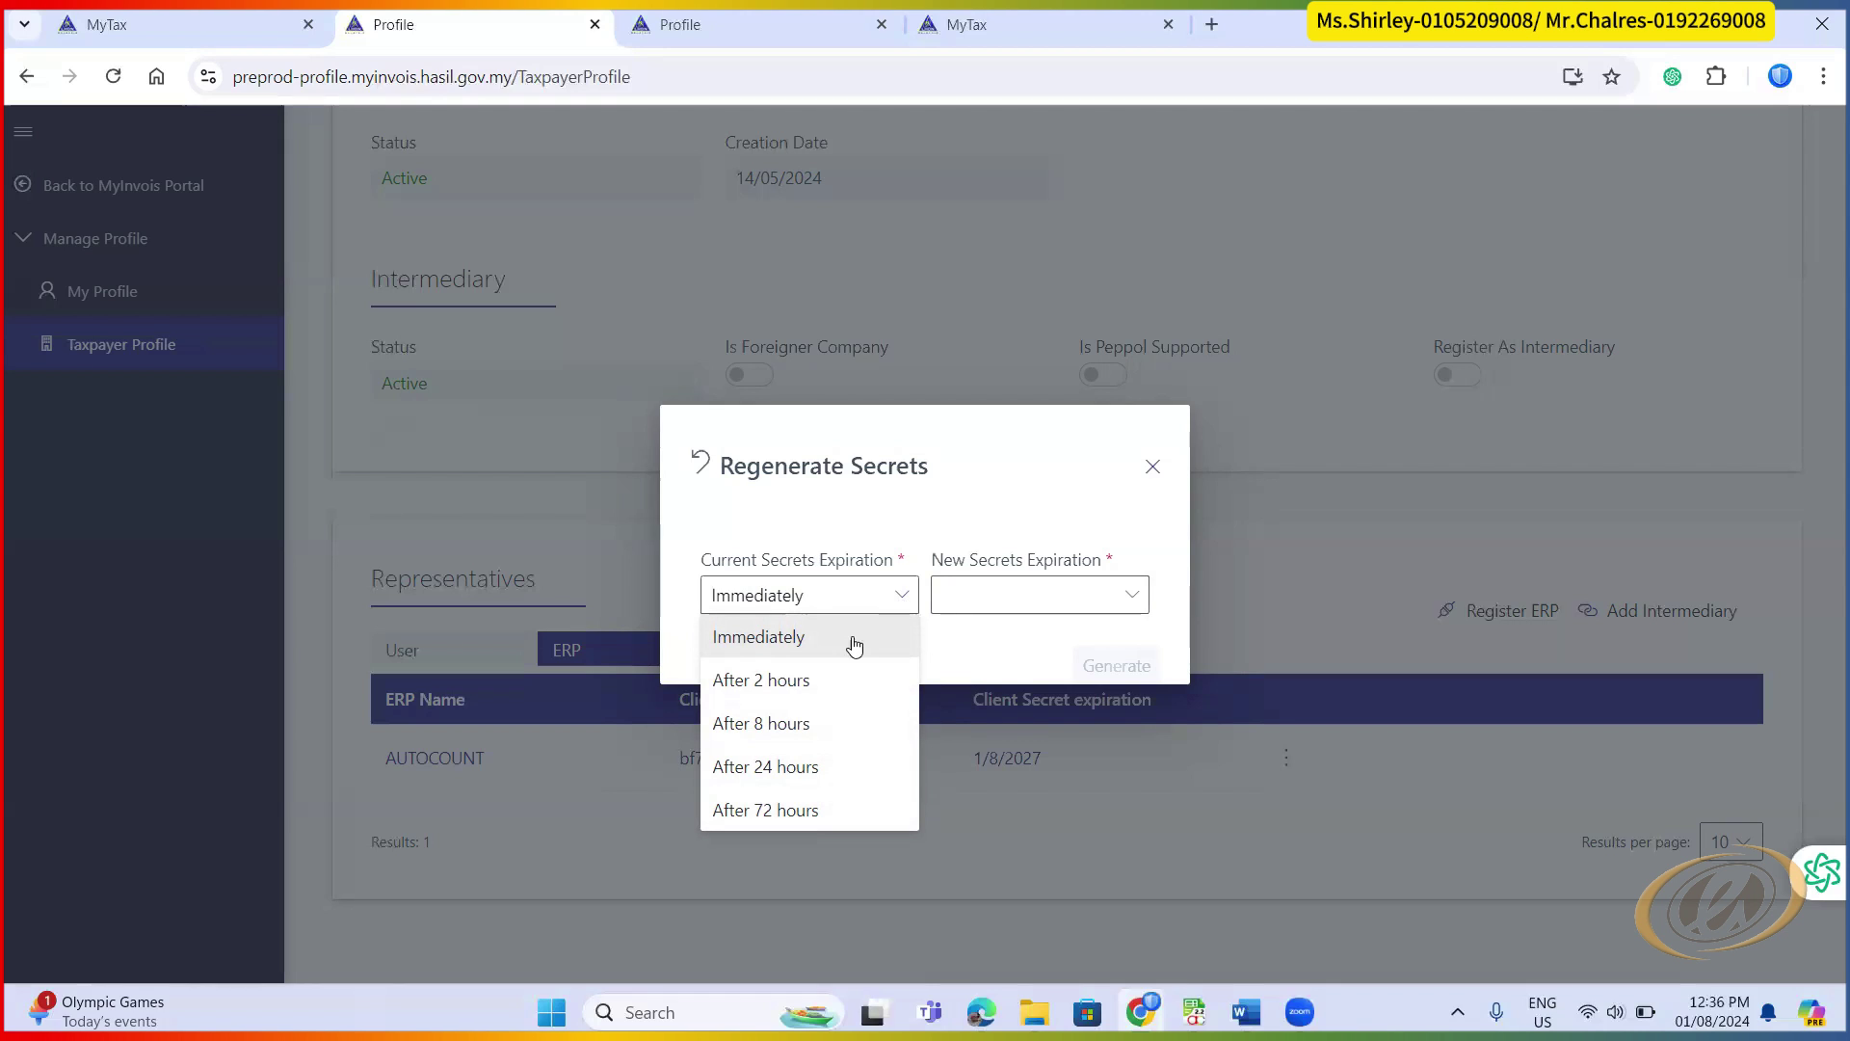
pyautogui.click(1108, 627)
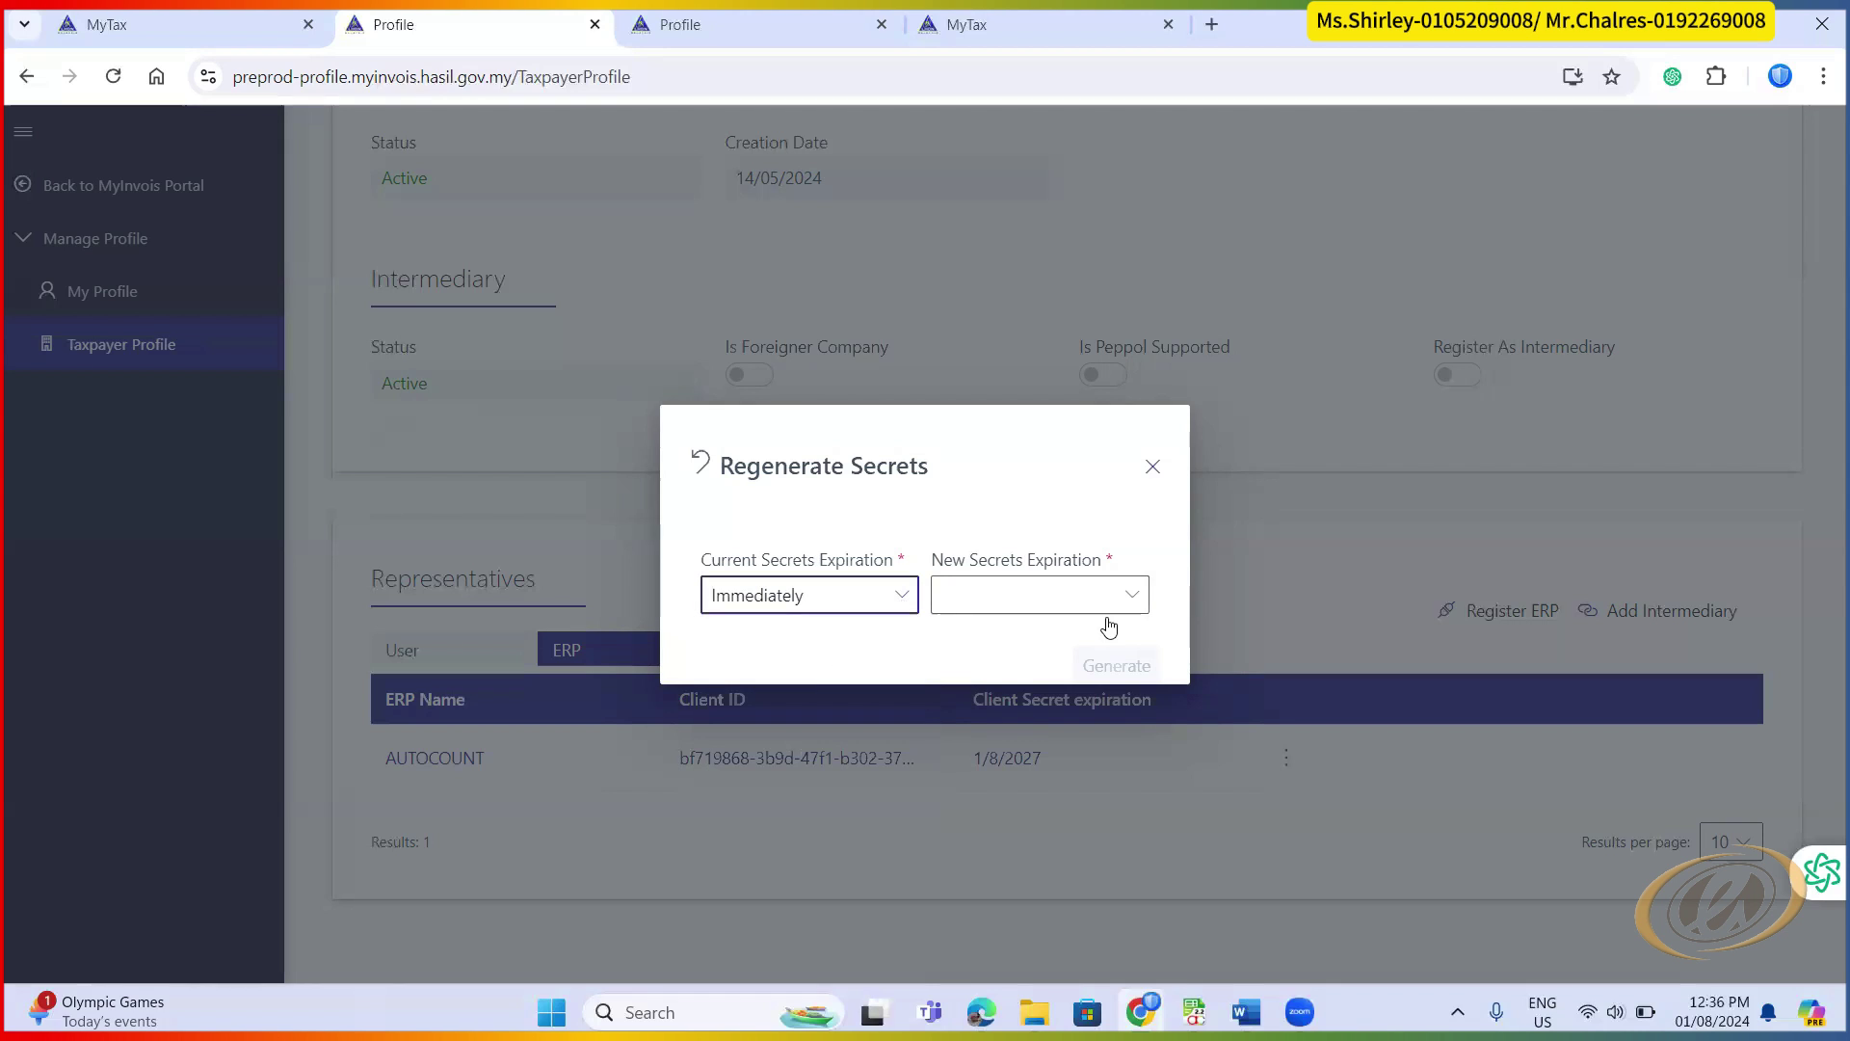
pyautogui.click(1152, 467)
# - Regenerate AUTOCOUNT's secrets with current ones expiring Immediately and new ones valid 3 Year
pyautogui.click(1281, 768)
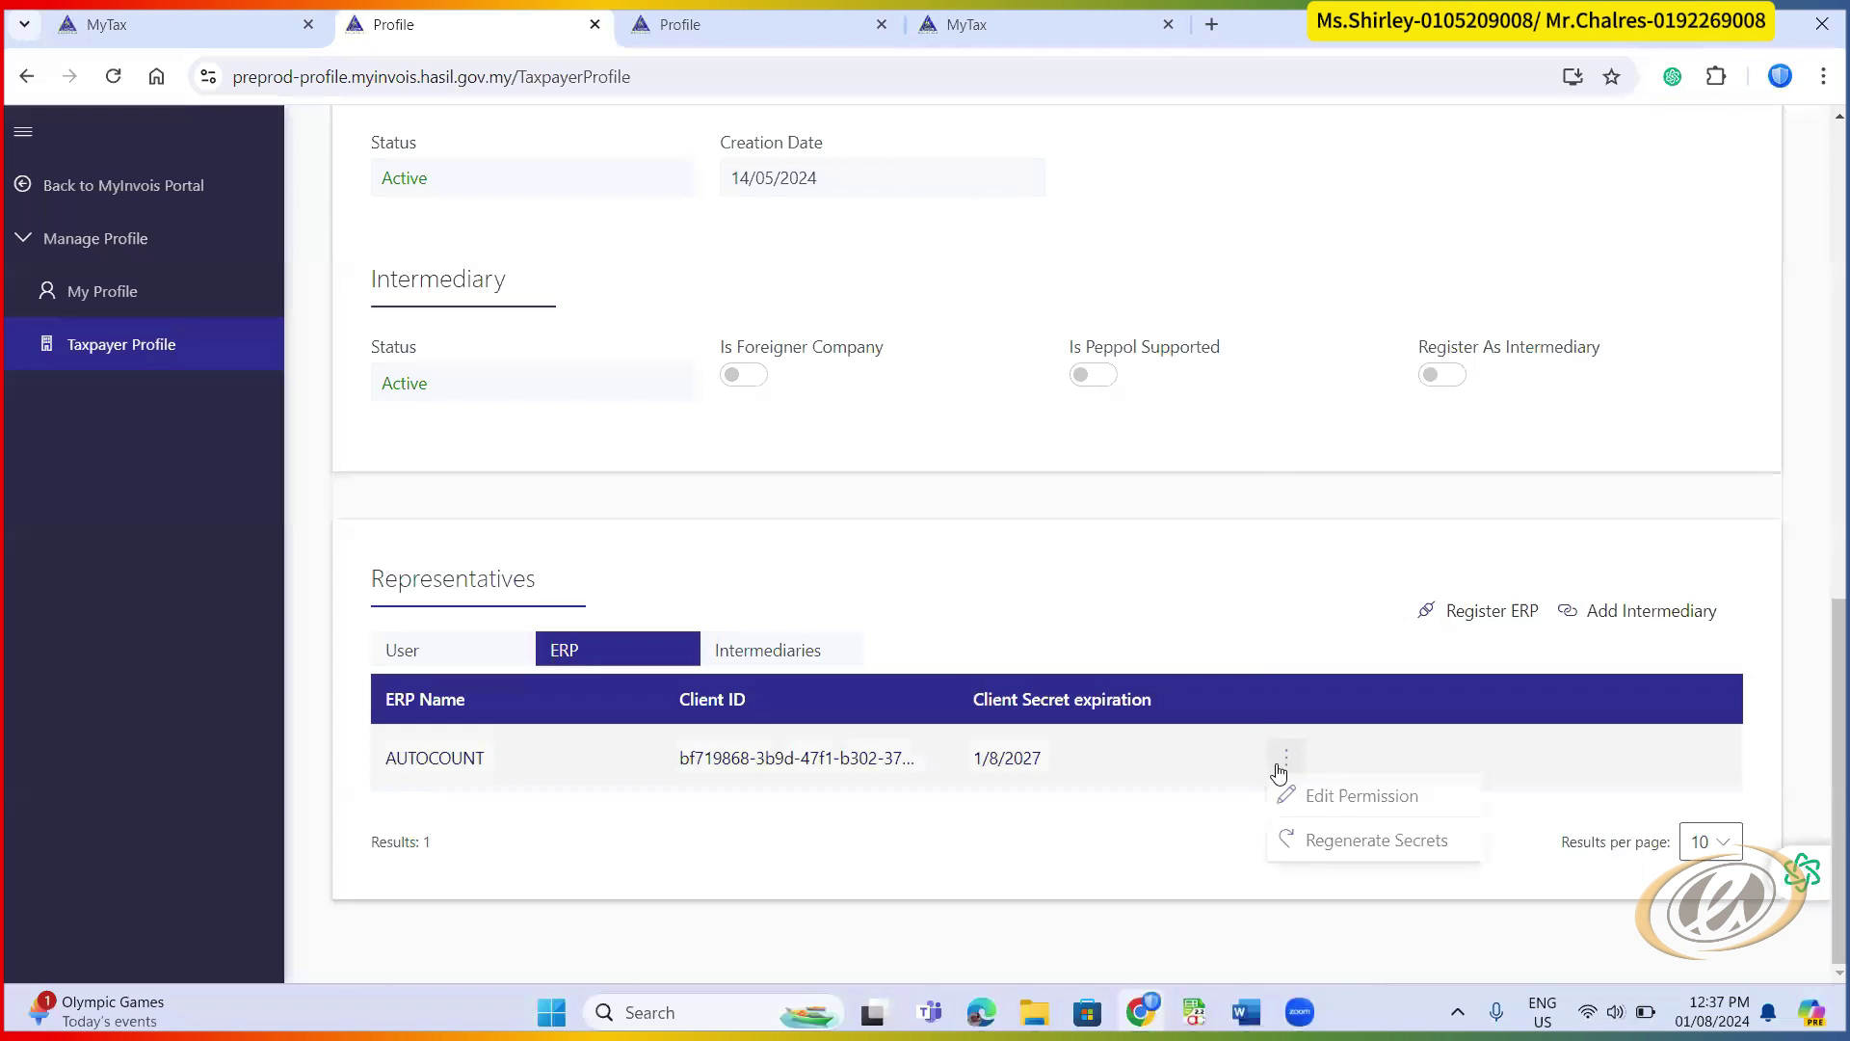
pyautogui.click(1335, 840)
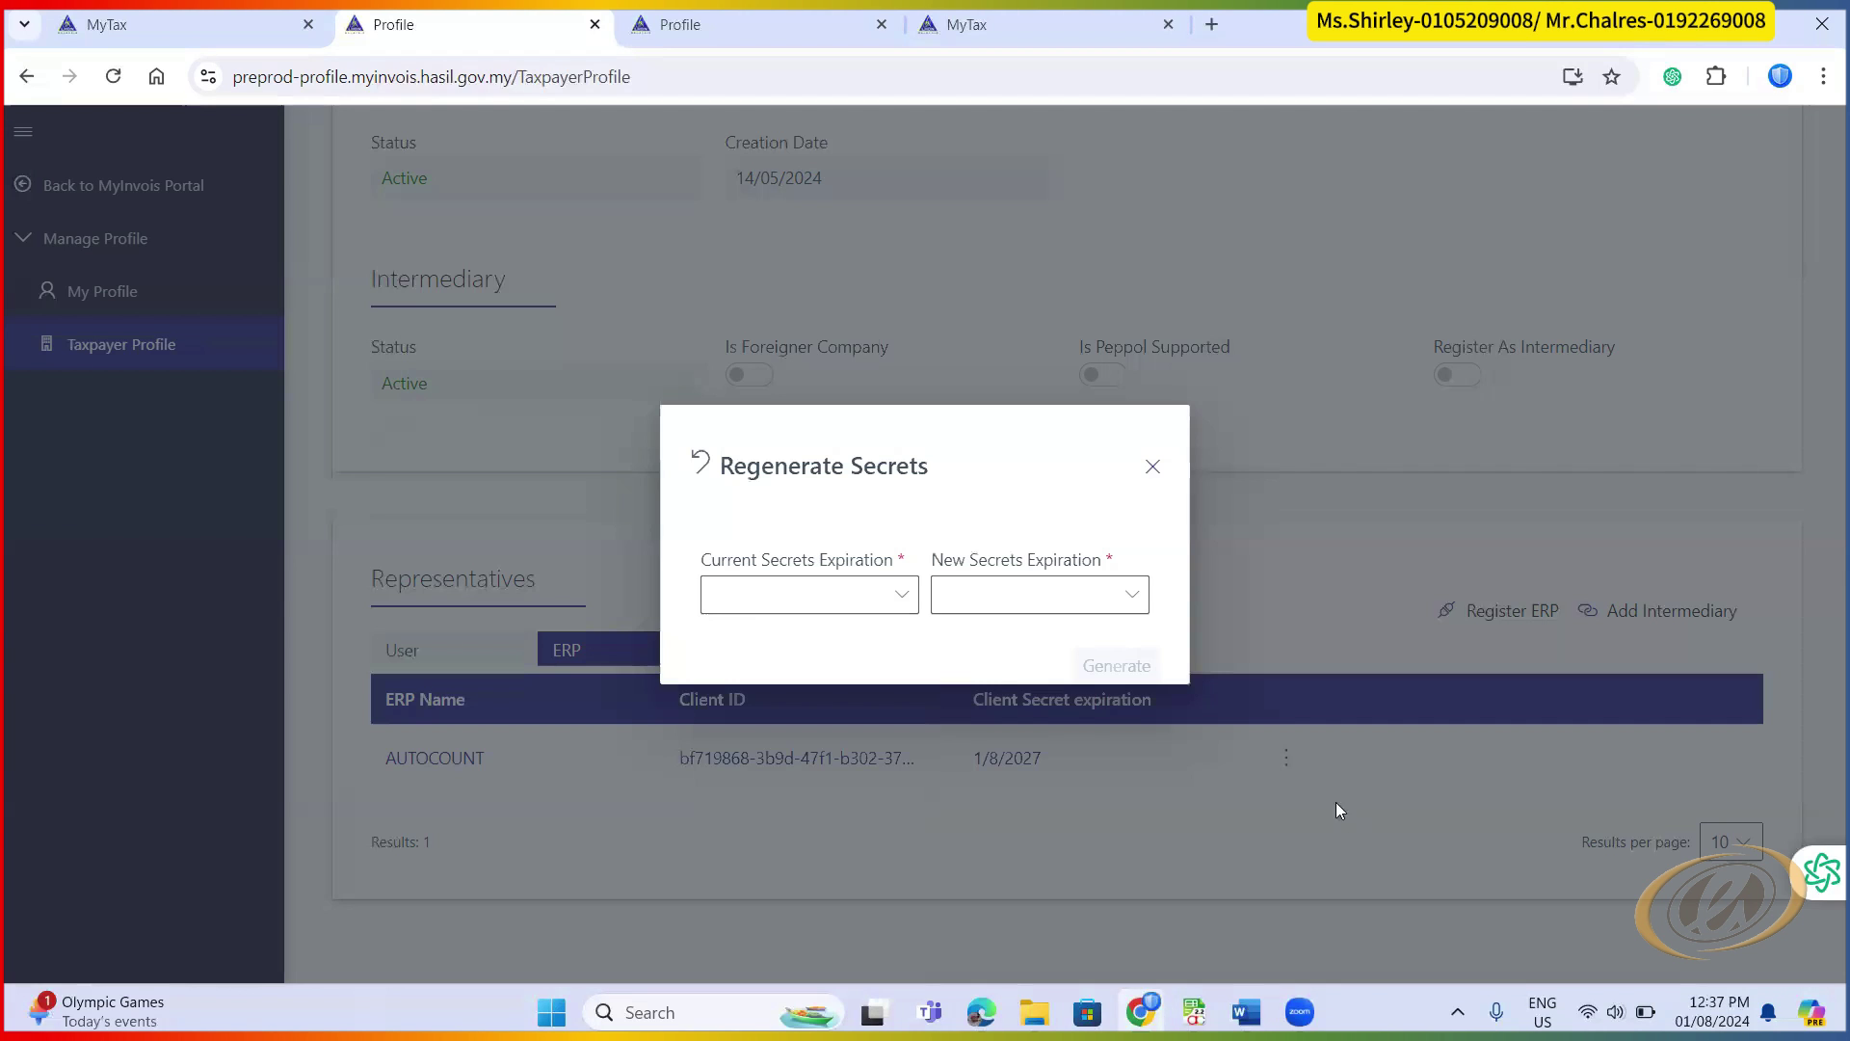
pyautogui.click(913, 613)
pyautogui.click(821, 634)
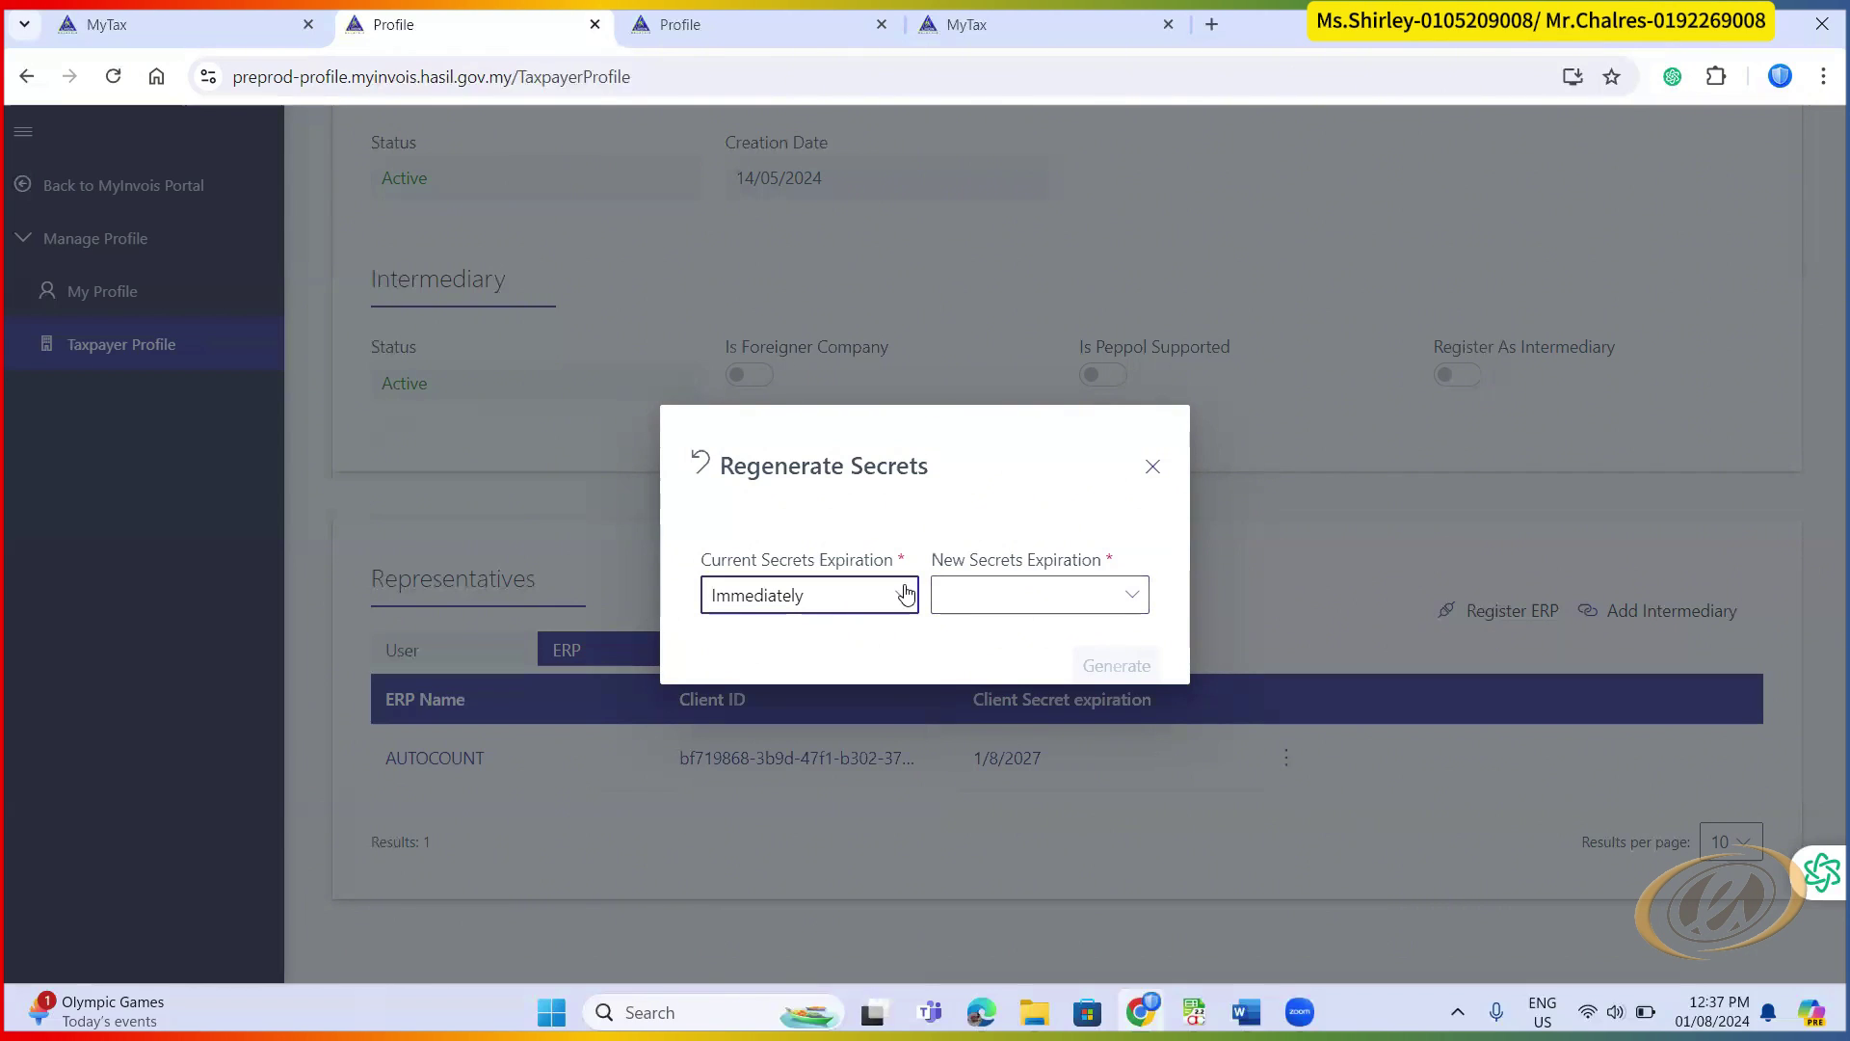
pyautogui.click(1120, 603)
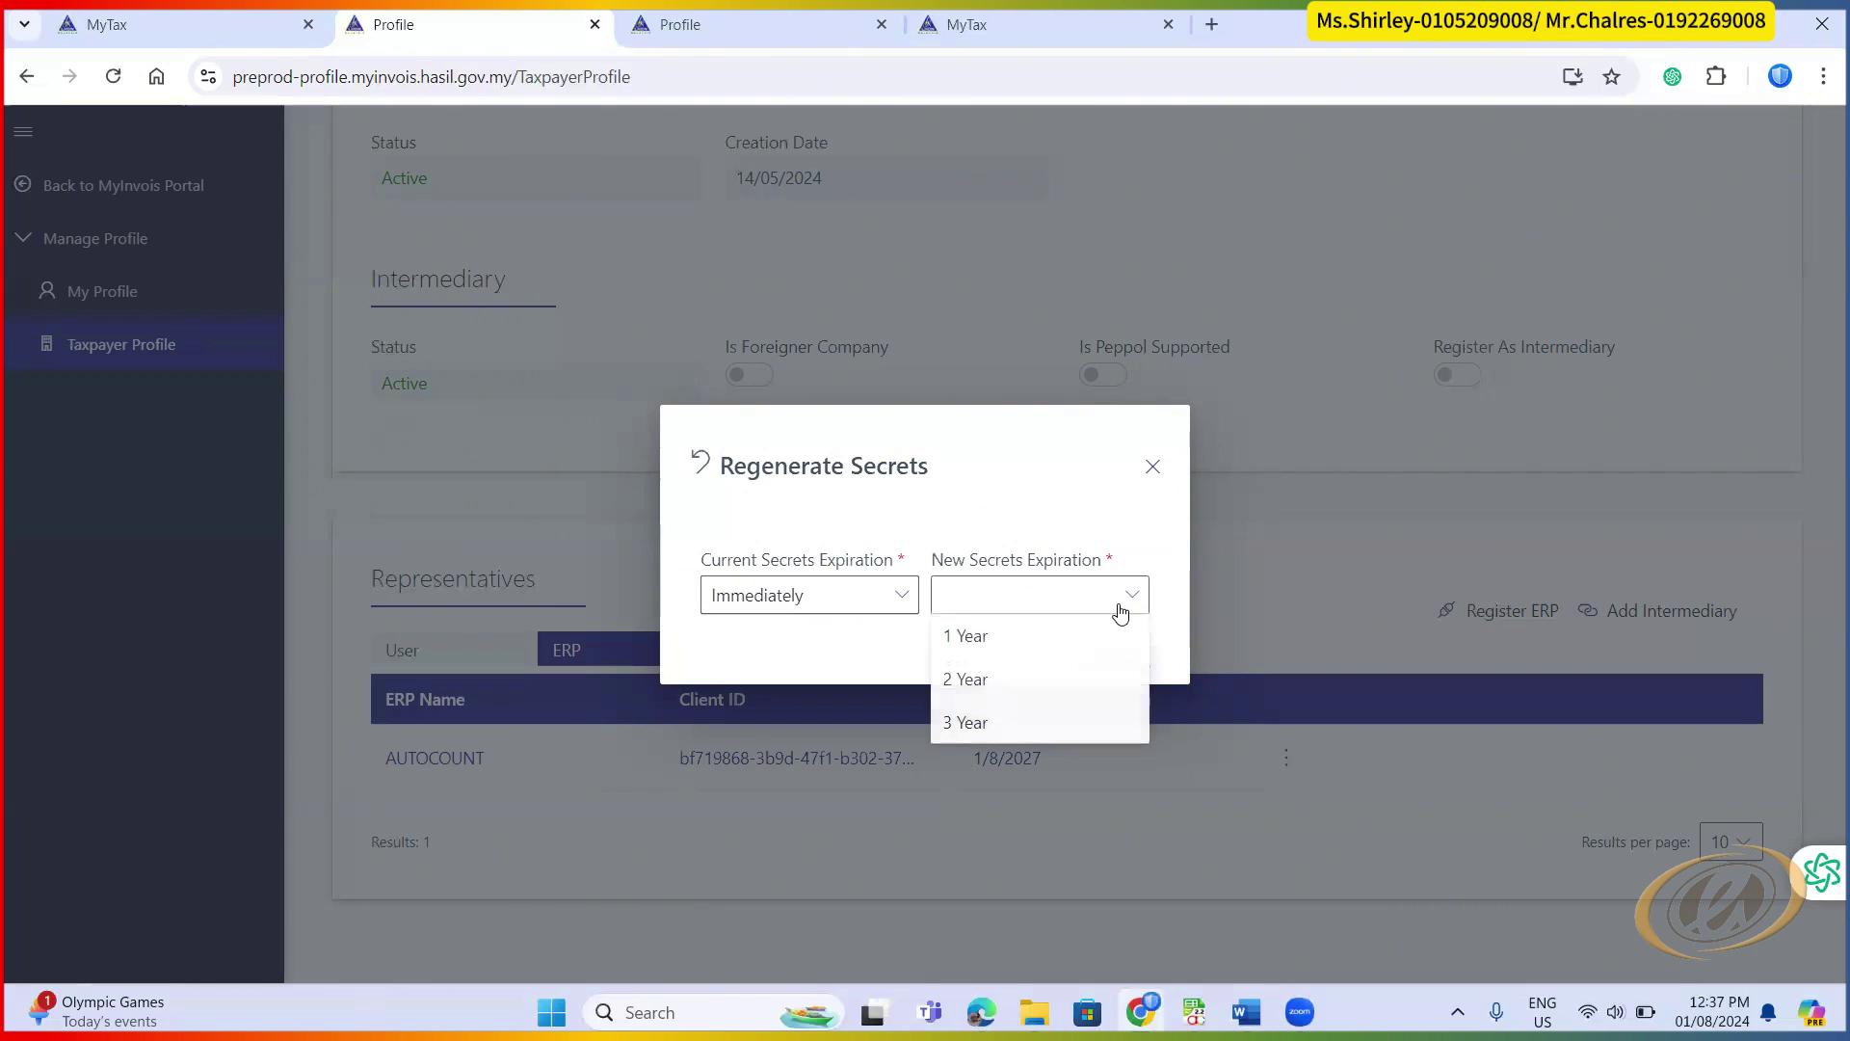
pyautogui.click(987, 724)
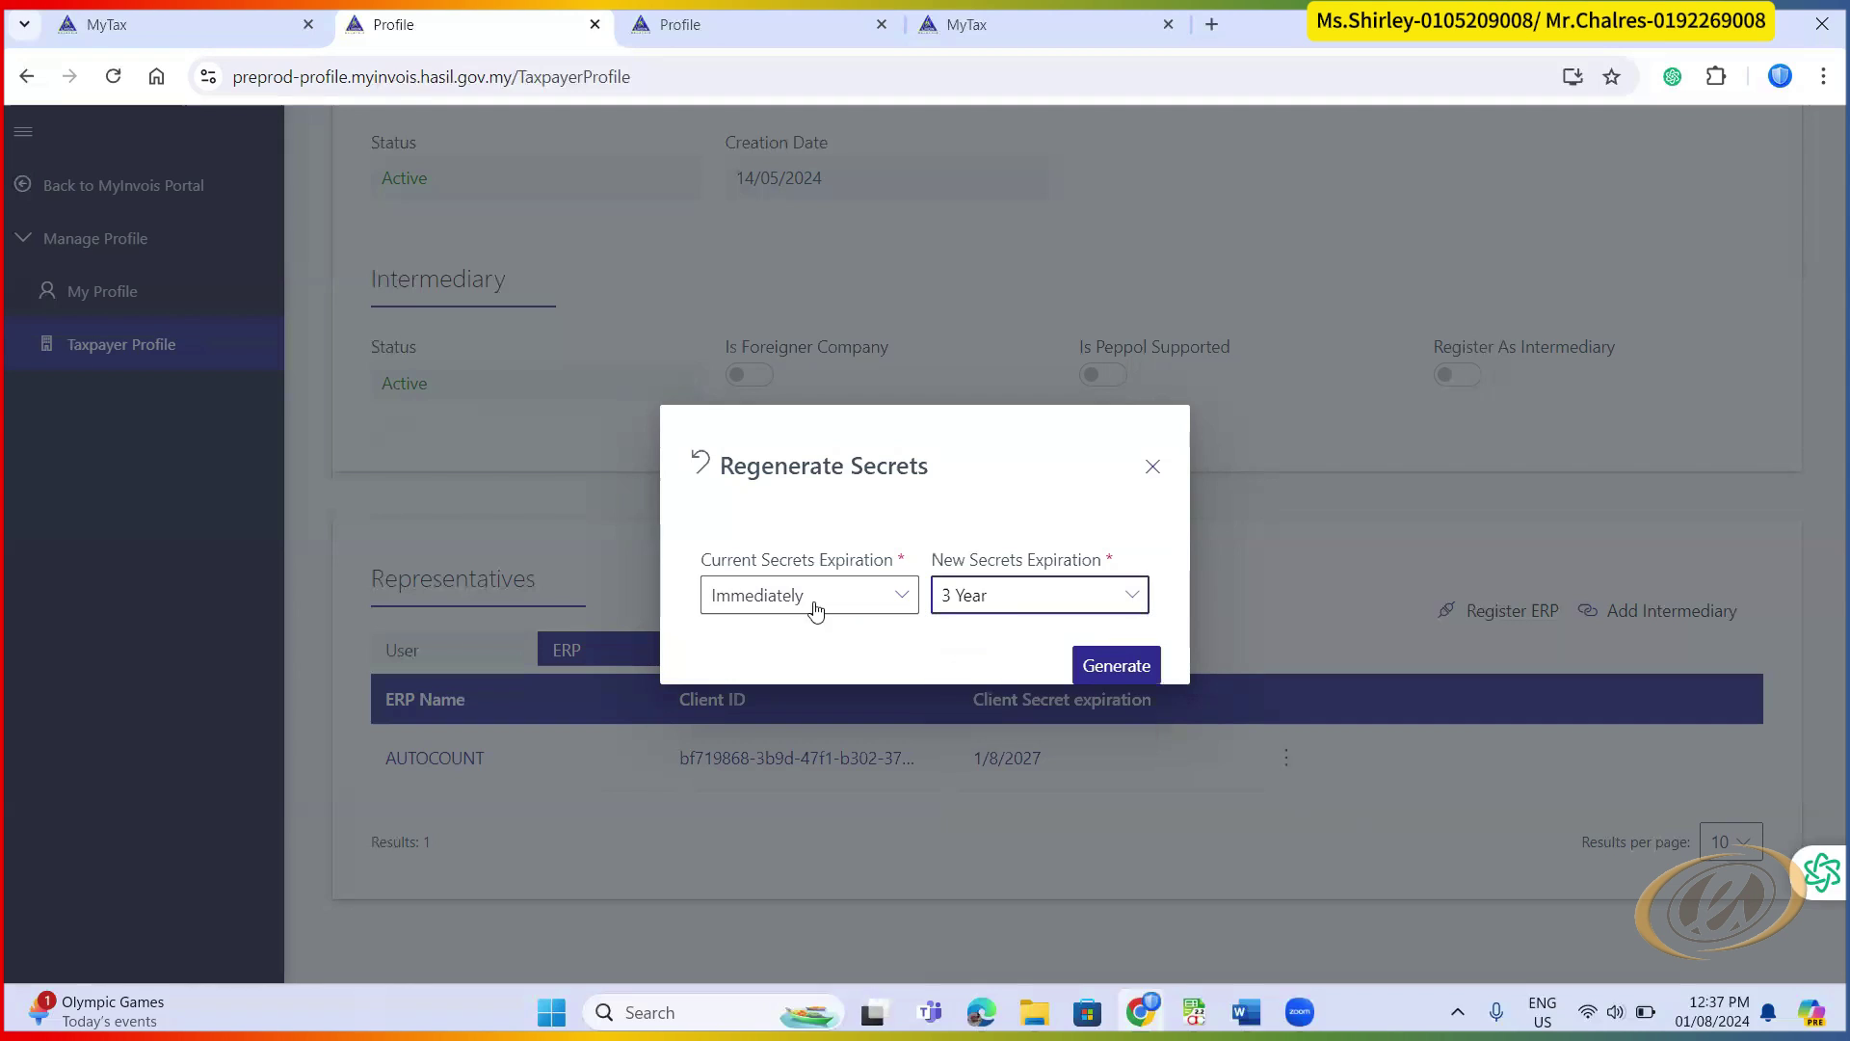
pyautogui.click(1114, 670)
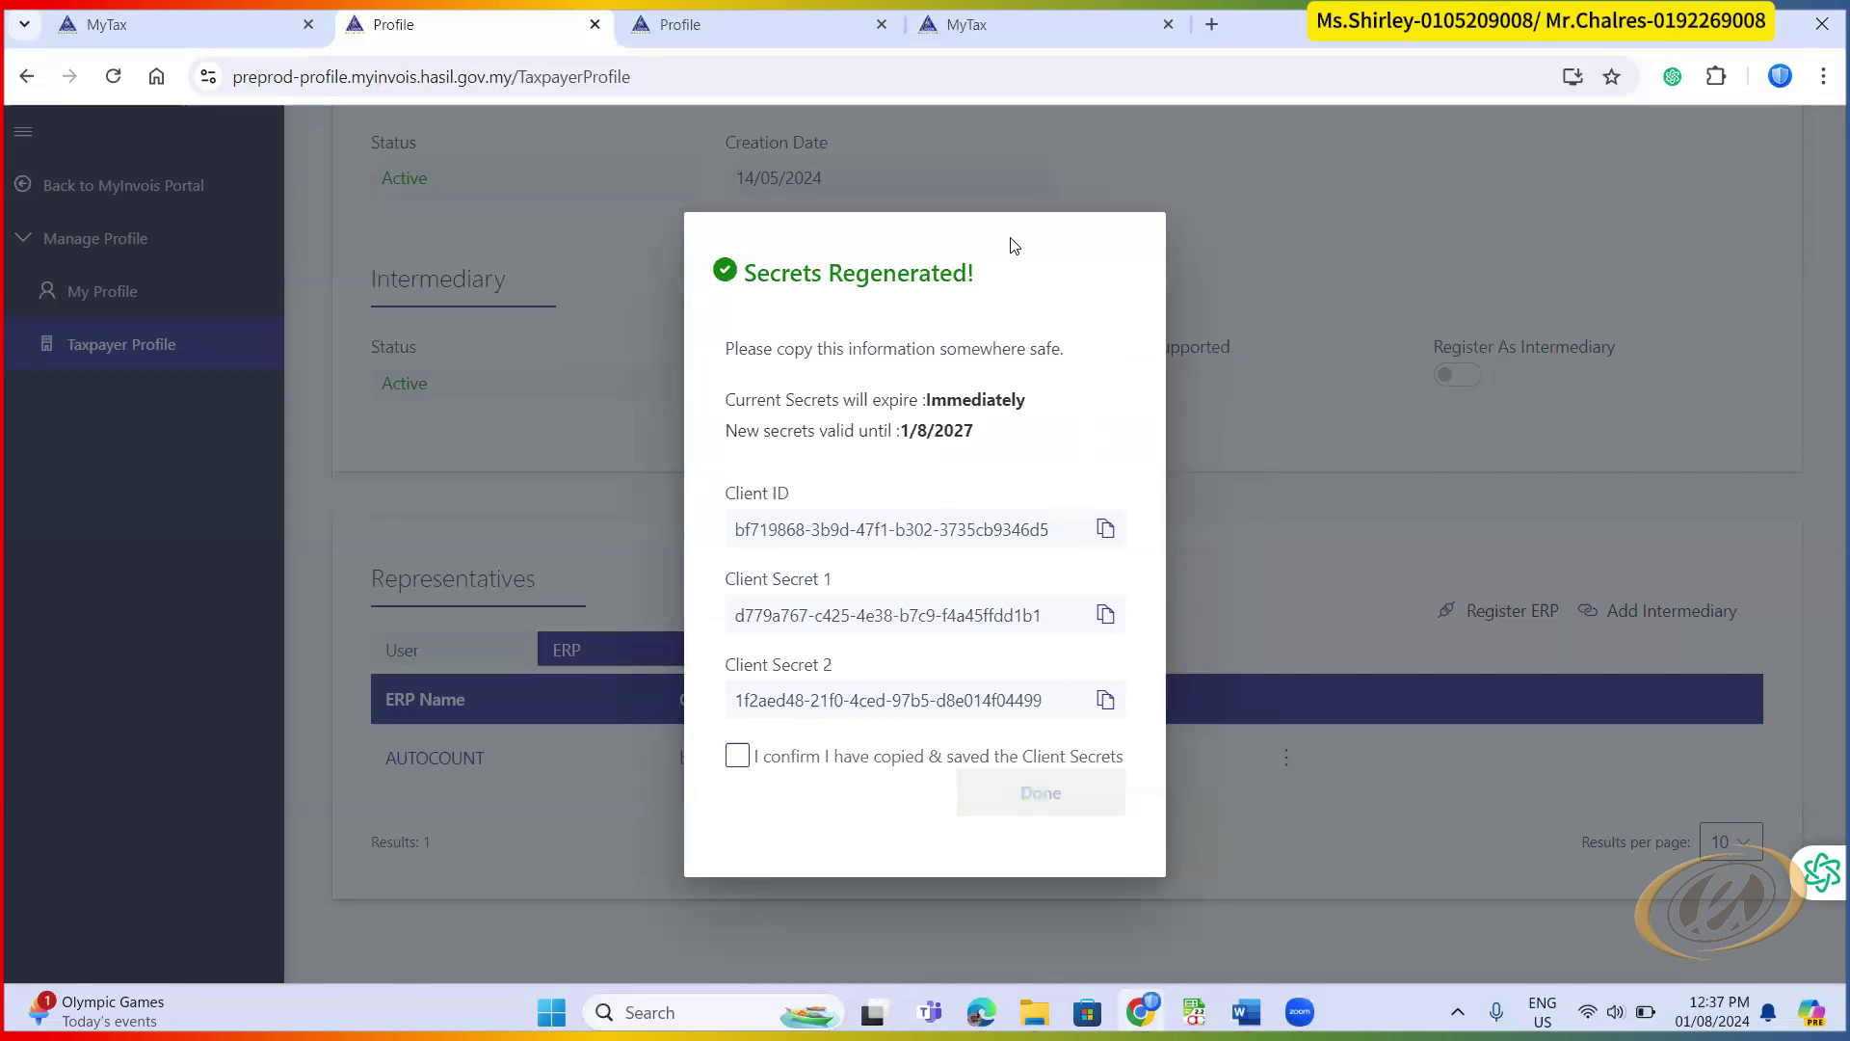
# - Confirm the secrets are saved and paste a screenshot of the secrets dialog into the blank Word document
pyautogui.click(737, 757)
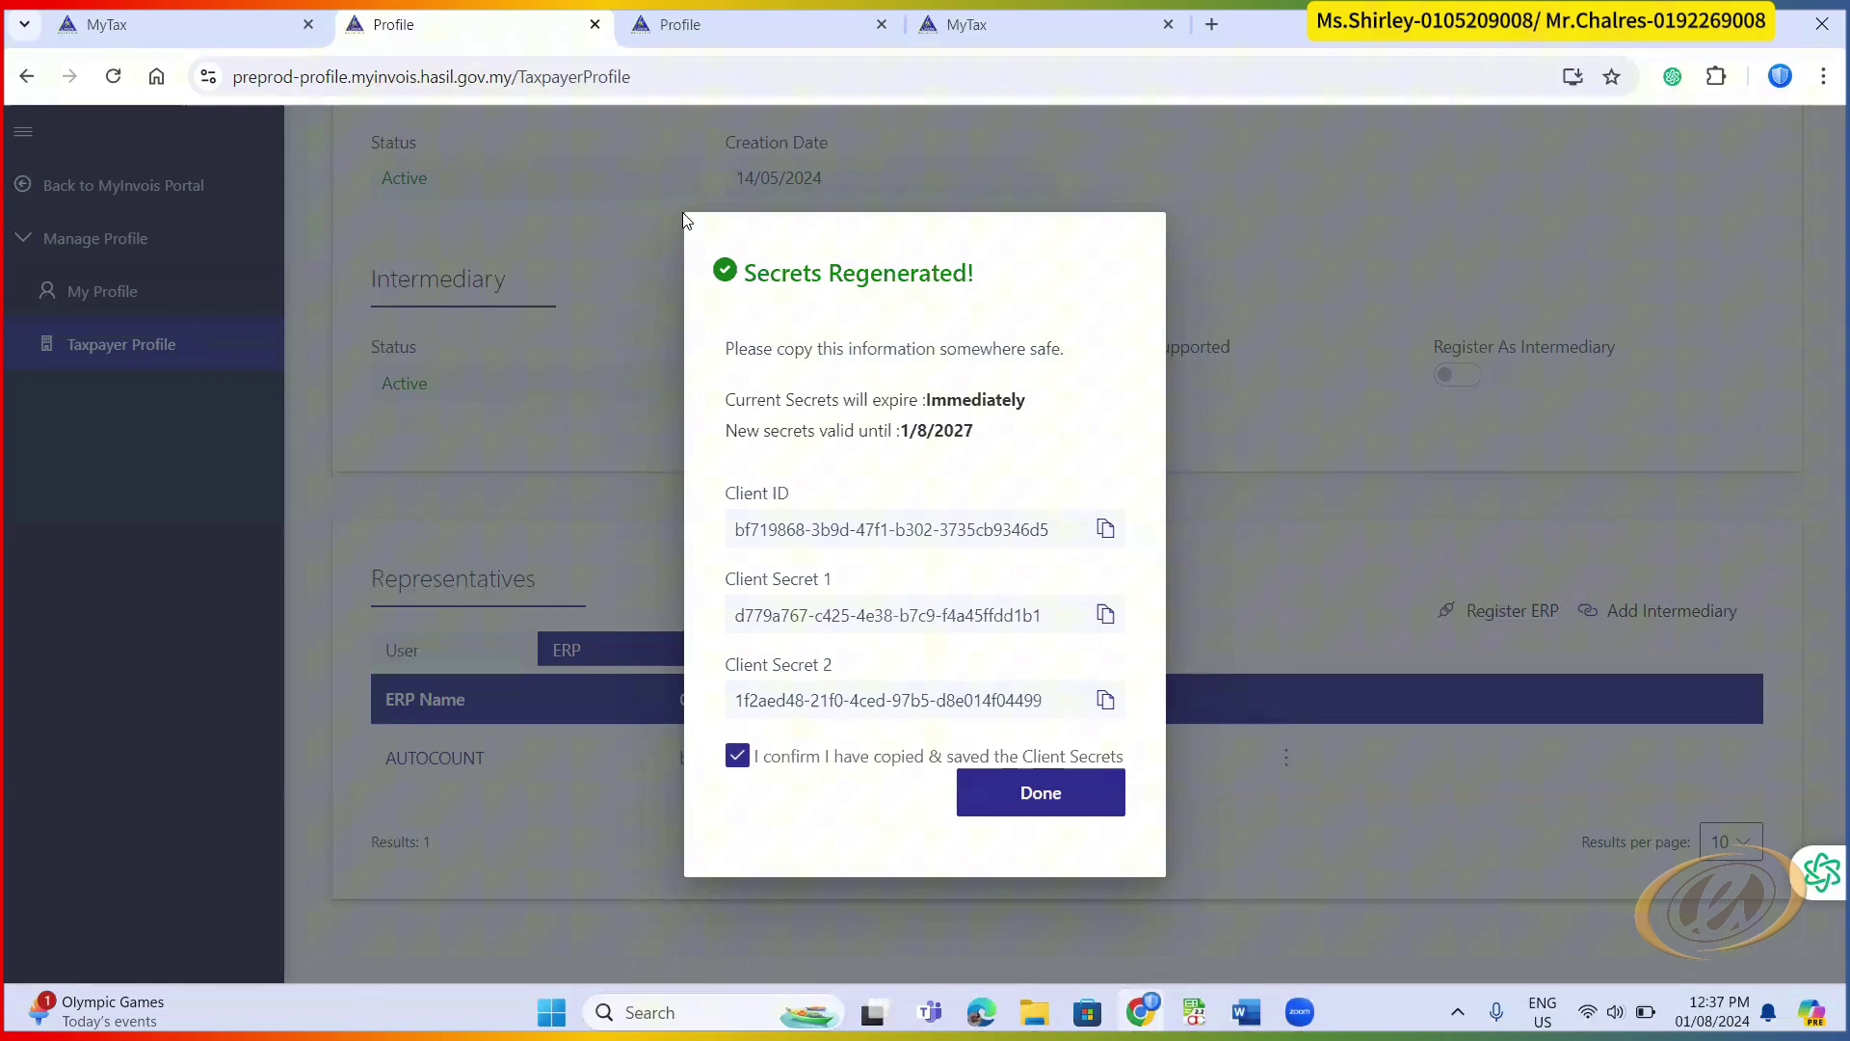
pyautogui.press('super+shift+s')
pyautogui.moveTo(684, 212); pyautogui.dragTo(1162, 872)
pyautogui.click(1246, 1012)
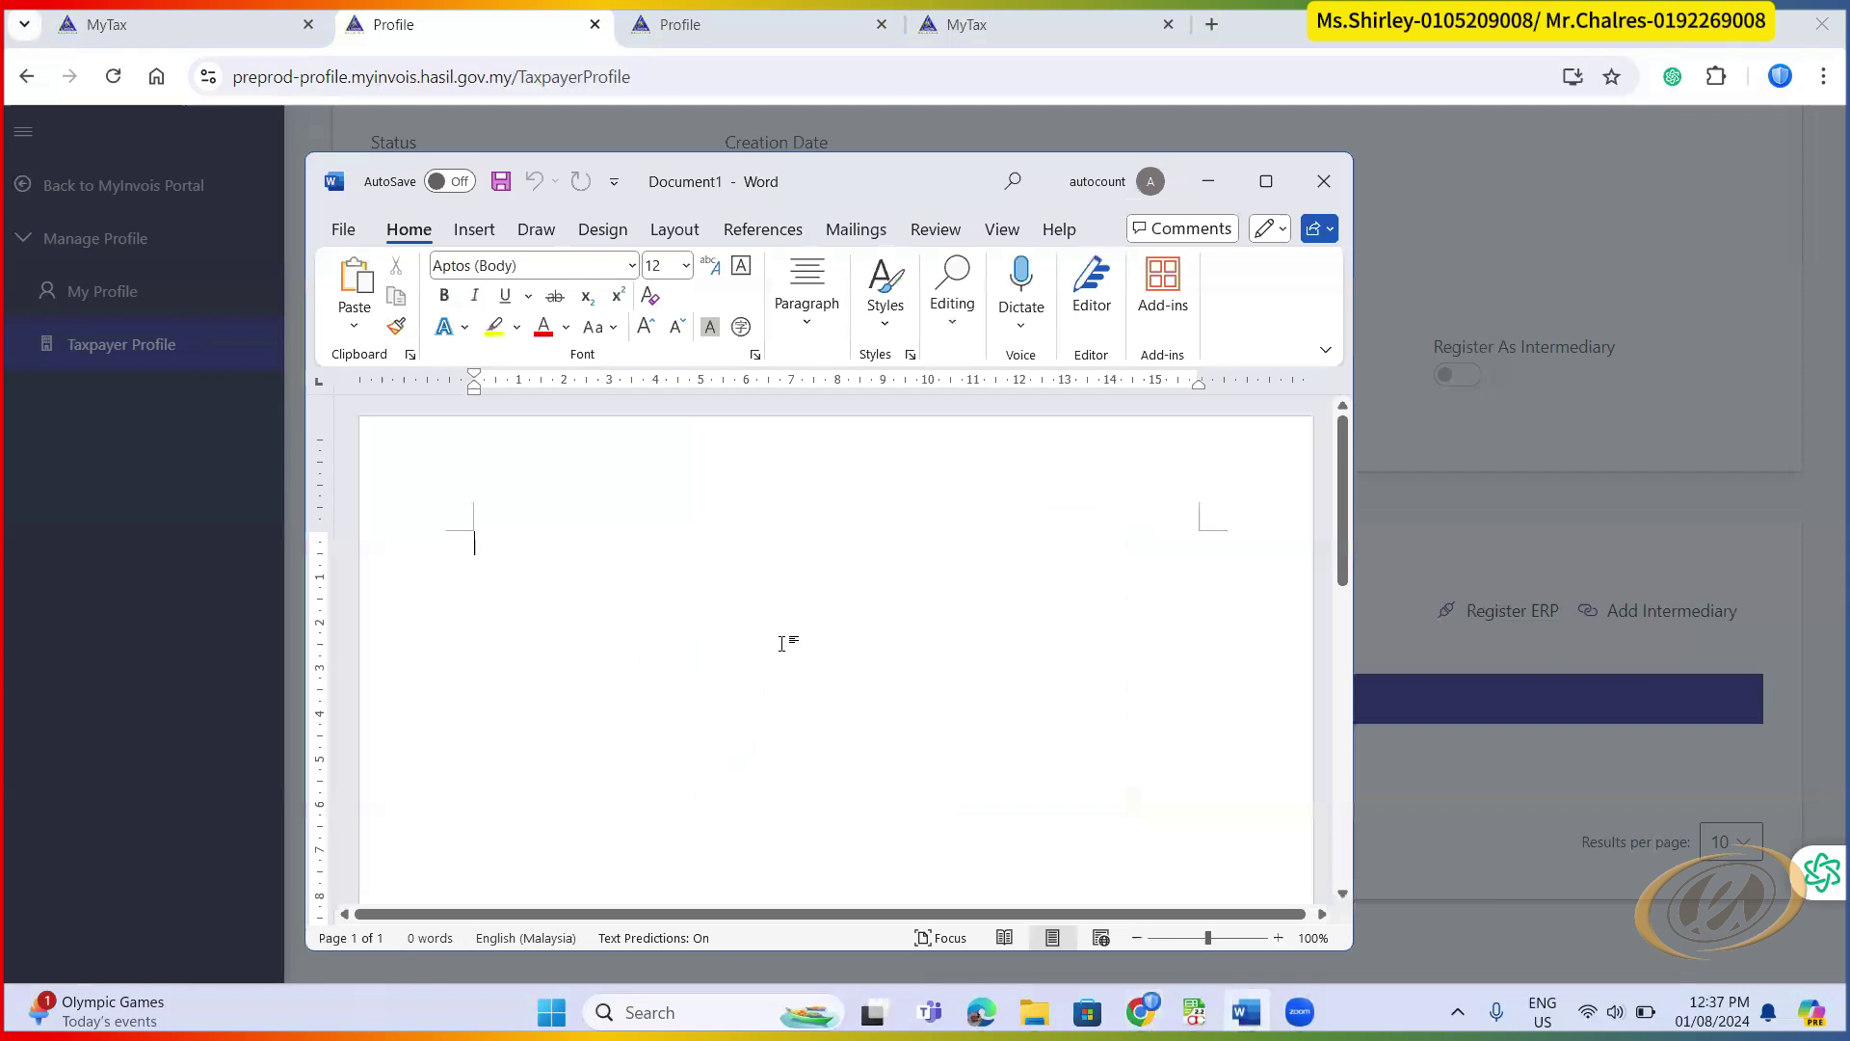
pyautogui.hotkey('ctrl', 'v')
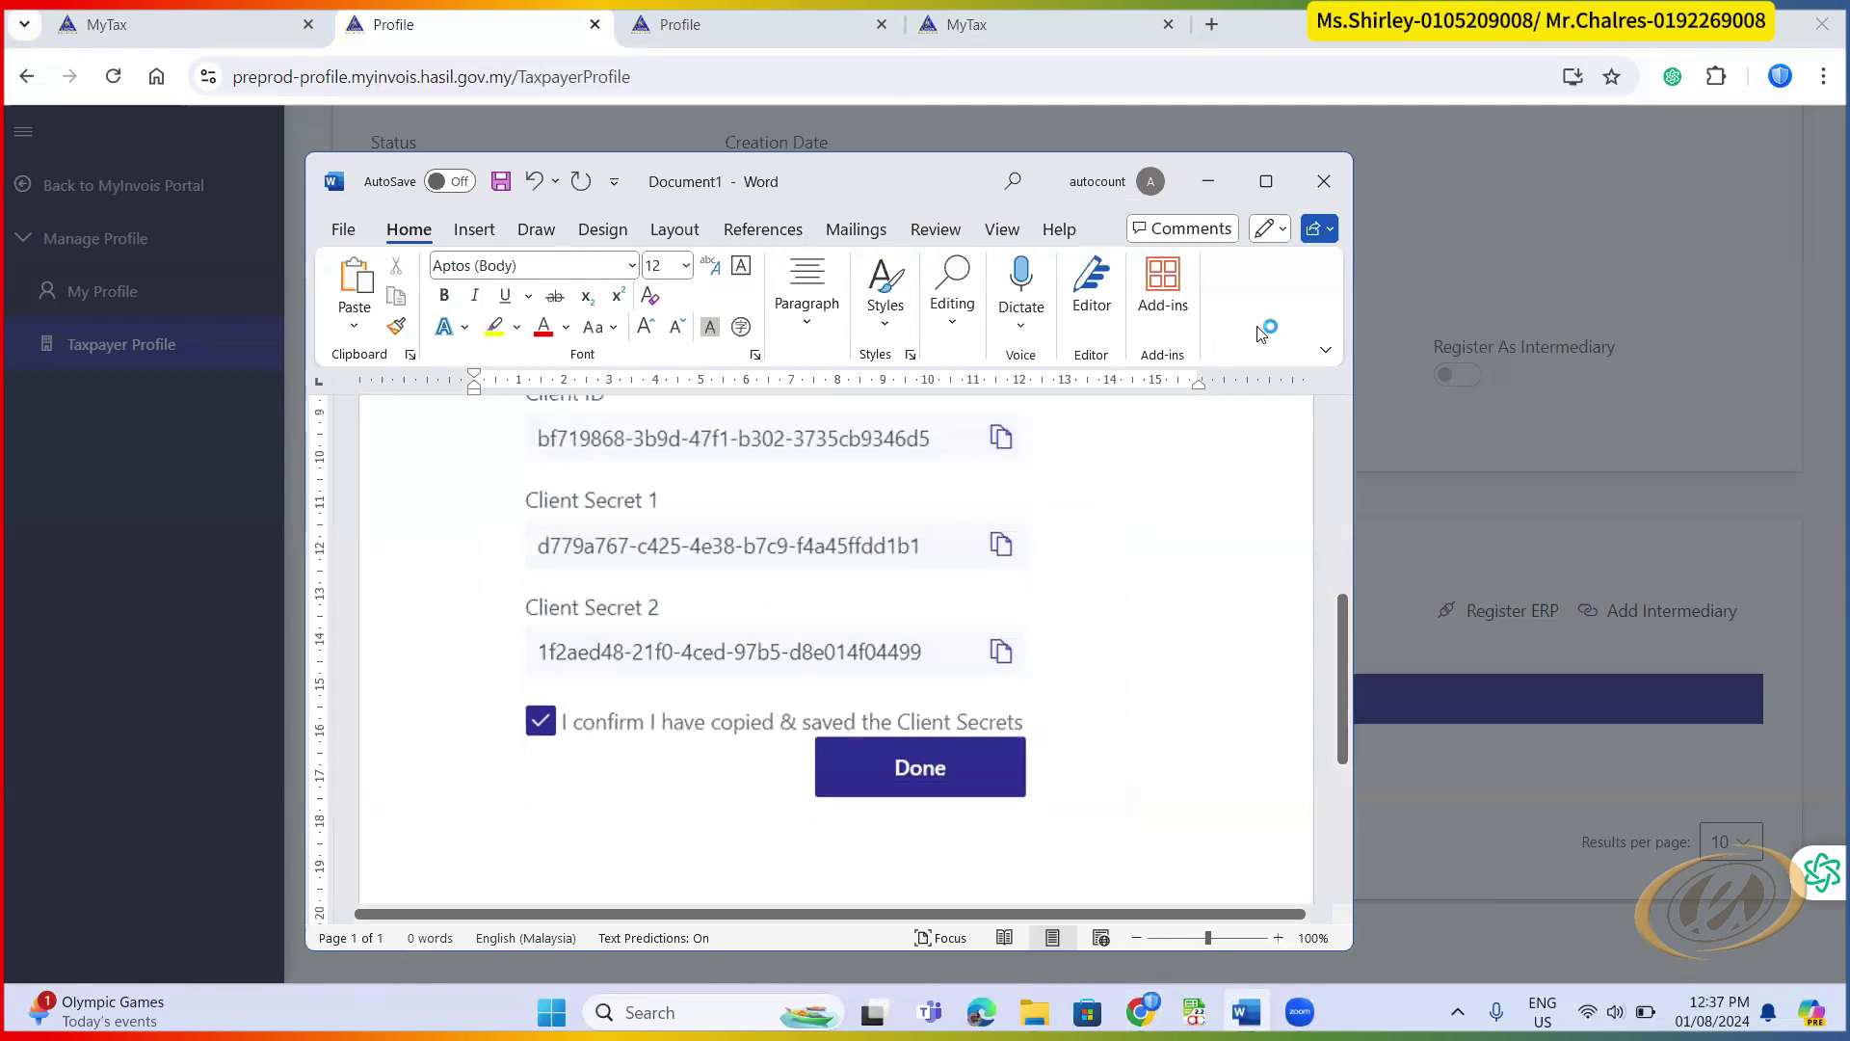
# - Copy the new Client ID into the Word note
pyautogui.click(1393, 264)
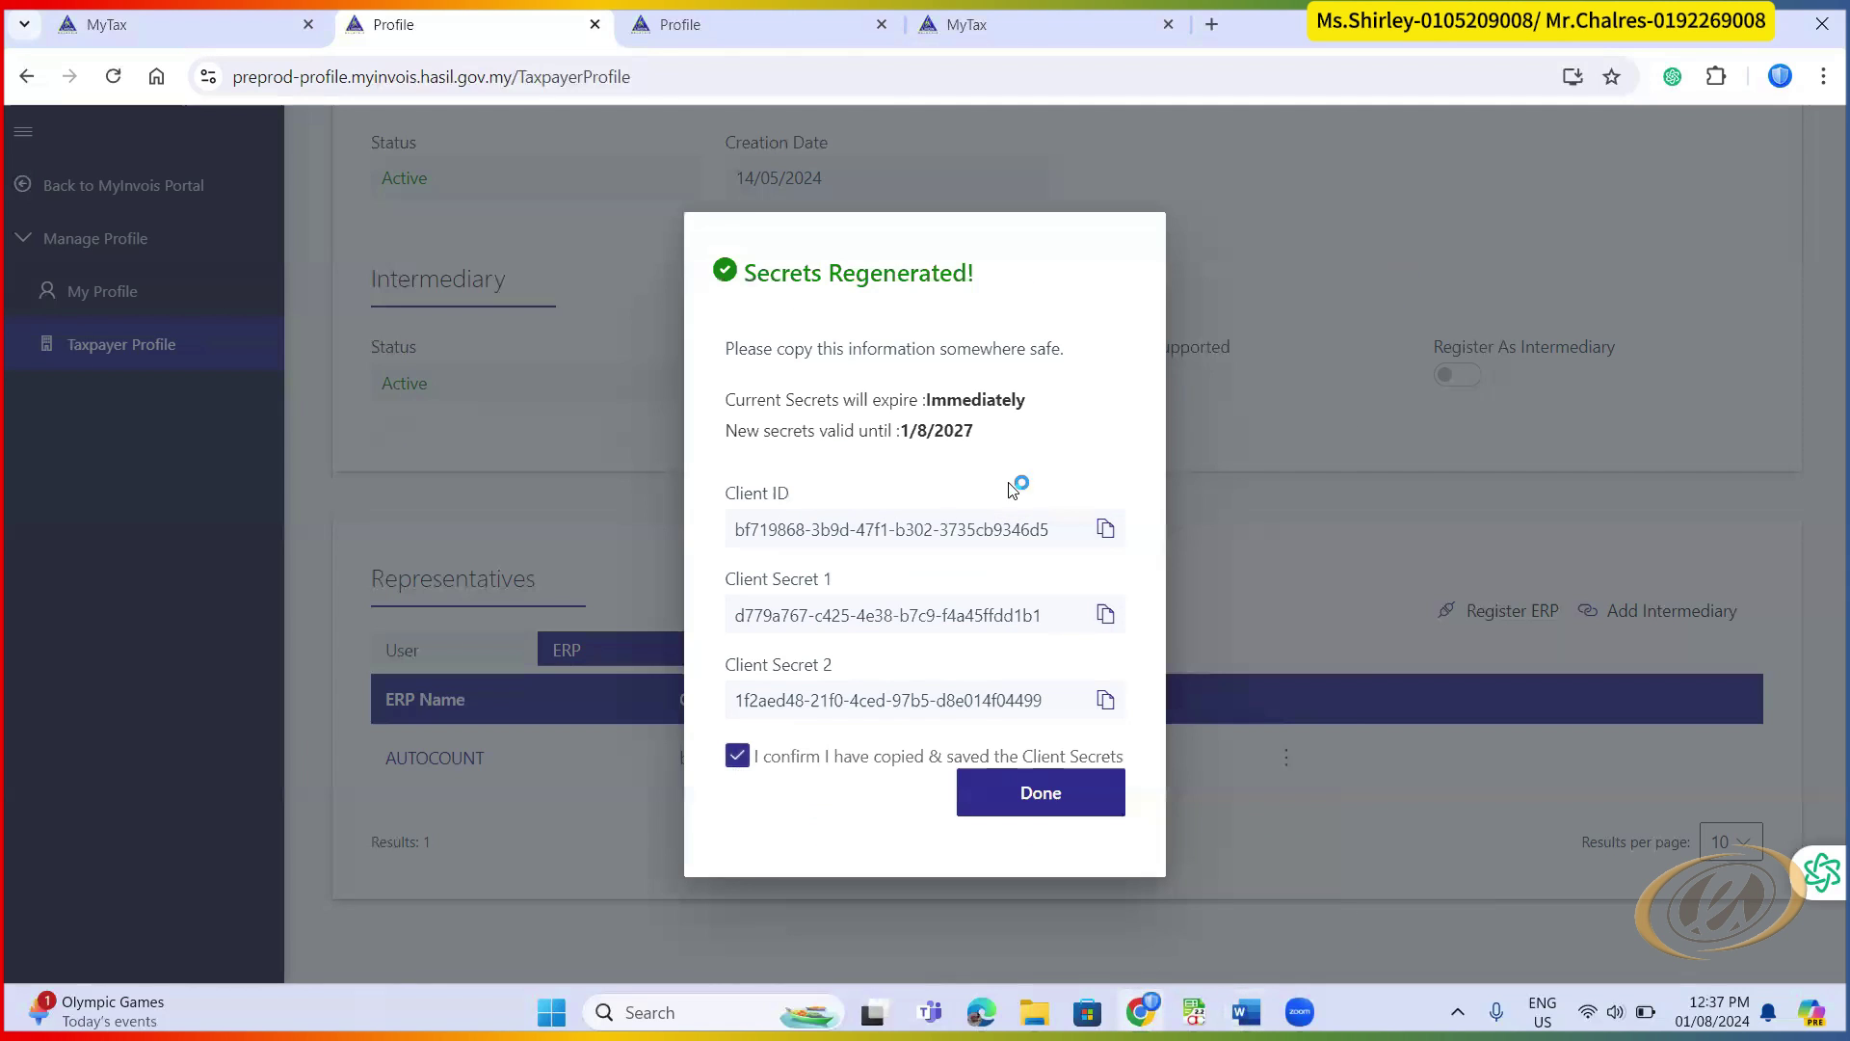
pyautogui.click(1105, 528)
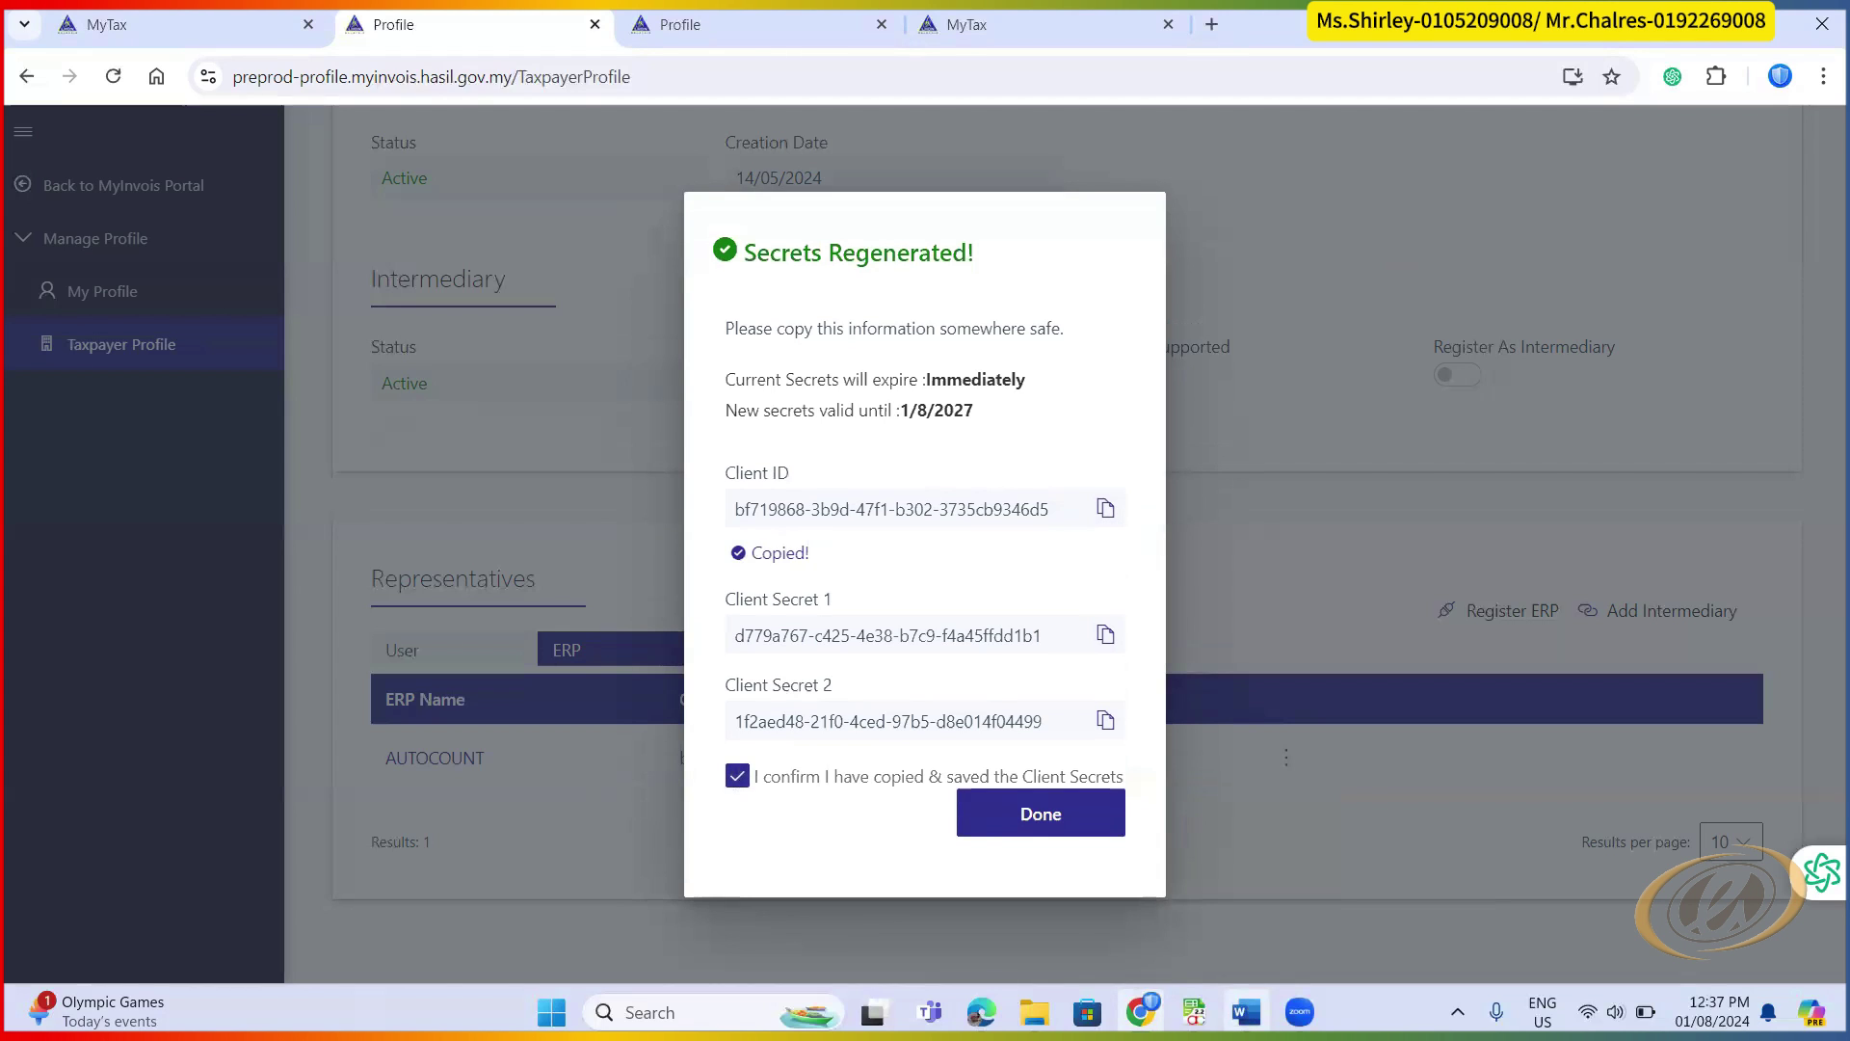
pyautogui.click(1243, 896)
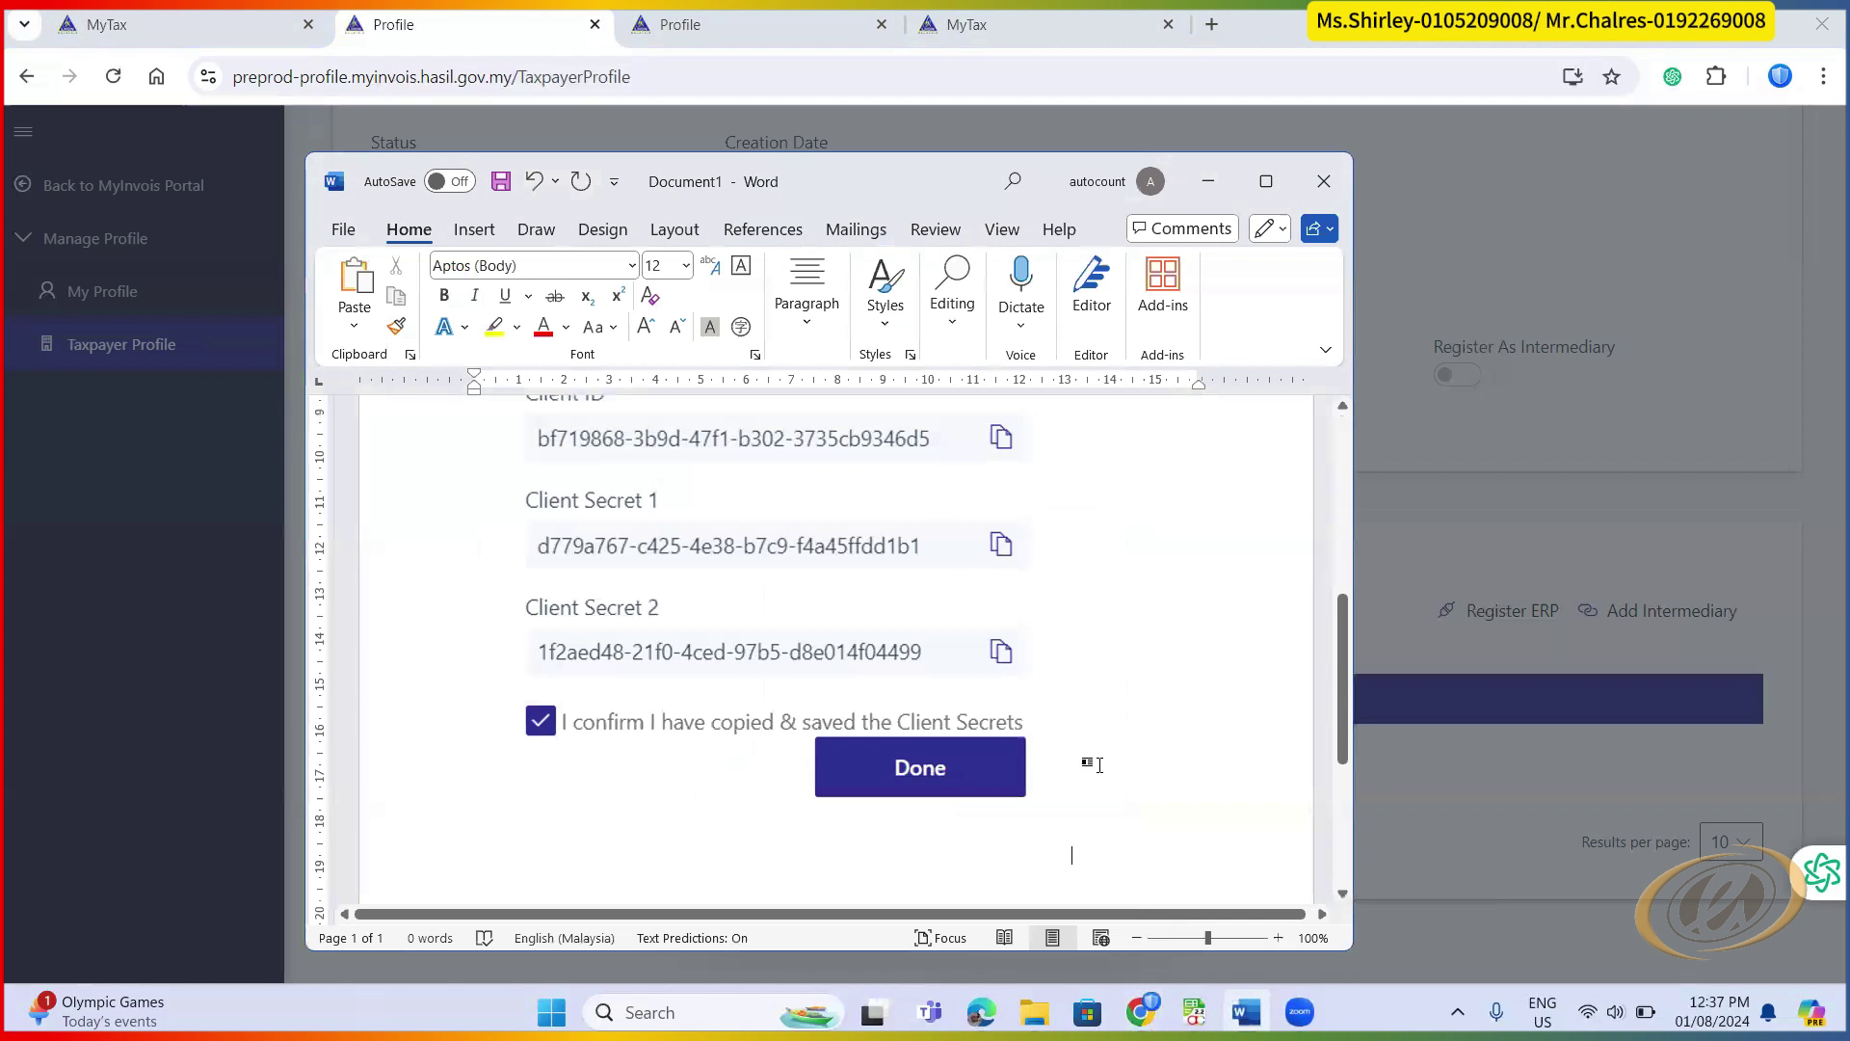
pyautogui.scroll(-1, 1072, 855)
pyautogui.hotkey('ctrl', 'v')
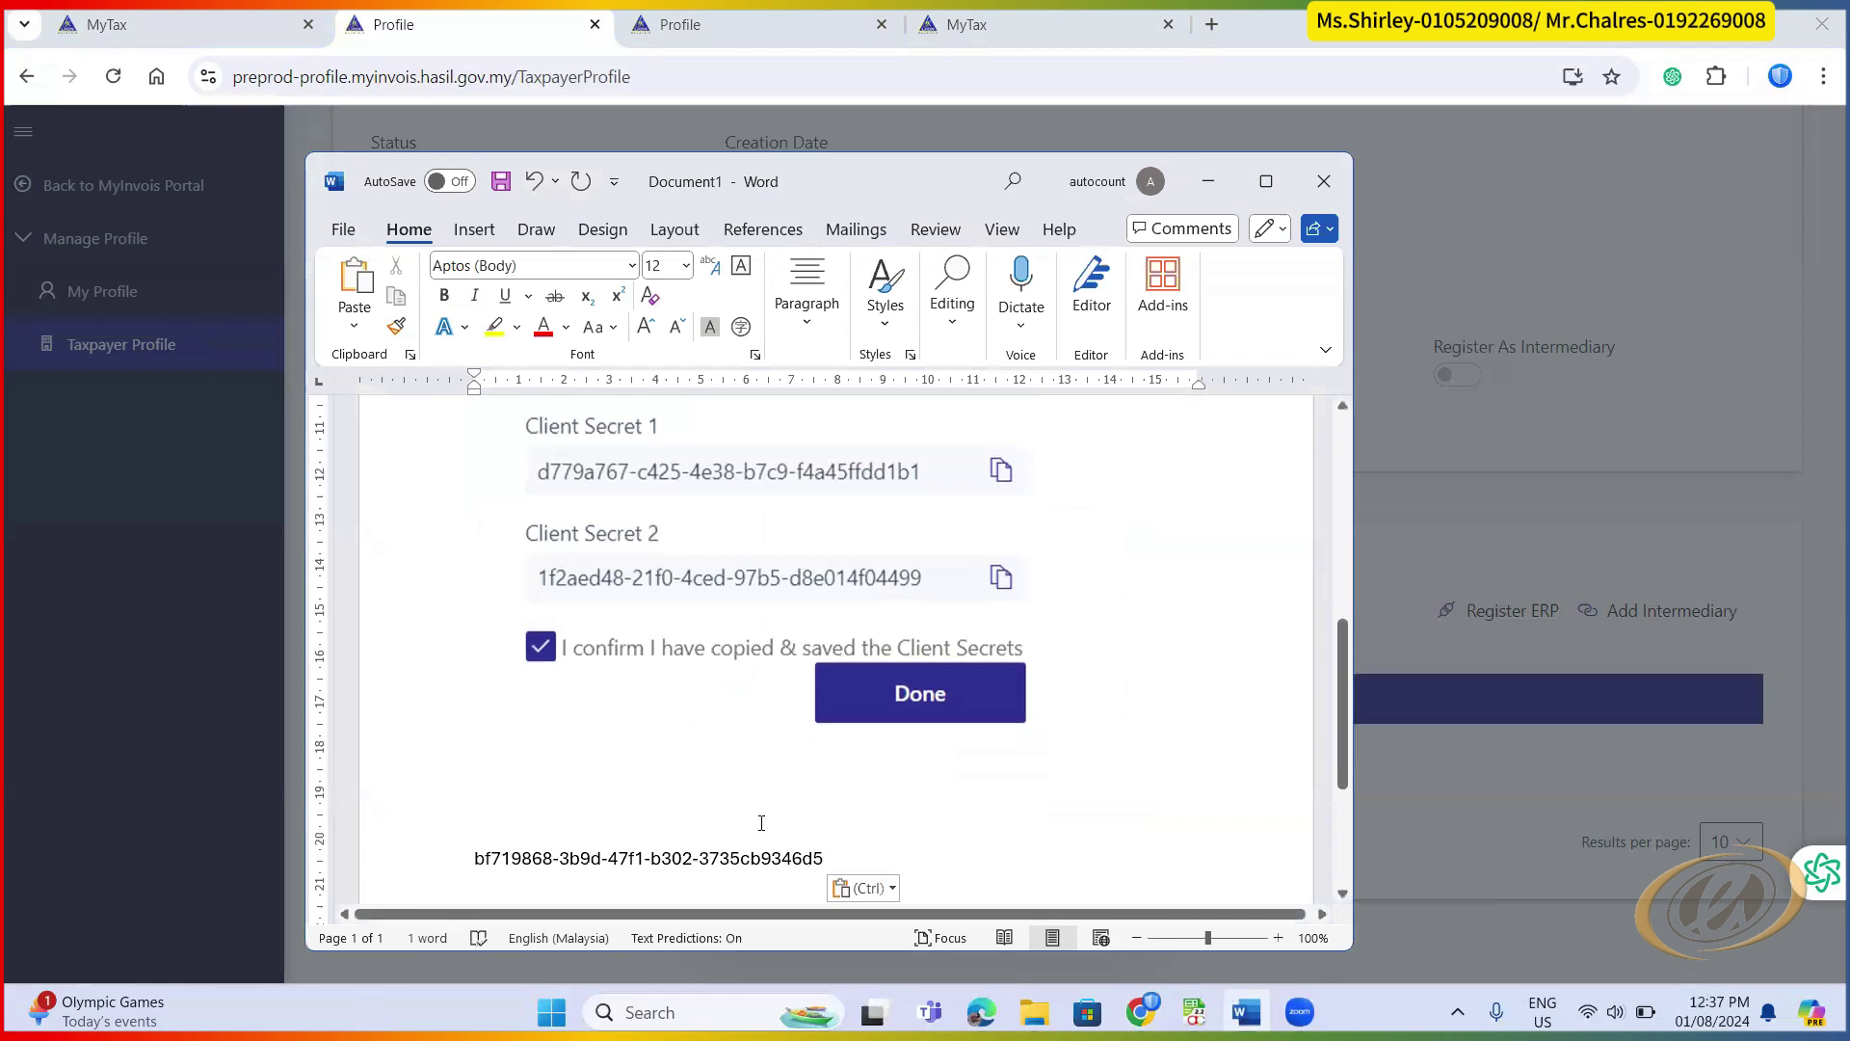
pyautogui.scroll(2, 814, 562)
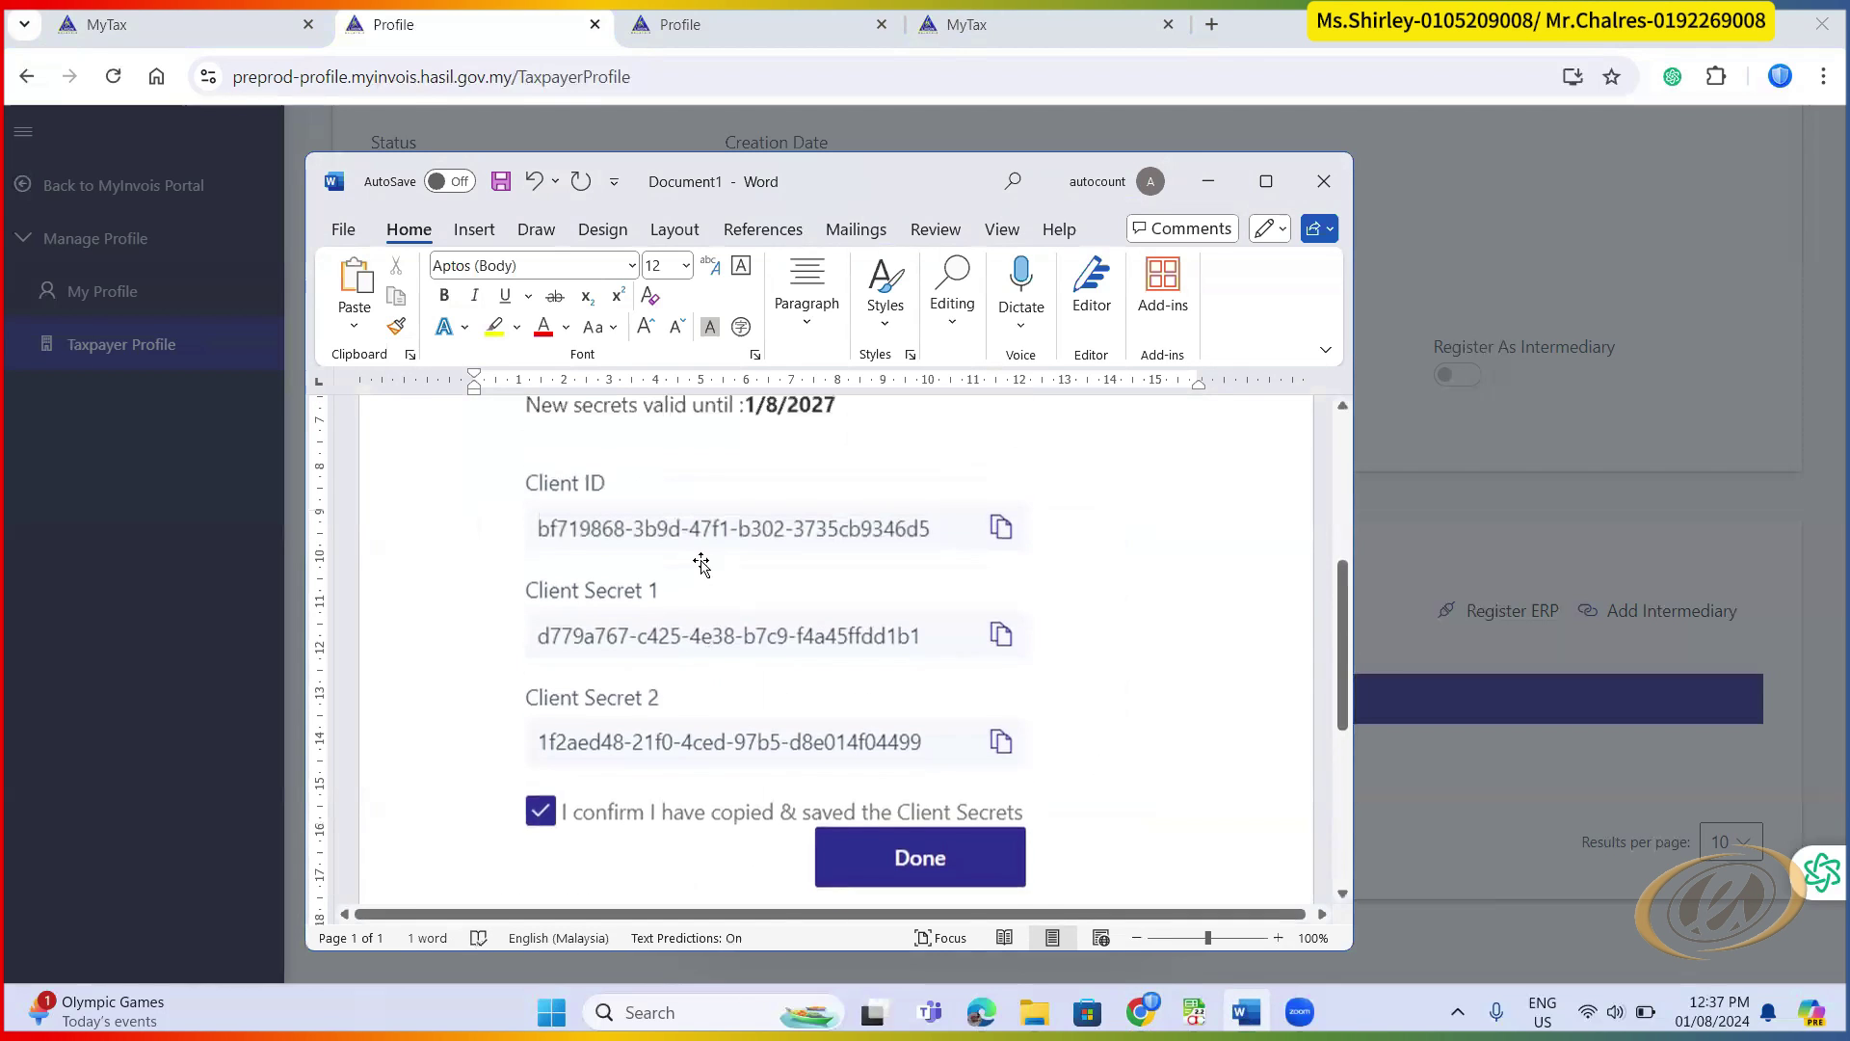
# - Copy Client Secret 1 into the Word note below the Client ID
pyautogui.click(1536, 410)
pyautogui.click(1108, 636)
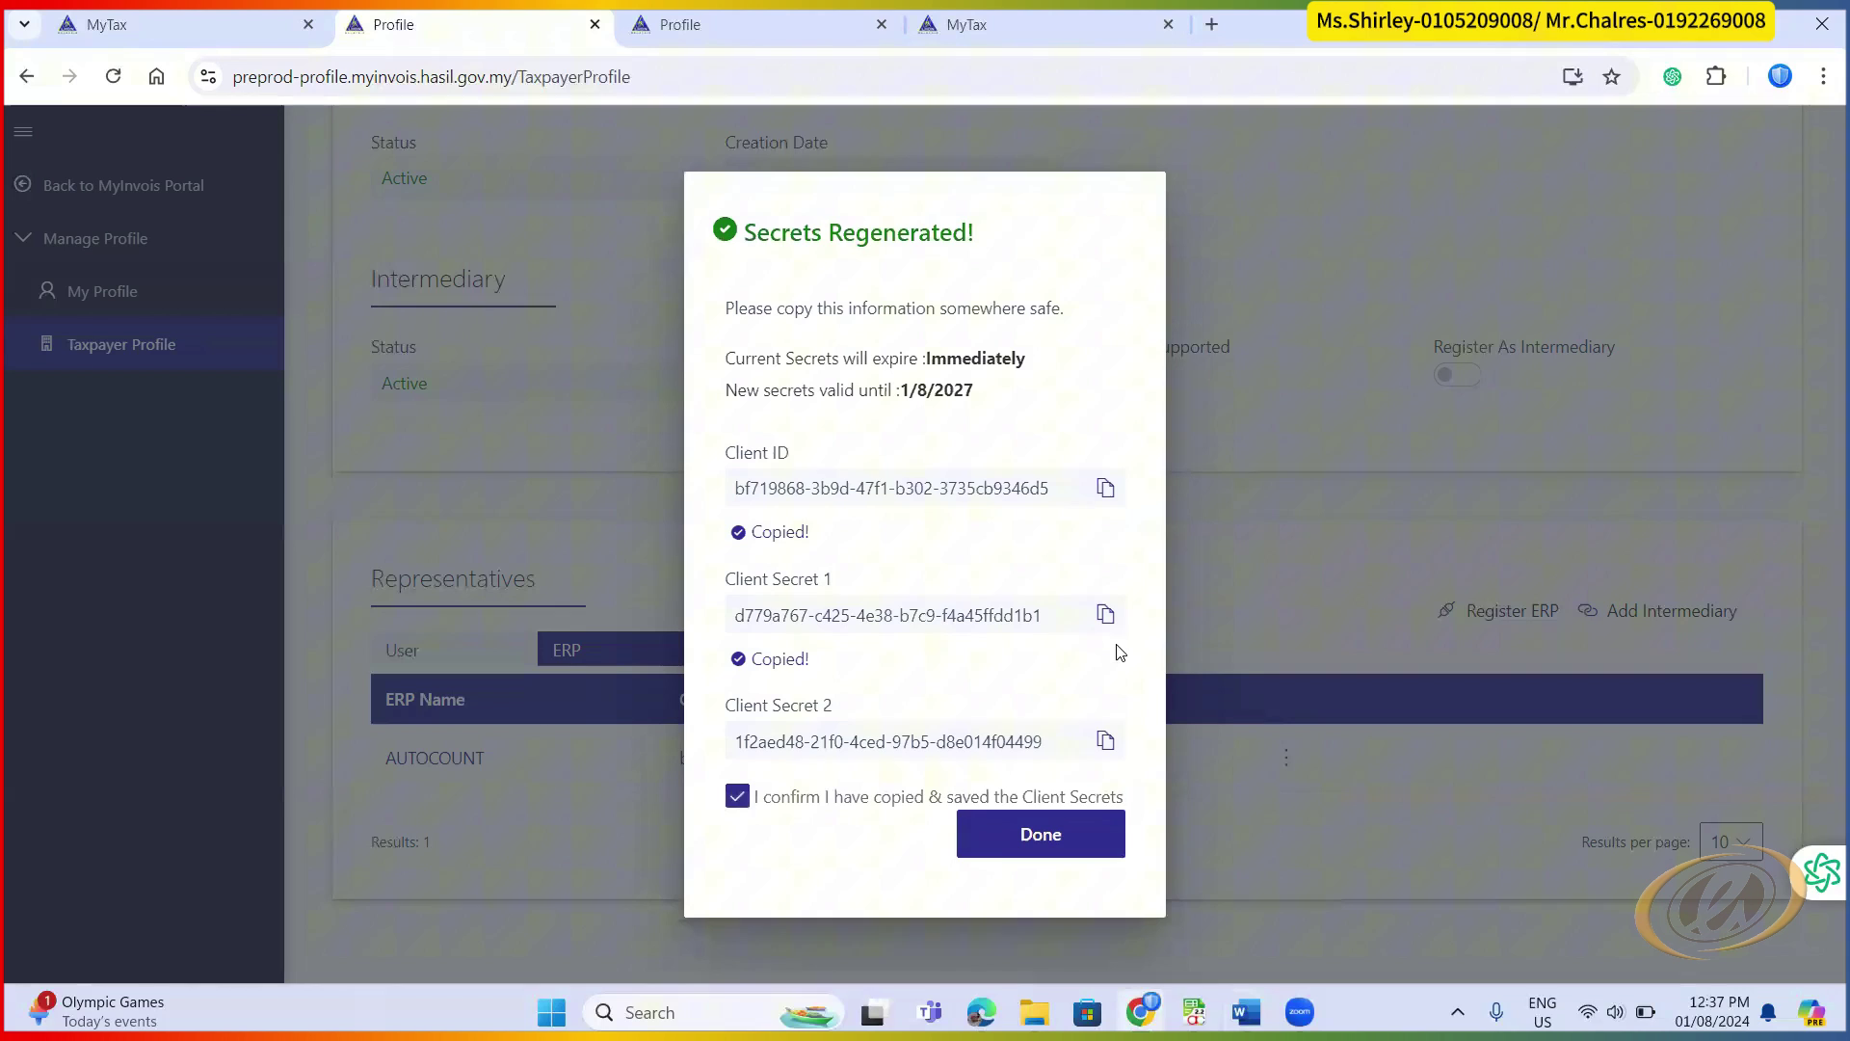
pyautogui.click(1246, 1011)
pyautogui.scroll(-5, 1066, 798)
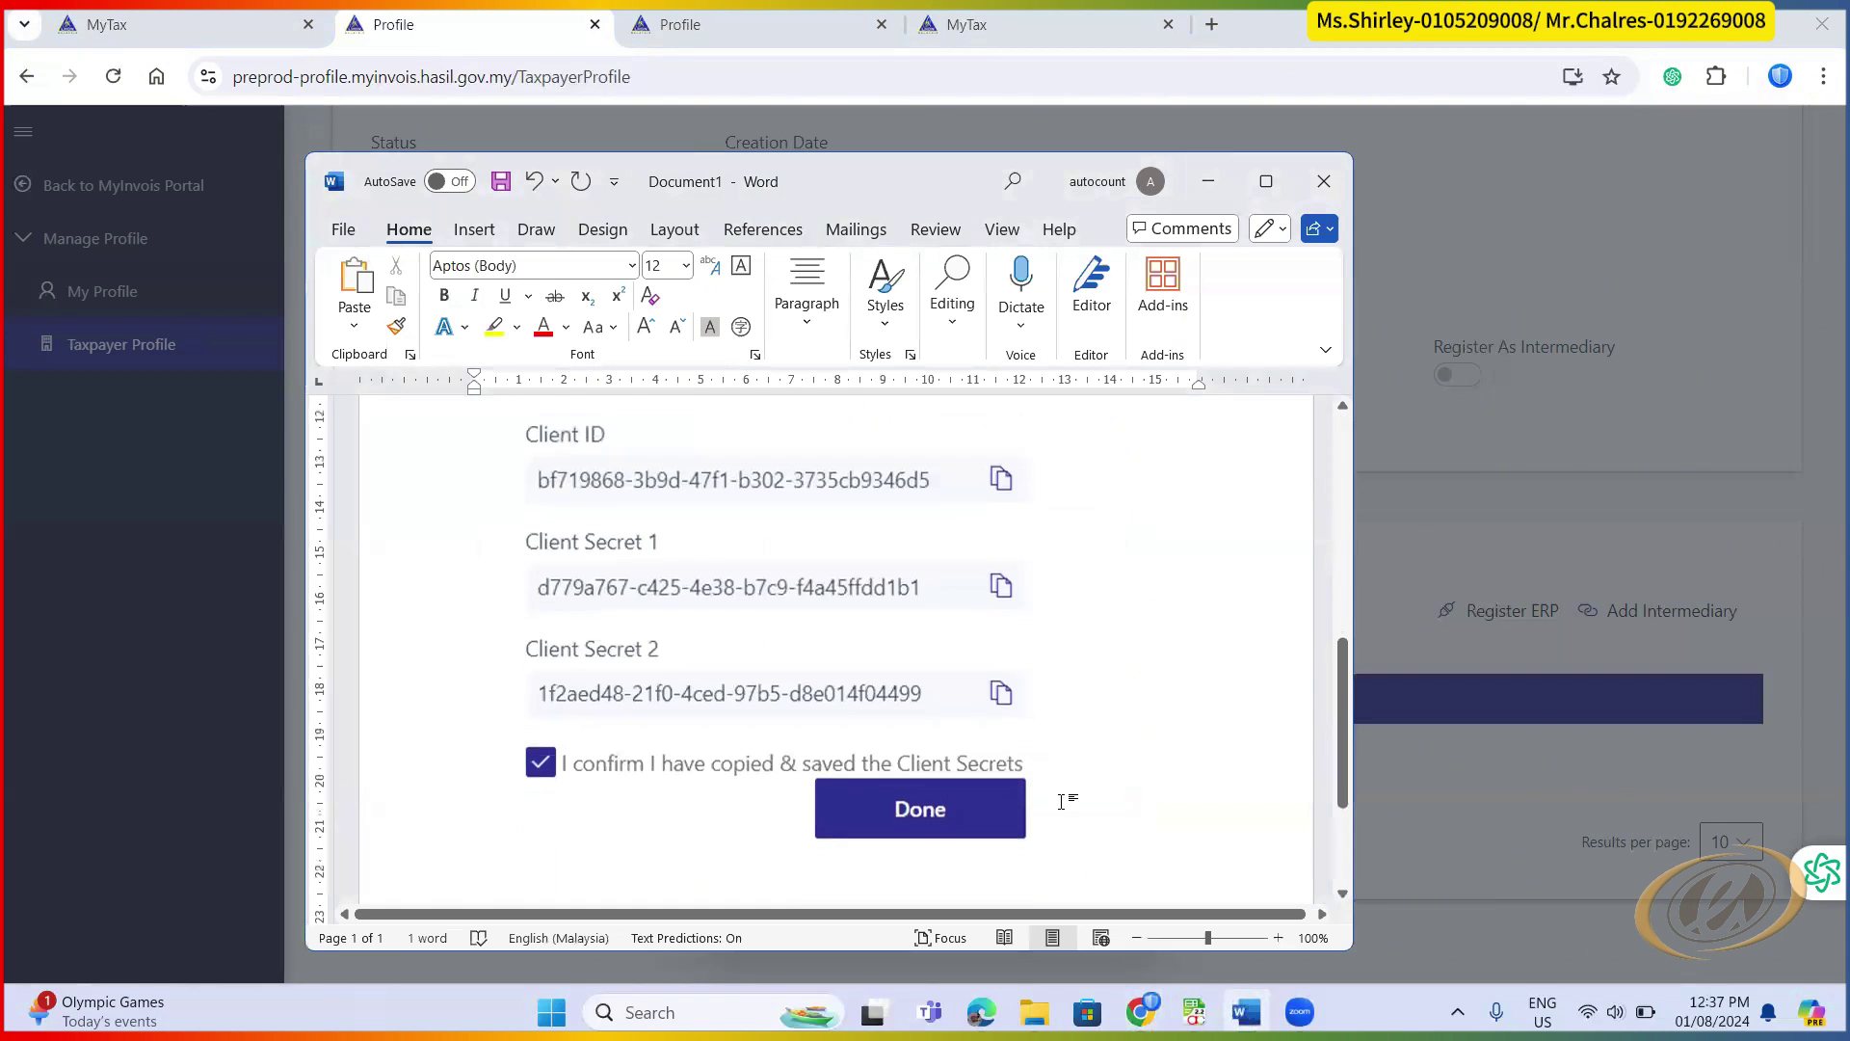
pyautogui.hotkey('ctrl', 'v')
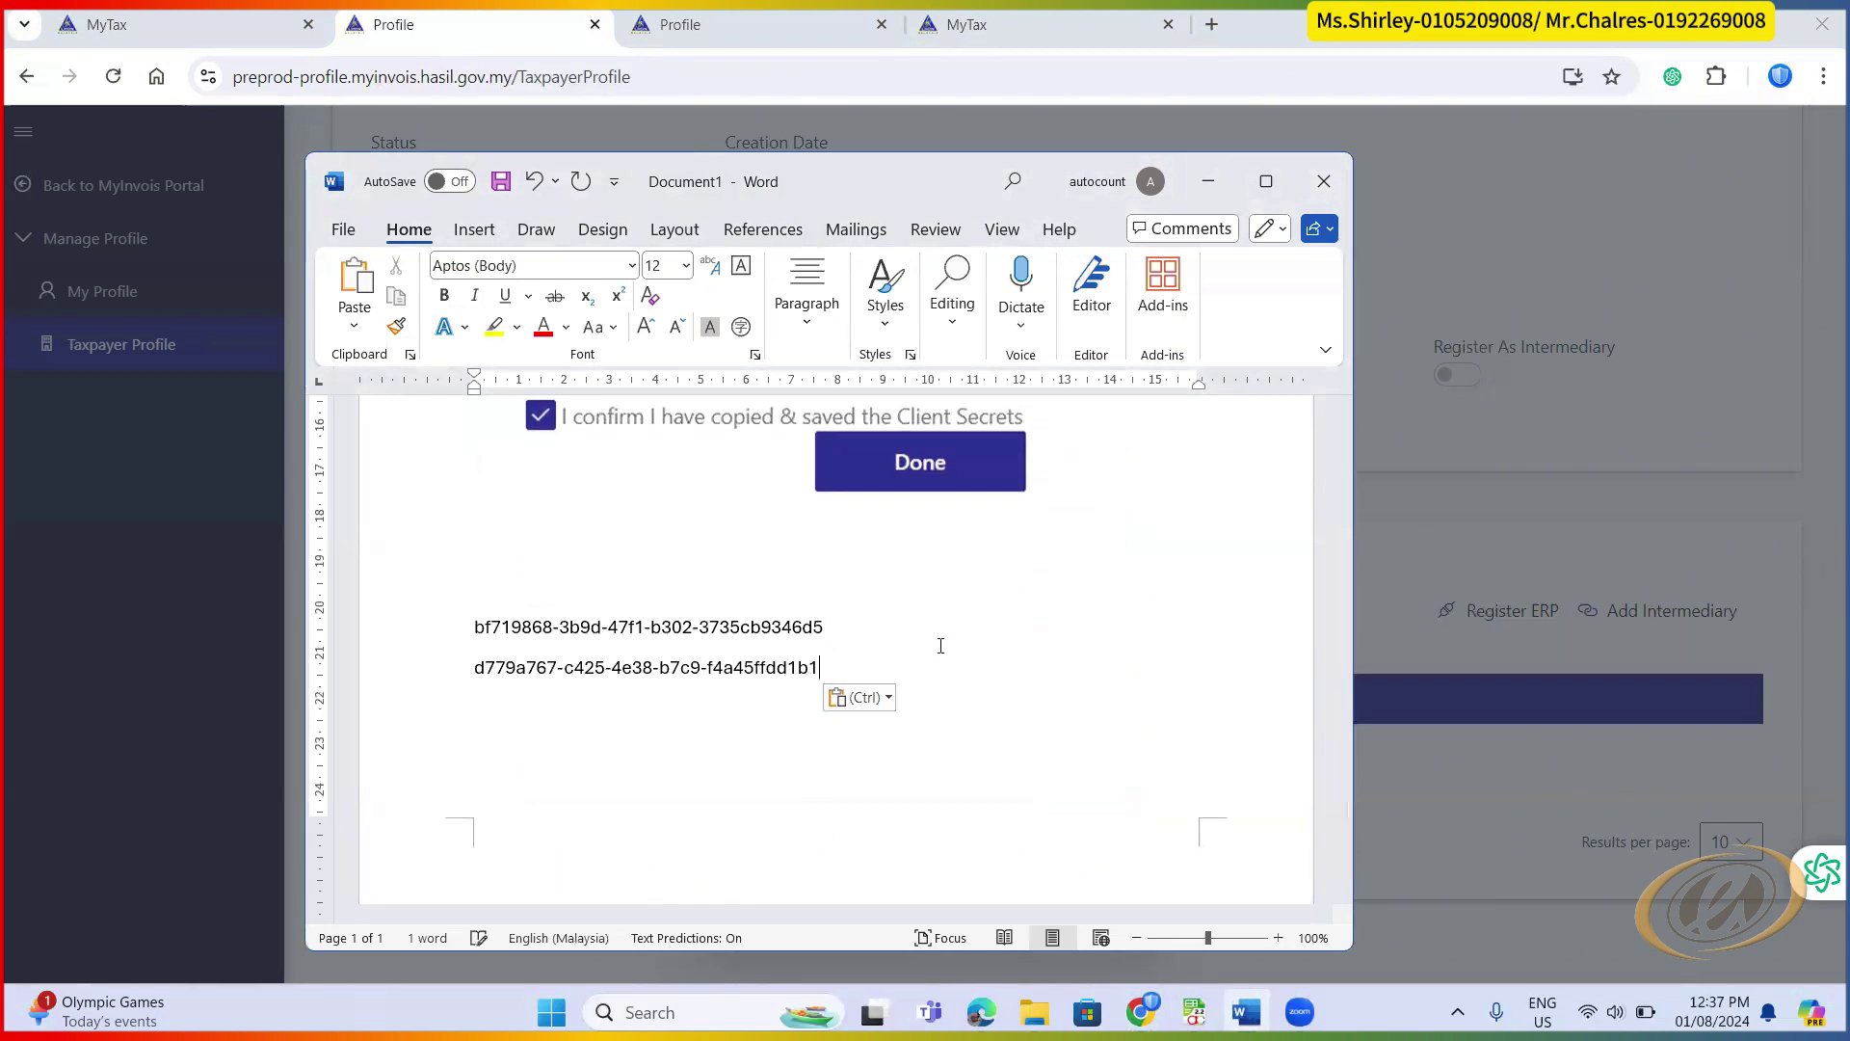
# - Paste Client Secret 2 into the Word note, then close the Secrets Regenerated confirmation
pyautogui.click(1412, 559)
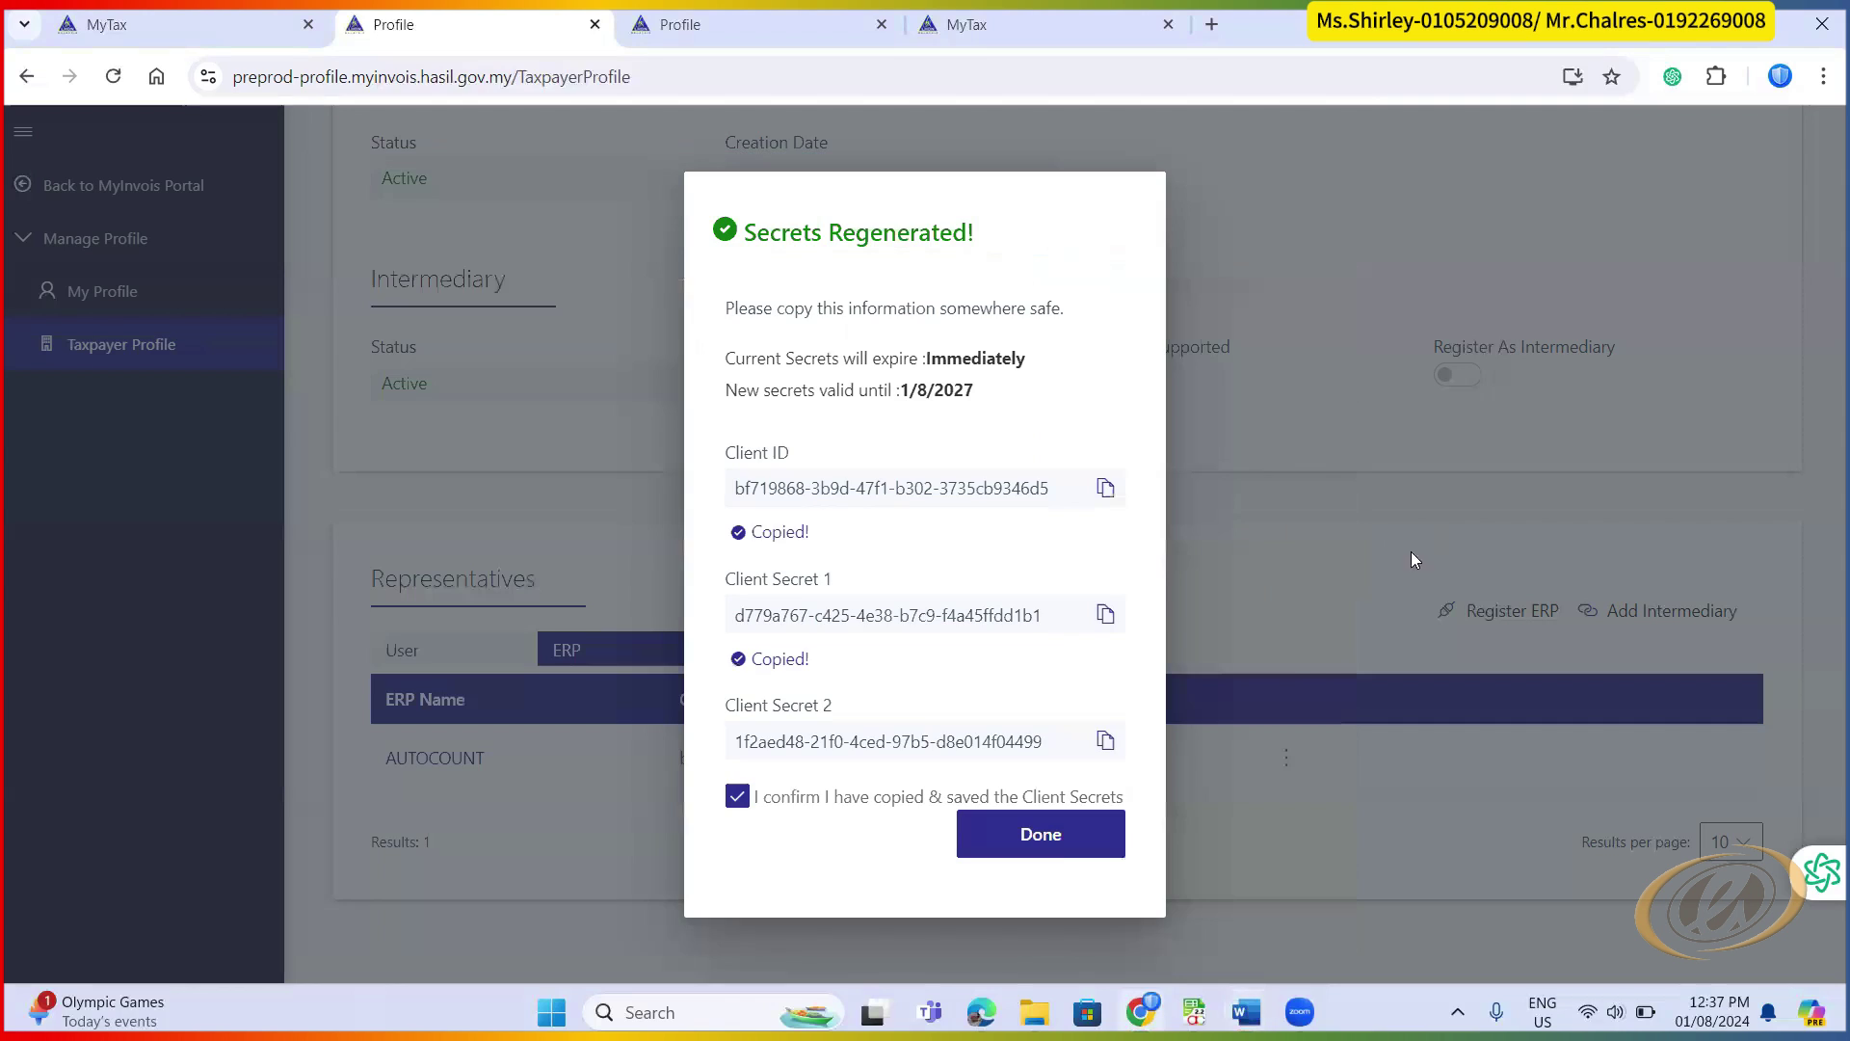
pyautogui.click(1105, 742)
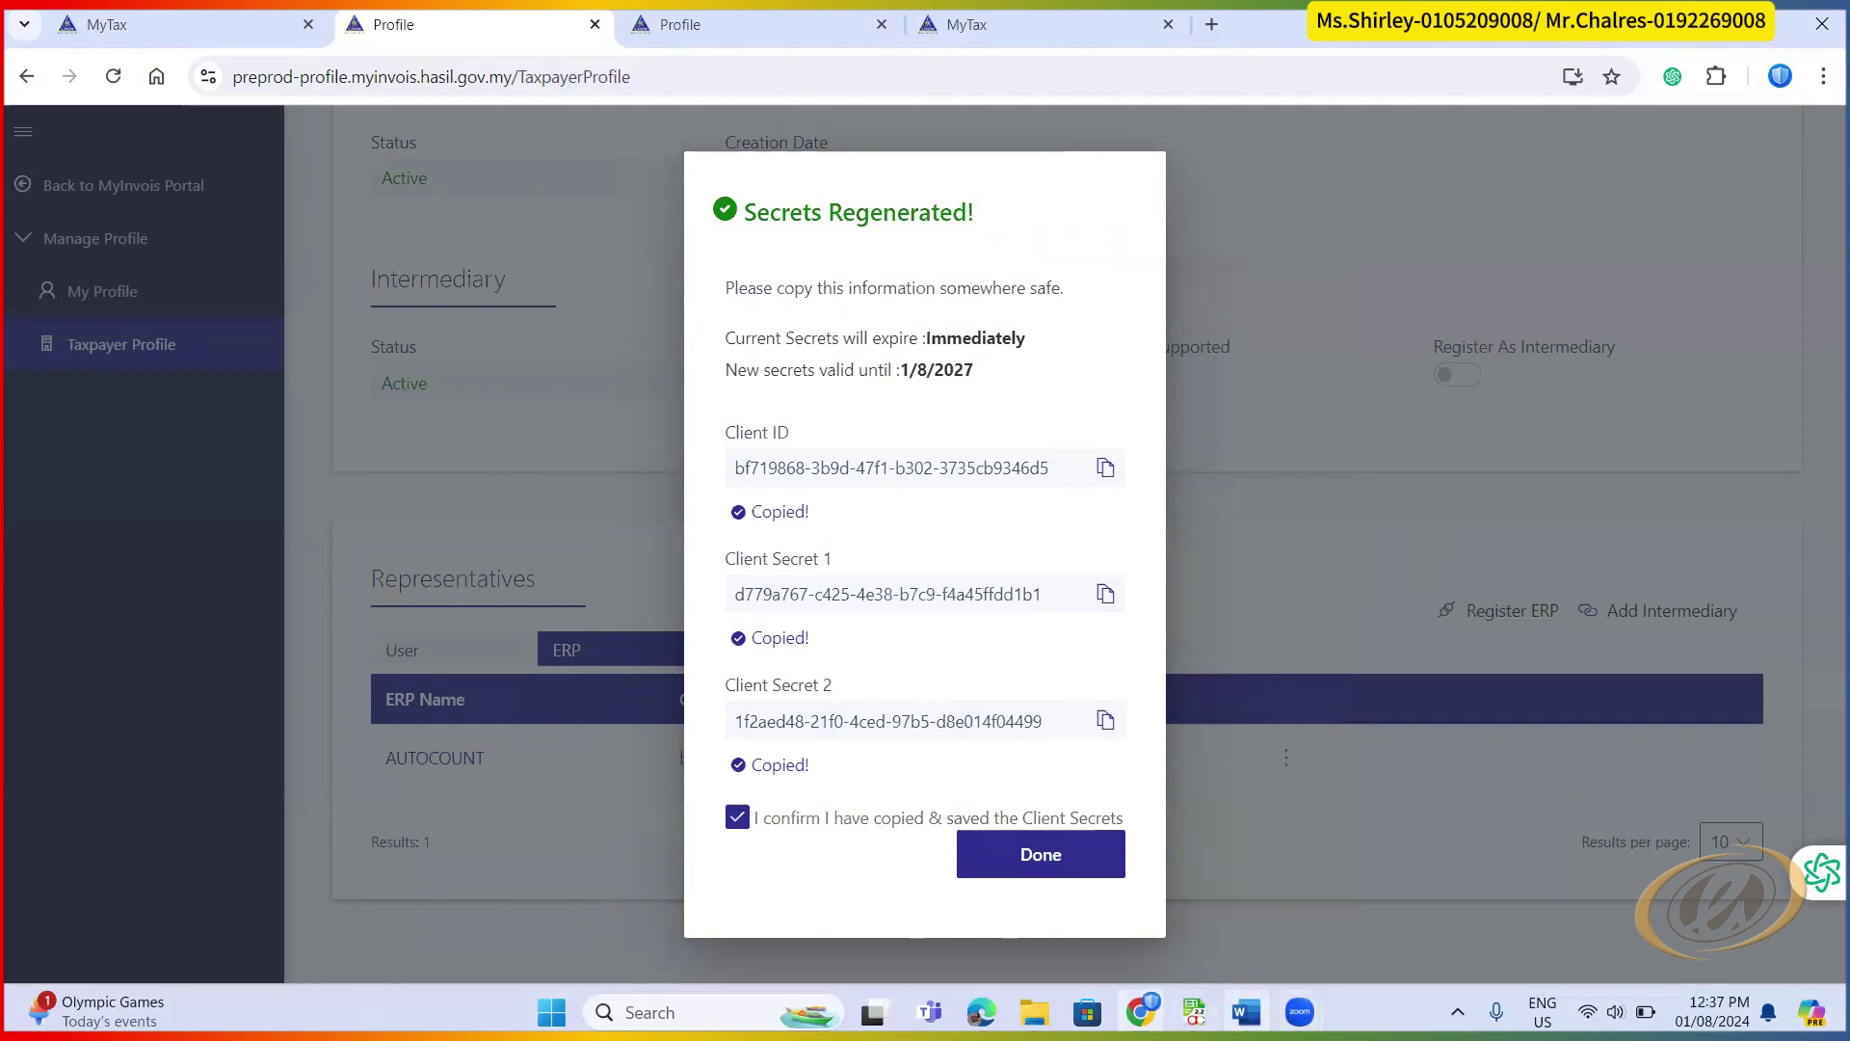
pyautogui.click(1245, 1012)
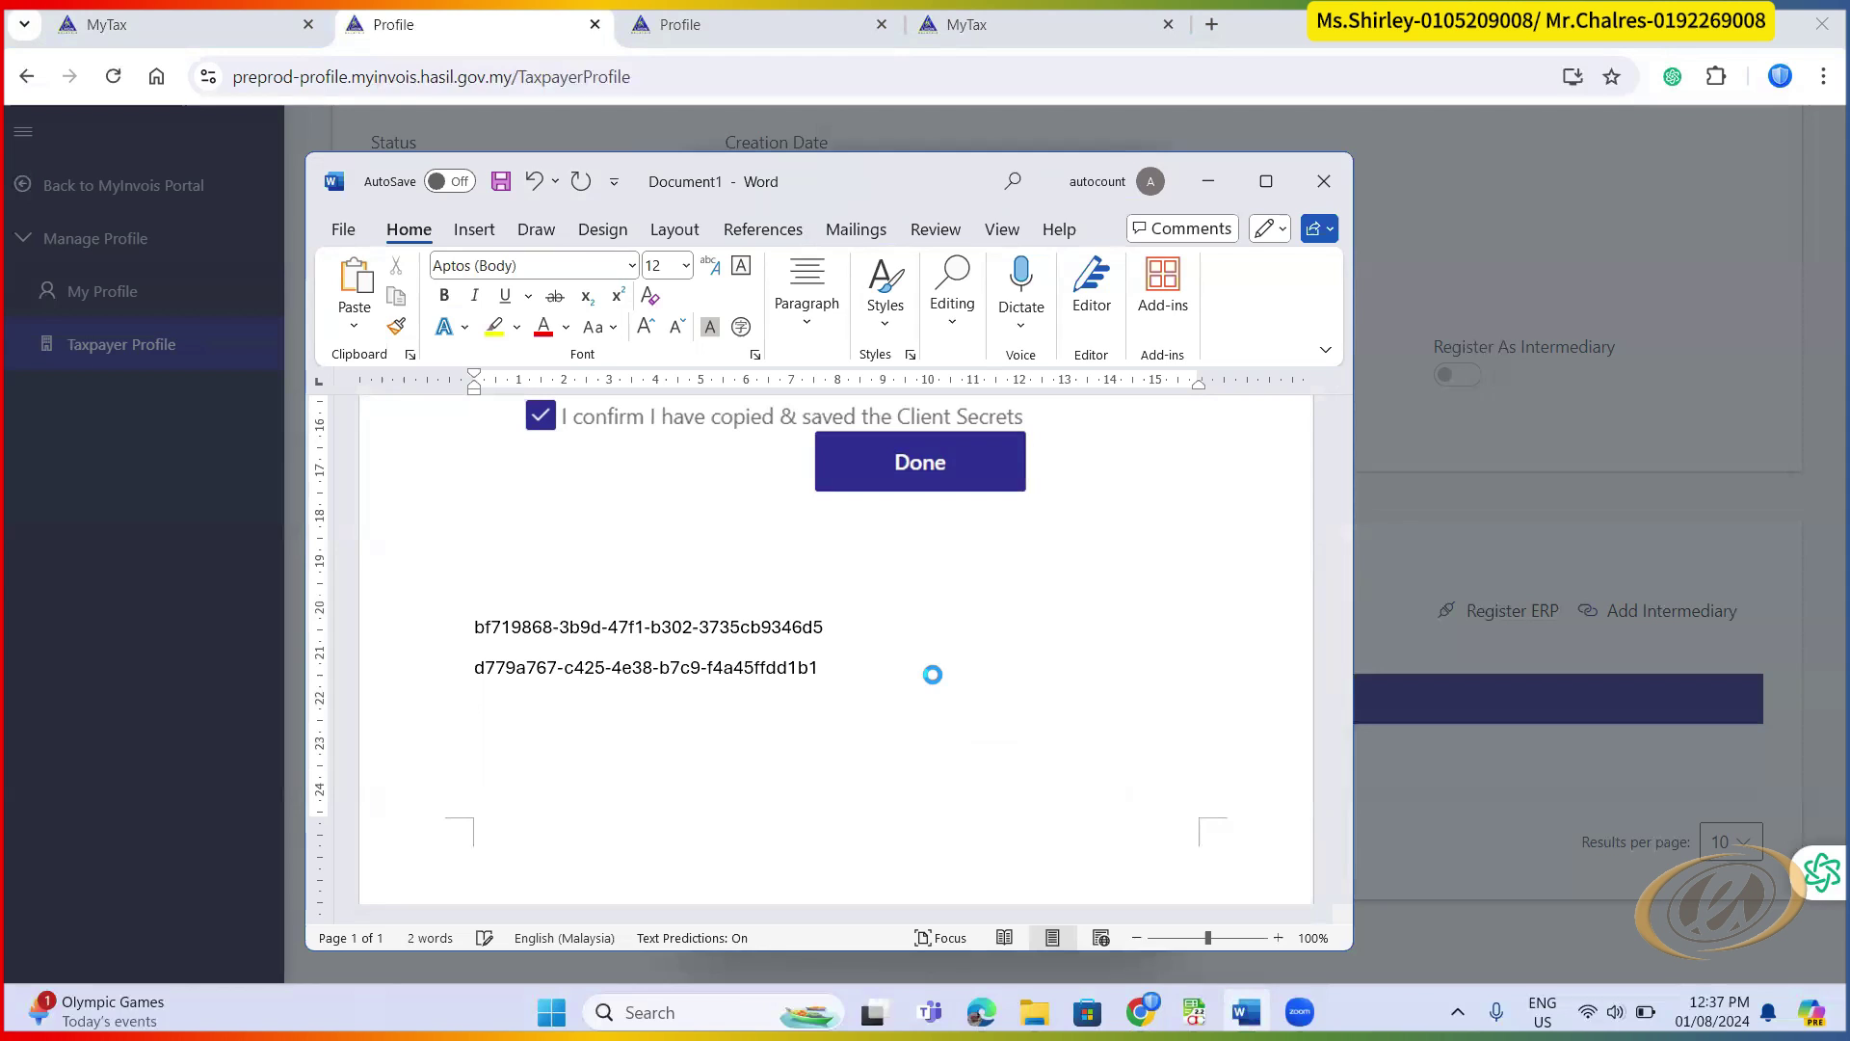
pyautogui.press('Return')
pyautogui.hotkey('ctrl', 'v')
pyautogui.click(1208, 182)
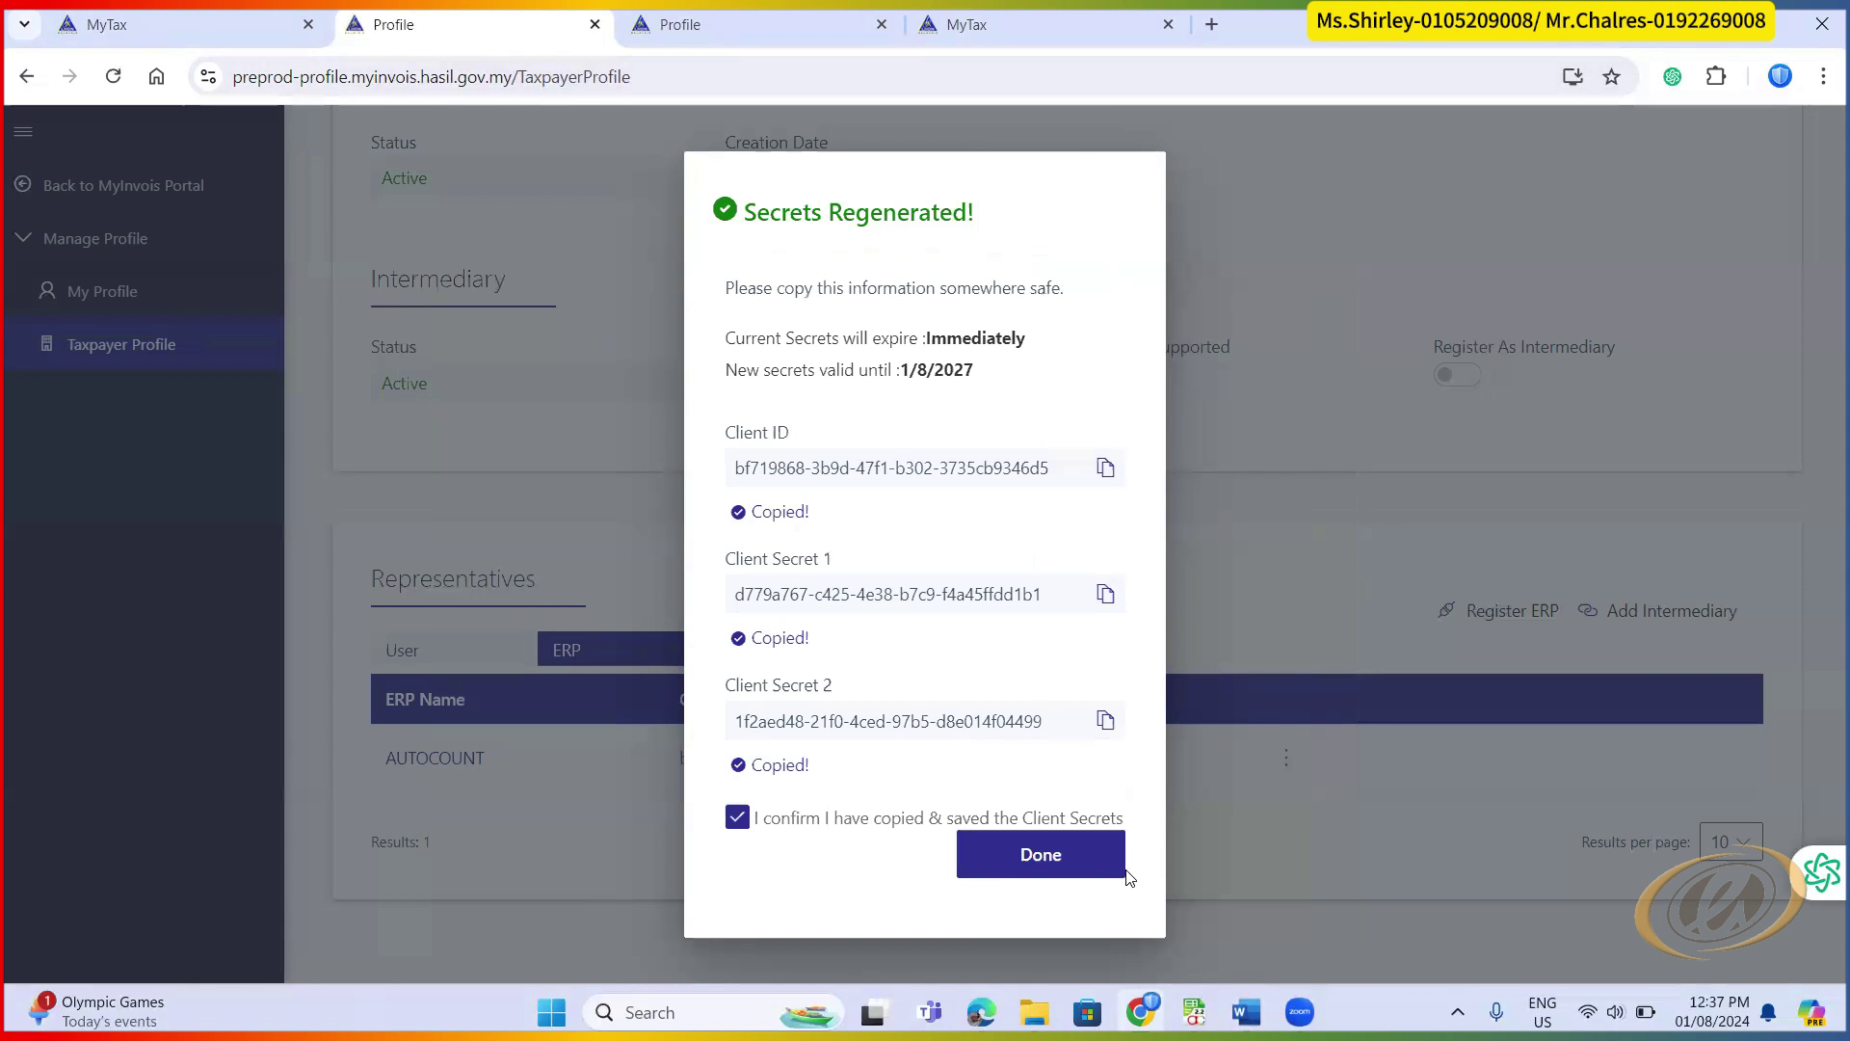
pyautogui.click(1080, 858)
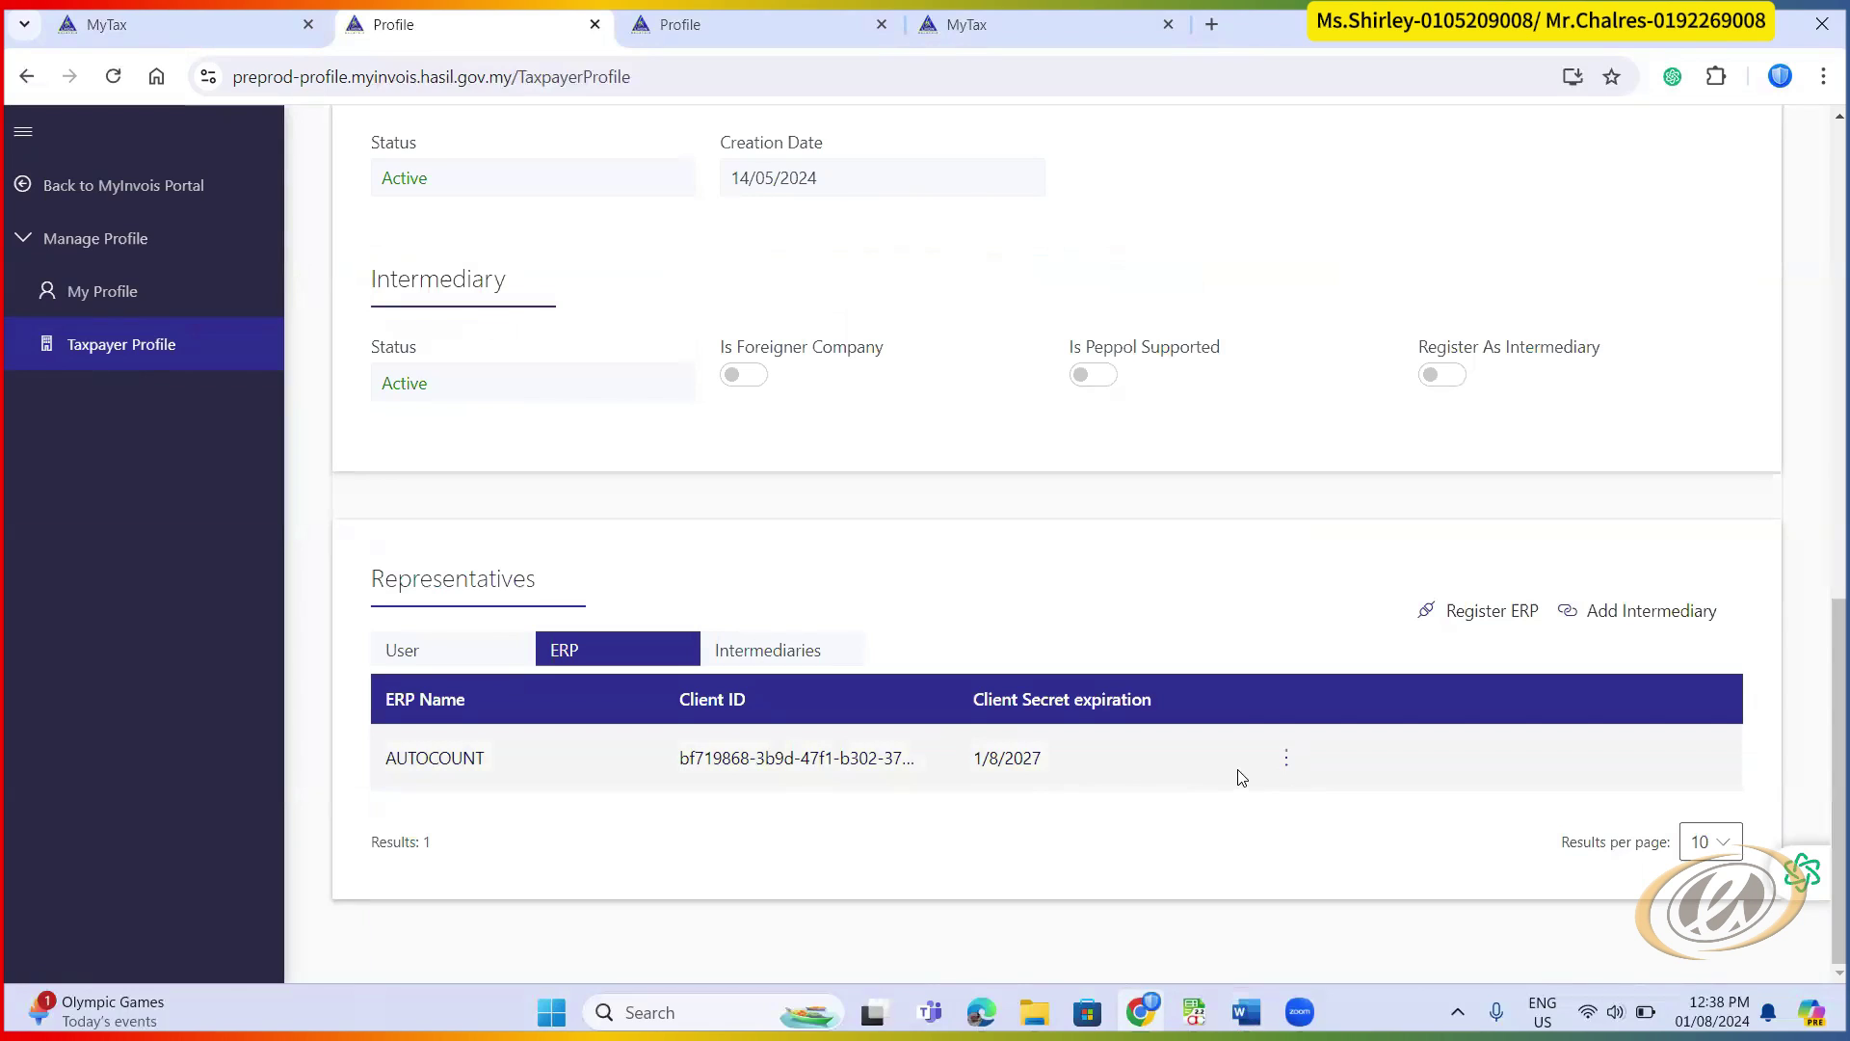
pyautogui.click(1287, 766)
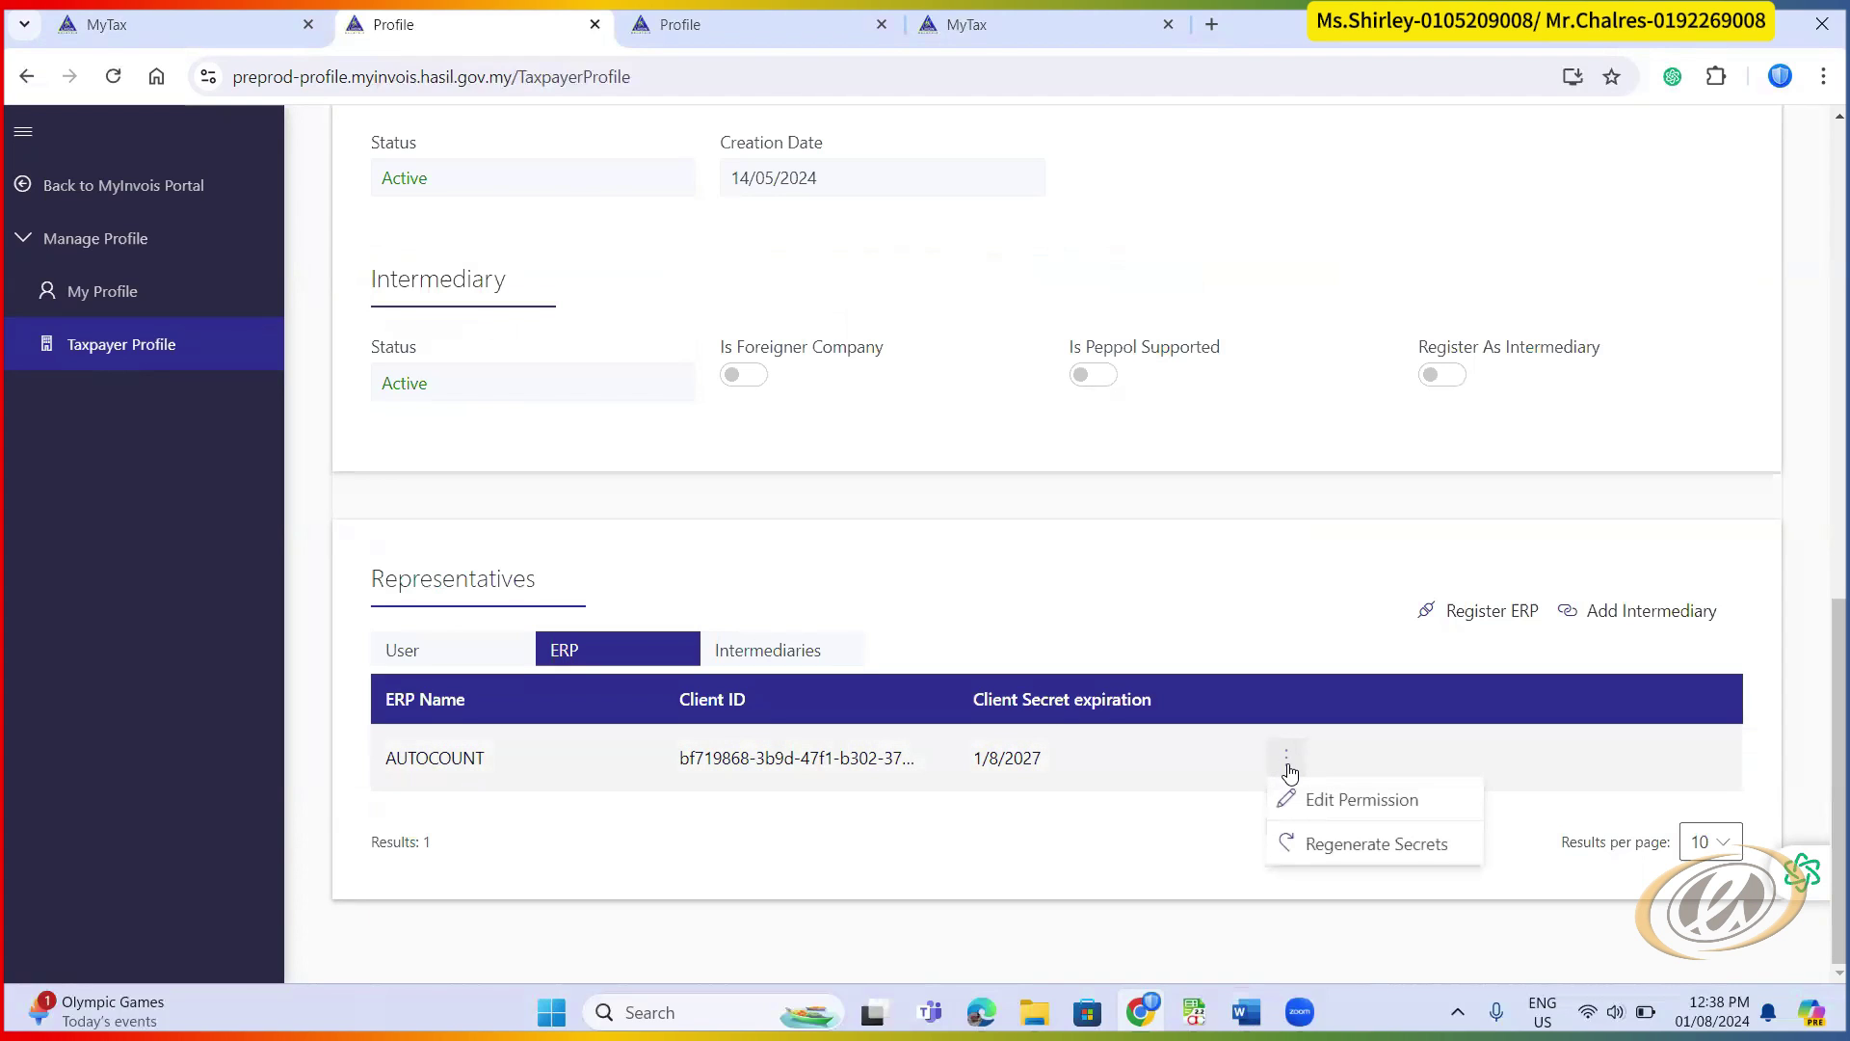
pyautogui.click(1425, 848)
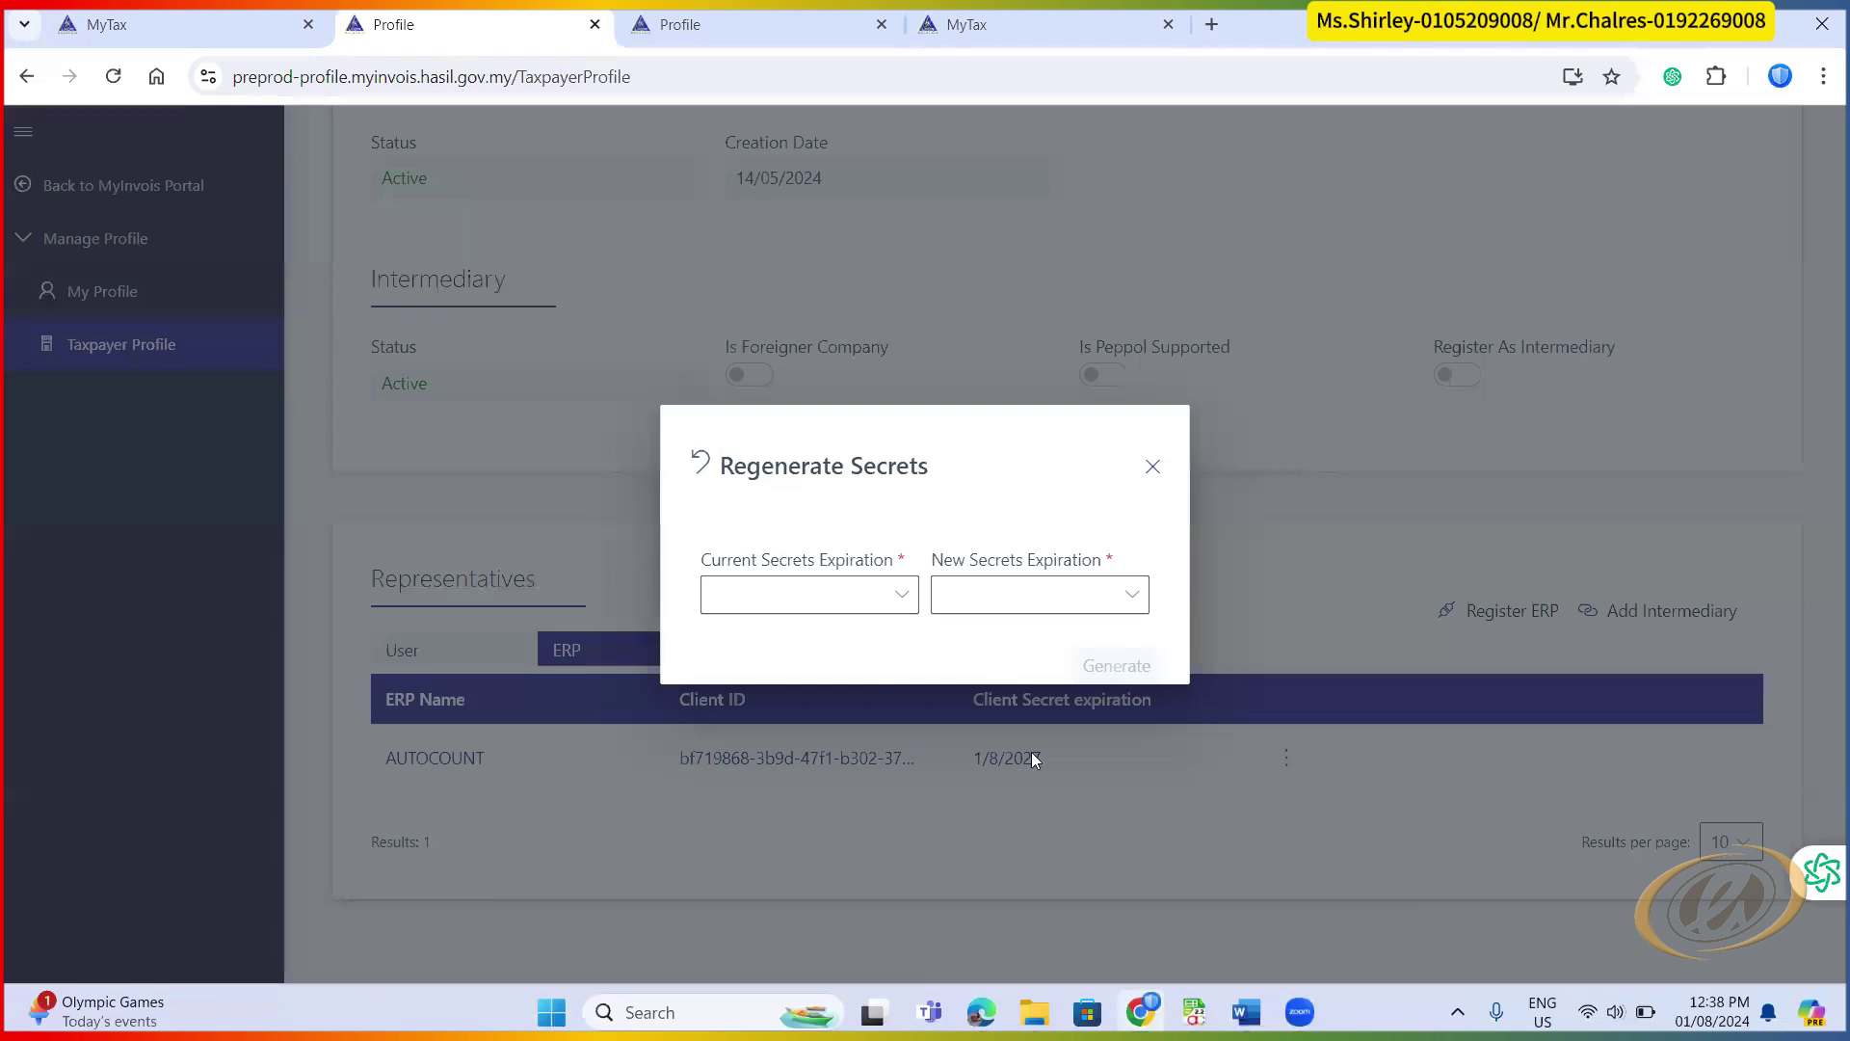
pyautogui.click(902, 597)
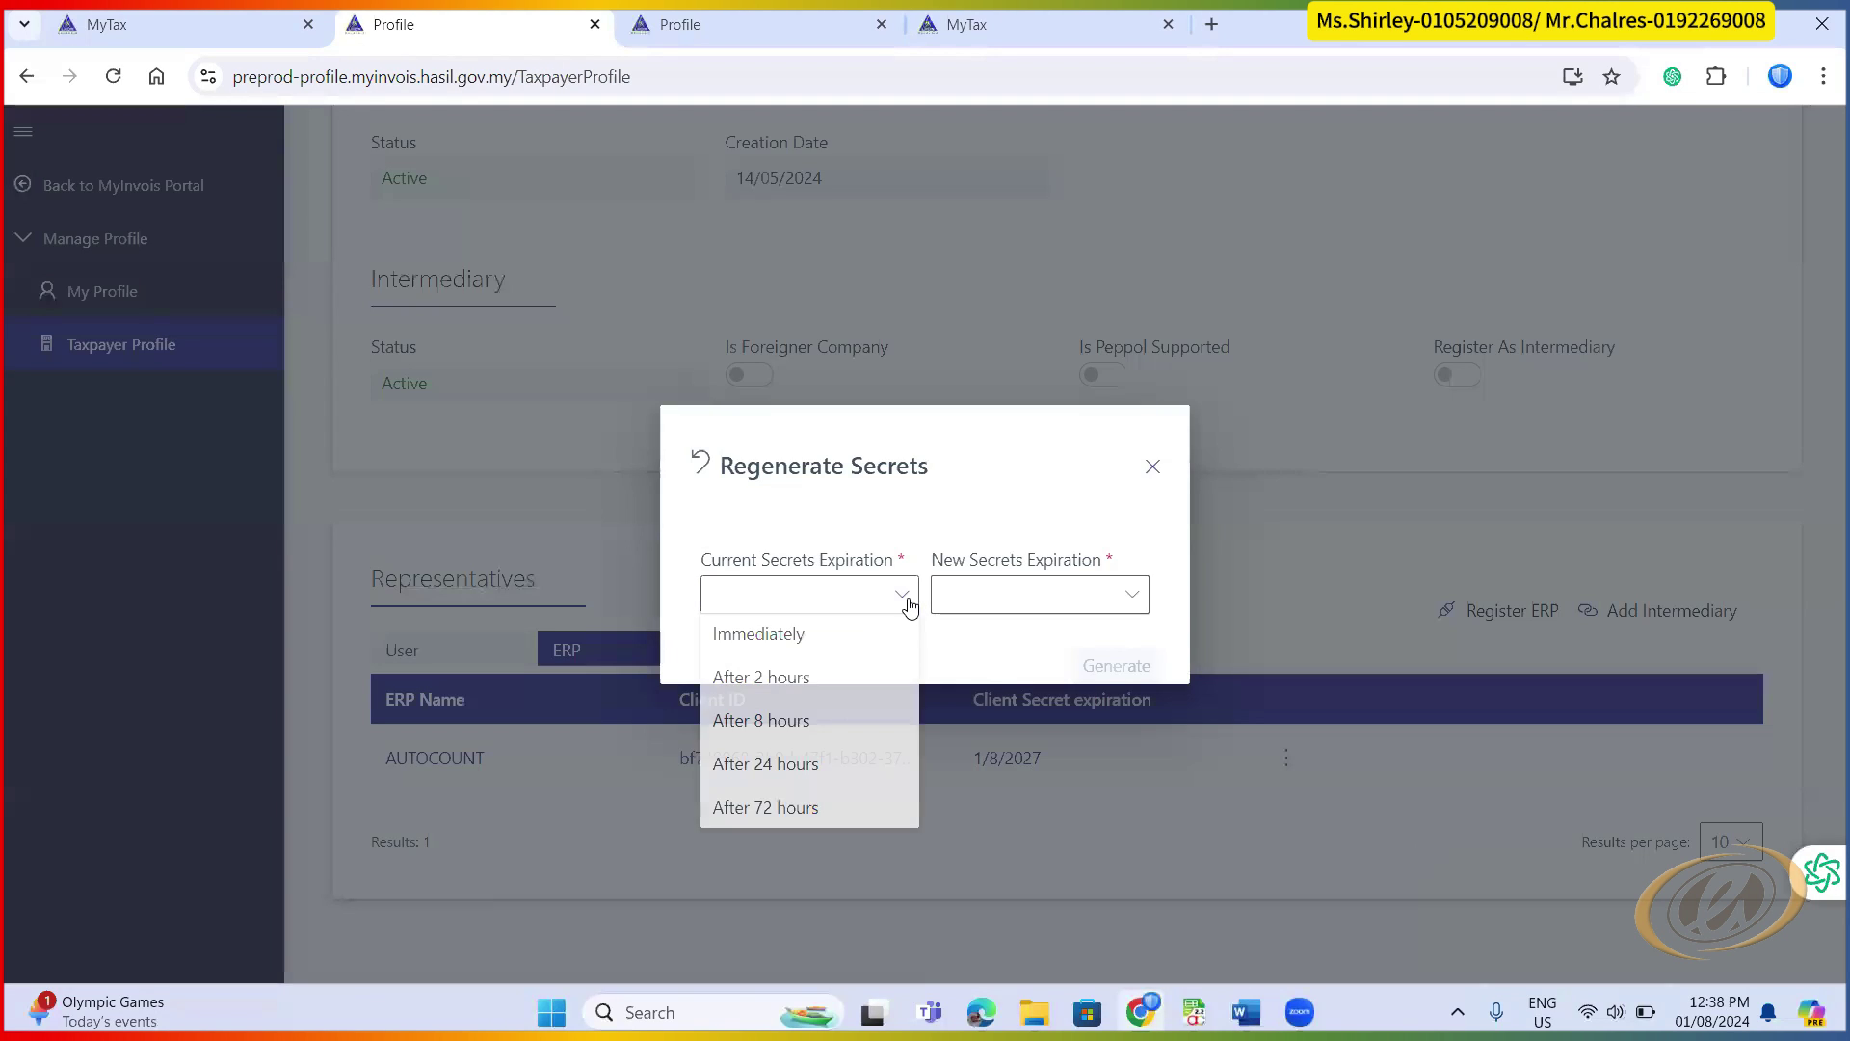
pyautogui.click(824, 643)
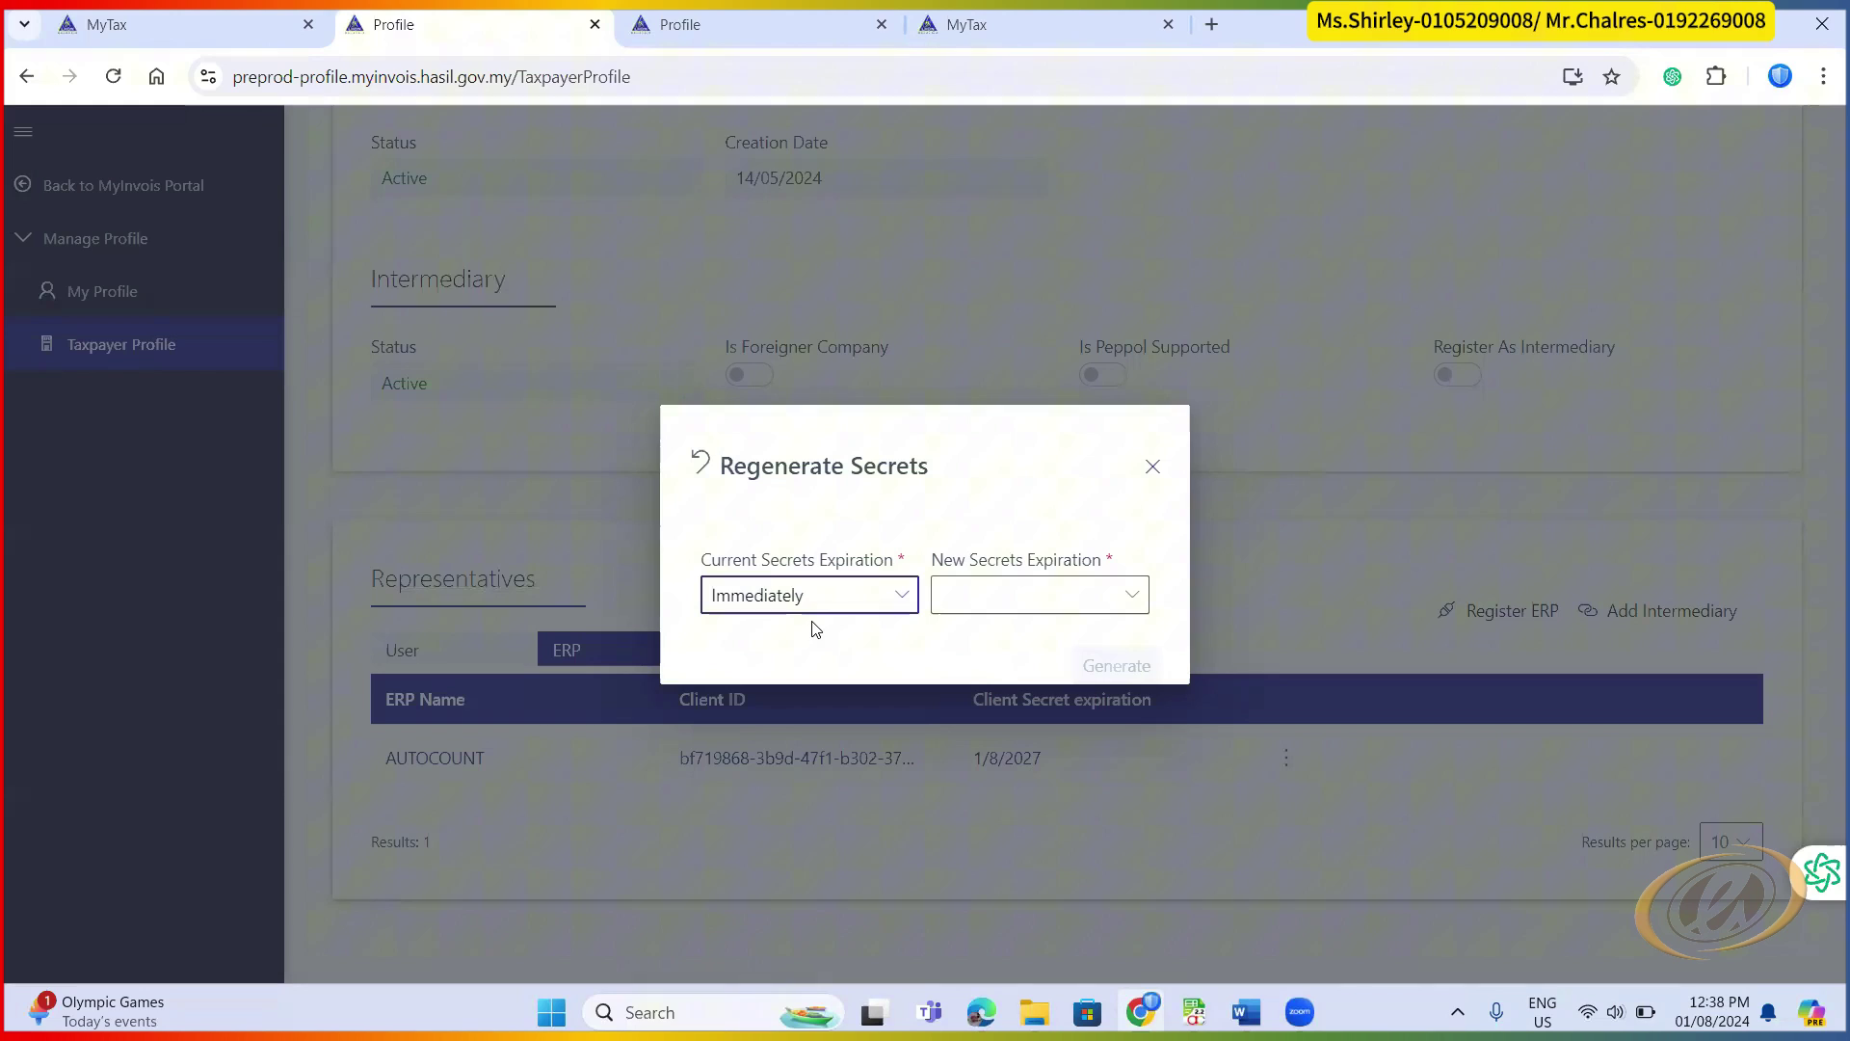
pyautogui.click(1133, 594)
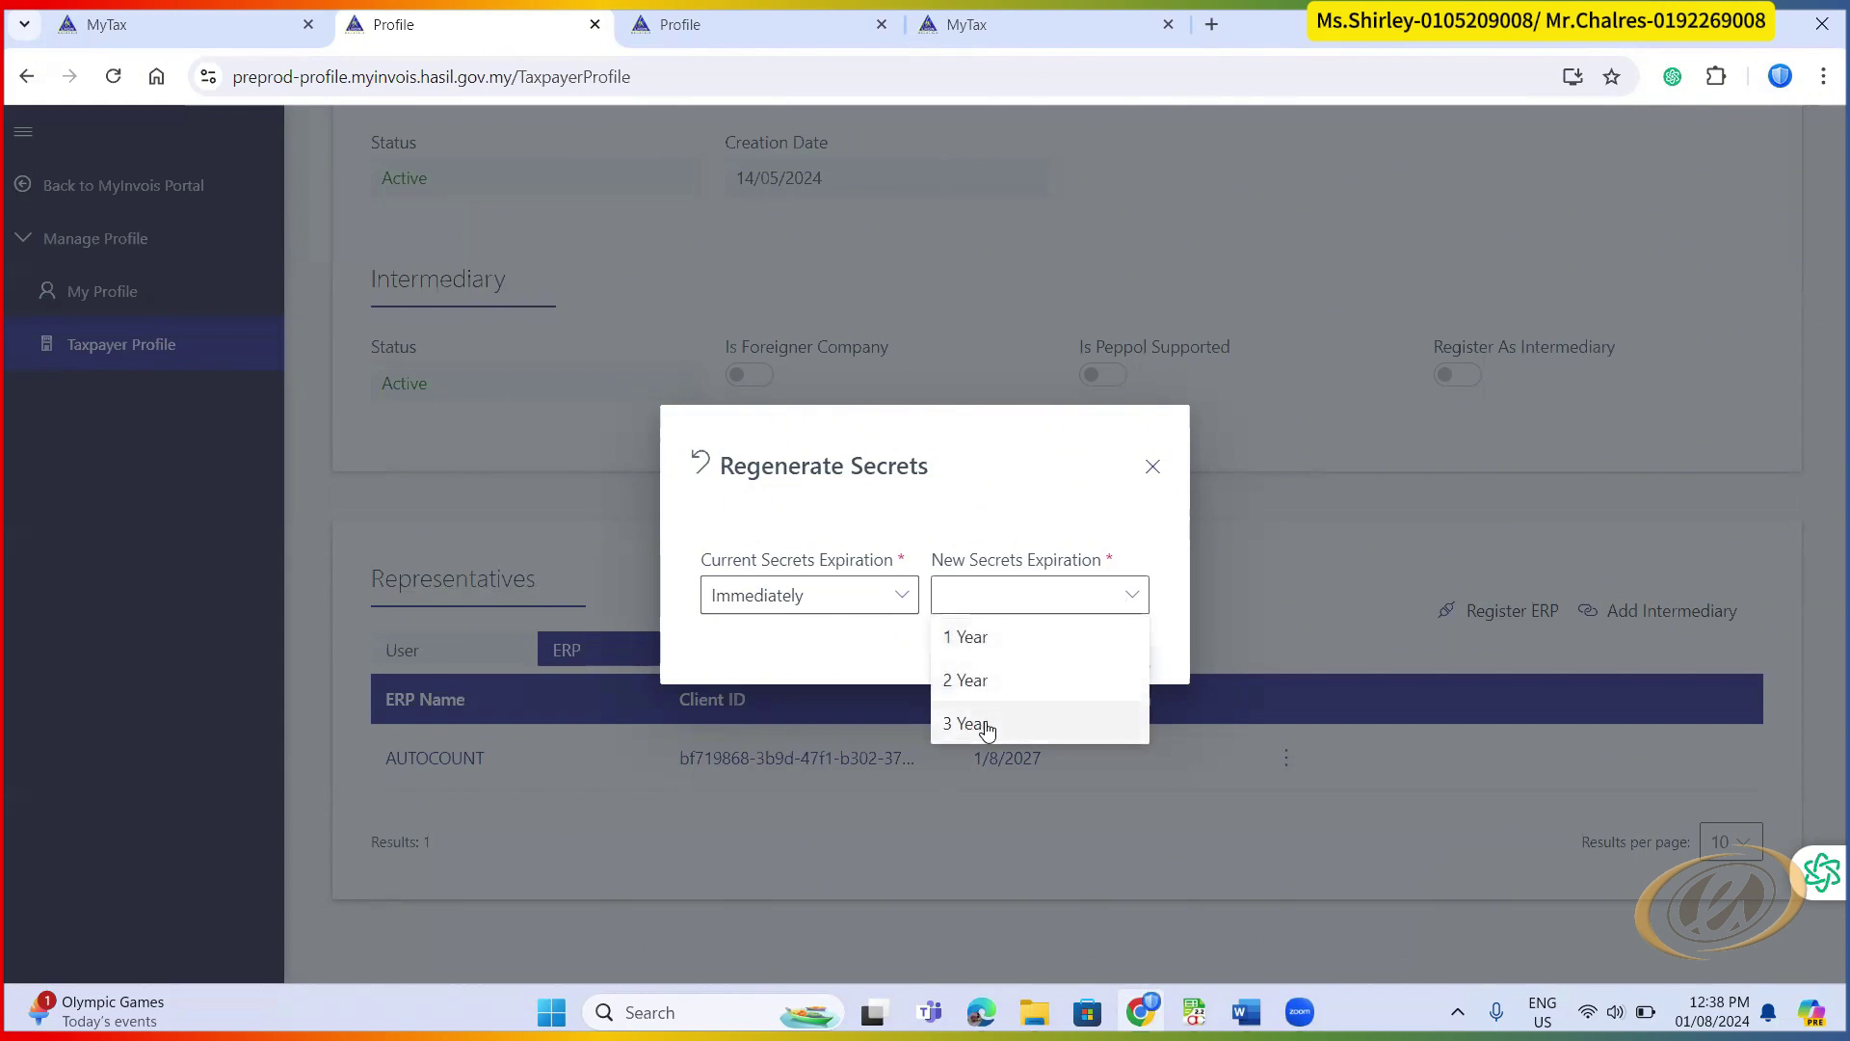
pyautogui.click(1152, 468)
pyautogui.click(1152, 466)
# - Maximize the Word note, select the three saved secret lines, then return to the browser
pyautogui.click(993, 828)
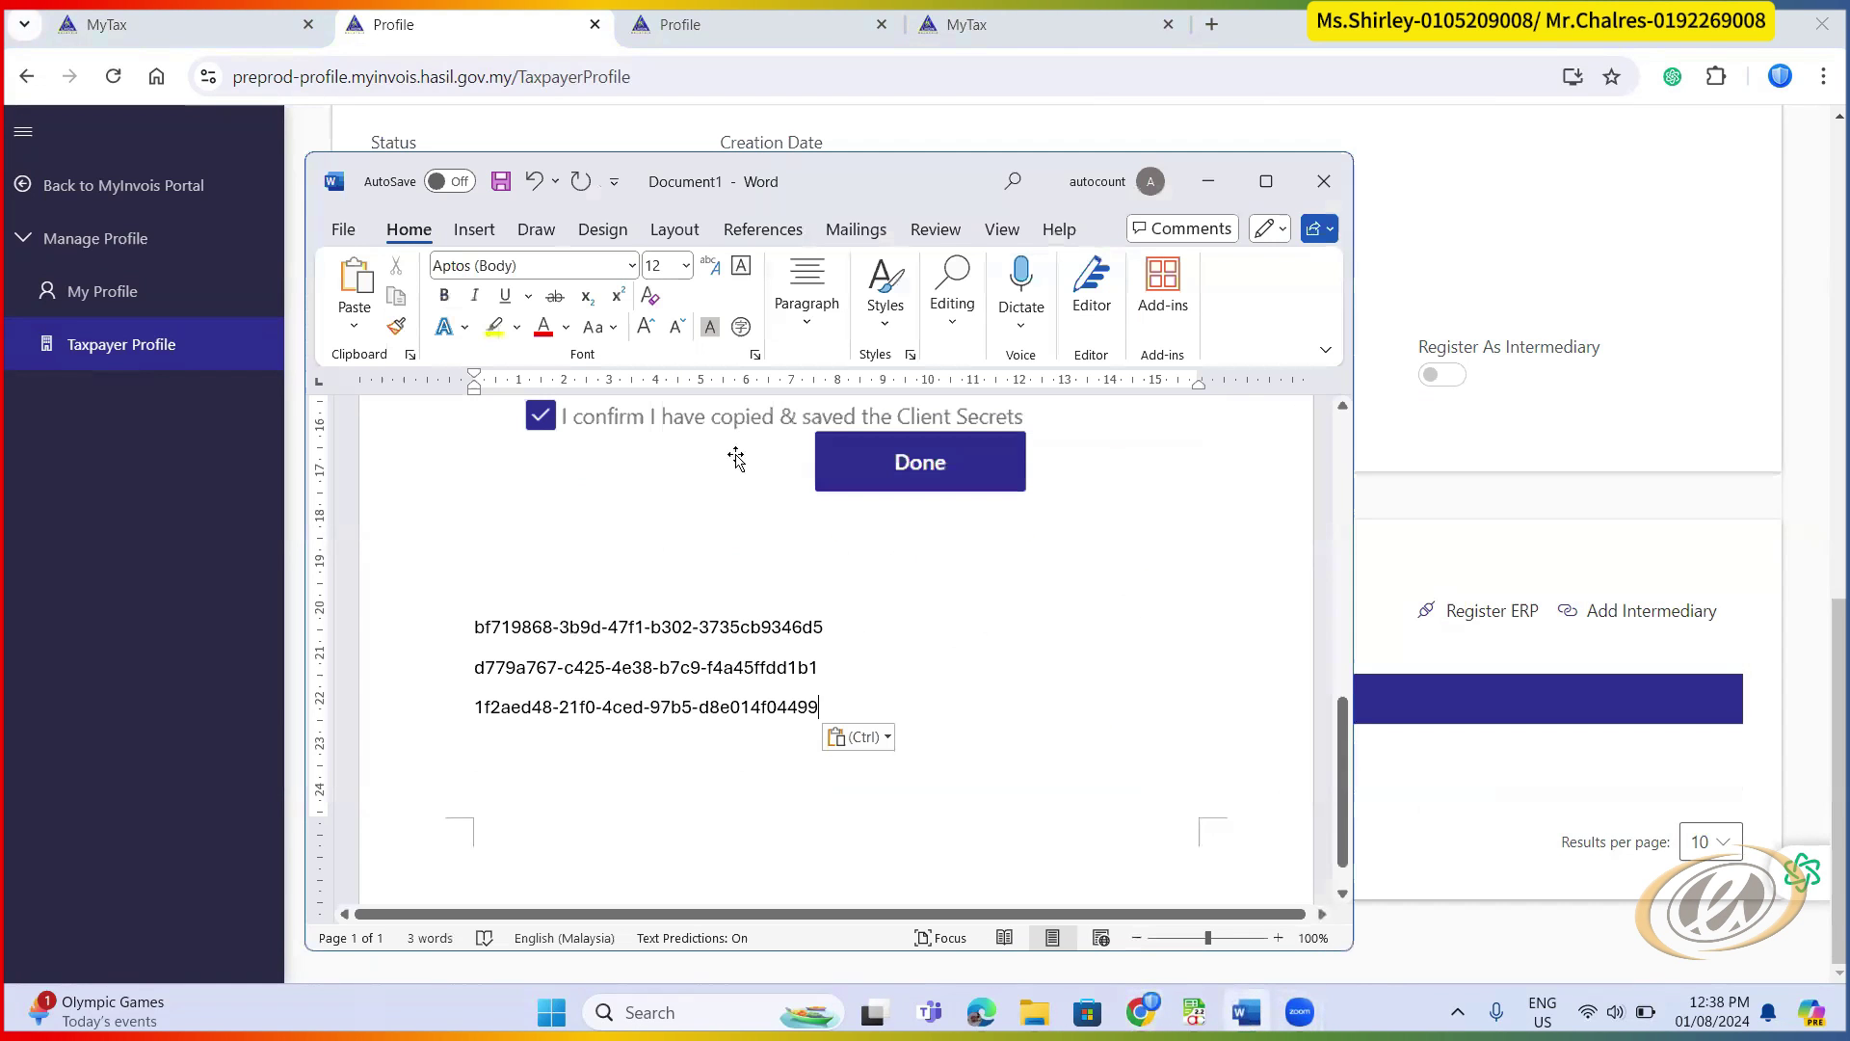
pyautogui.click(1265, 182)
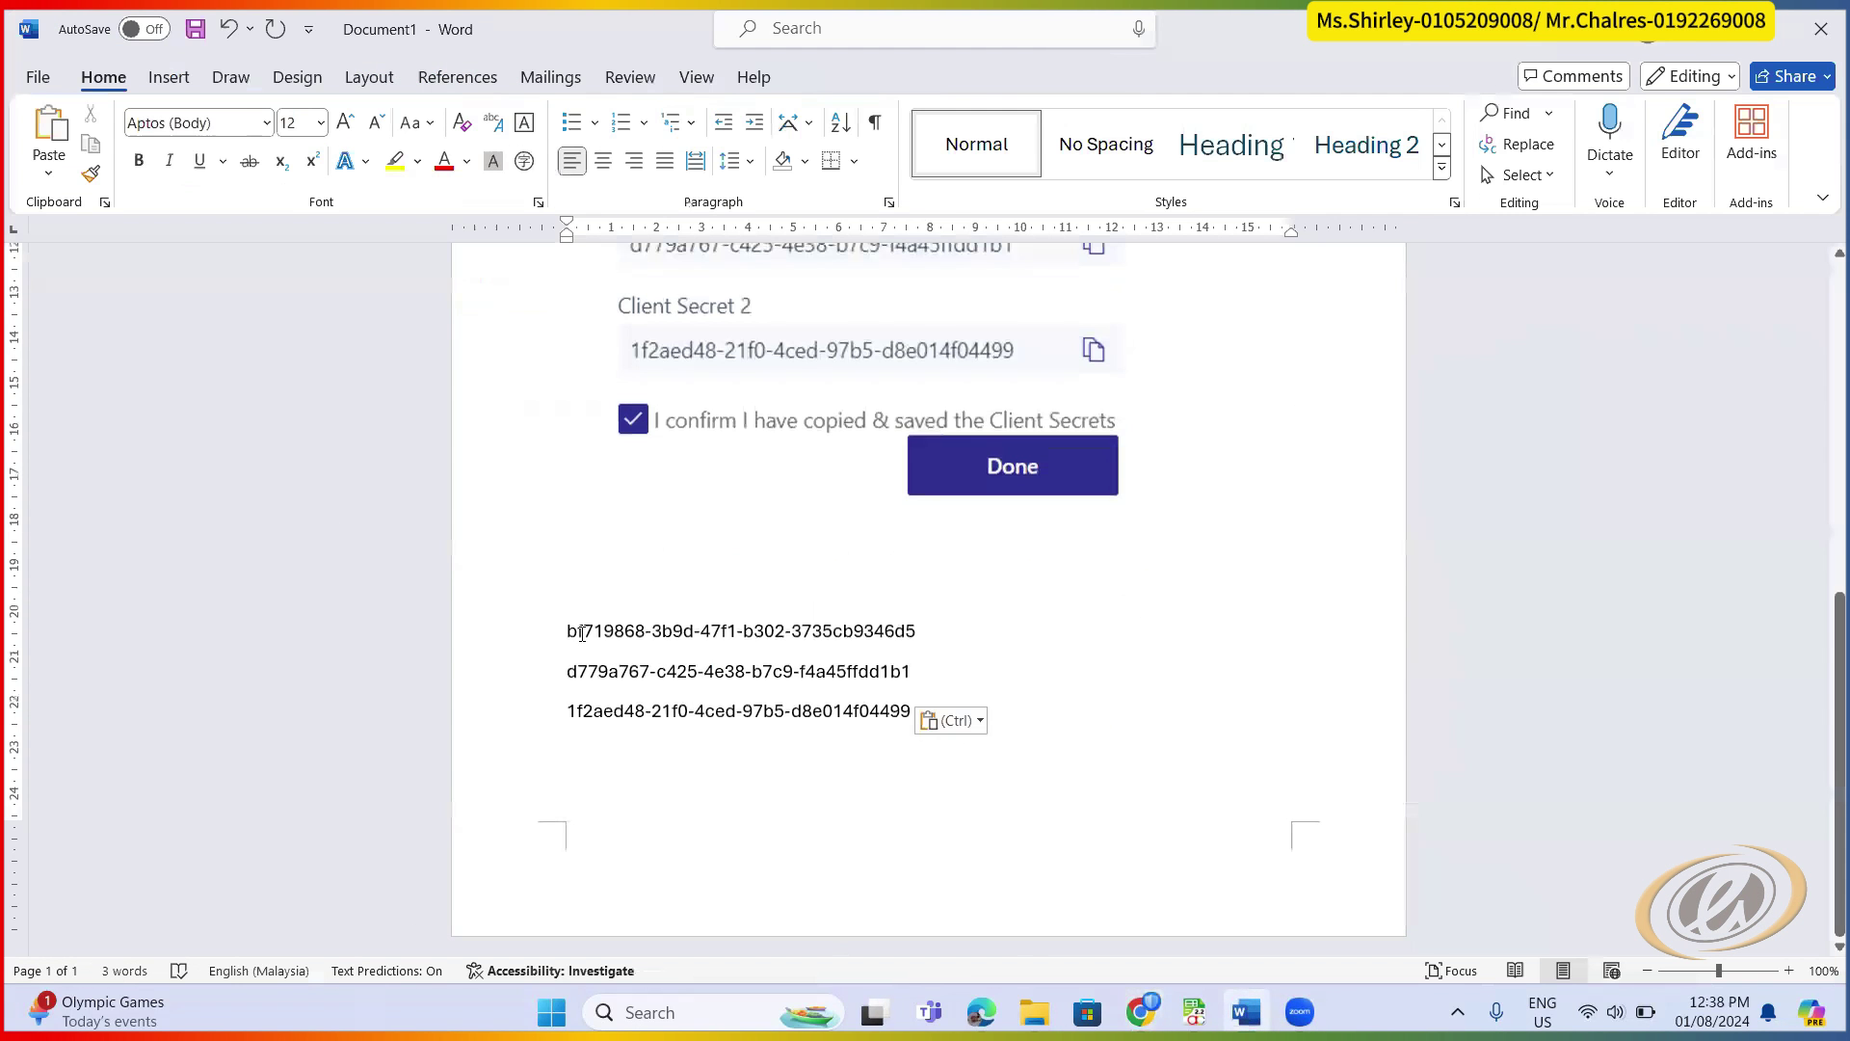
pyautogui.moveTo(567, 631); pyautogui.dragTo(919, 710)
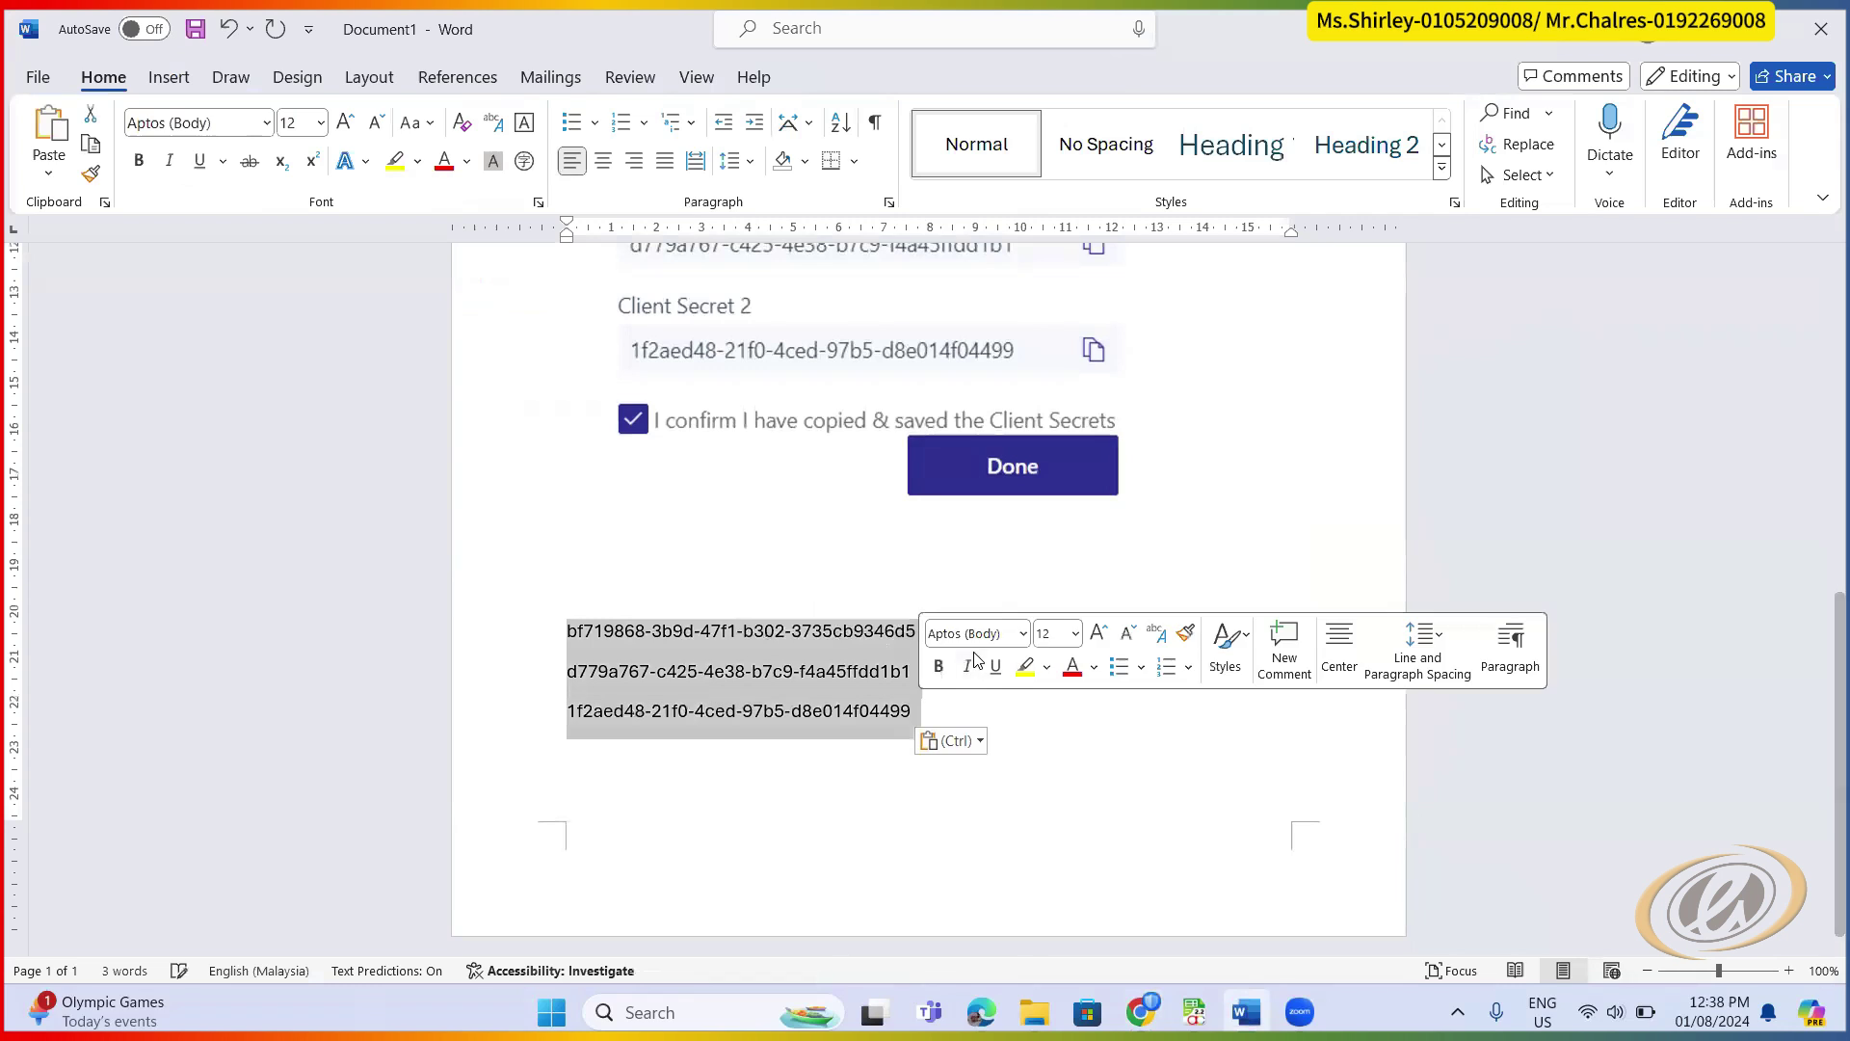
pyautogui.press('Up')
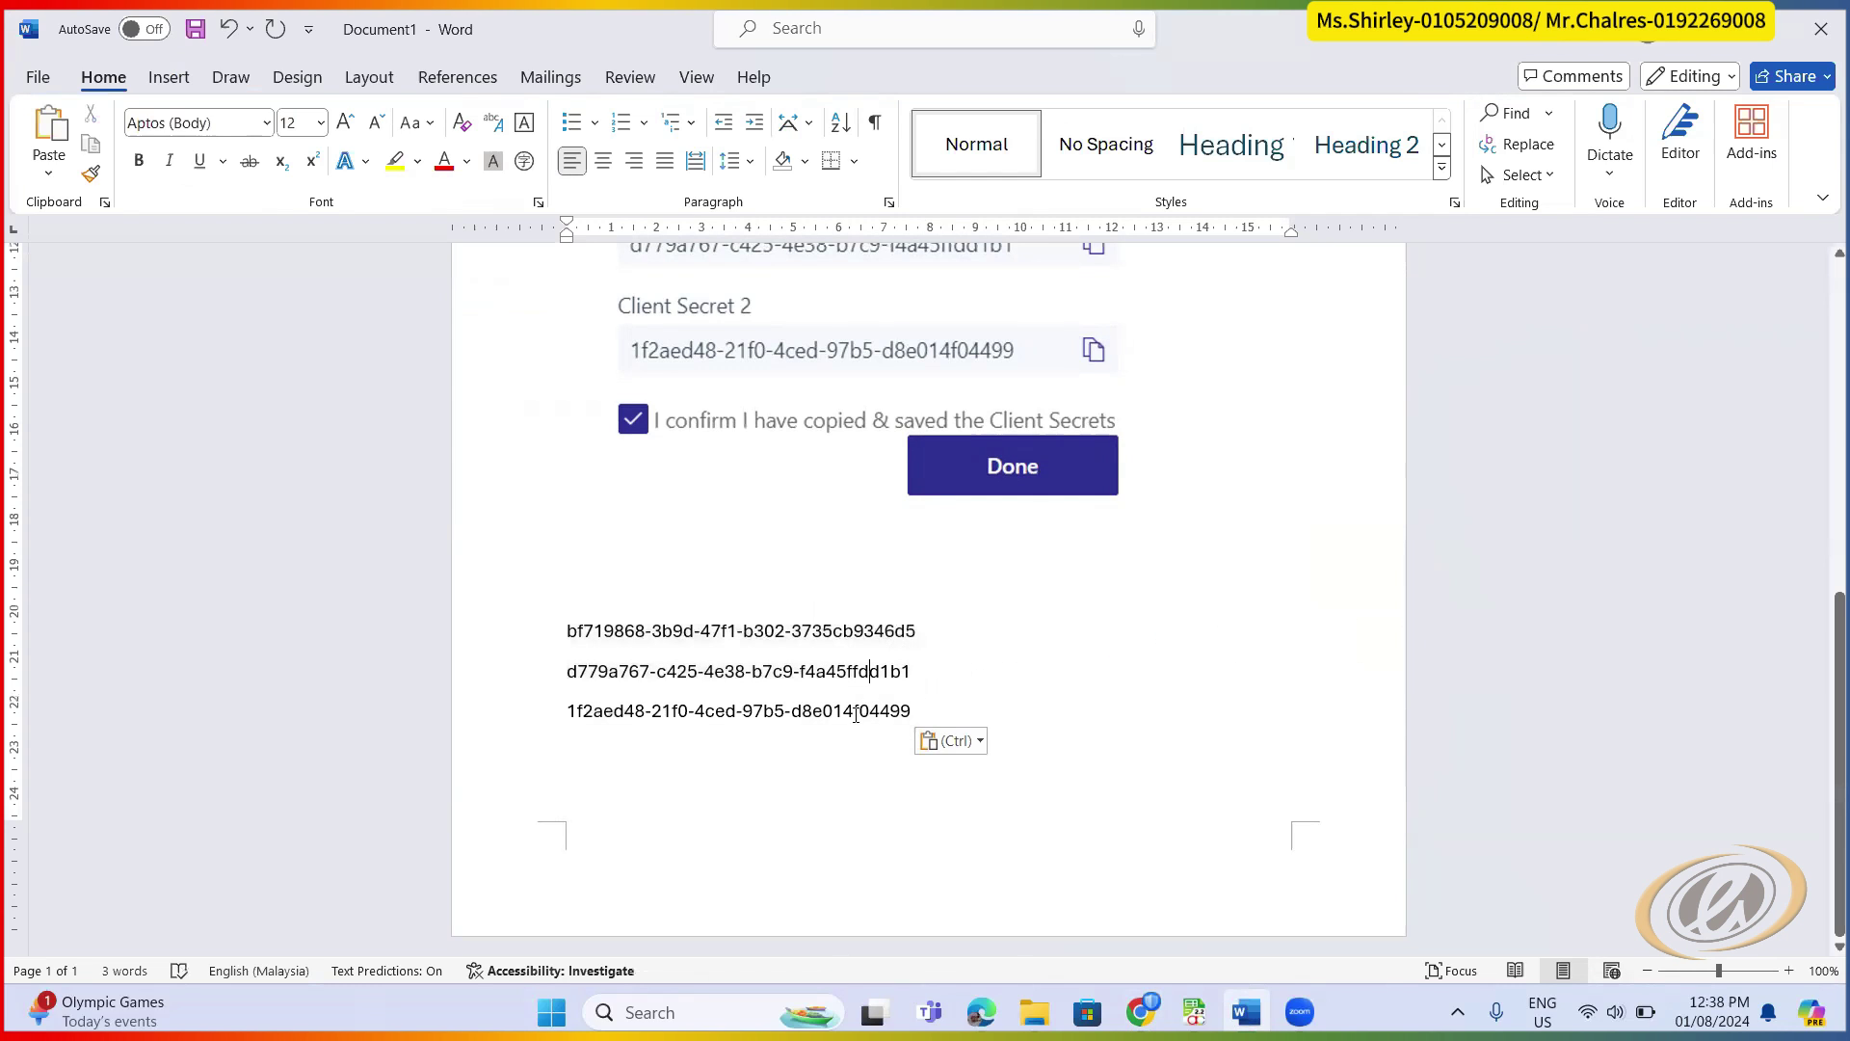
pyautogui.scroll(2, 806, 448)
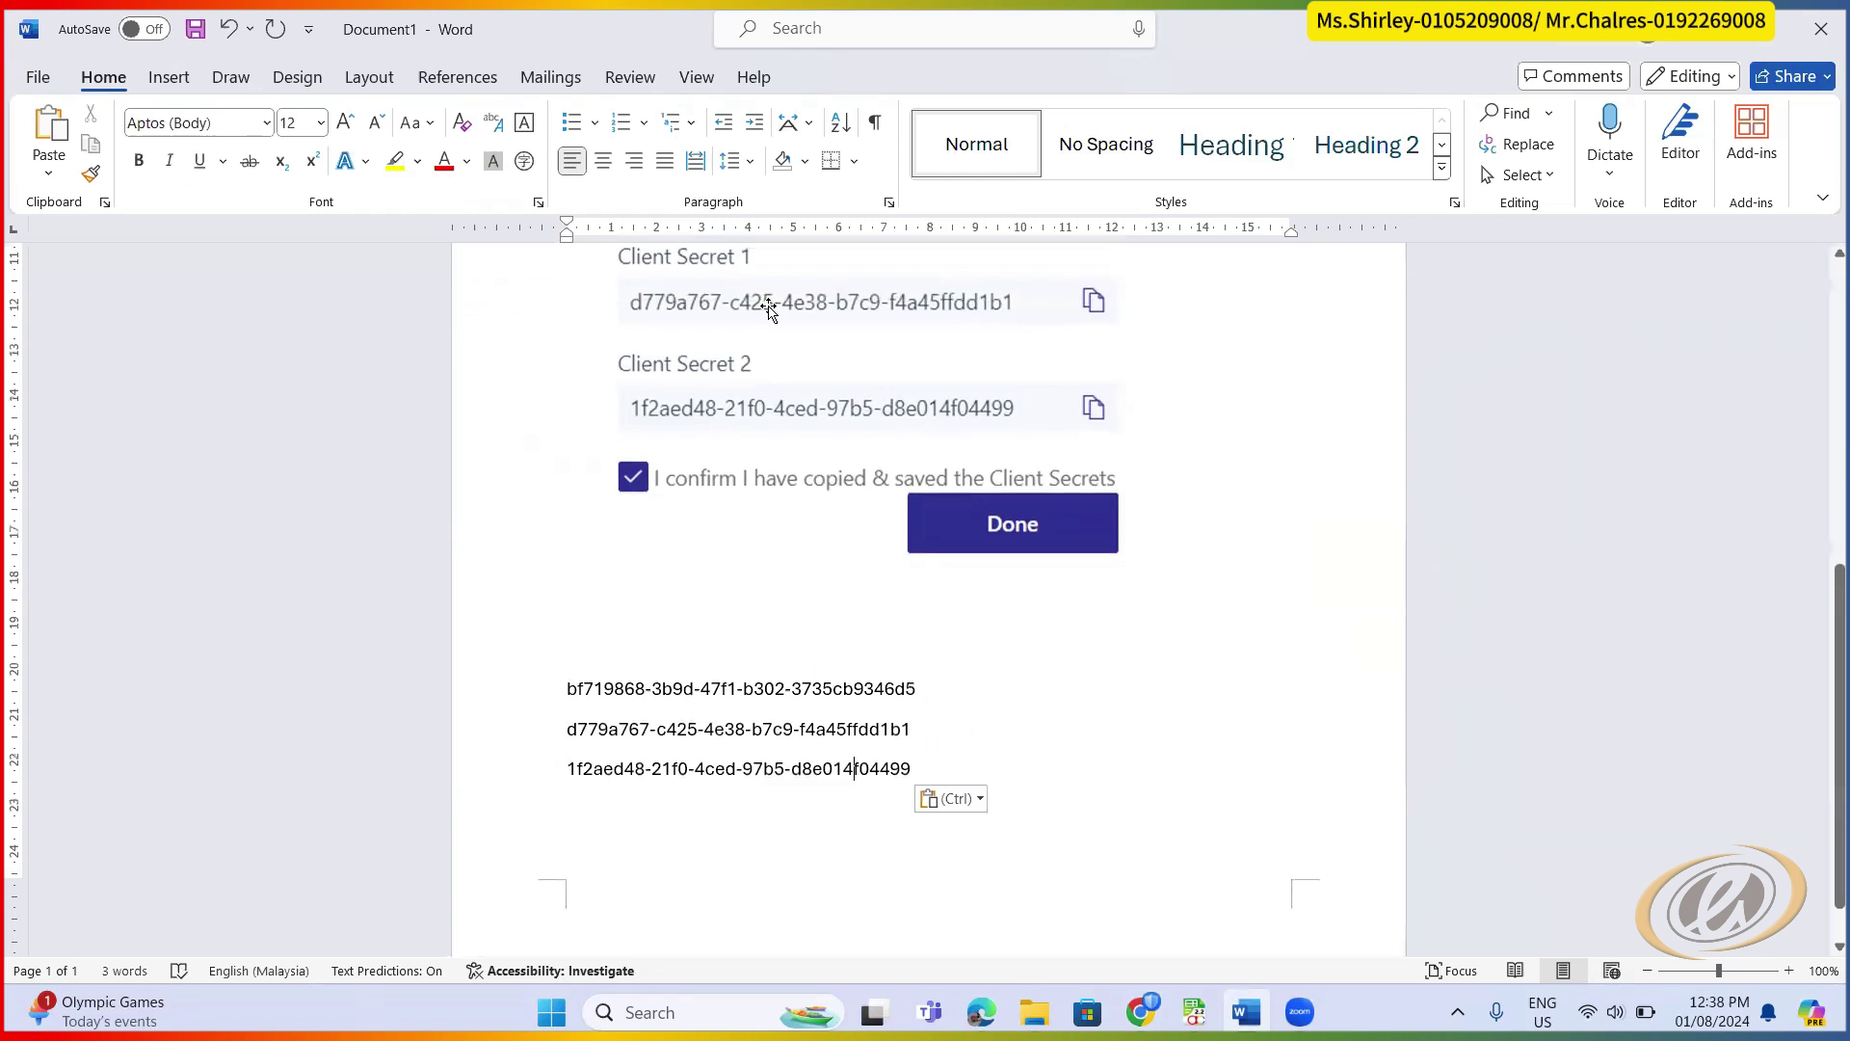
pyautogui.scroll(5, 806, 448)
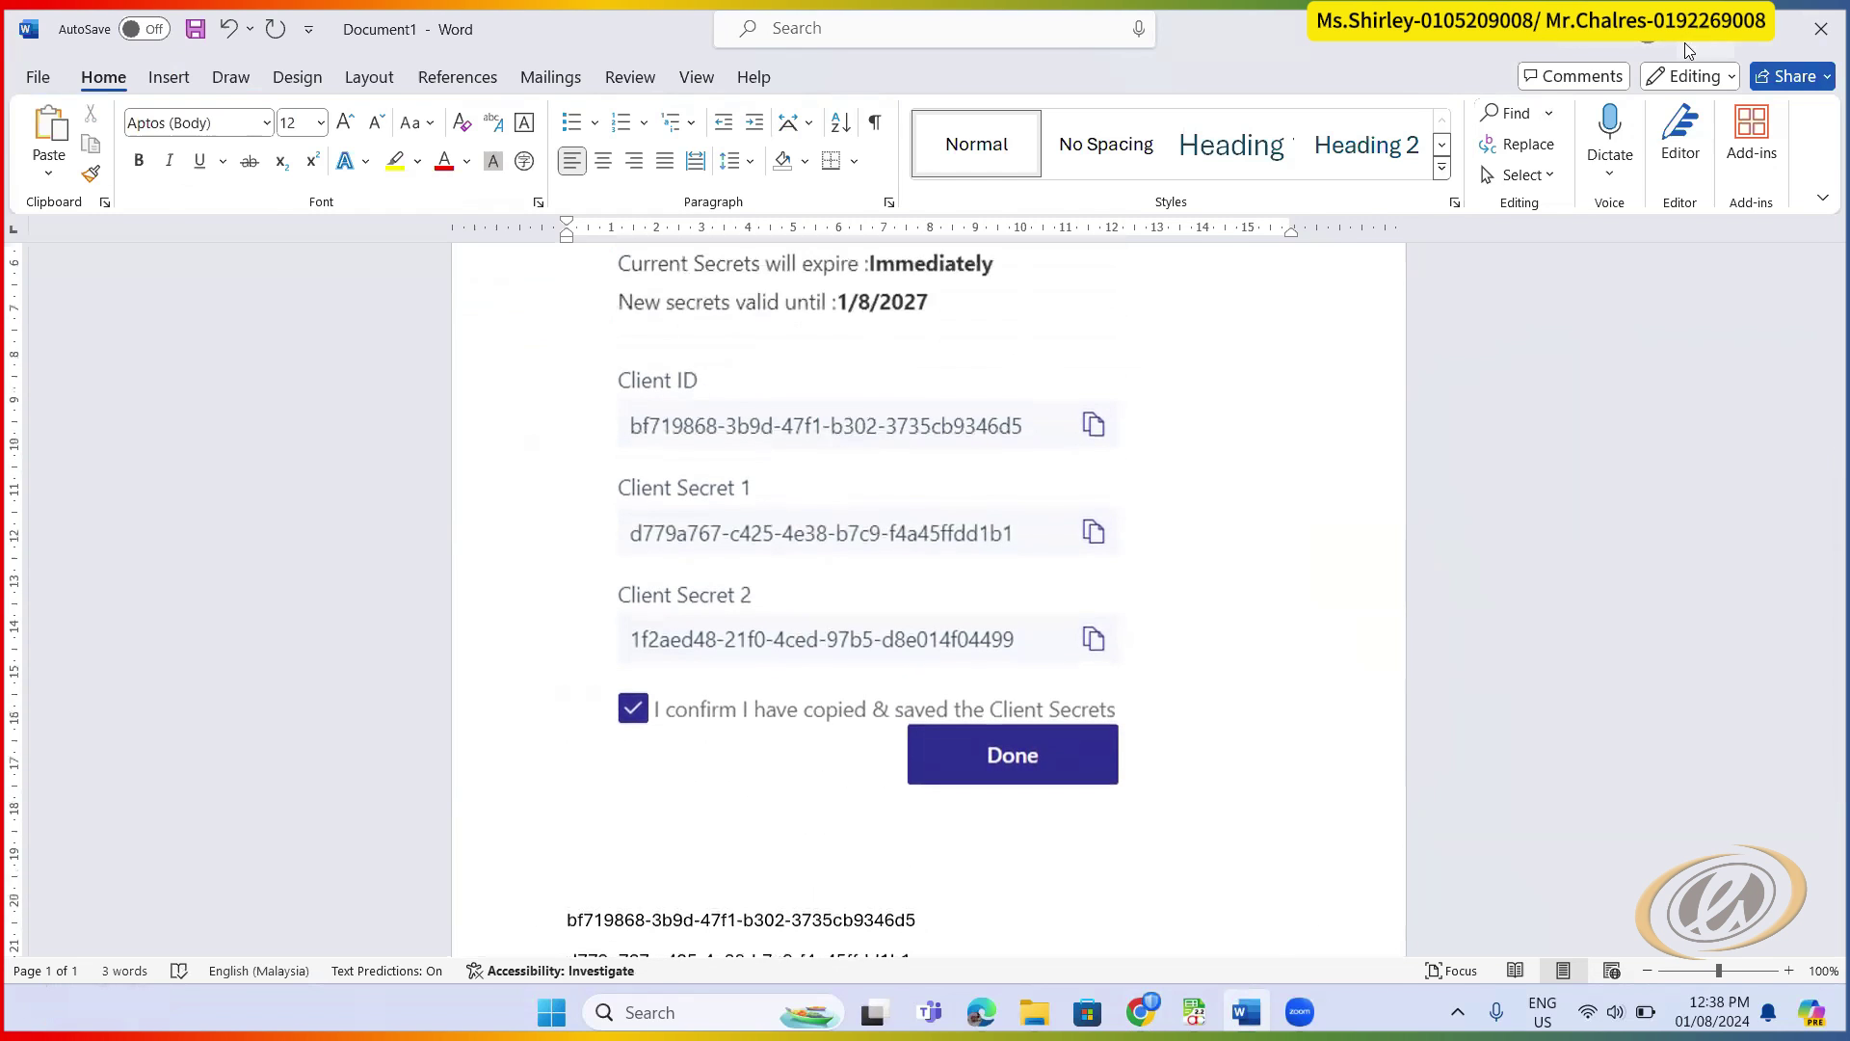
pyautogui.hotkey('alt', 'Tab')
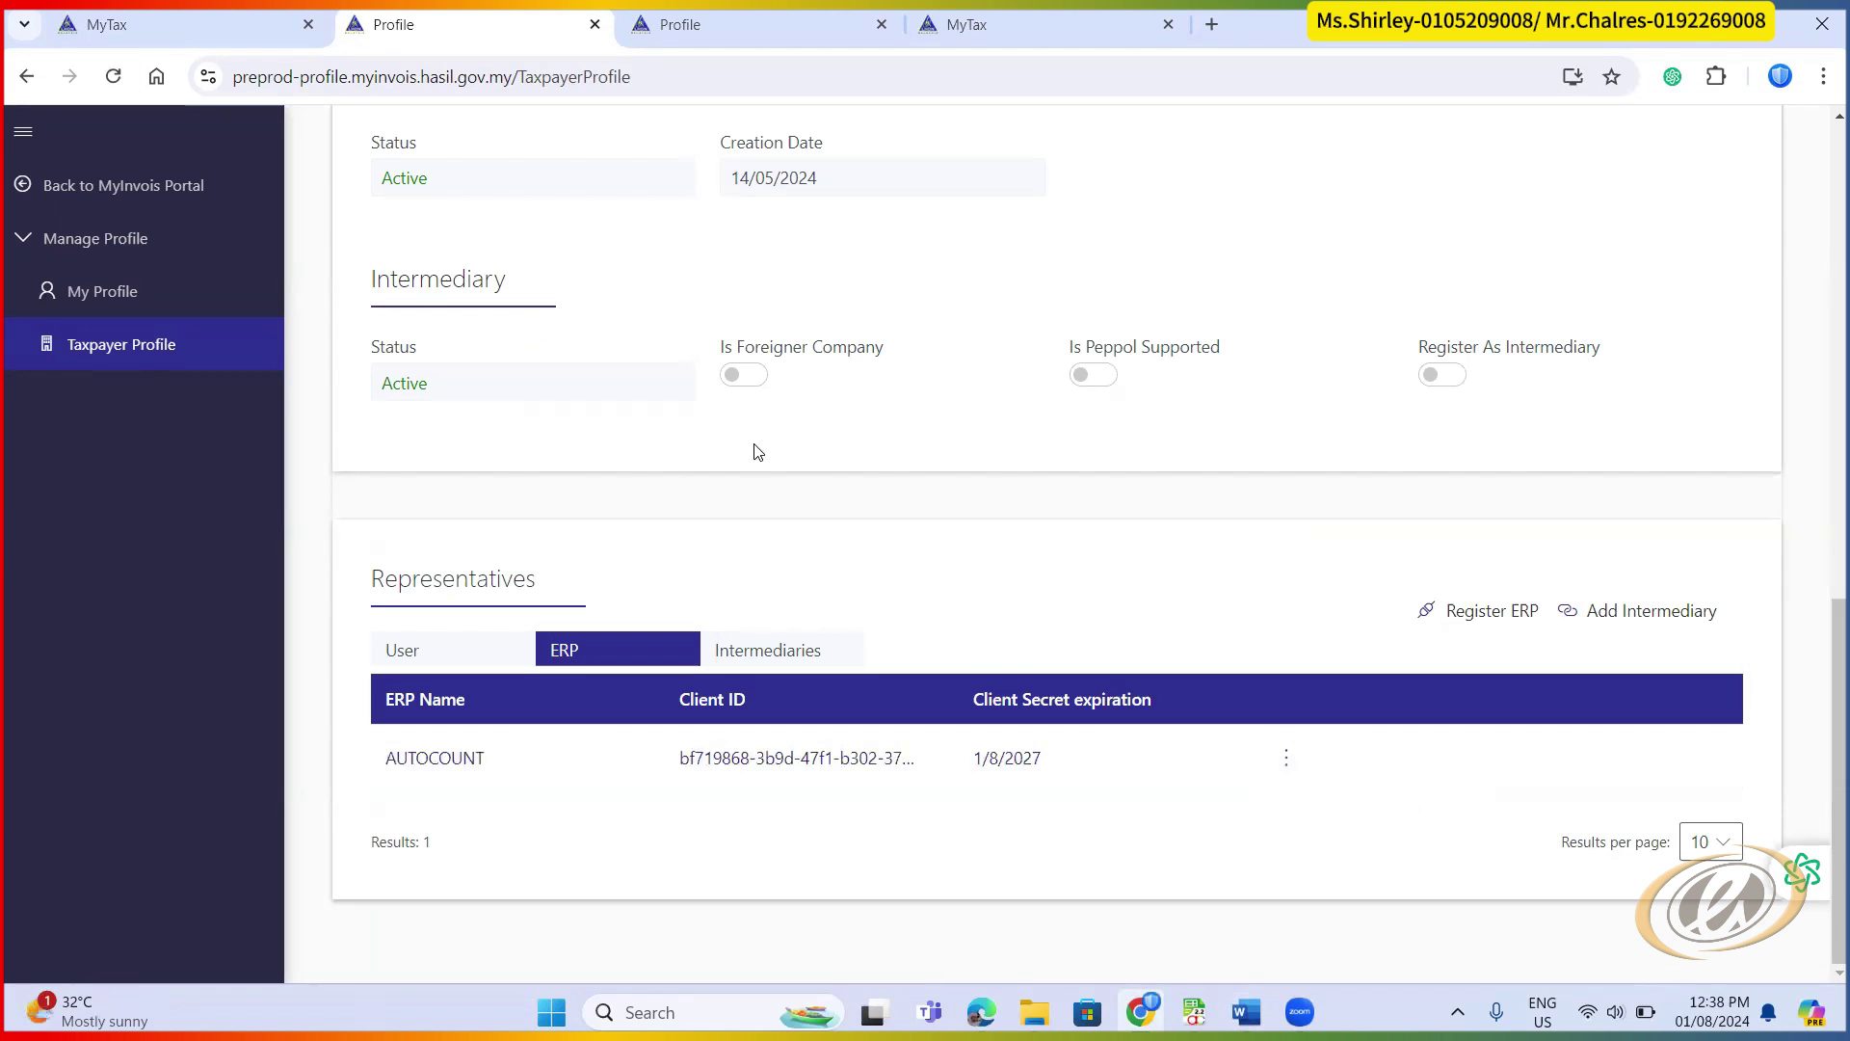
# - Return to the main MyInvois portal, open Documents, and page forward twice to page 3
pyautogui.click(25, 240)
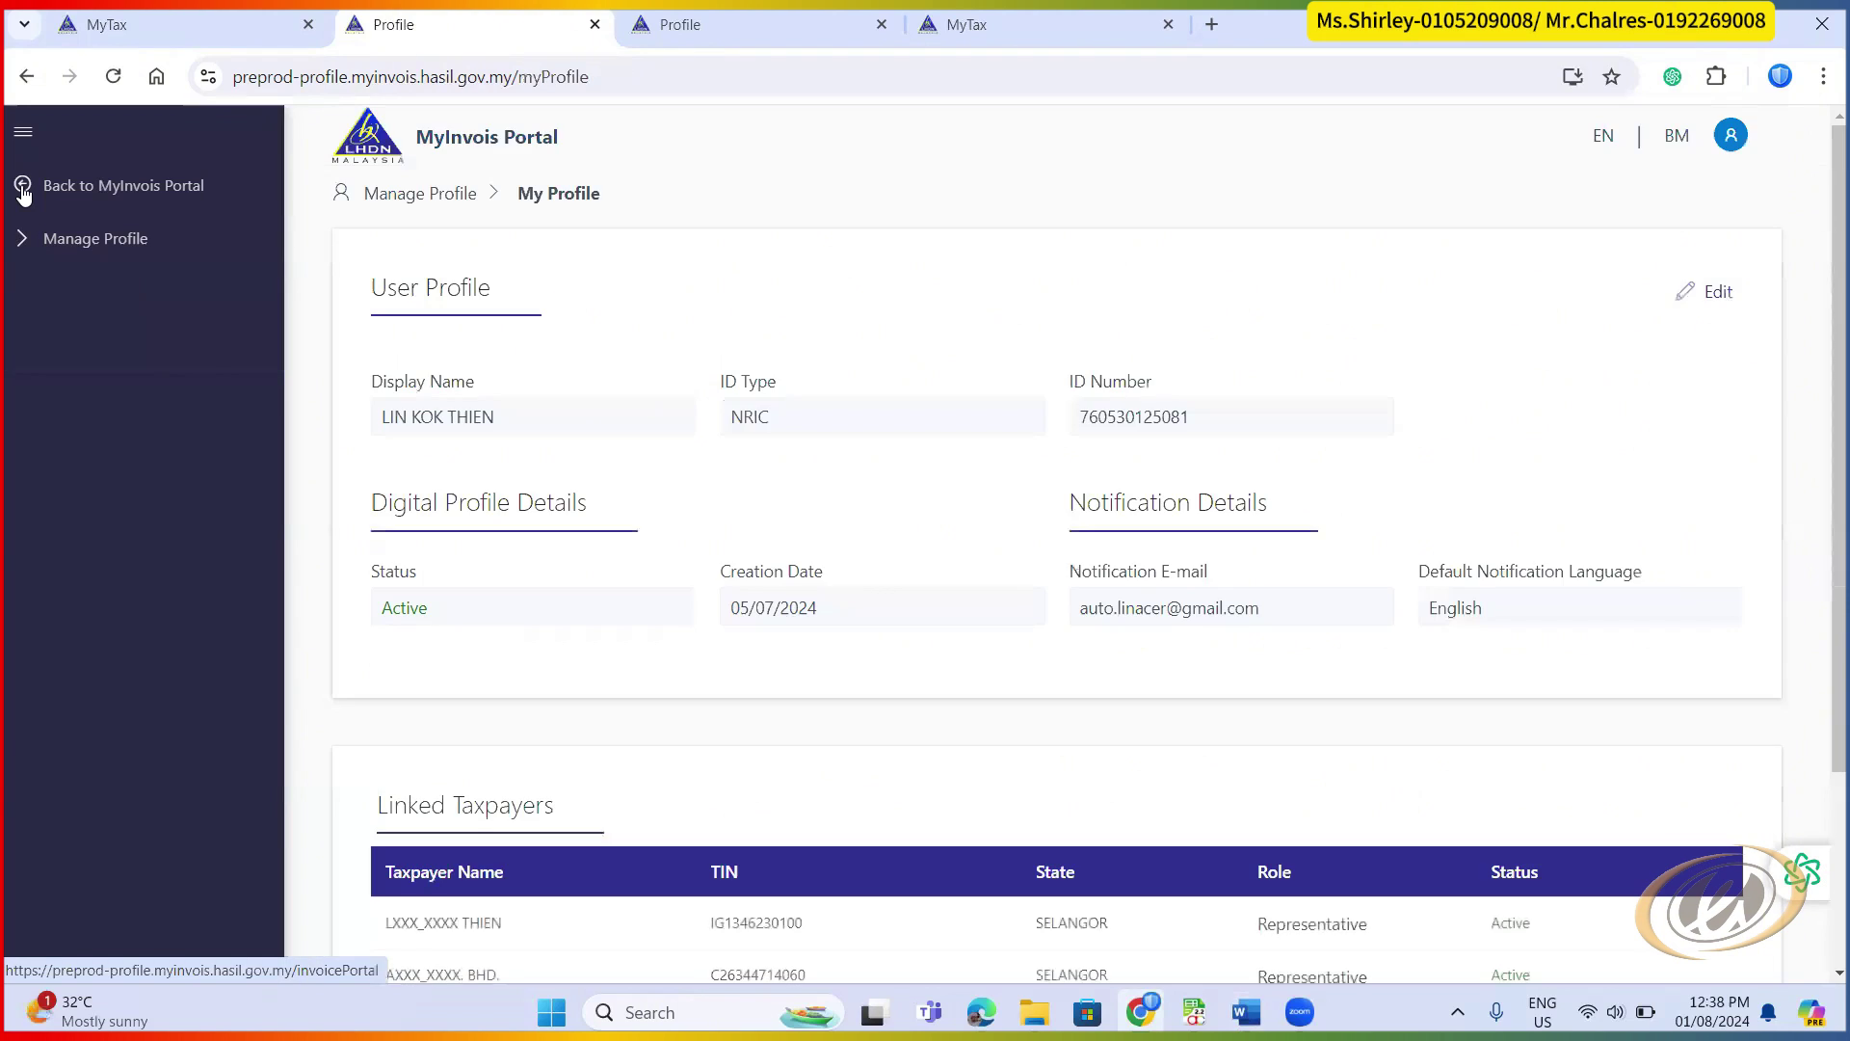
pyautogui.click(24, 187)
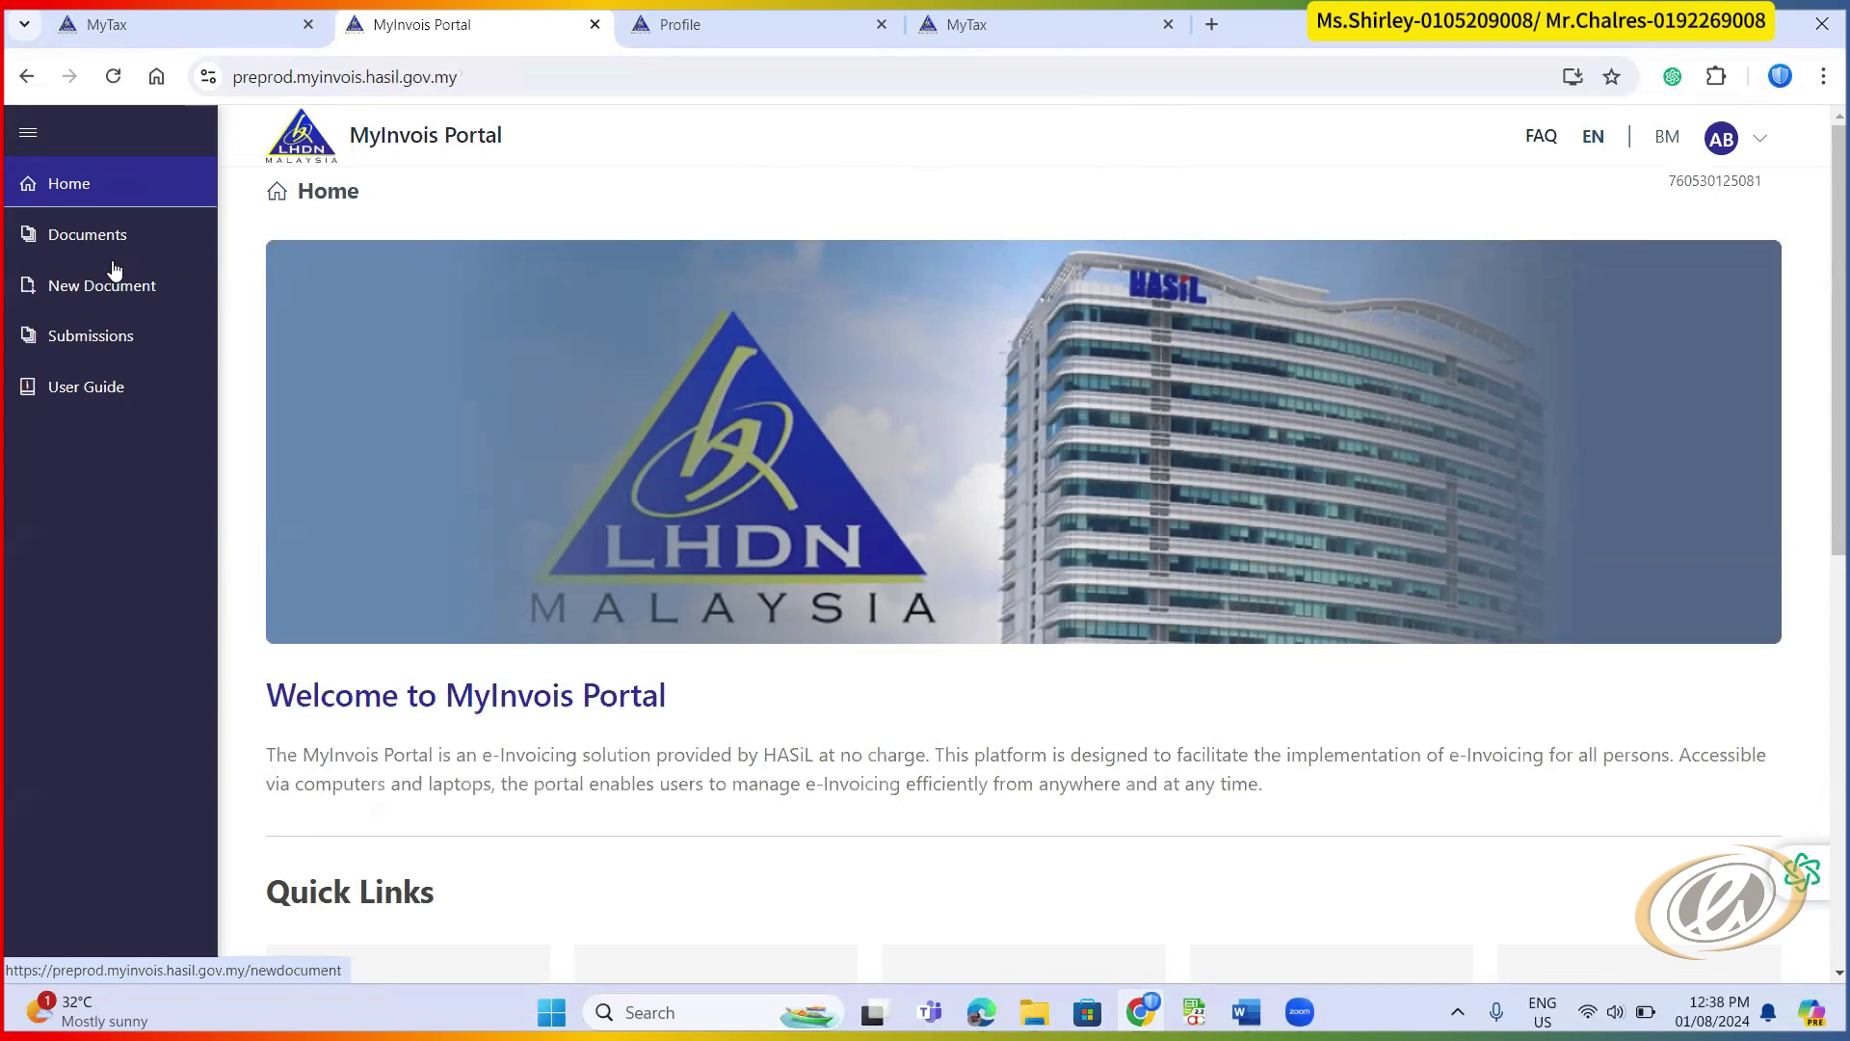
pyautogui.click(79, 236)
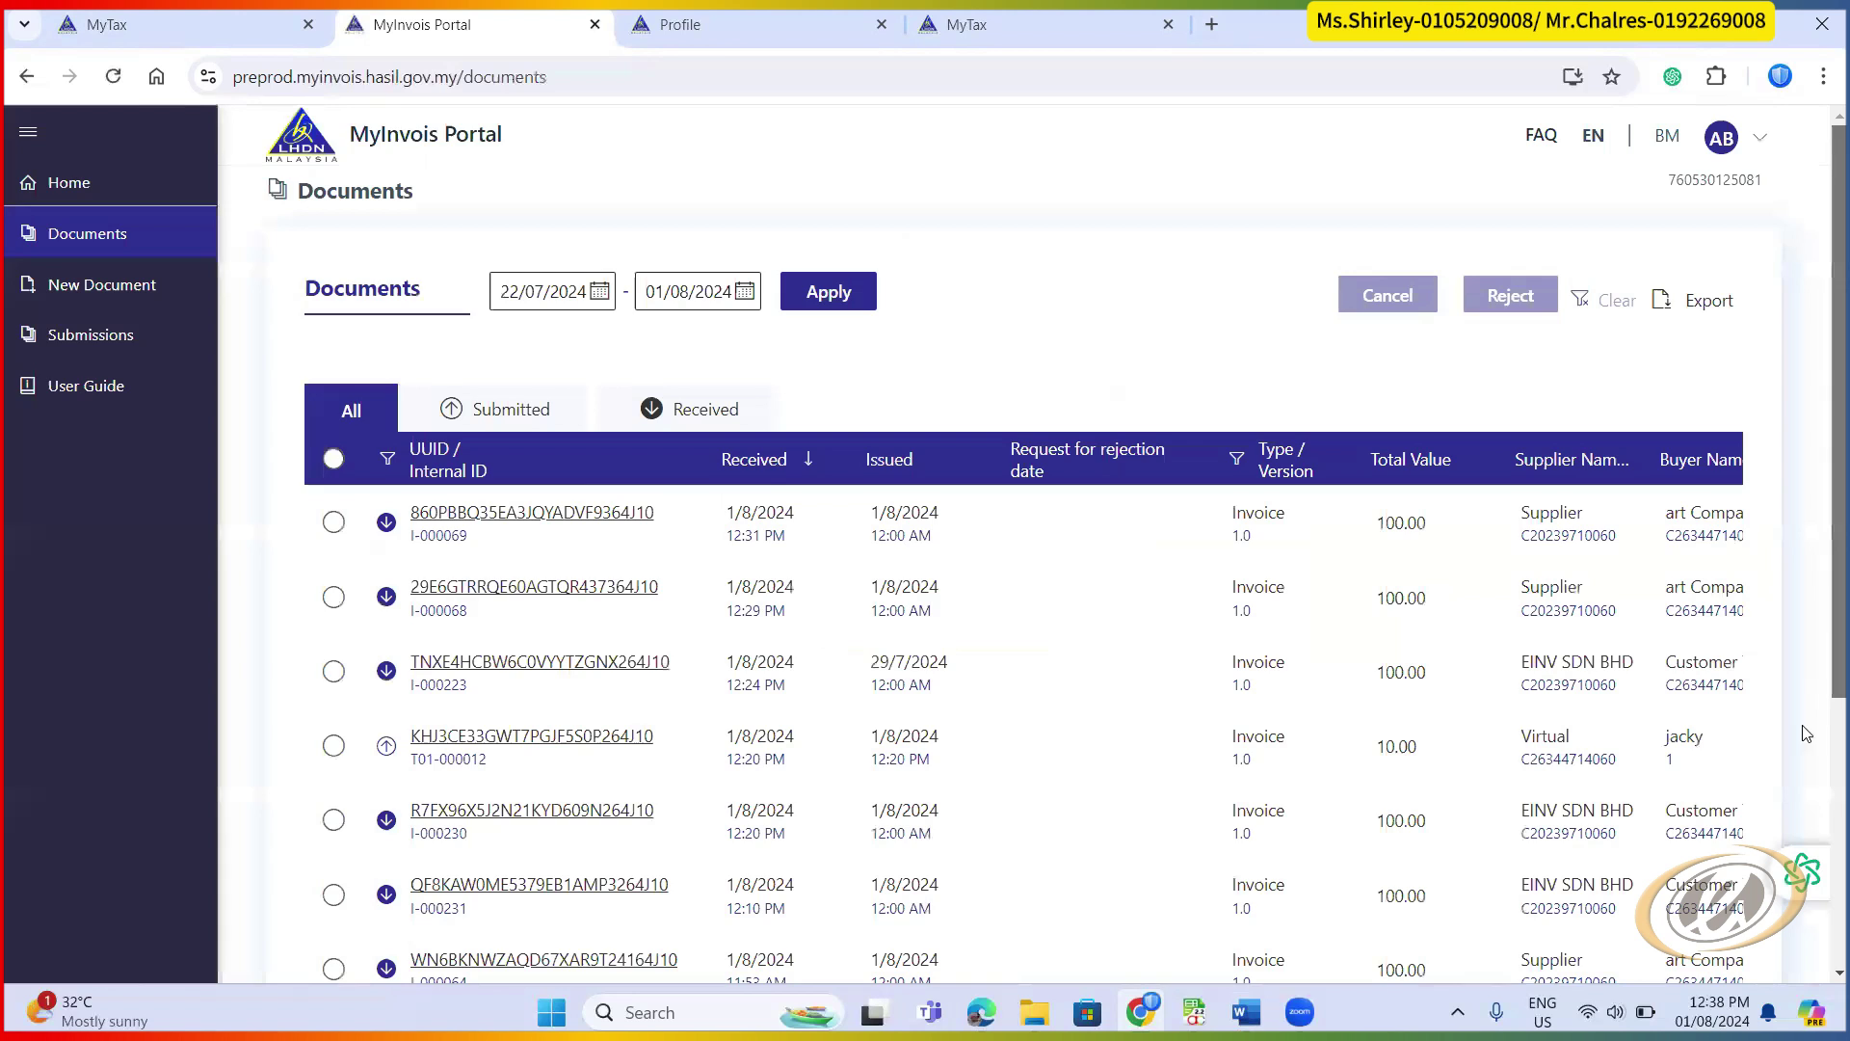
pyautogui.scroll(-5, 1817, 573)
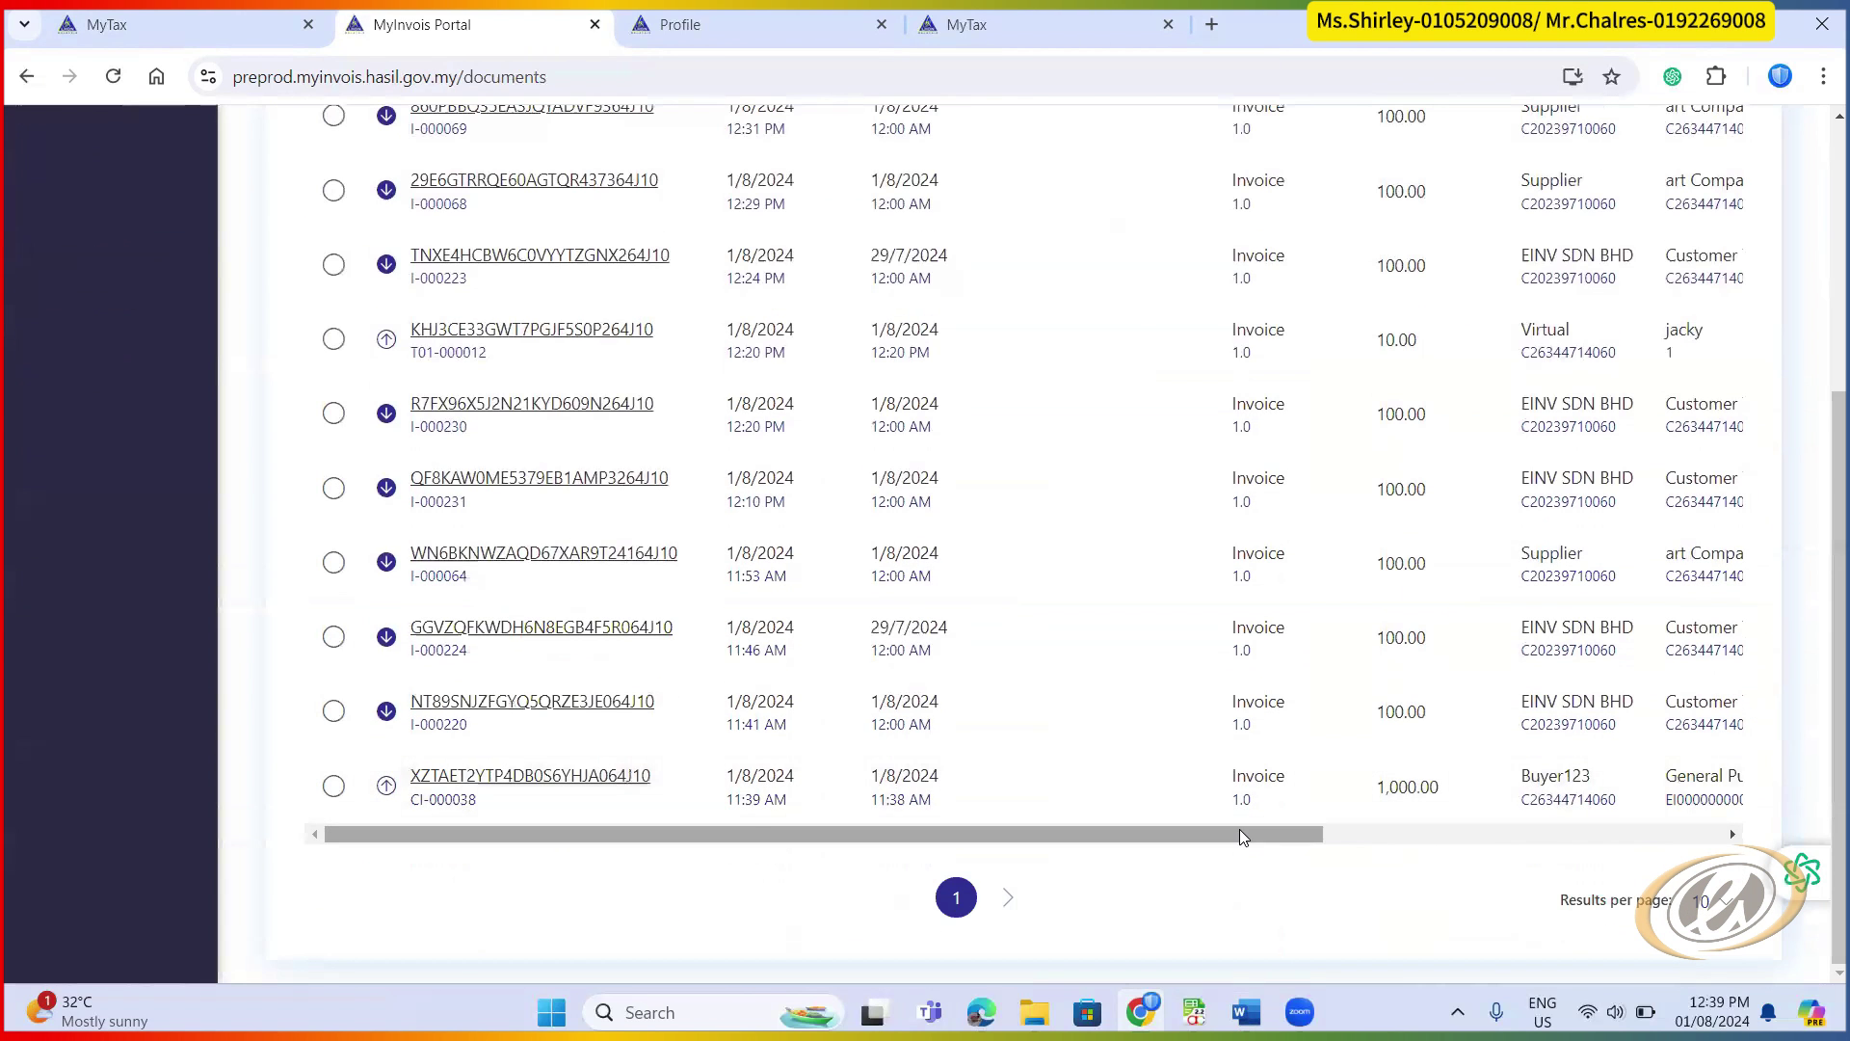
pyautogui.moveTo(1243, 835); pyautogui.dragTo(1346, 835)
pyautogui.click(1008, 897)
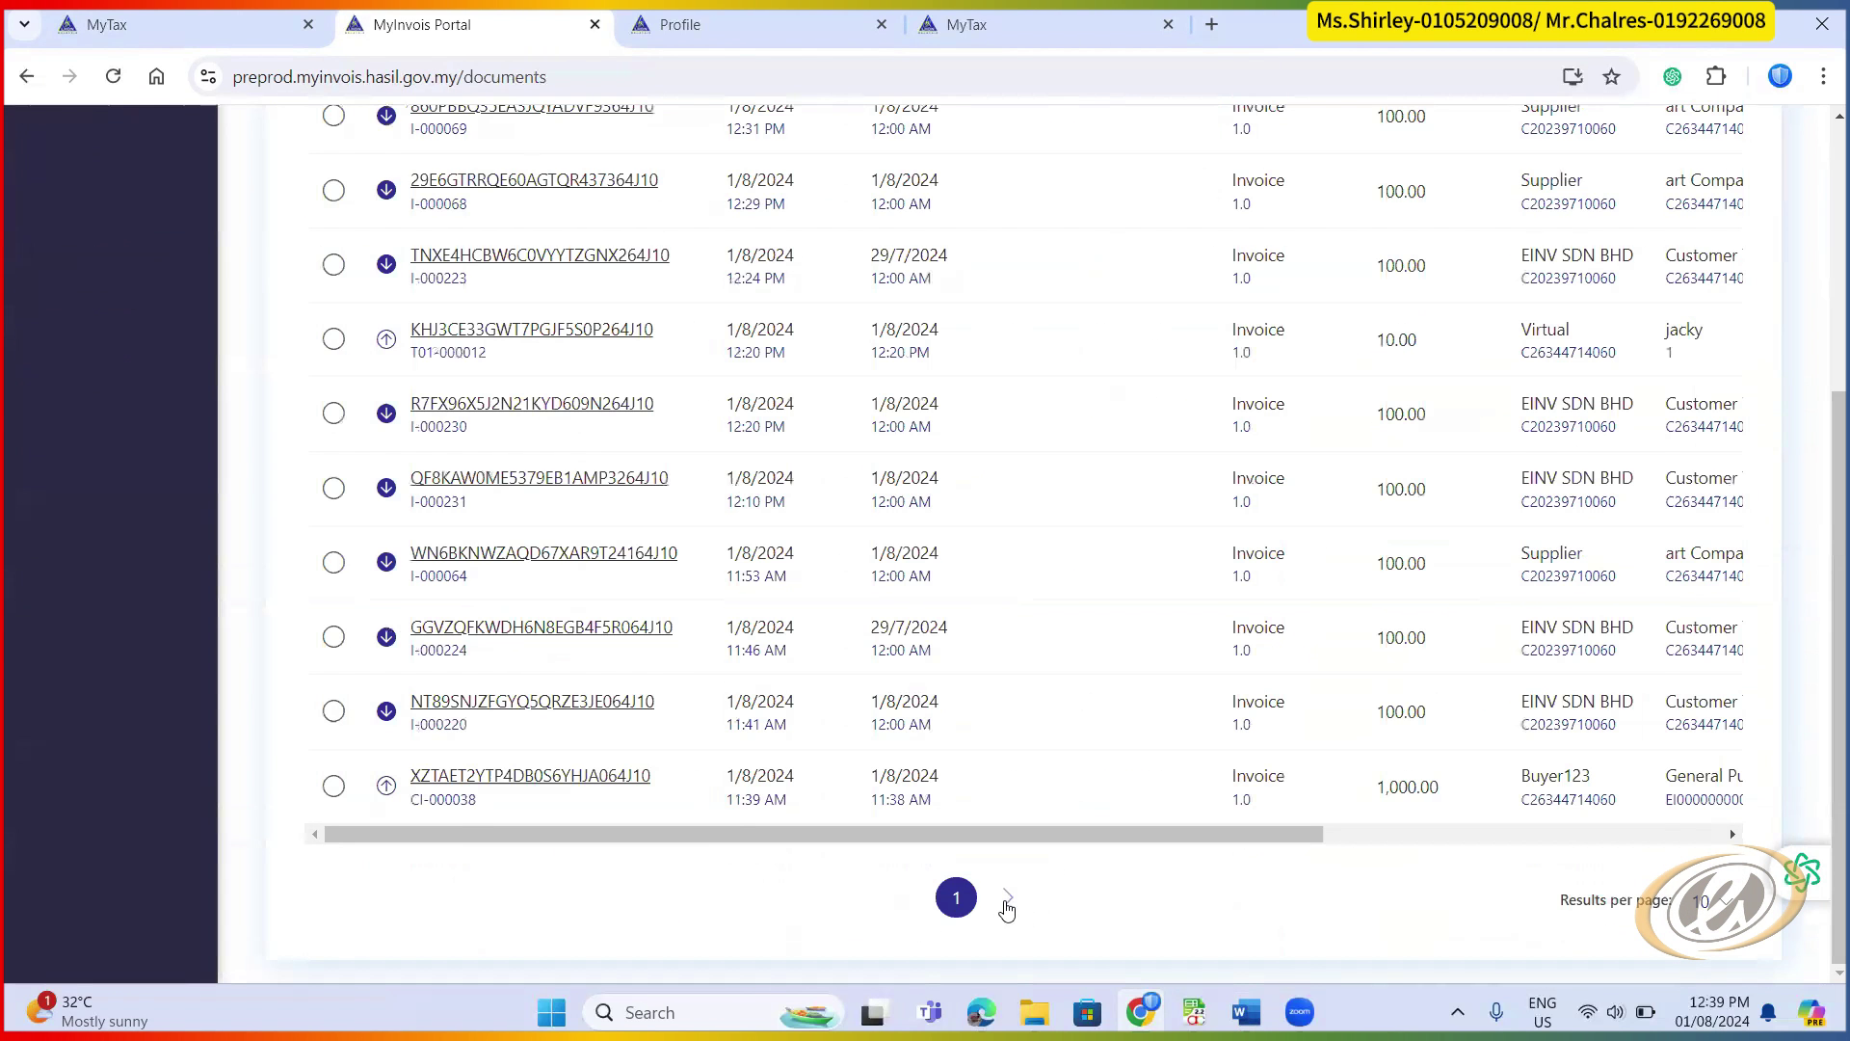
pyautogui.scroll(5, 1363, 653)
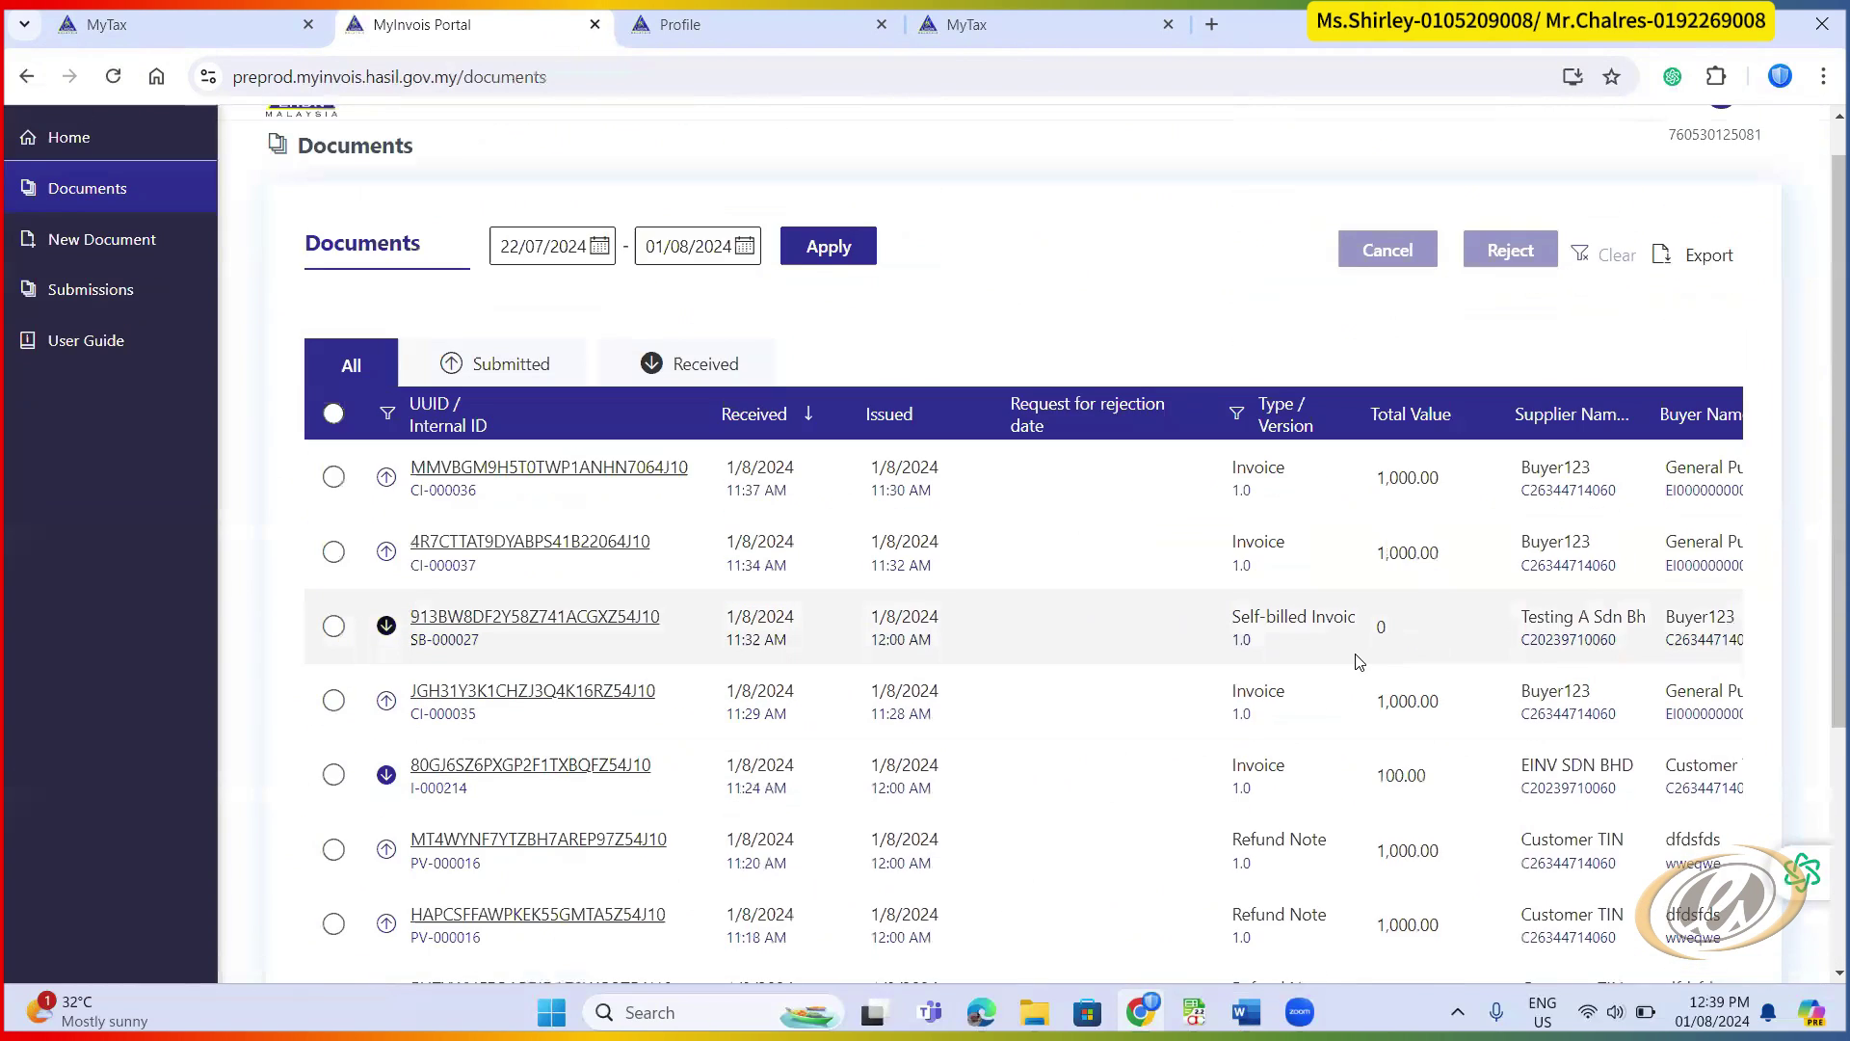
pyautogui.scroll(-5, 1367, 627)
pyautogui.click(1007, 897)
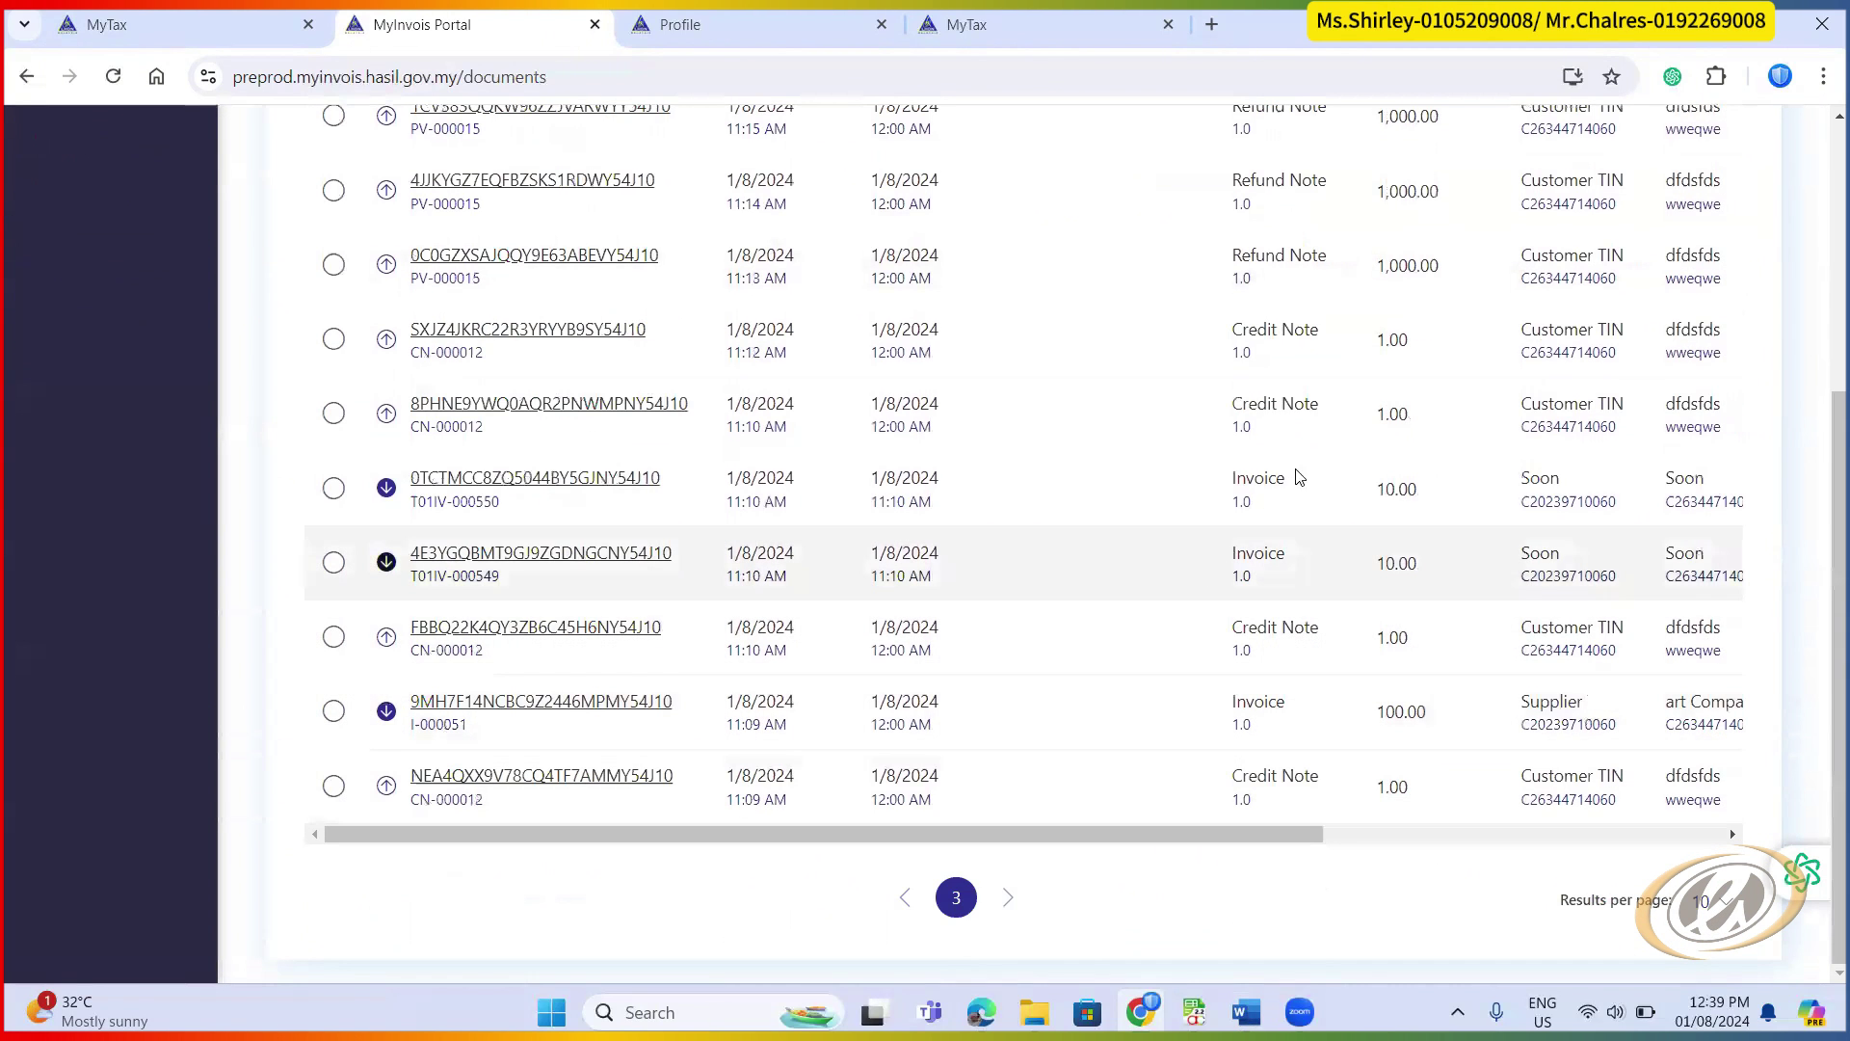
pyautogui.scroll(5, 1195, 627)
pyautogui.scroll(-3, 1084, 520)
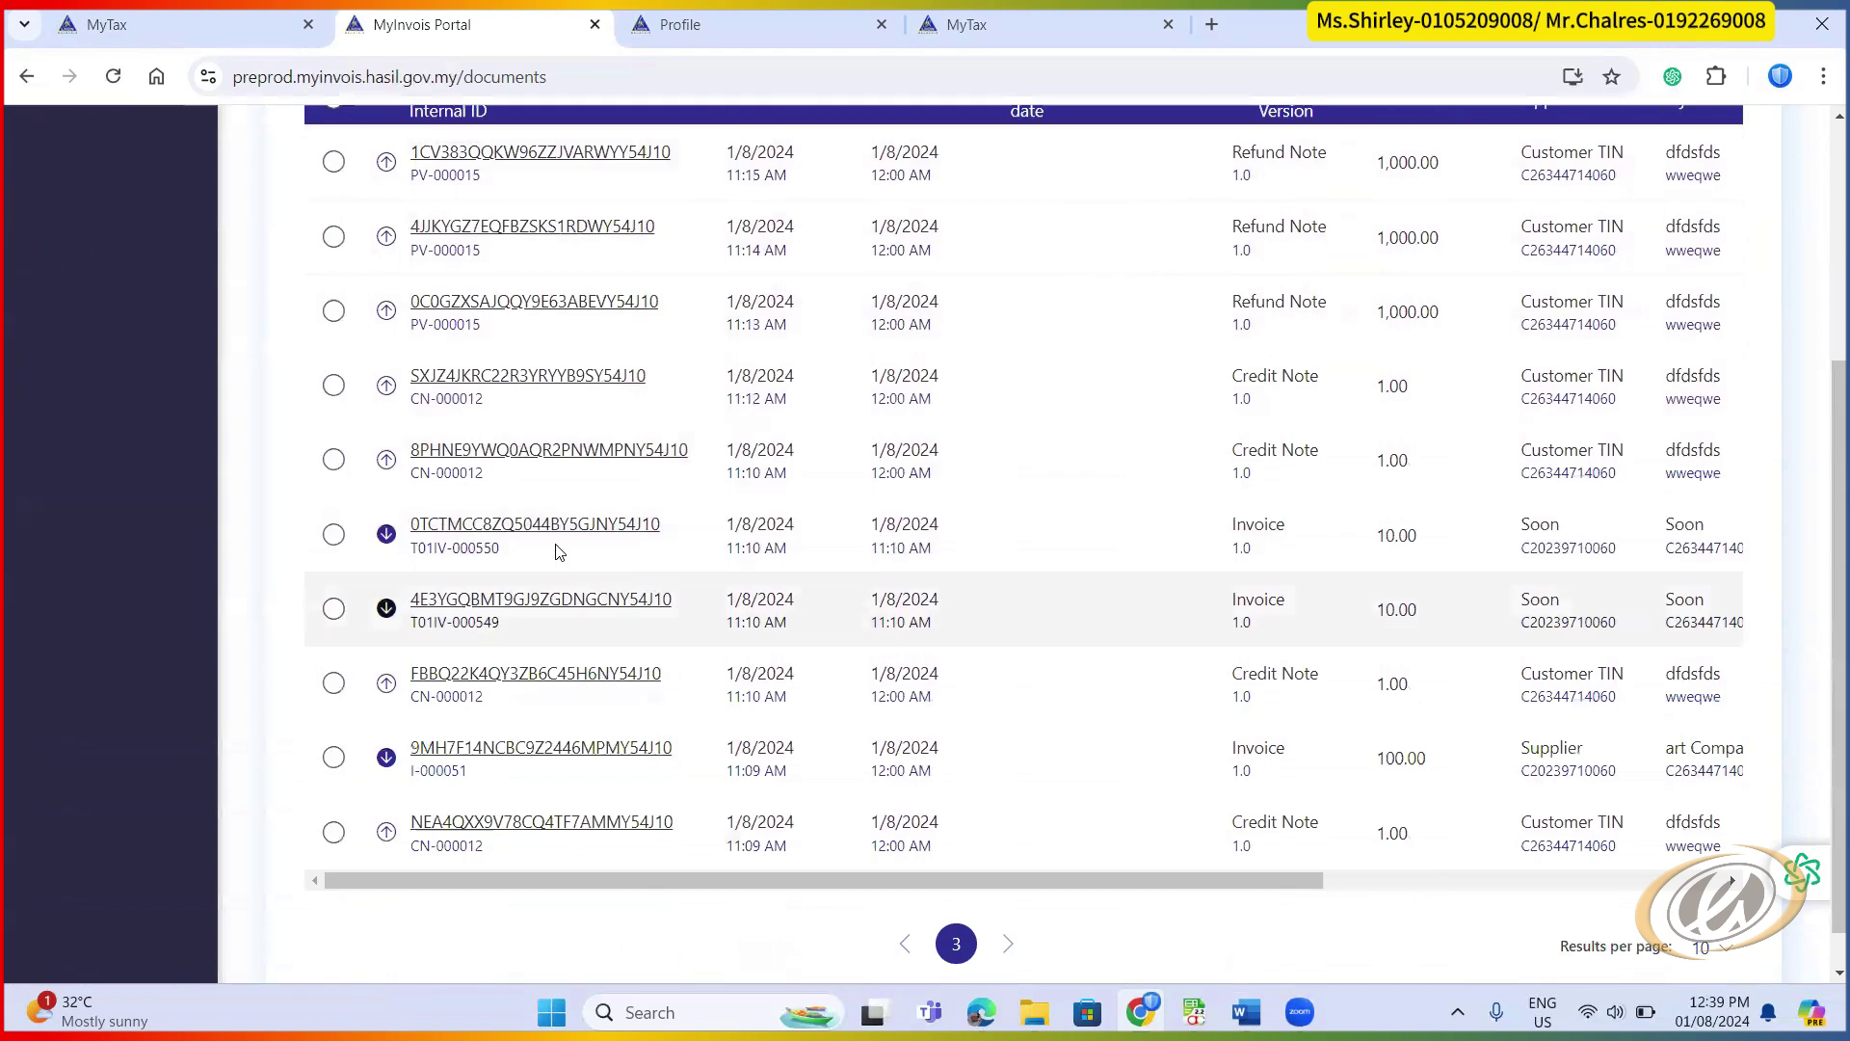
# - Review the RM 10.00 invoice's parties, line items and totals, then go back to Documents
pyautogui.click(523, 535)
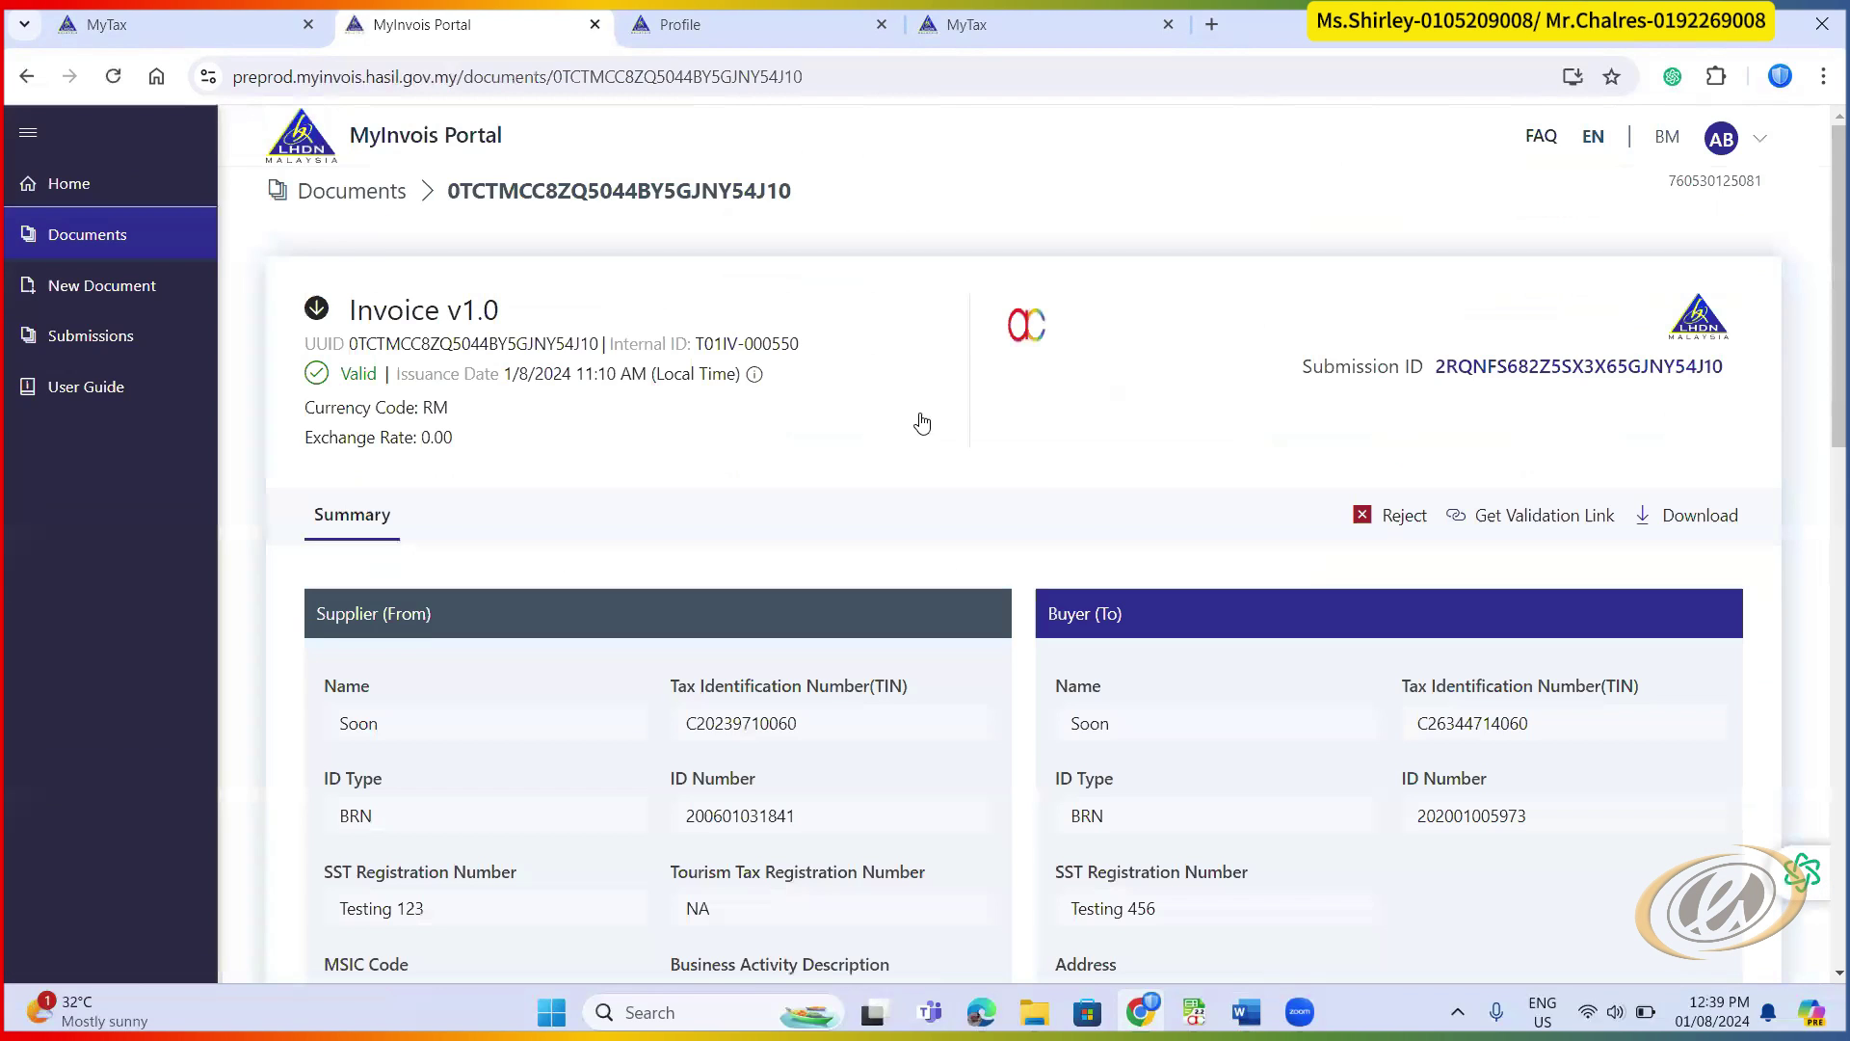
pyautogui.scroll(-1, 1162, 562)
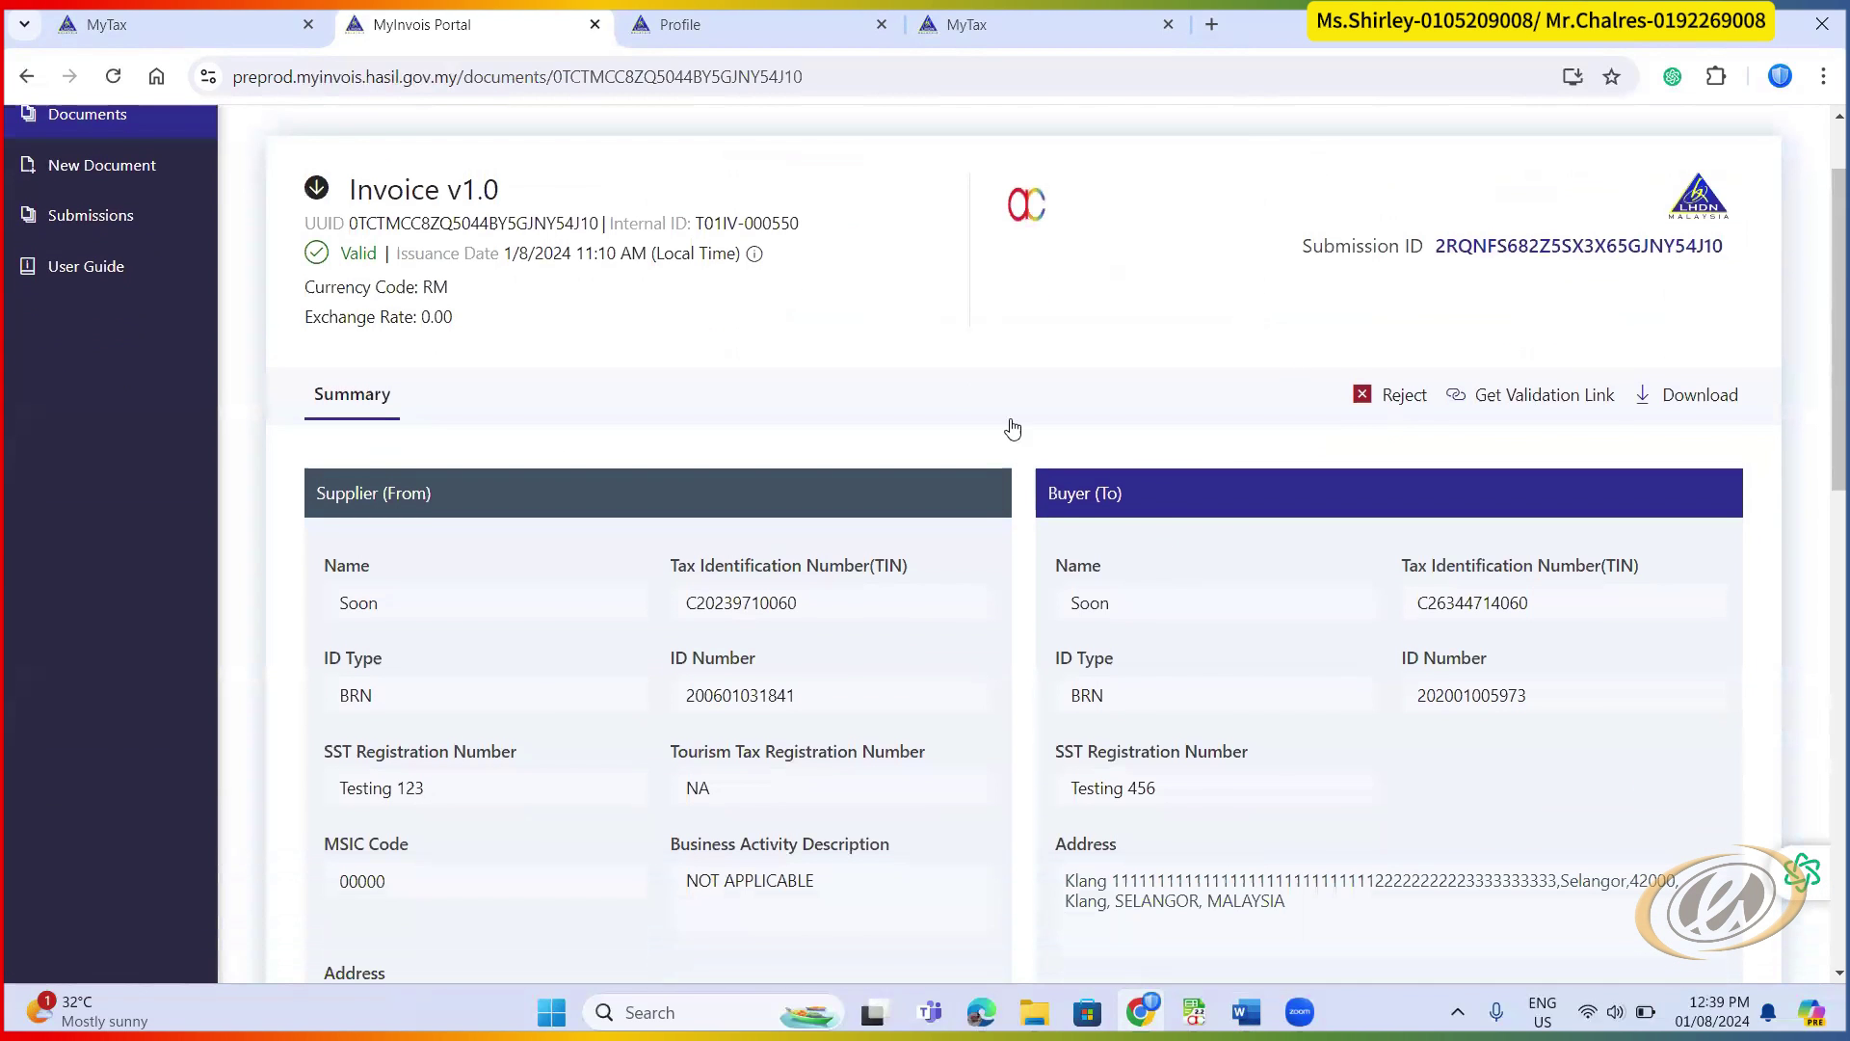
pyautogui.scroll(-3, 1310, 554)
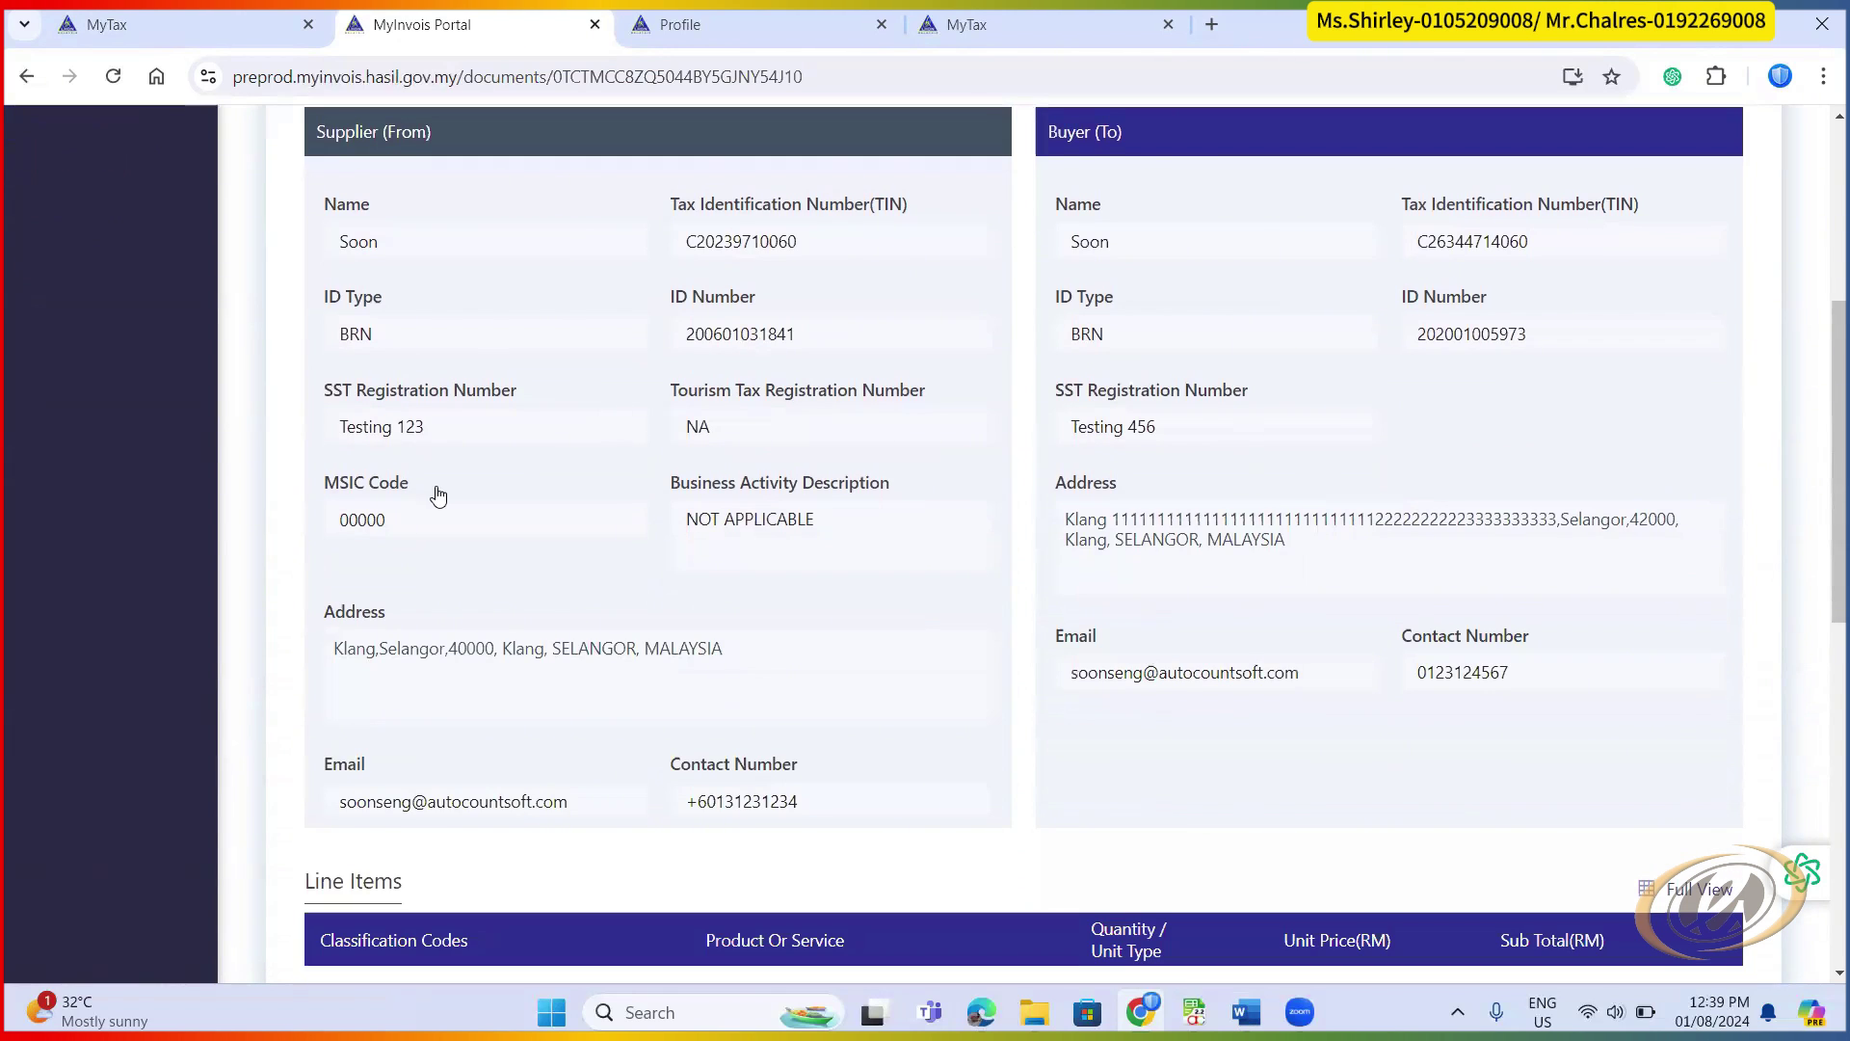
pyautogui.scroll(-8, 1513, 405)
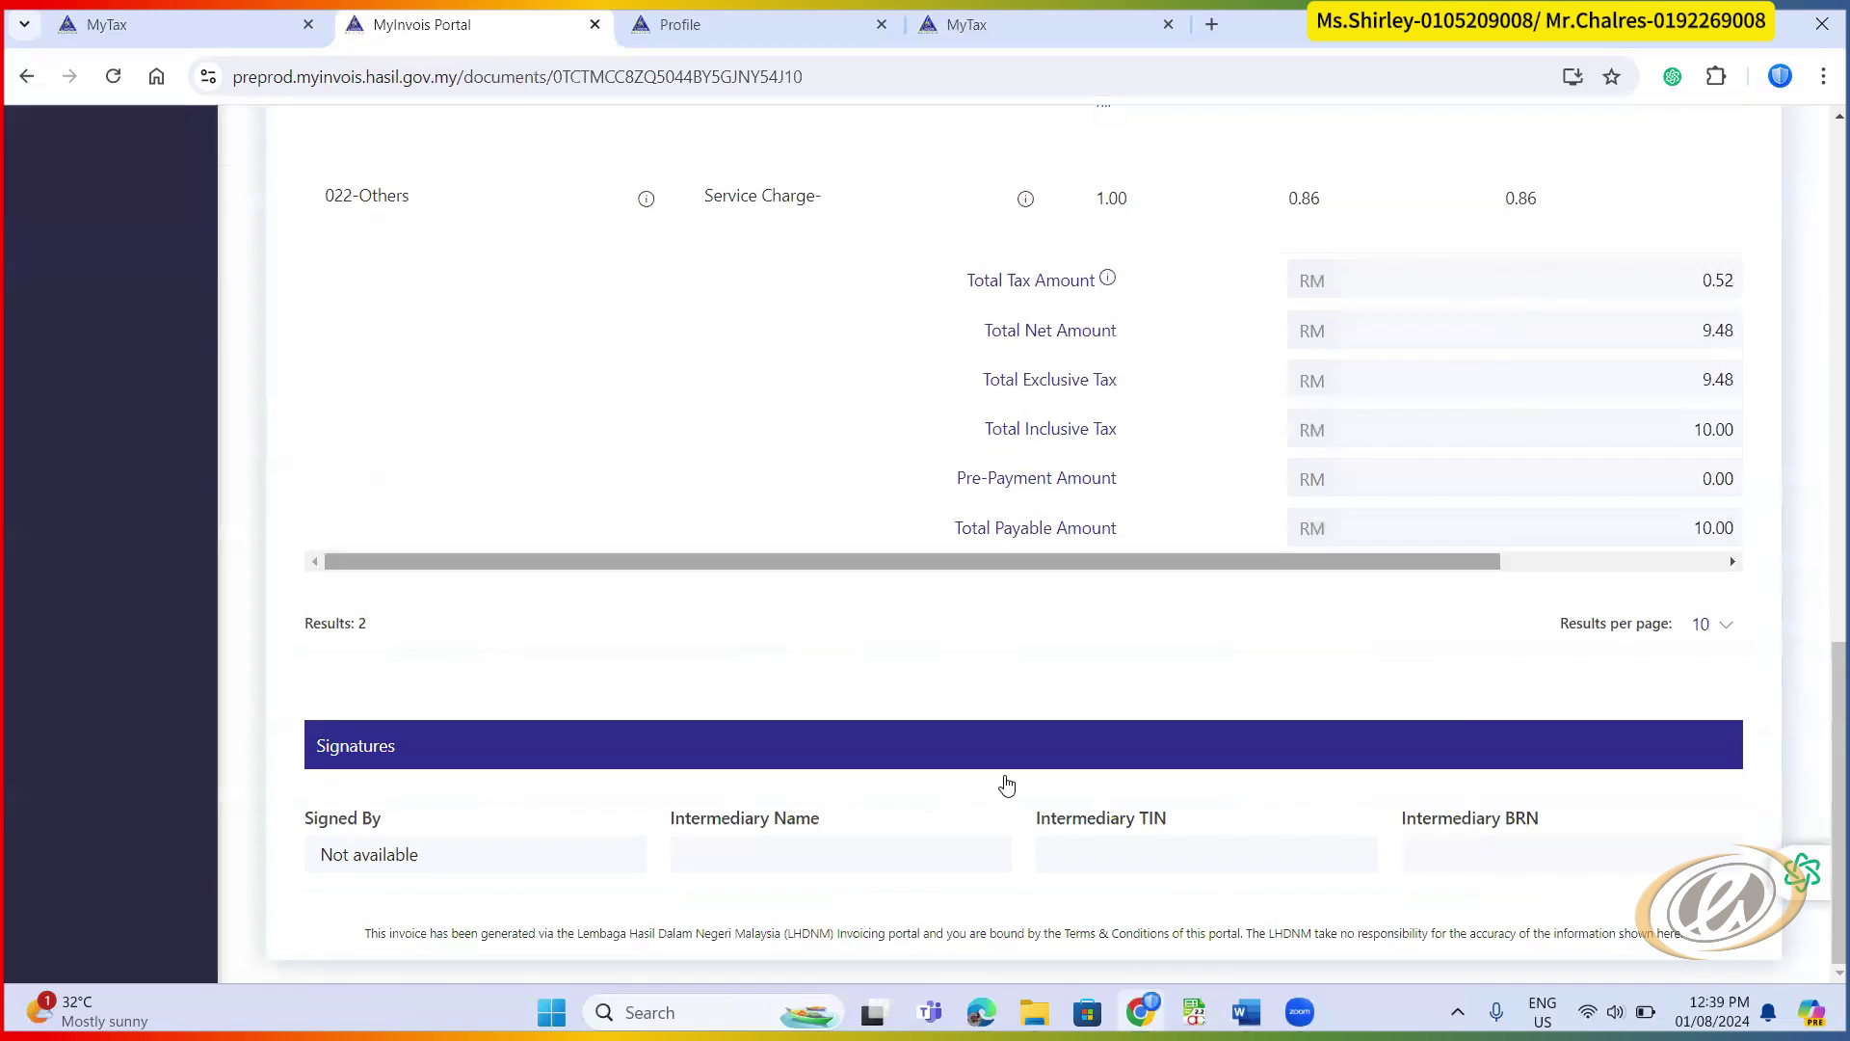
pyautogui.scroll(12, 1474, 573)
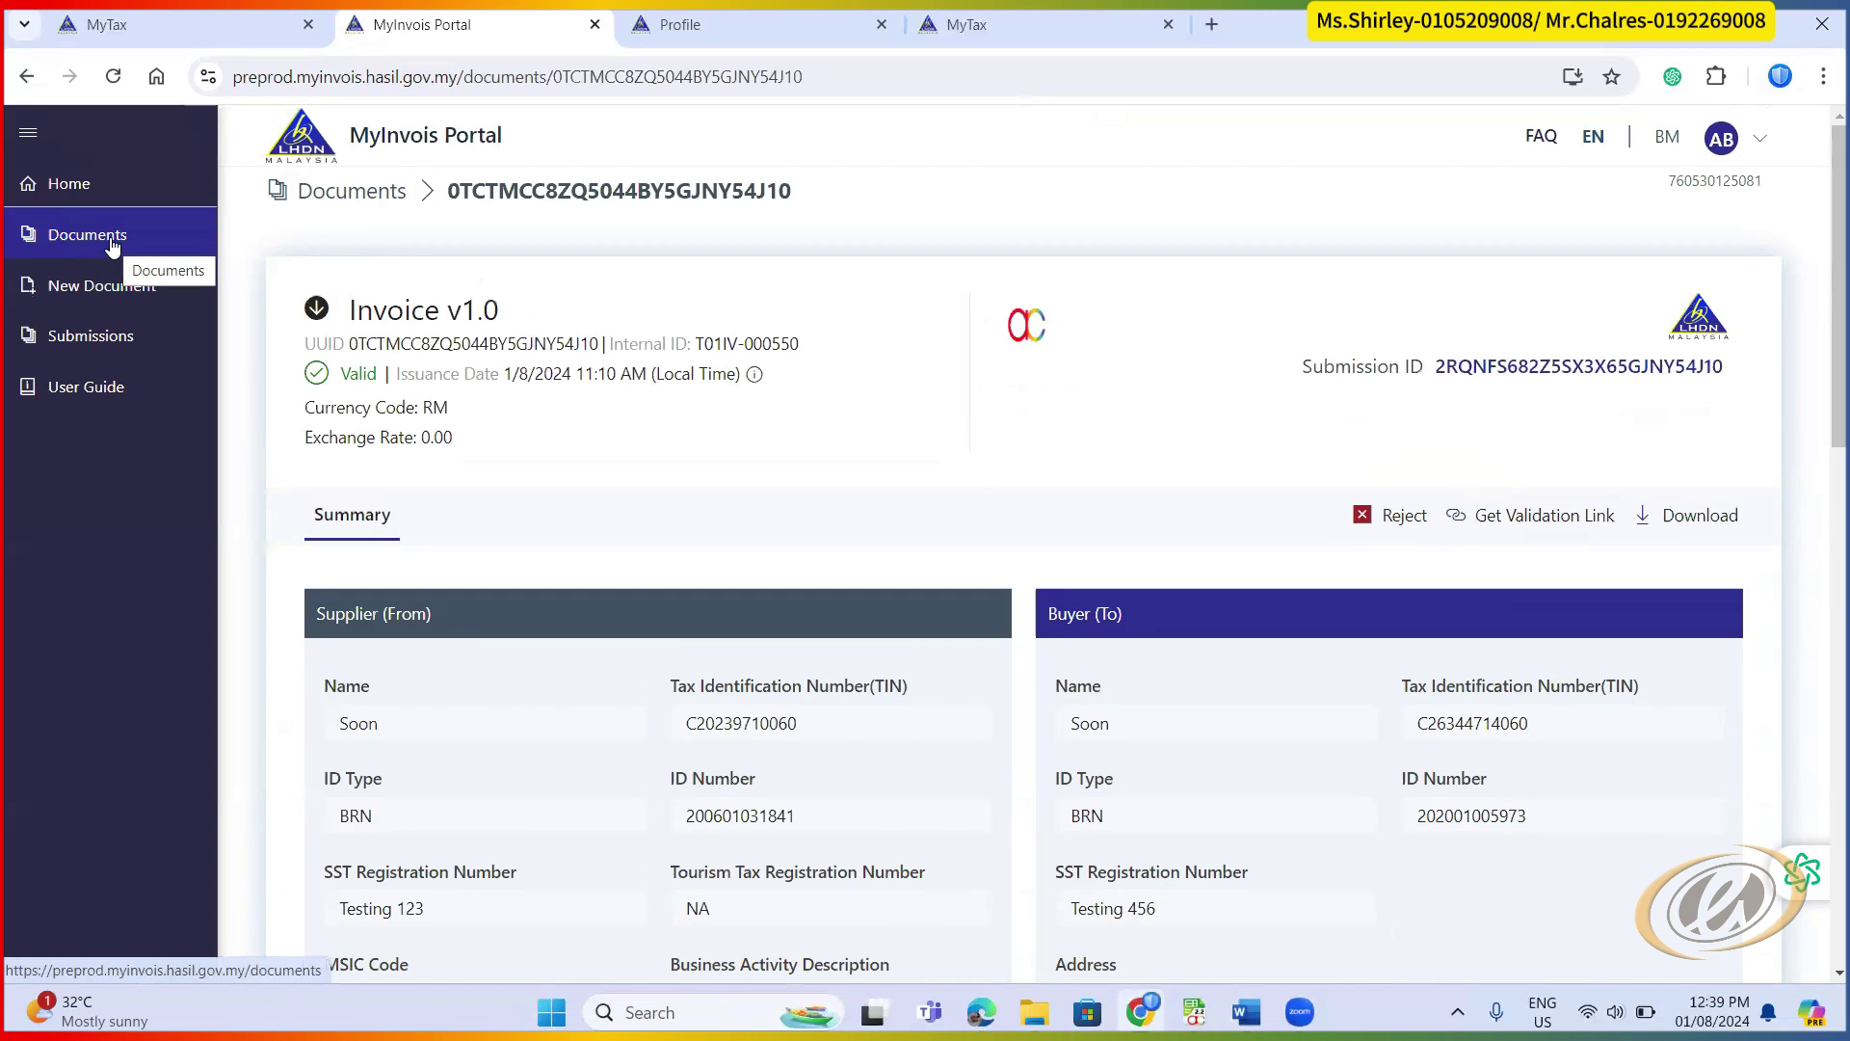
pyautogui.click(101, 247)
# - Start a New Document of type Invoice at version v 1.1
pyautogui.click(106, 294)
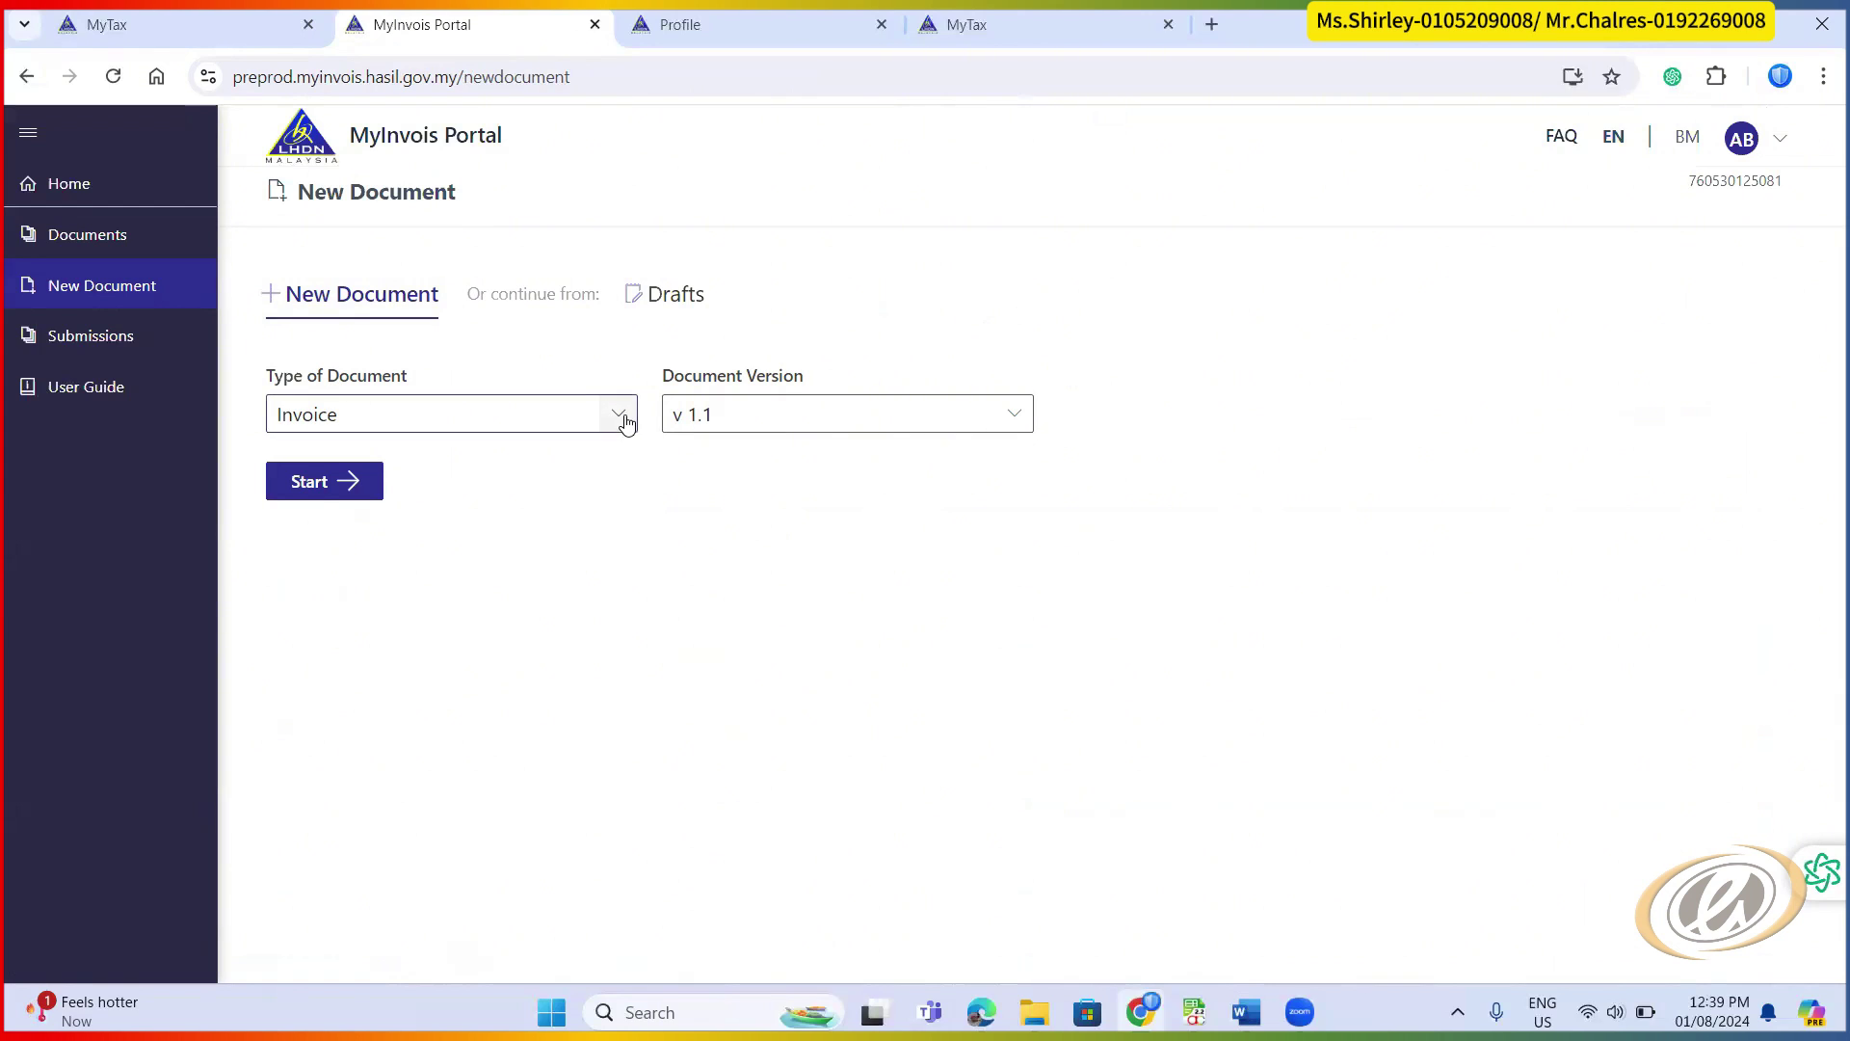
pyautogui.click(621, 414)
pyautogui.click(703, 487)
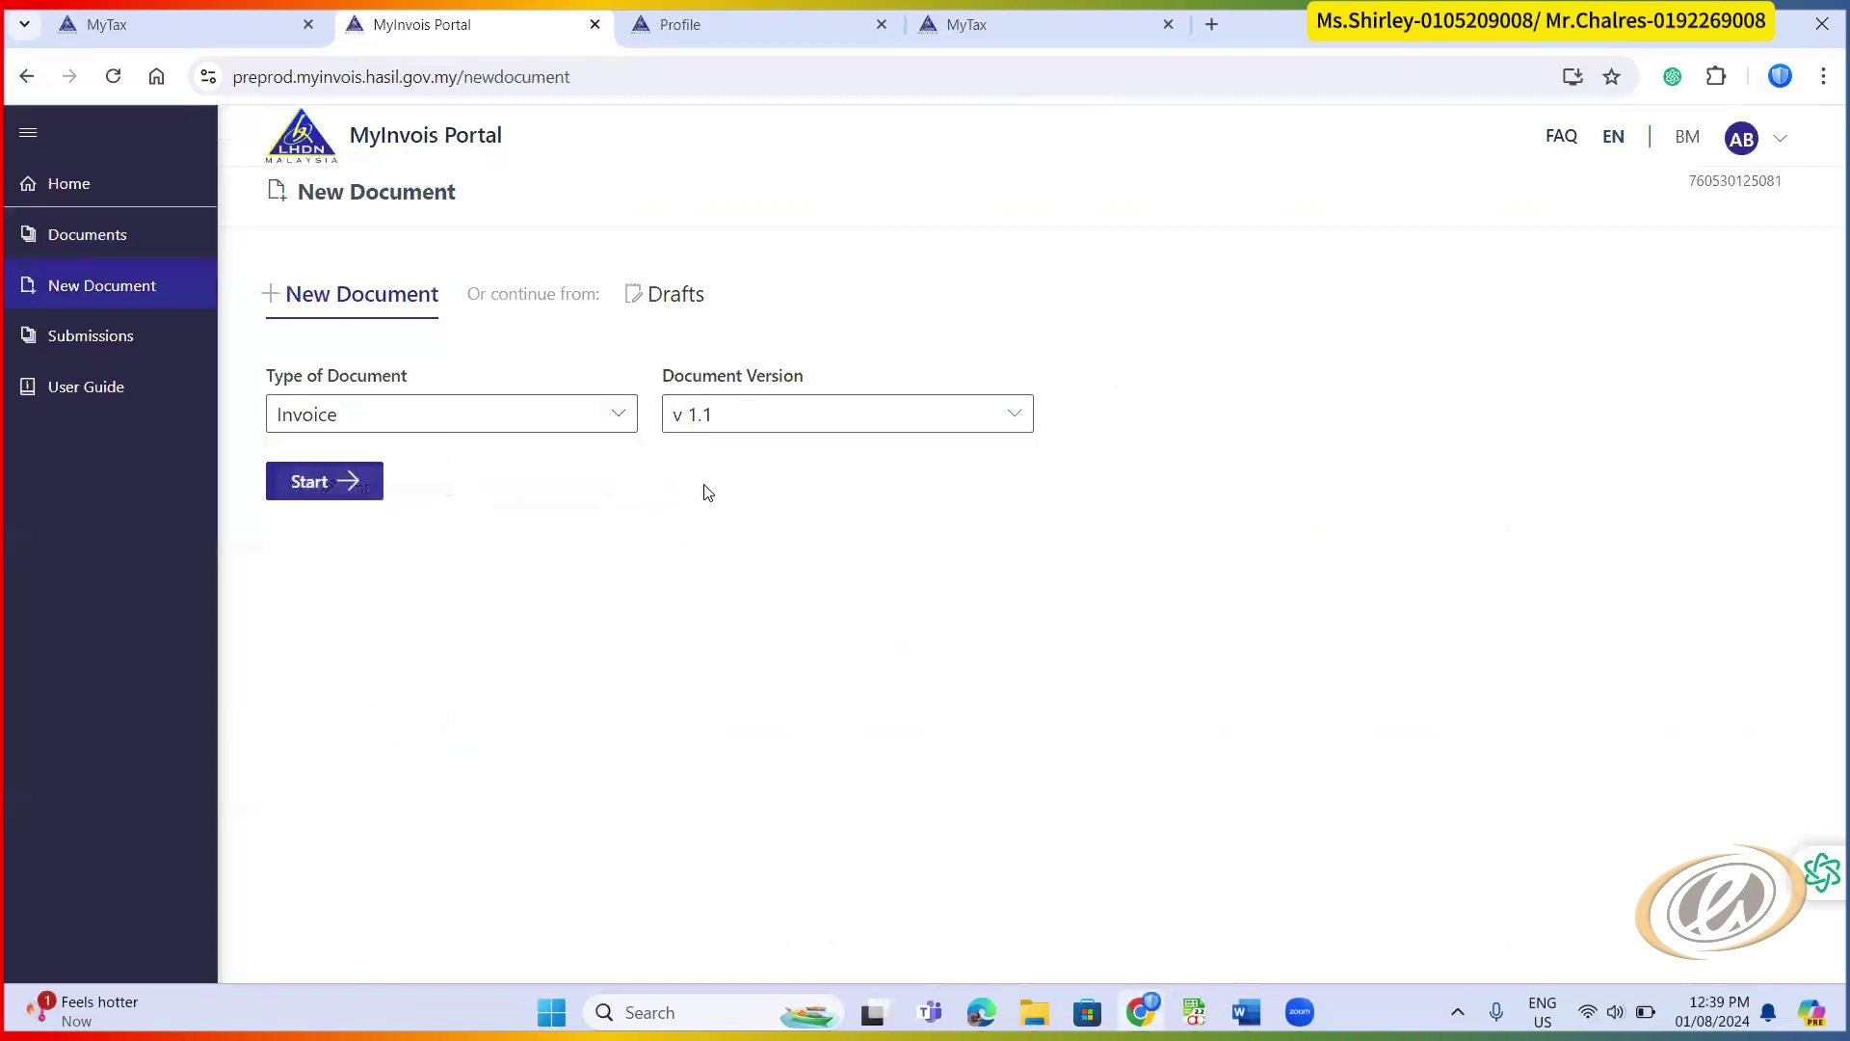
pyautogui.click(620, 418)
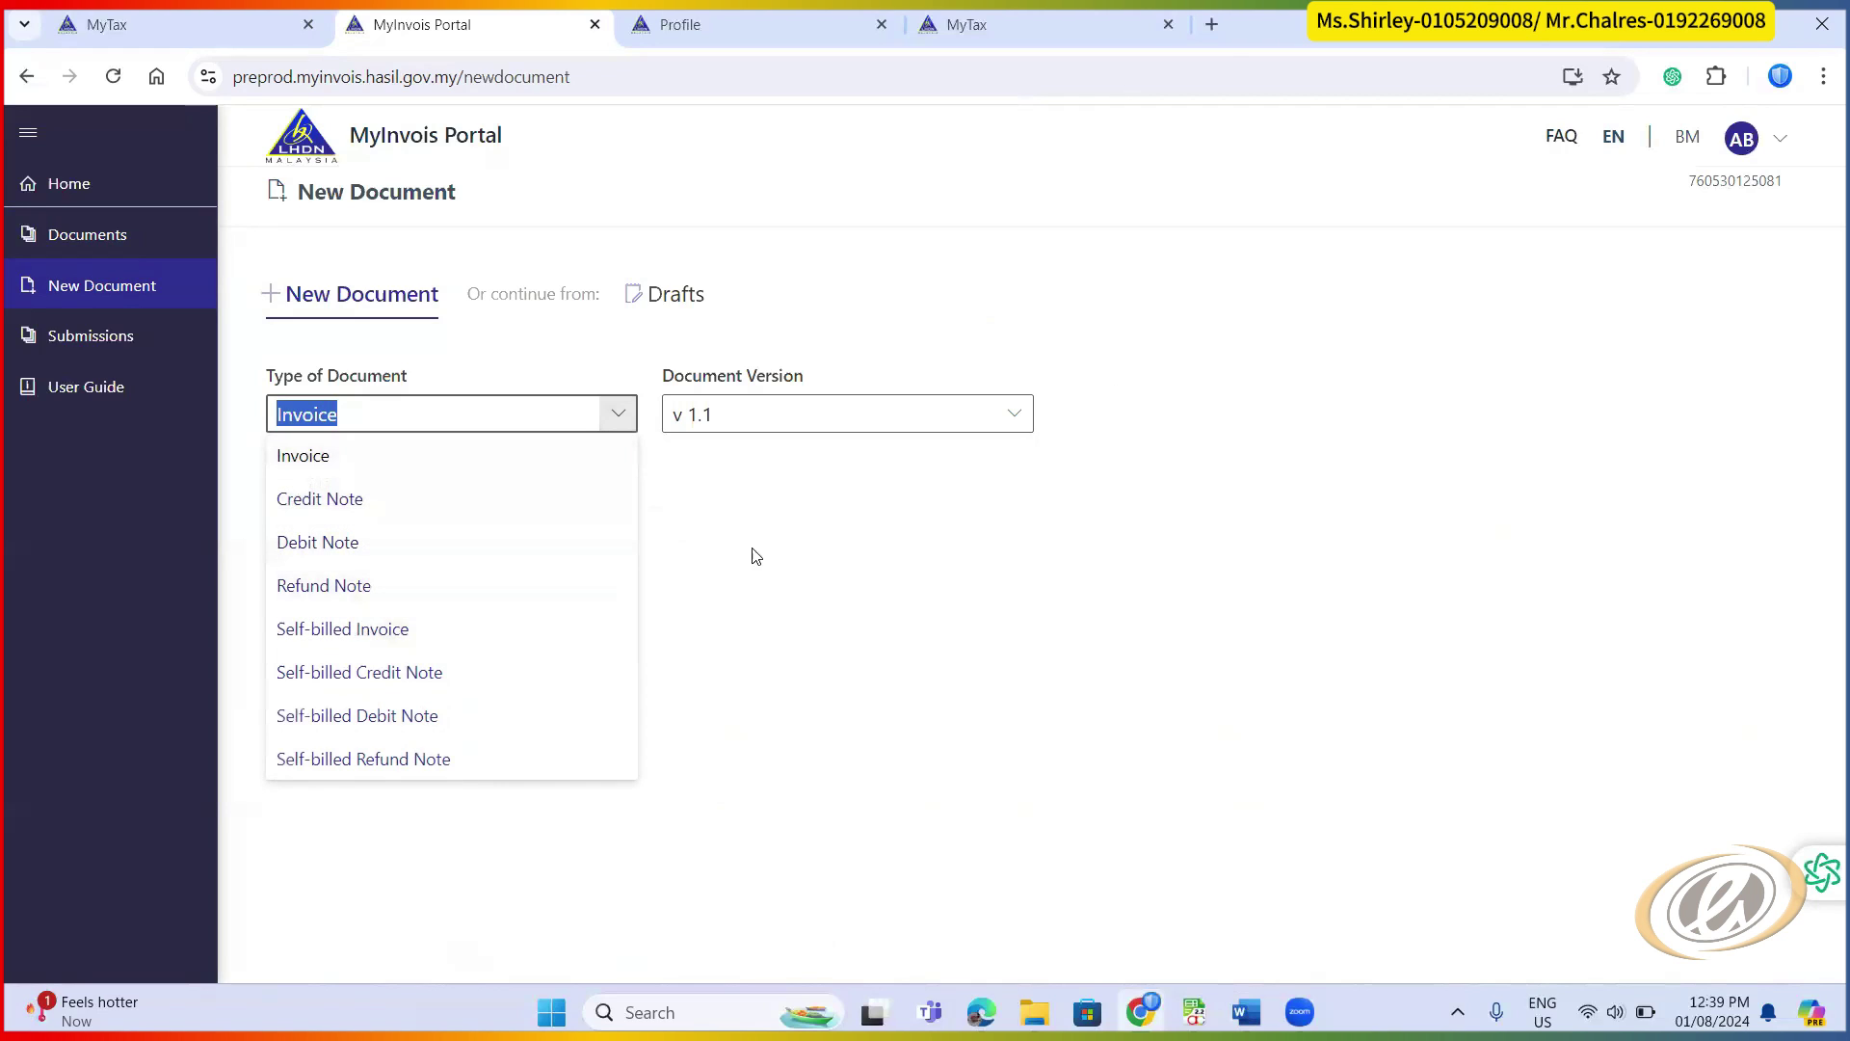
pyautogui.click(768, 509)
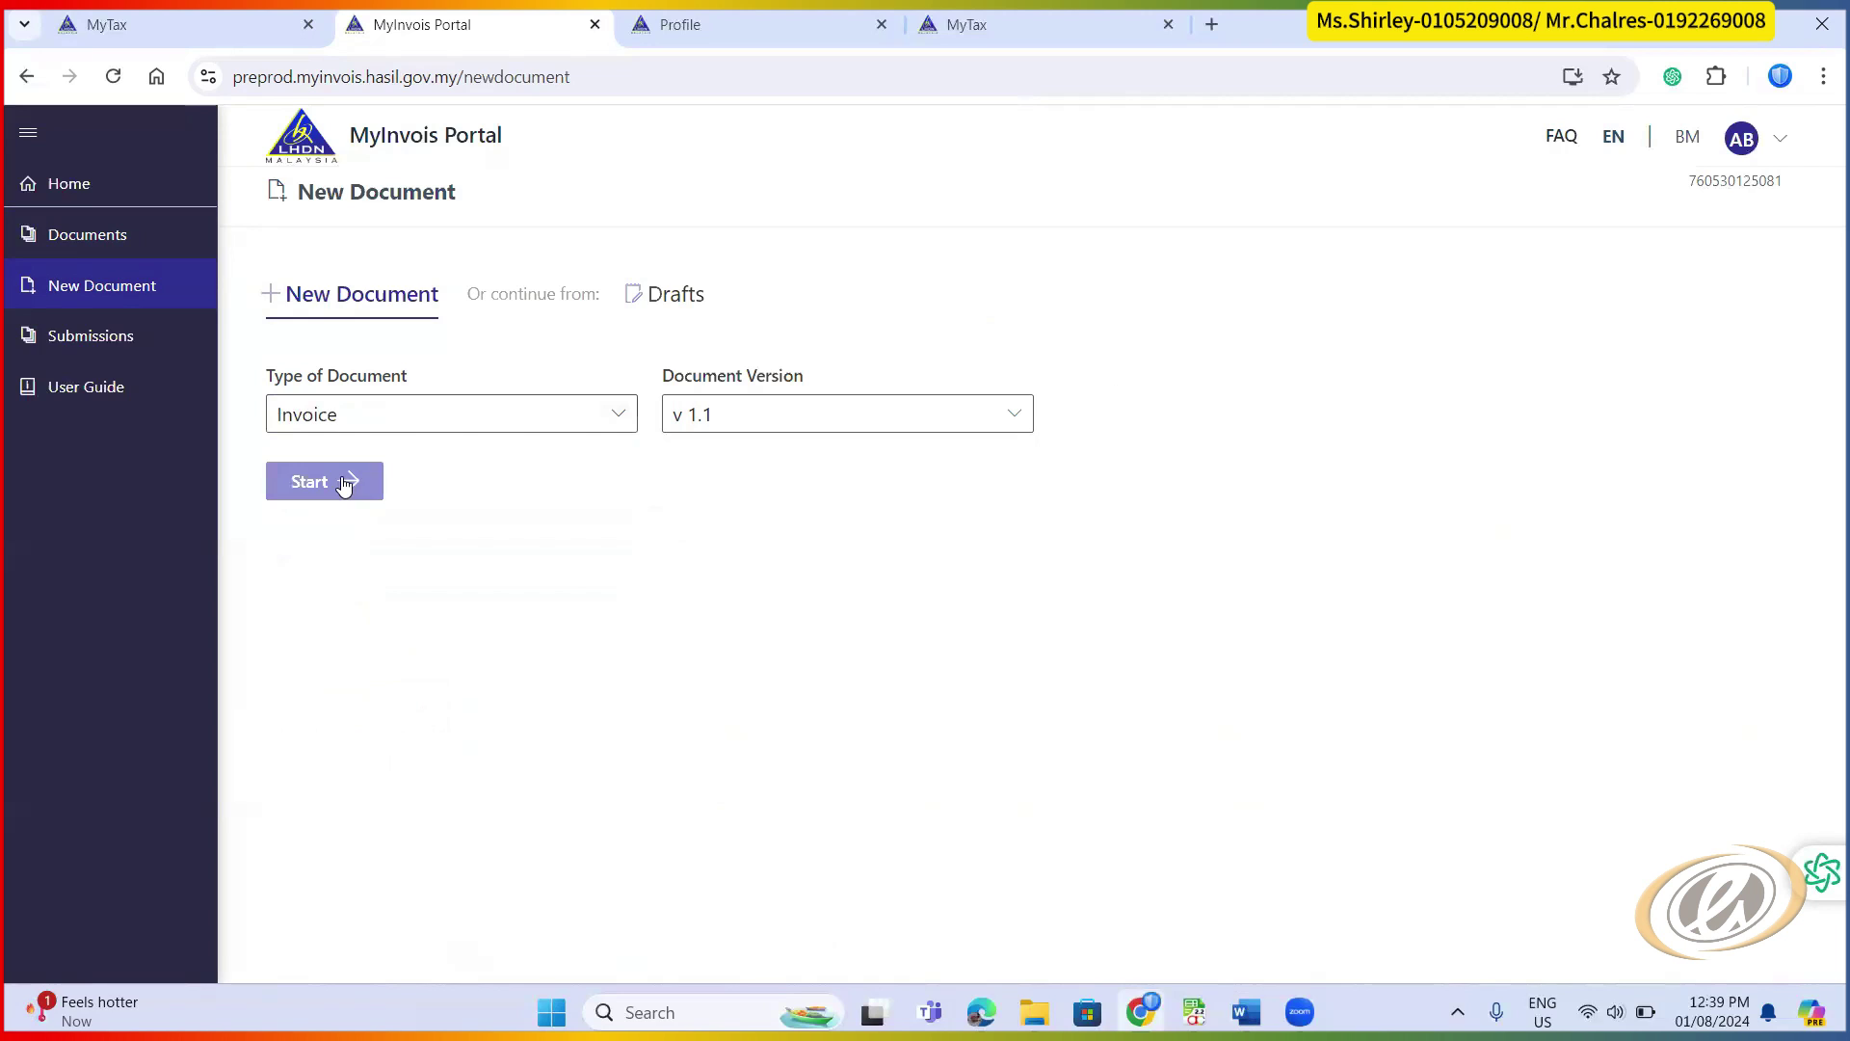
pyautogui.click(343, 480)
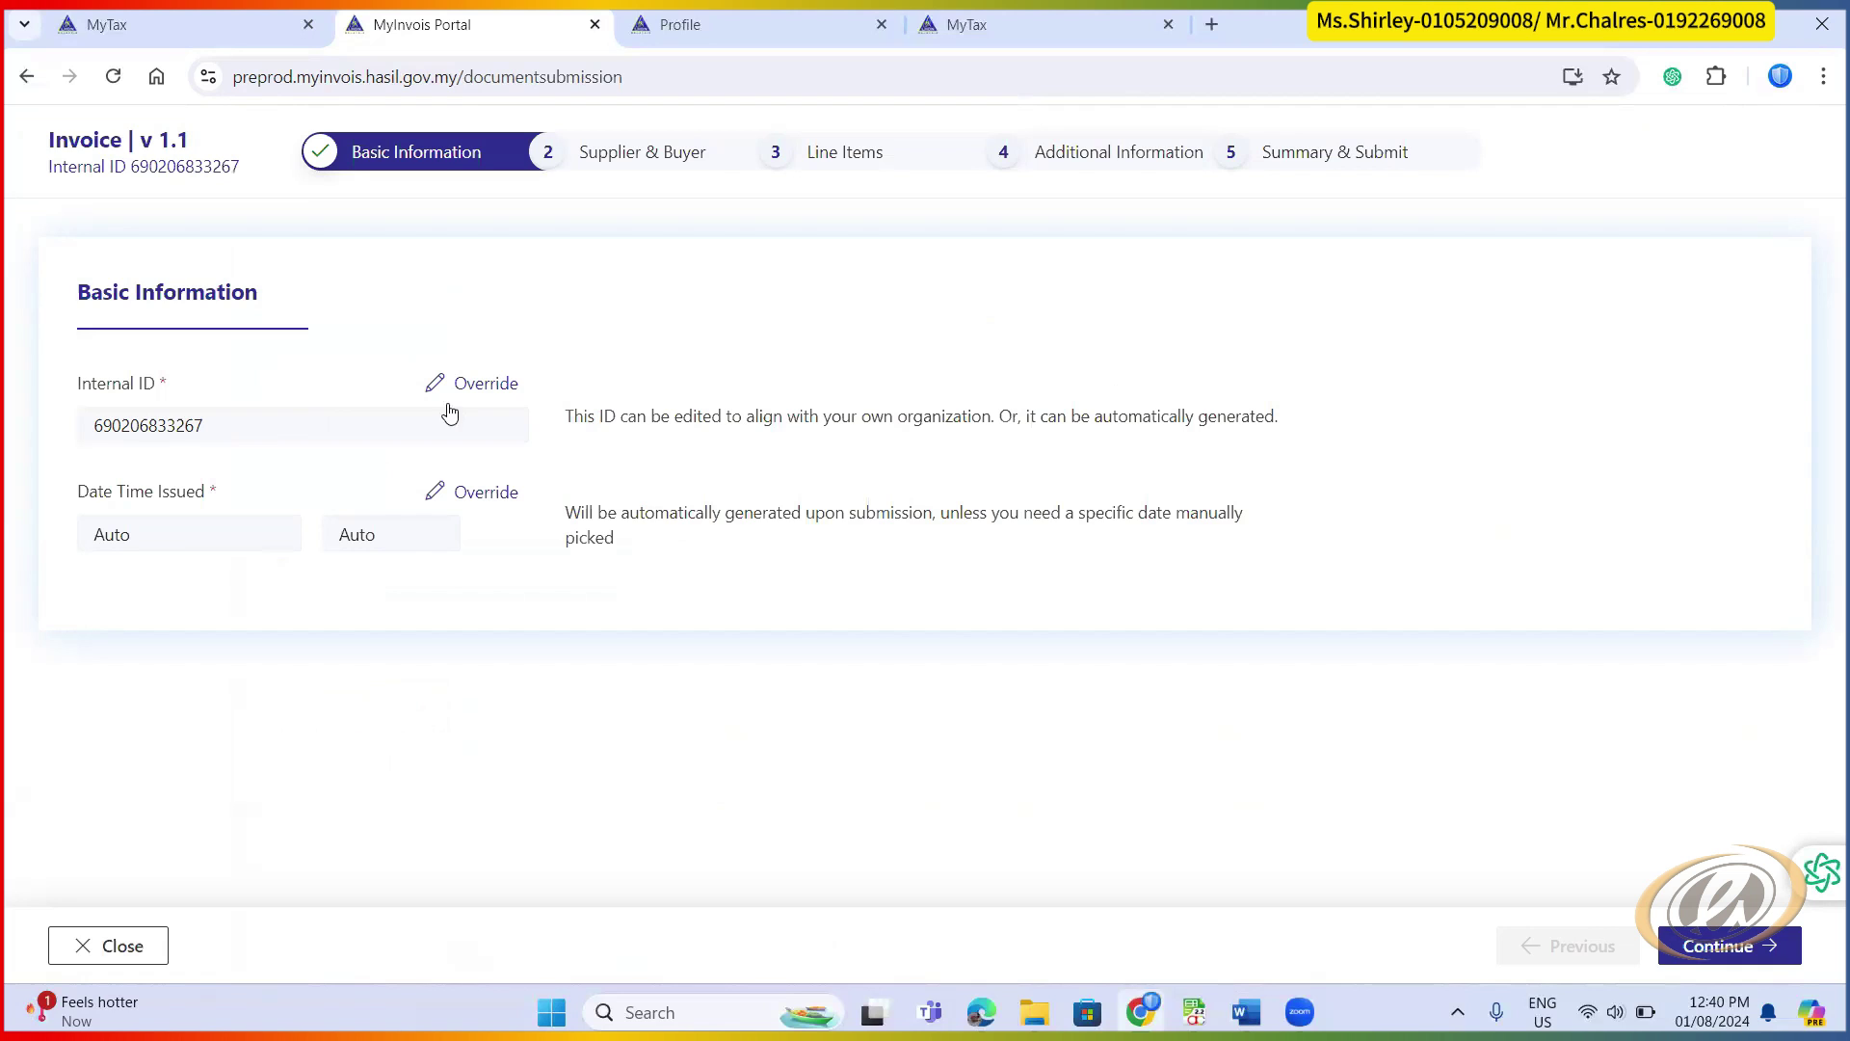
# - On the Supplier & Buyer step, choose BRN as the buyer's ID type, then continue to Line Items
pyautogui.click(1702, 948)
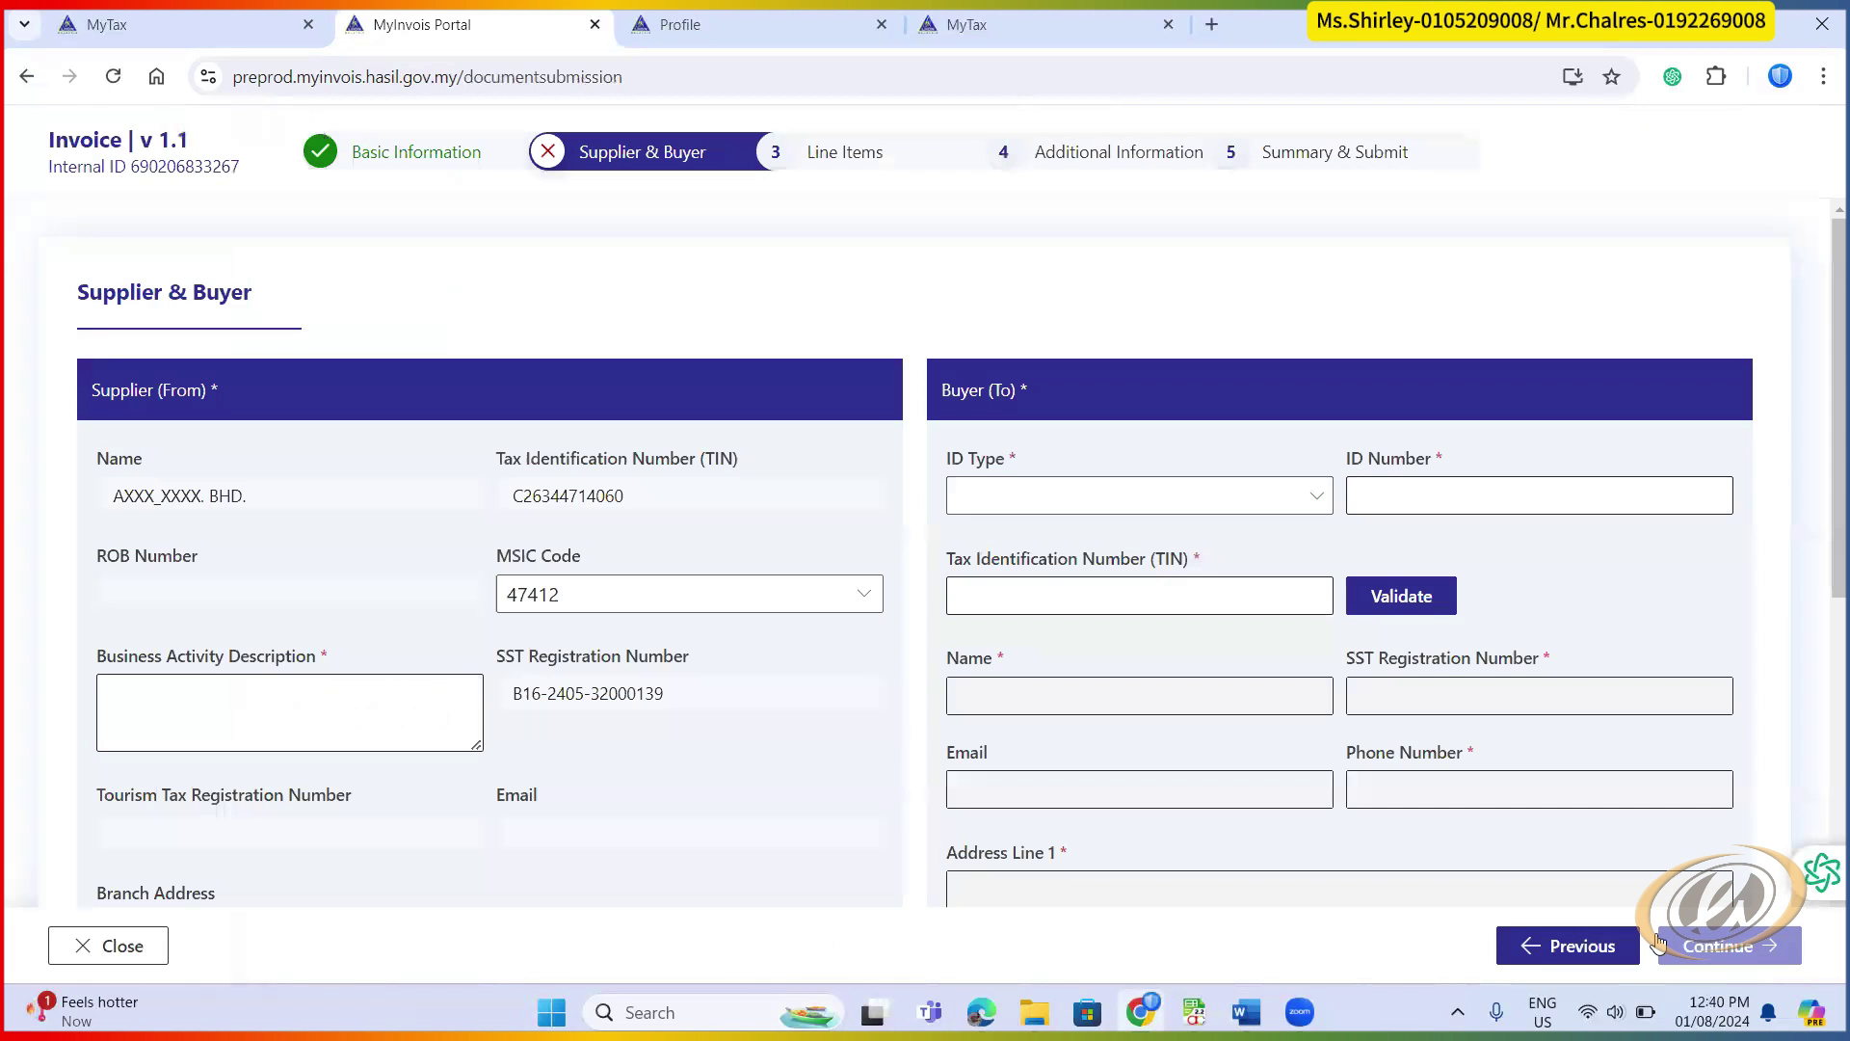
pyautogui.scroll(-4, 706, 643)
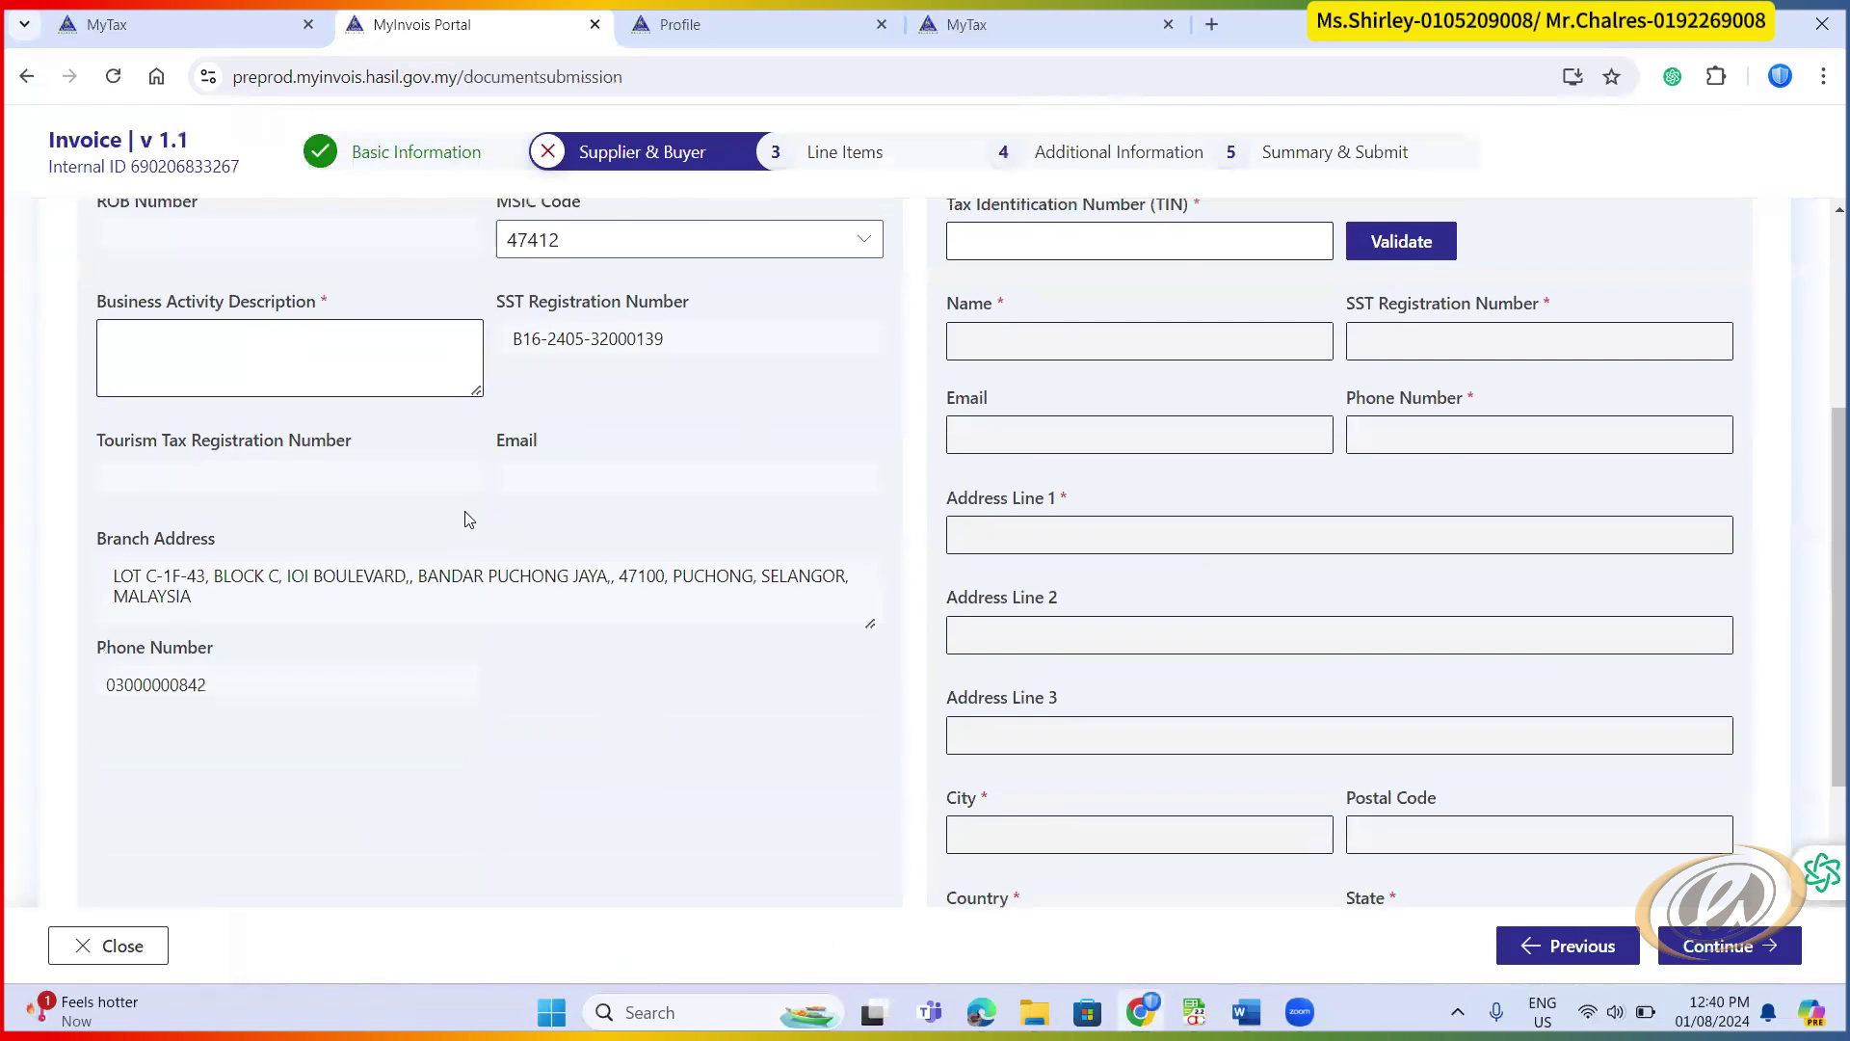
pyautogui.scroll(4, 466, 516)
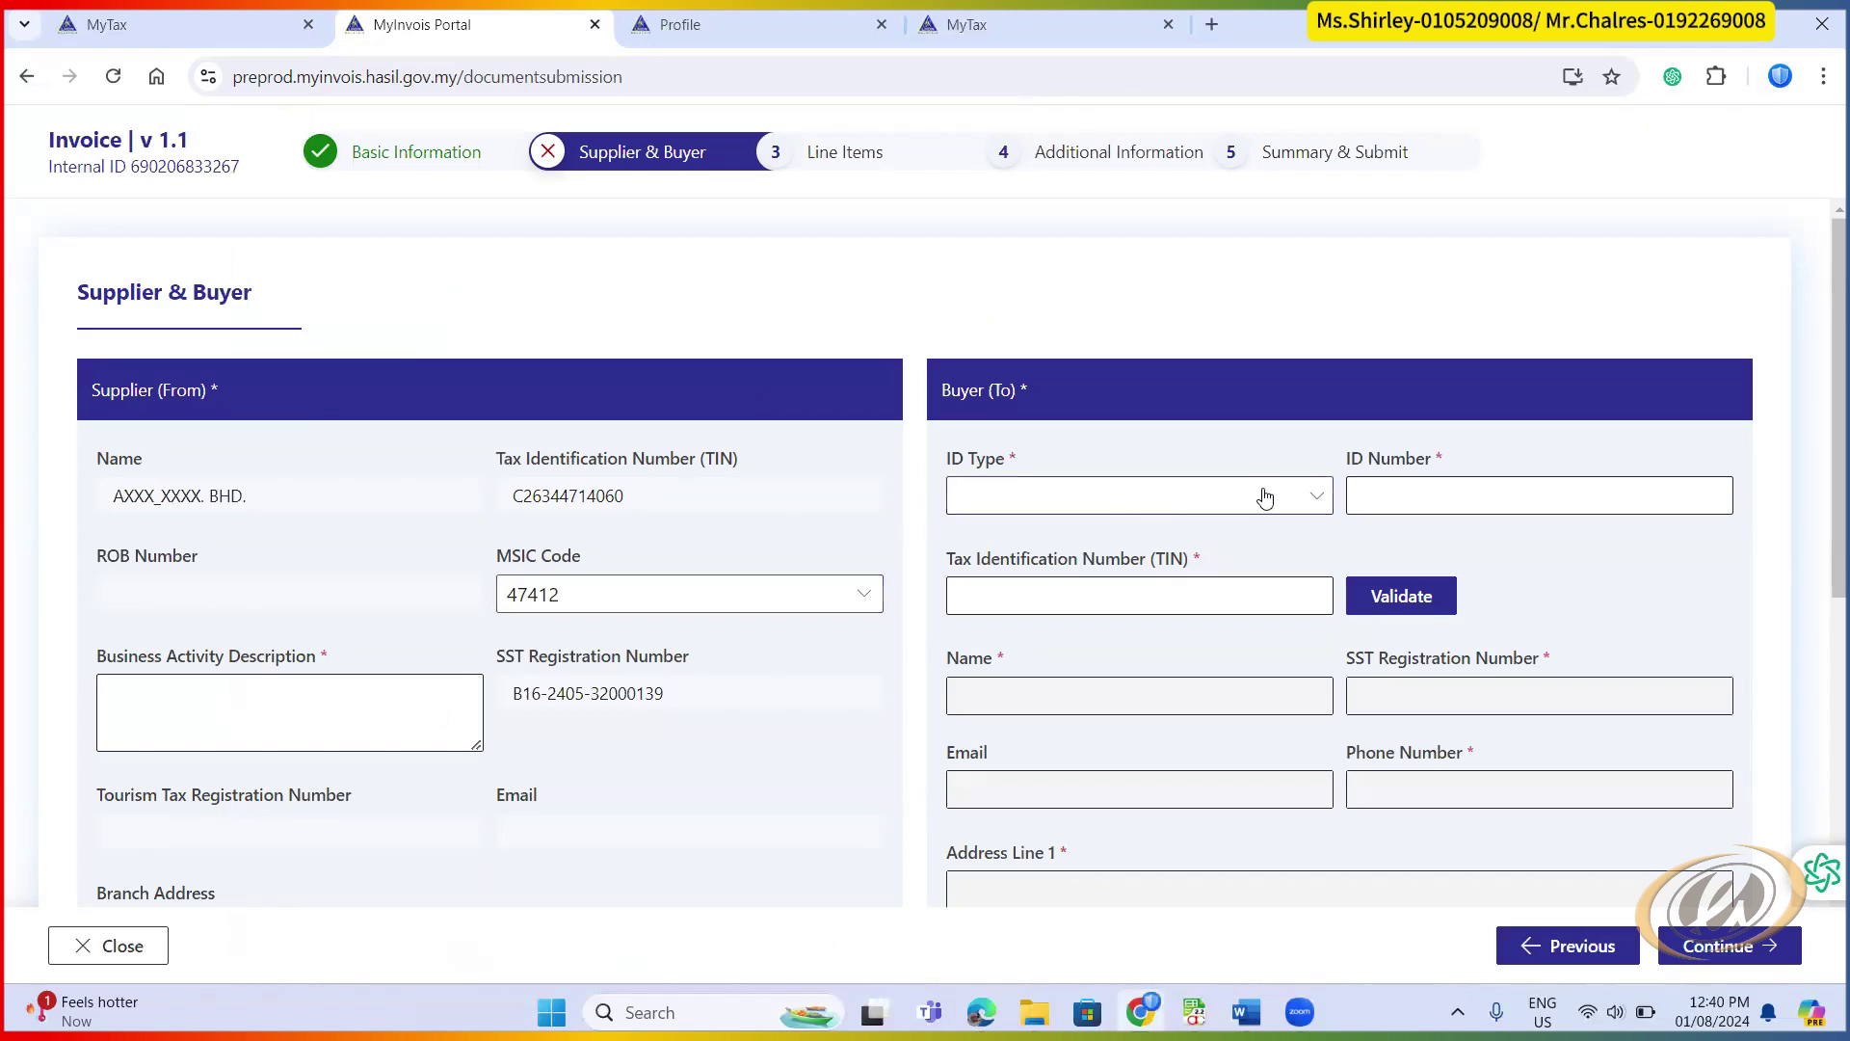
pyautogui.click(1320, 494)
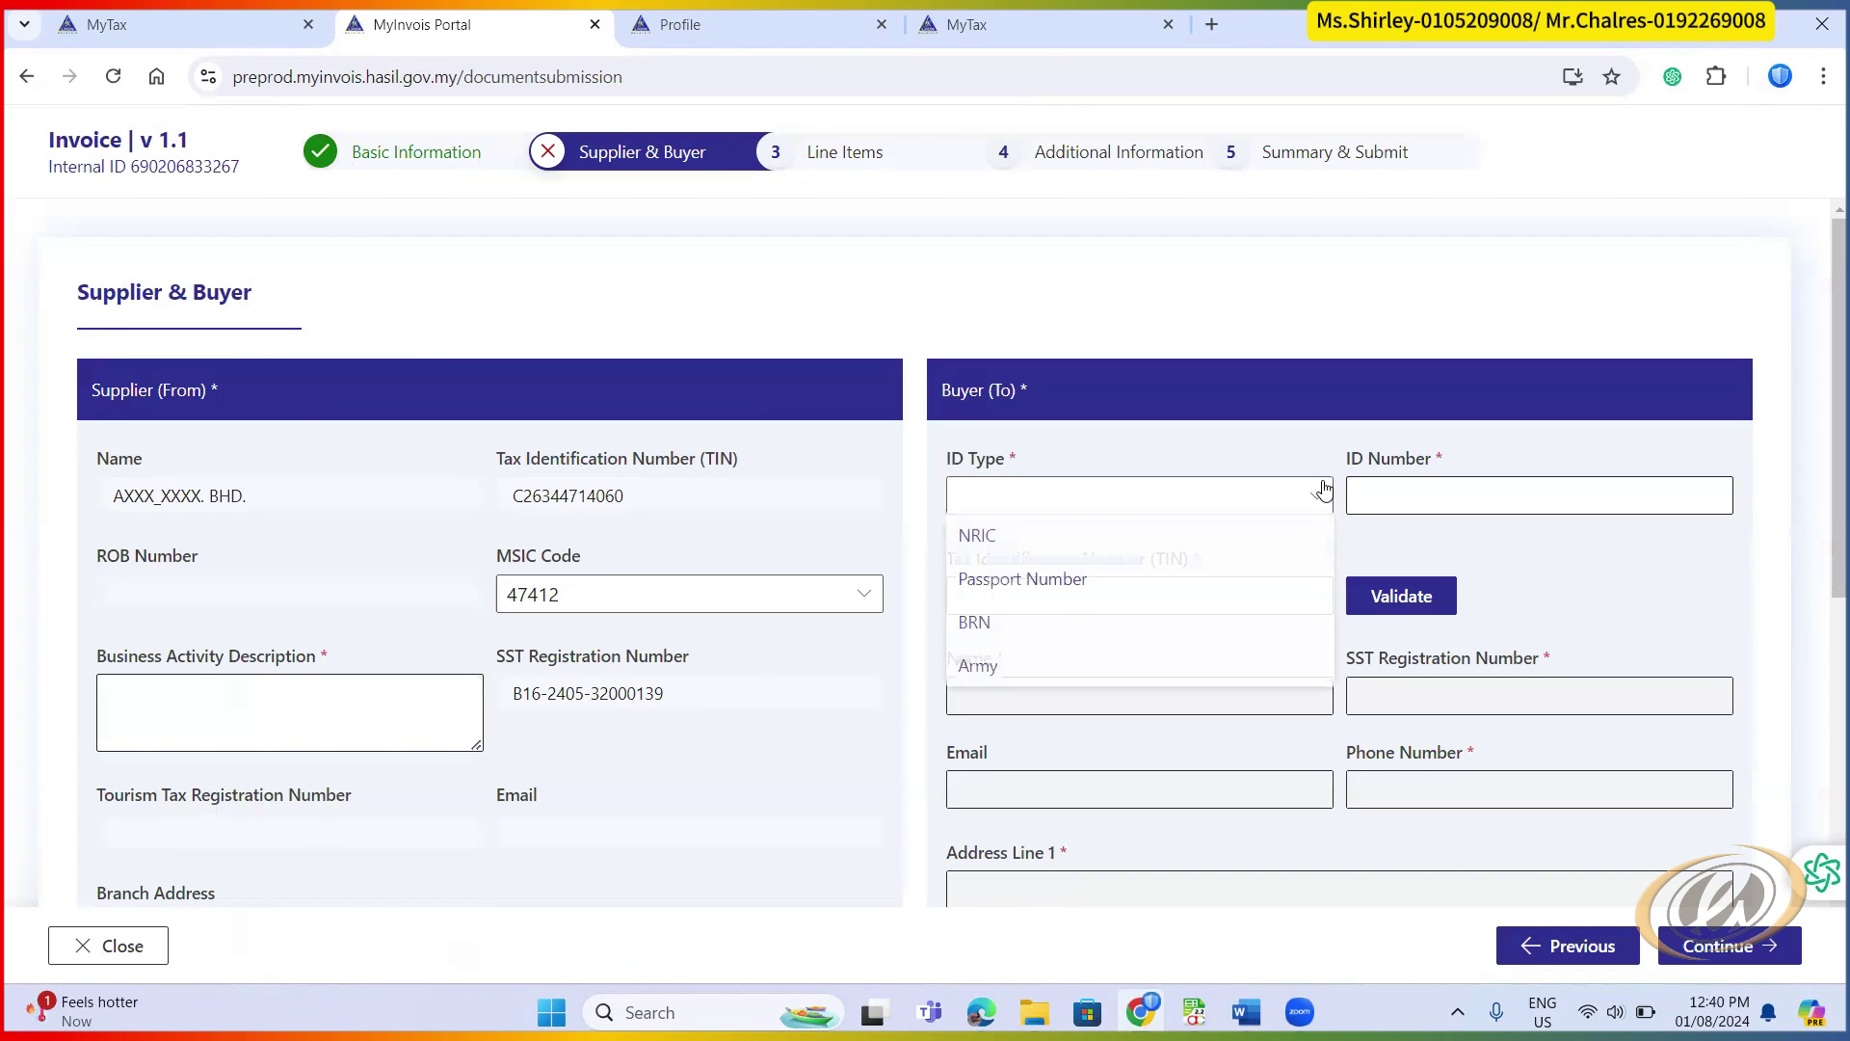
pyautogui.click(1033, 624)
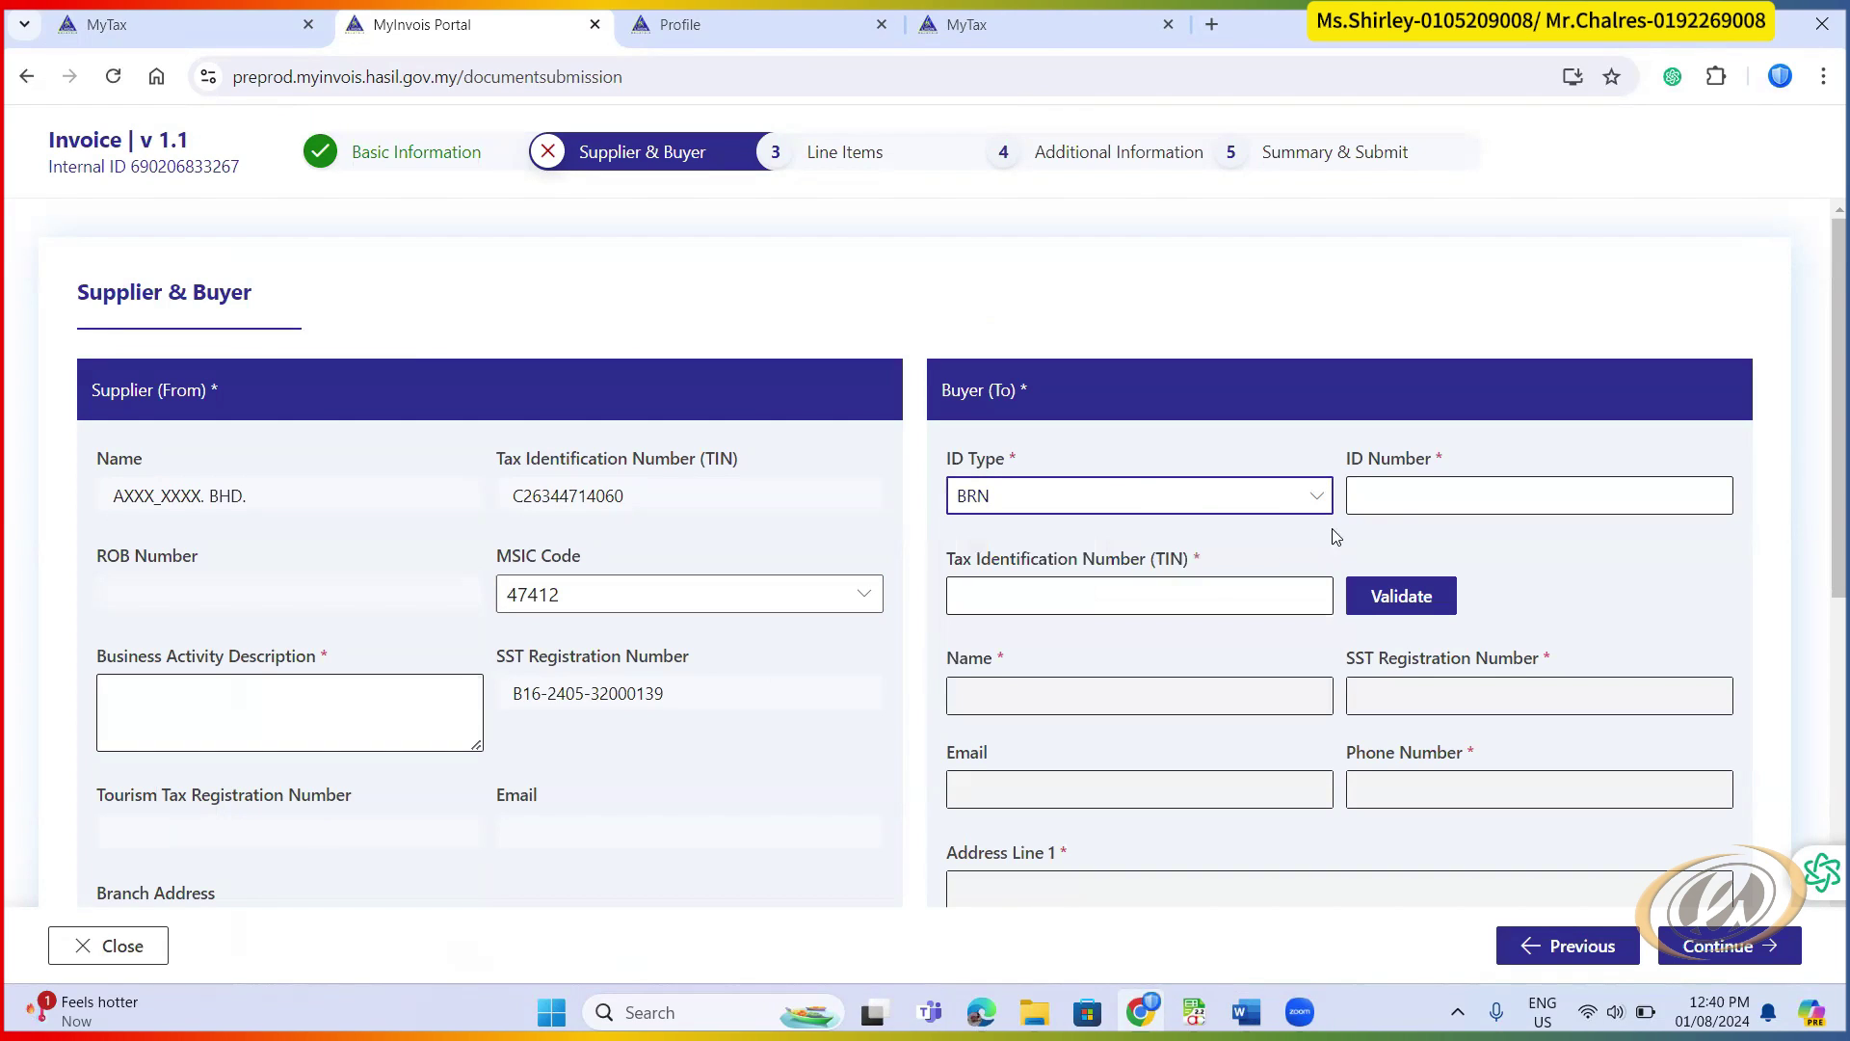
pyautogui.click(1399, 500)
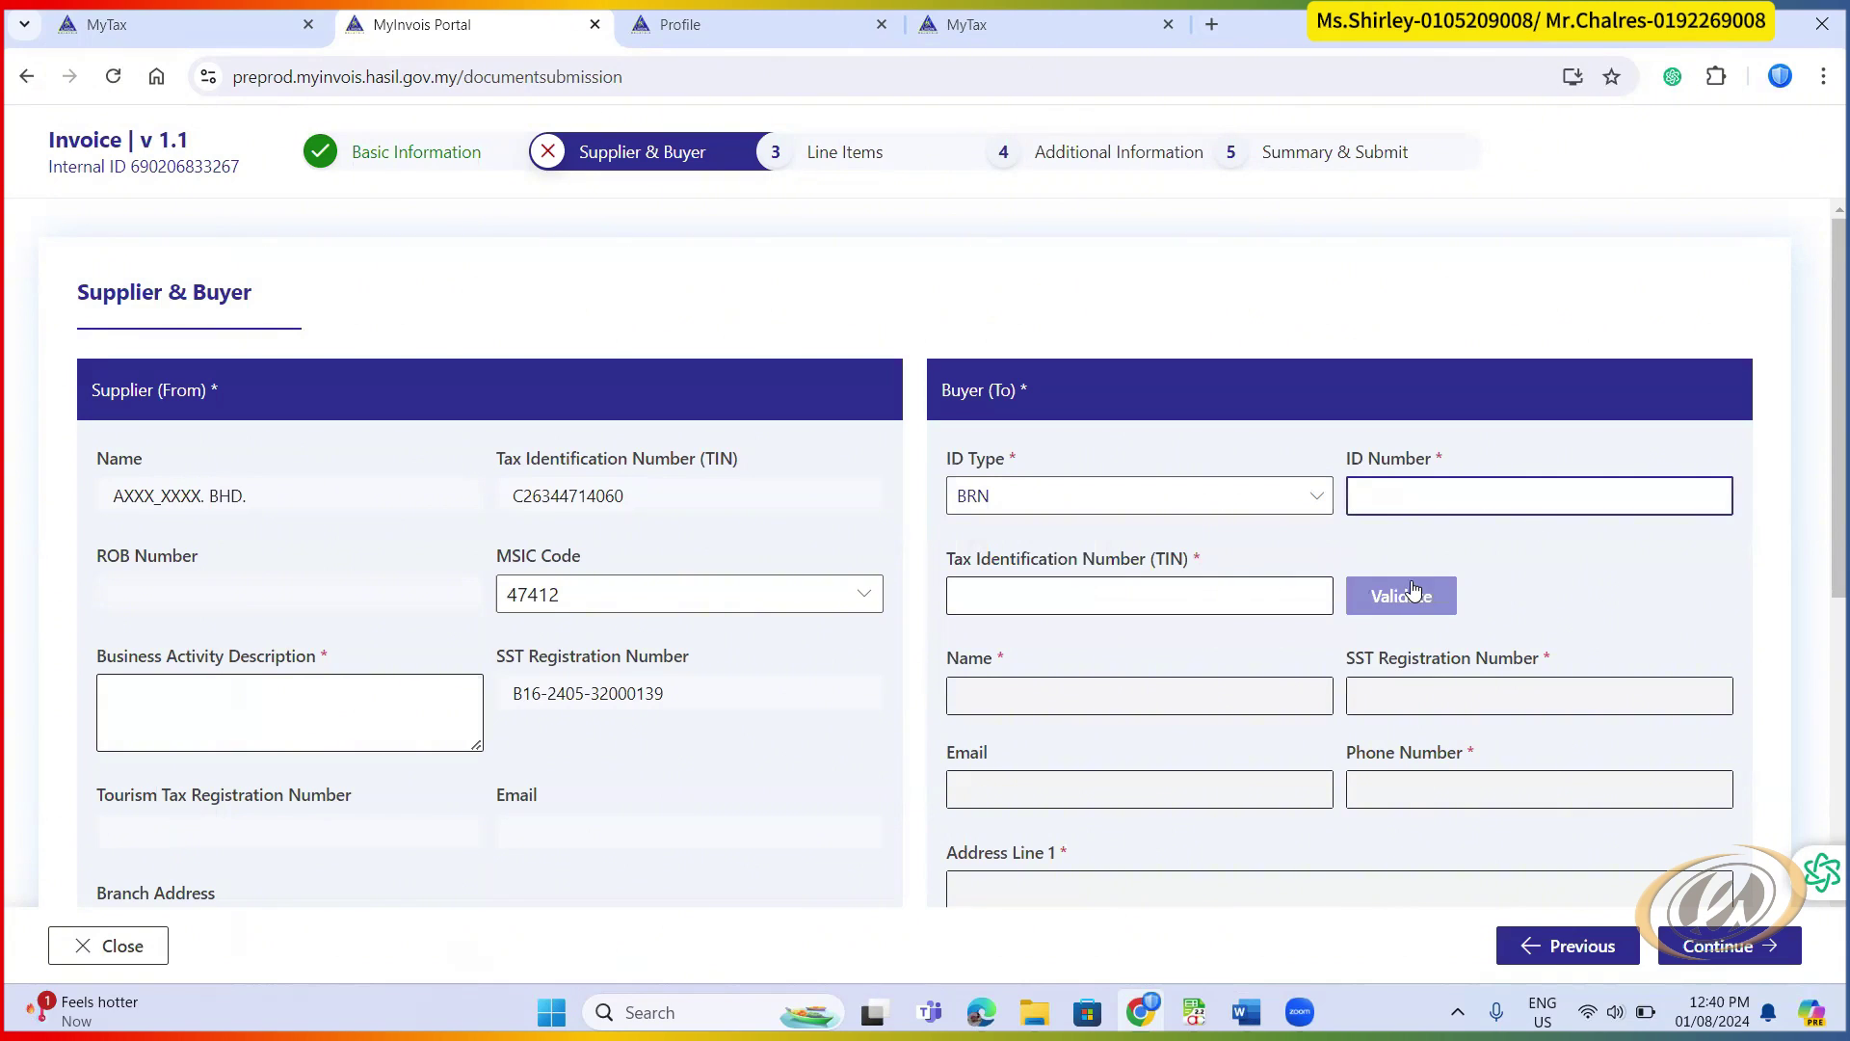
pyautogui.scroll(-5, 1609, 583)
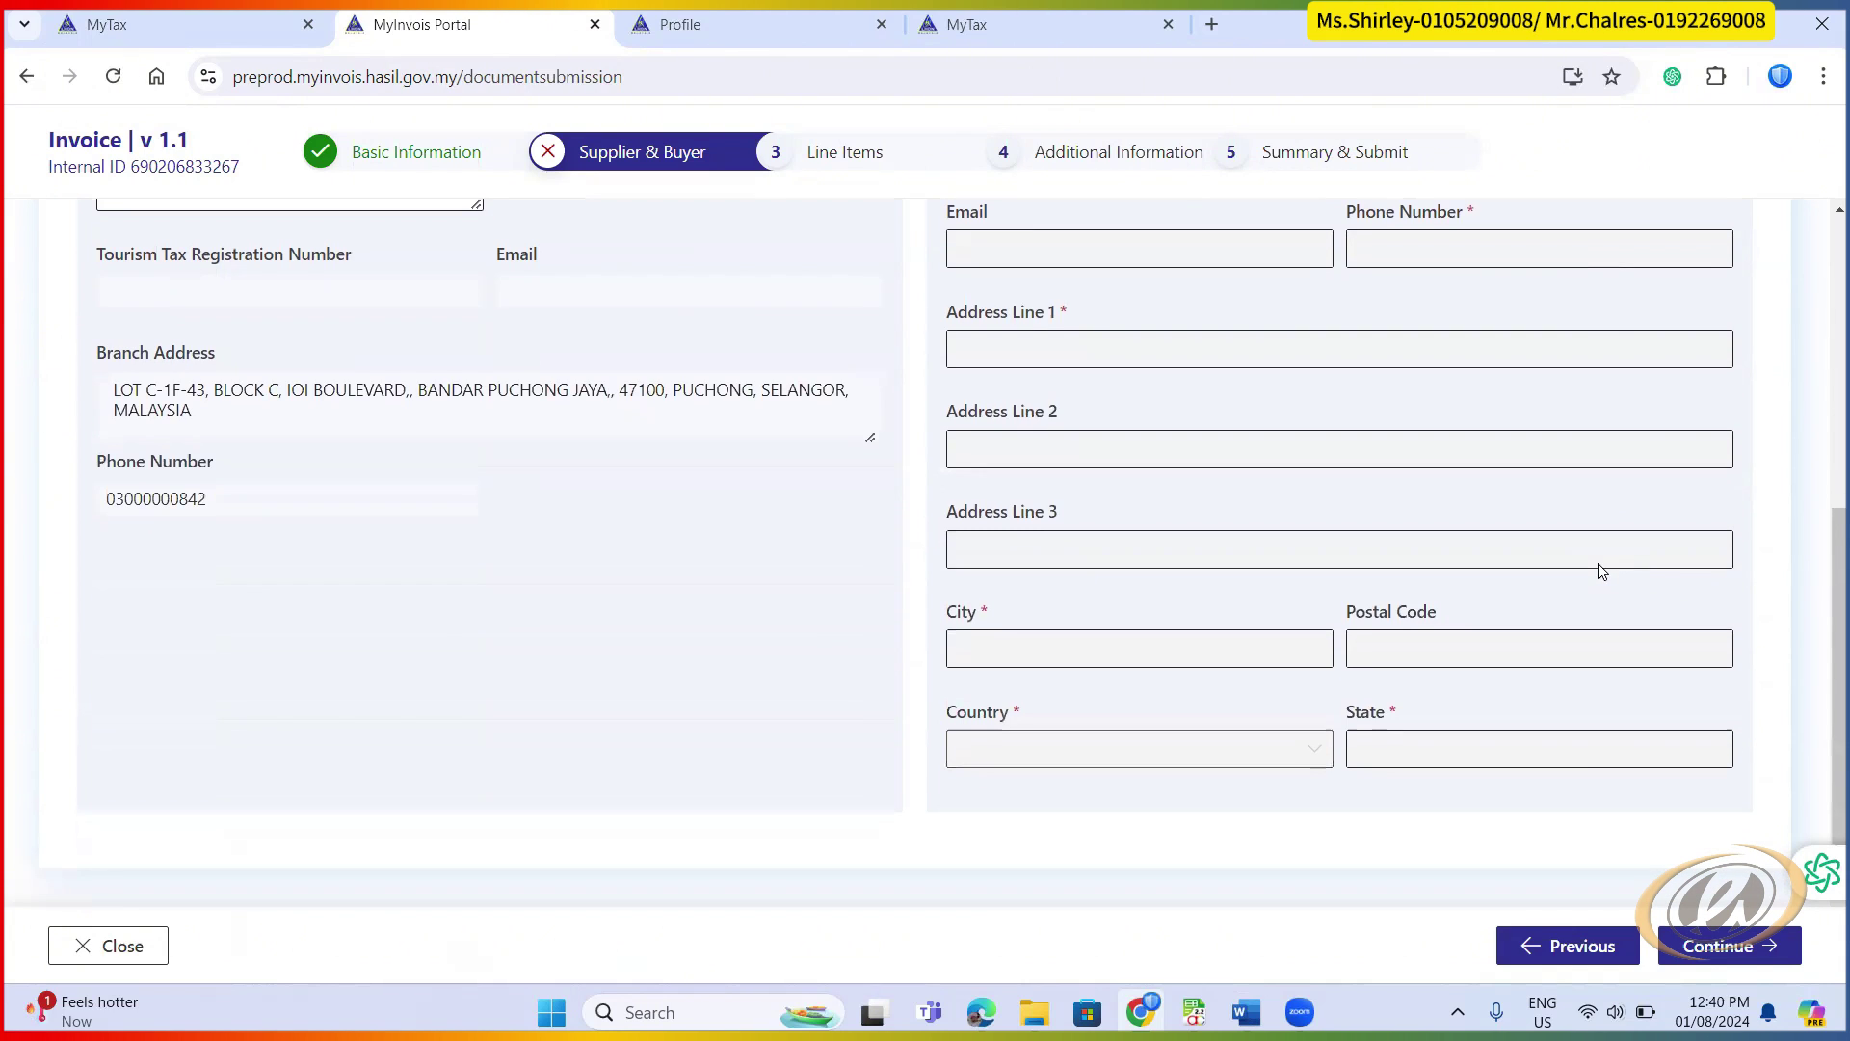
pyautogui.click(1695, 961)
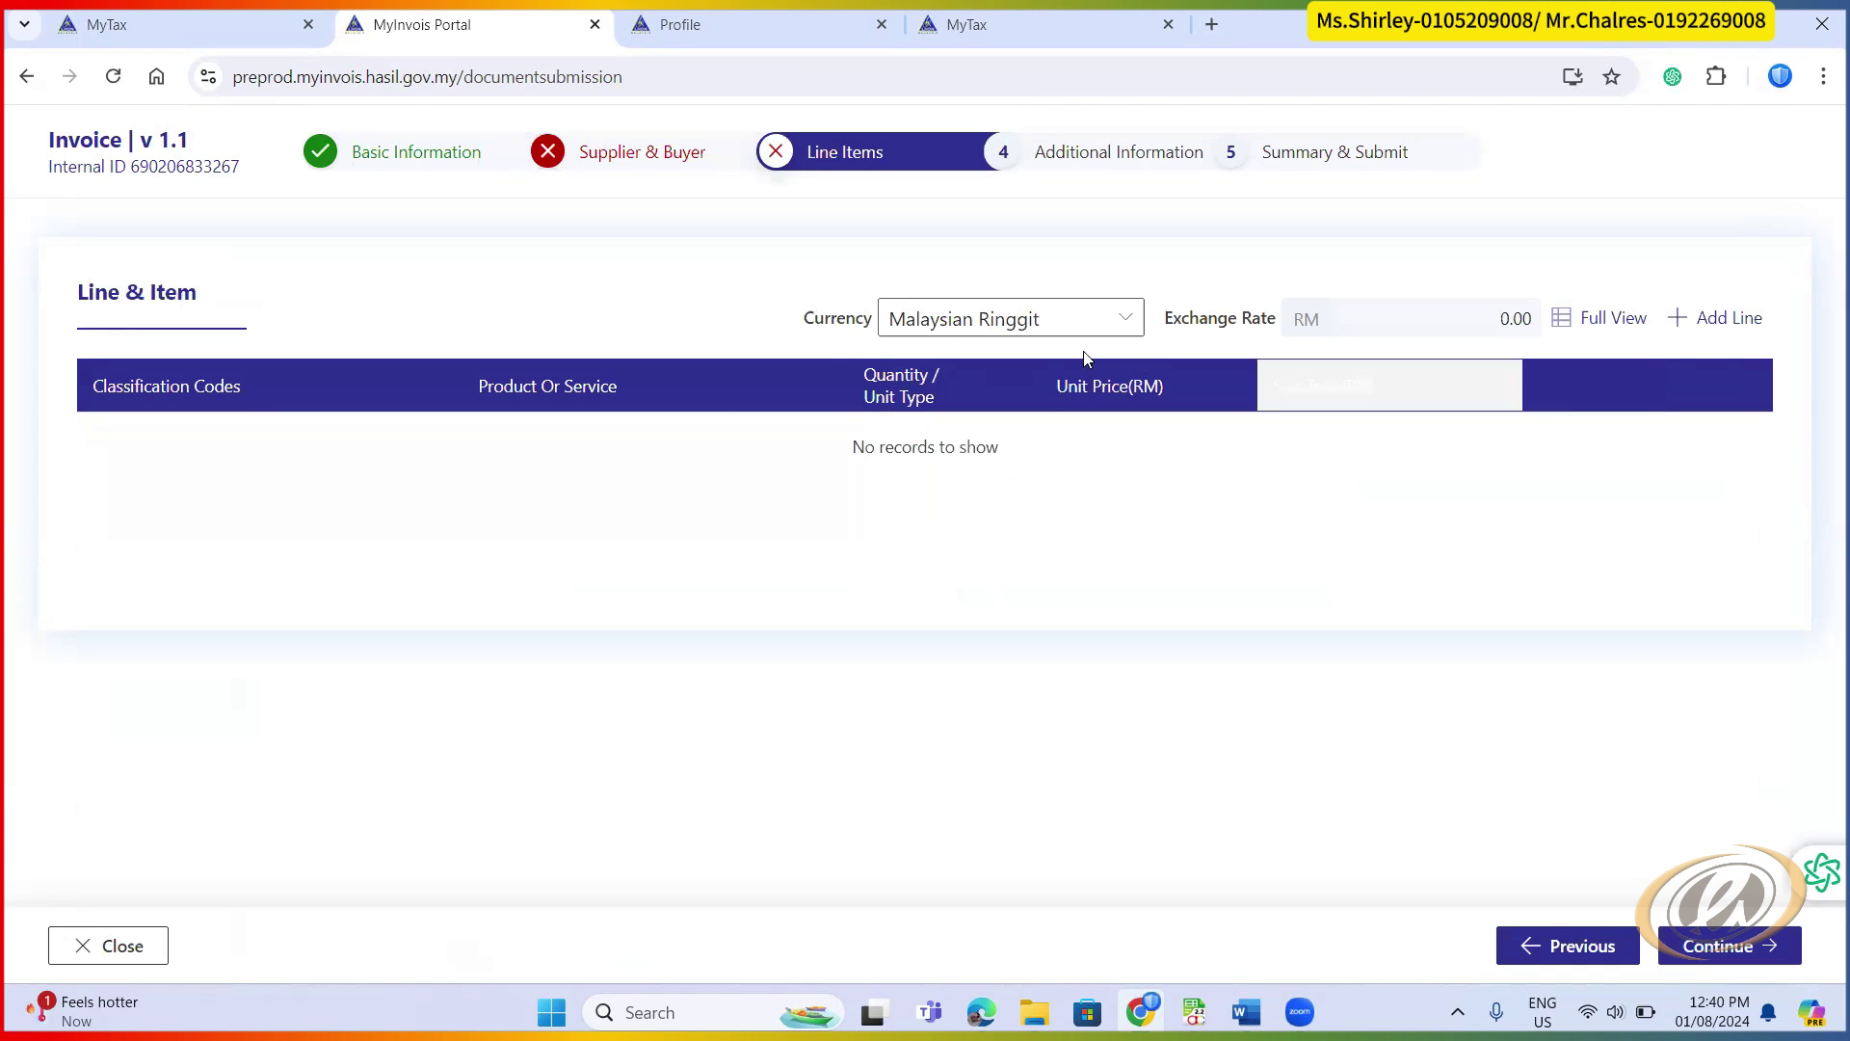
# - Browse the Add Line panel's classification codes, product, tariff, quantity and price fields, close it unsaved, and continue
pyautogui.click(1725, 318)
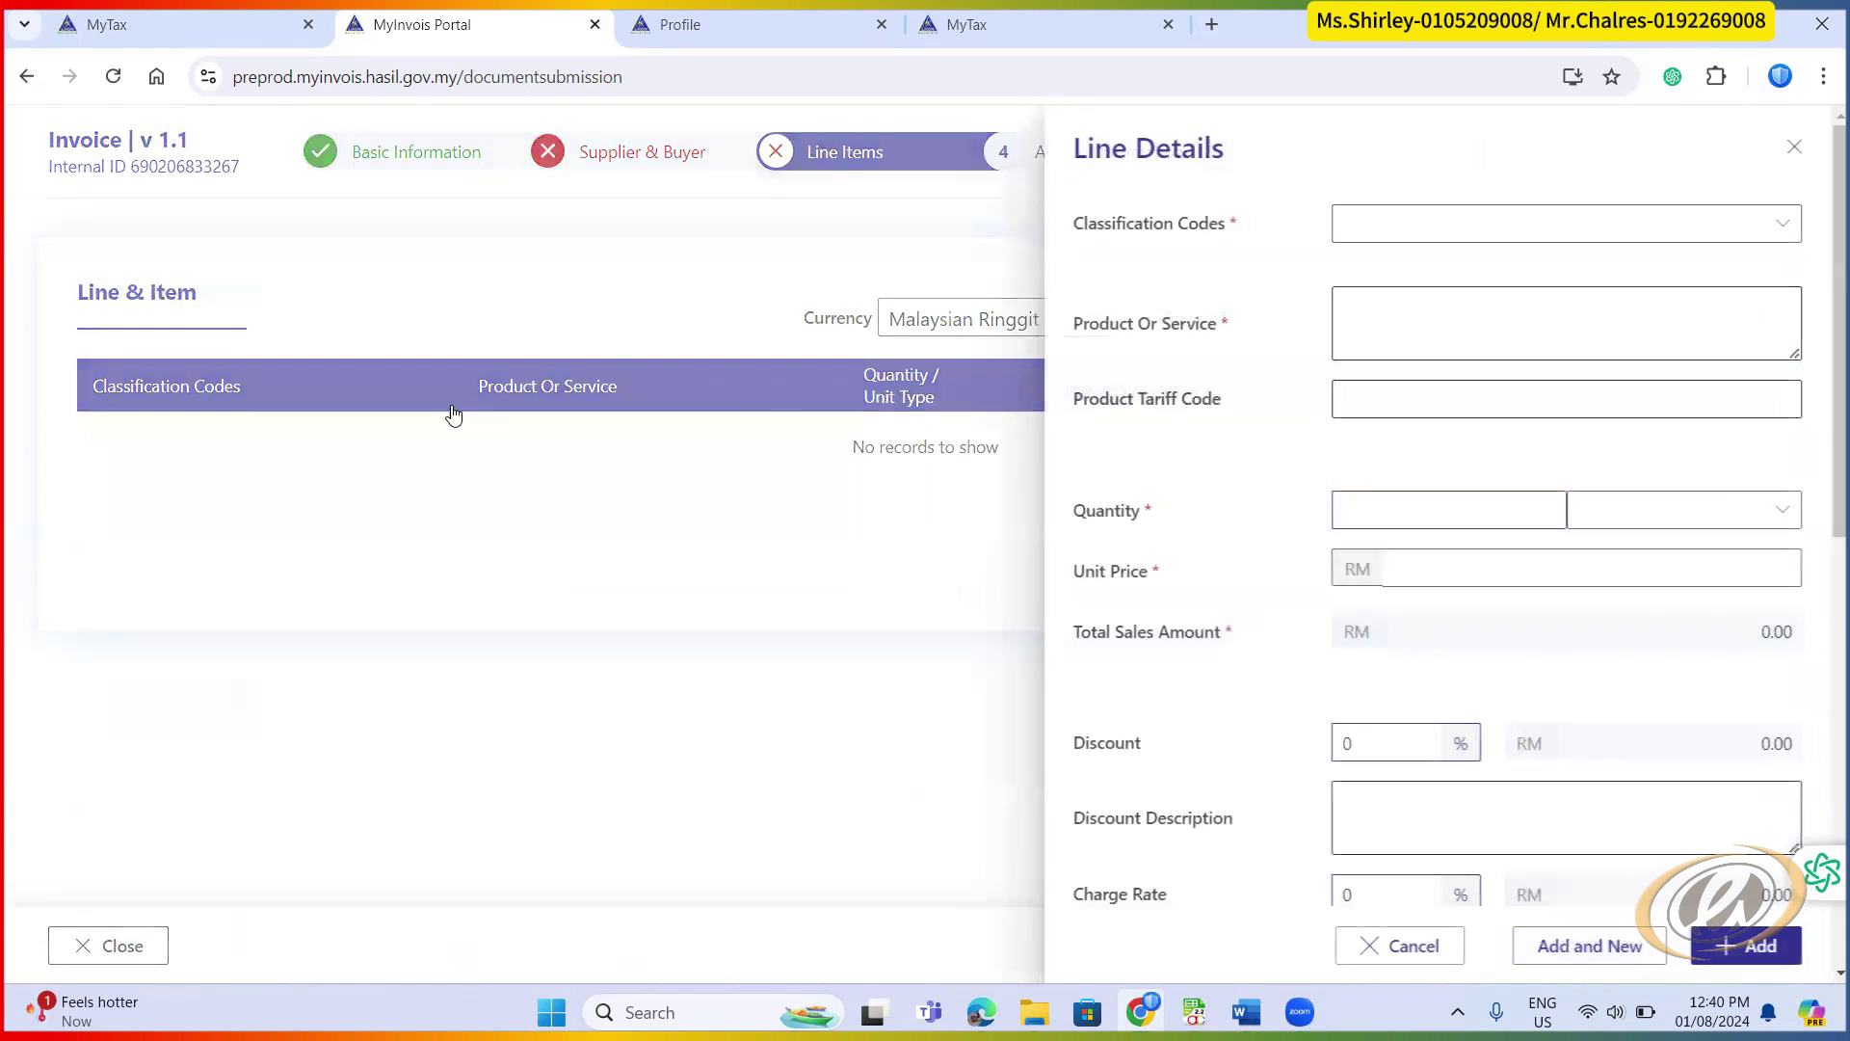
pyautogui.click(1784, 227)
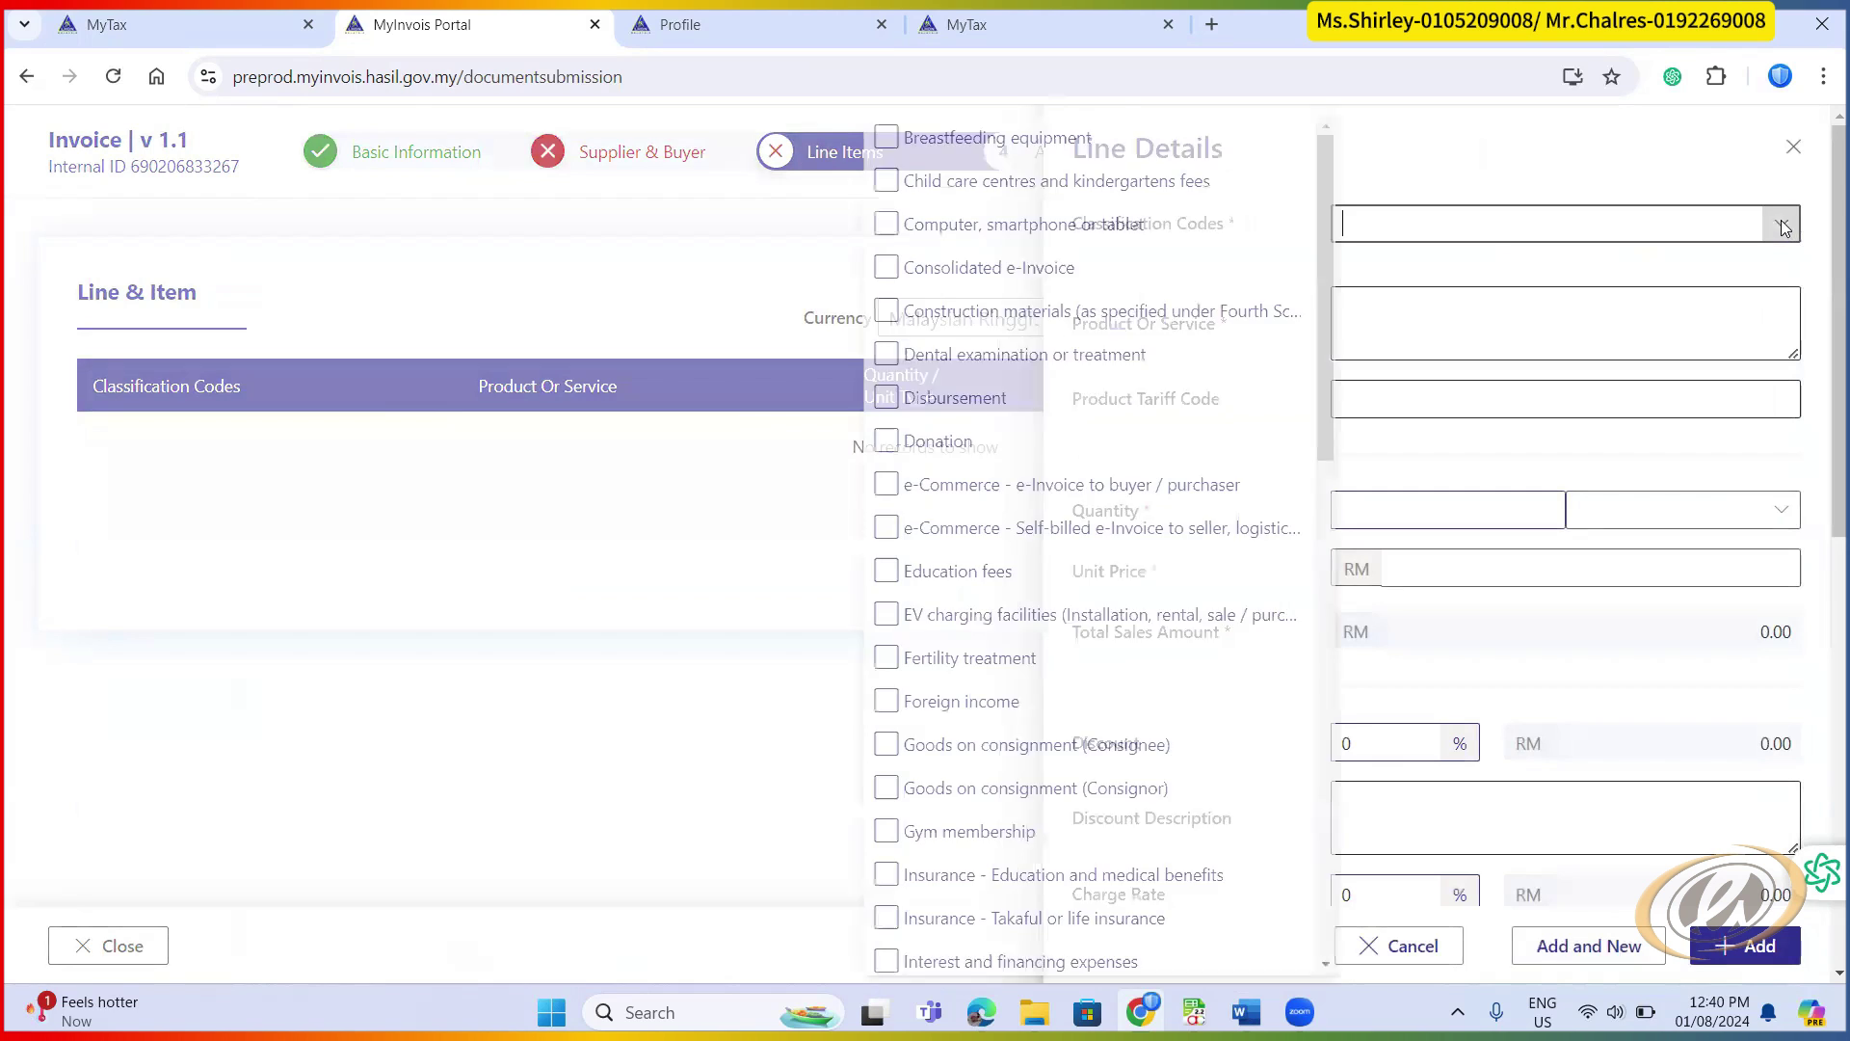
pyautogui.click(1558, 178)
pyautogui.click(1463, 326)
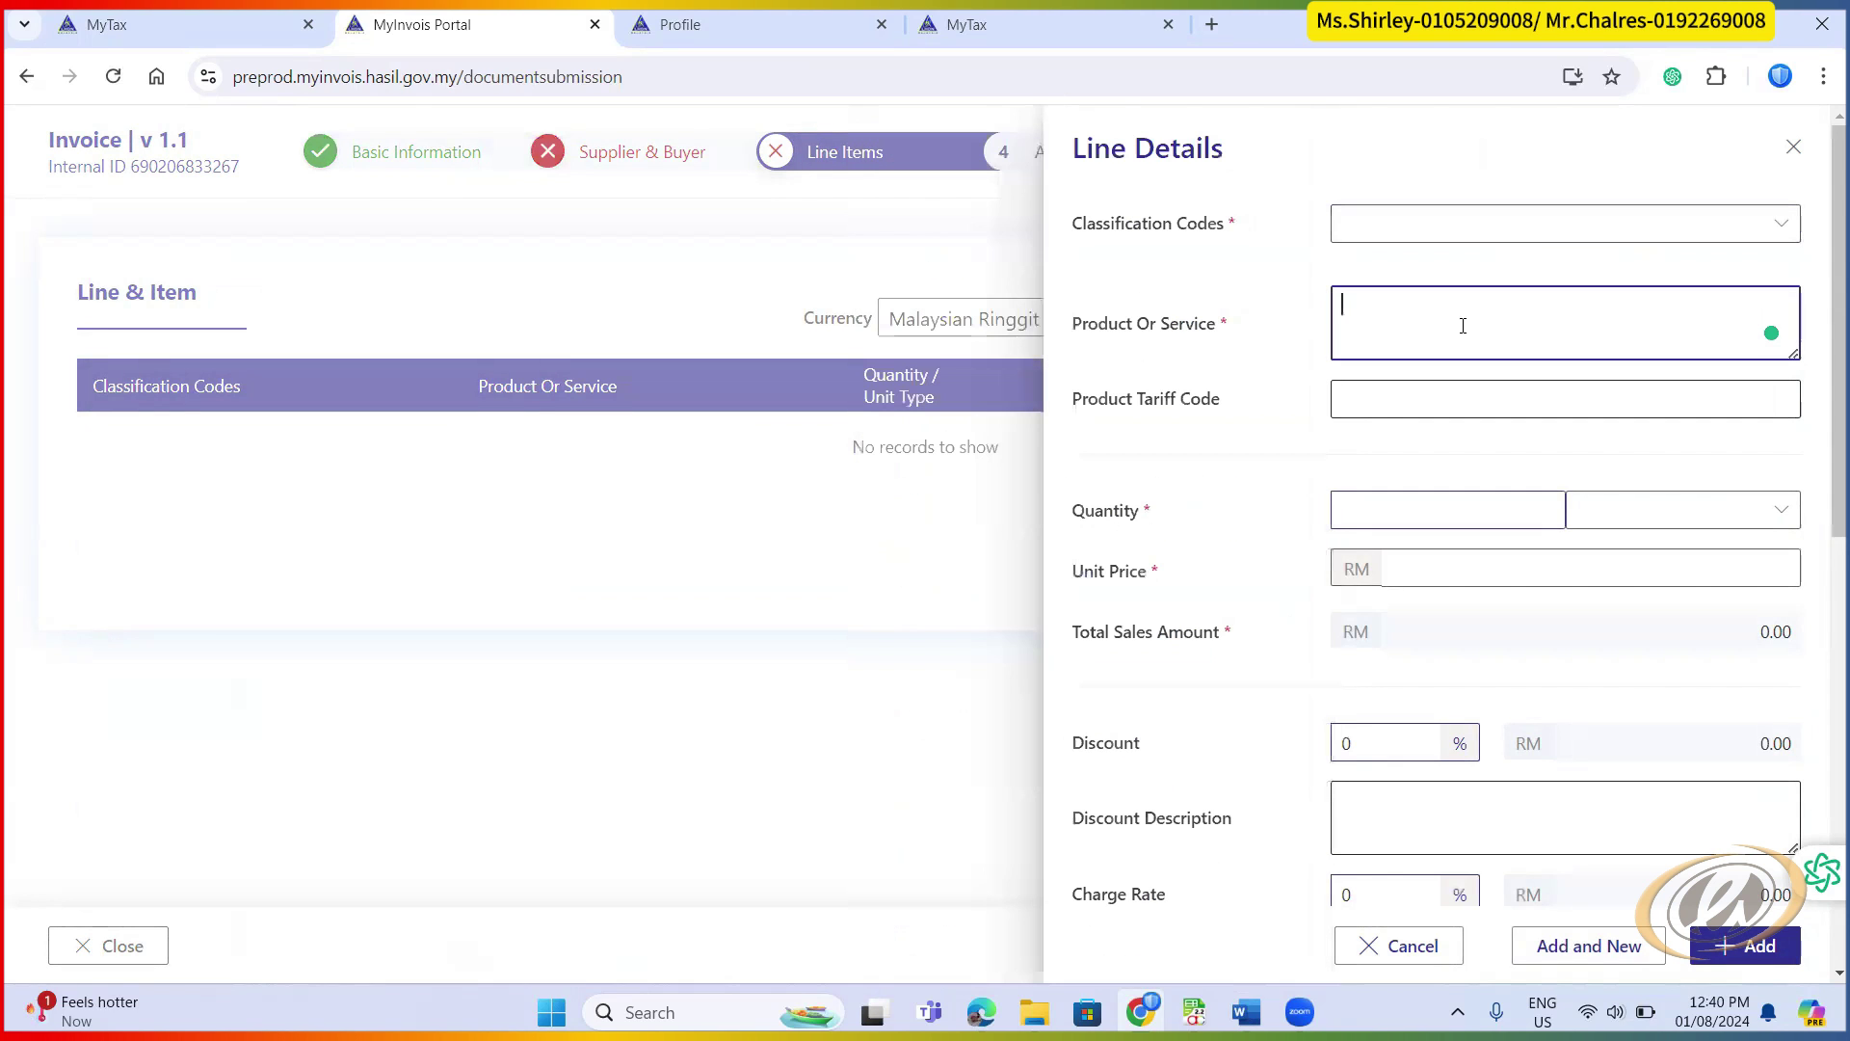
pyautogui.click(1387, 400)
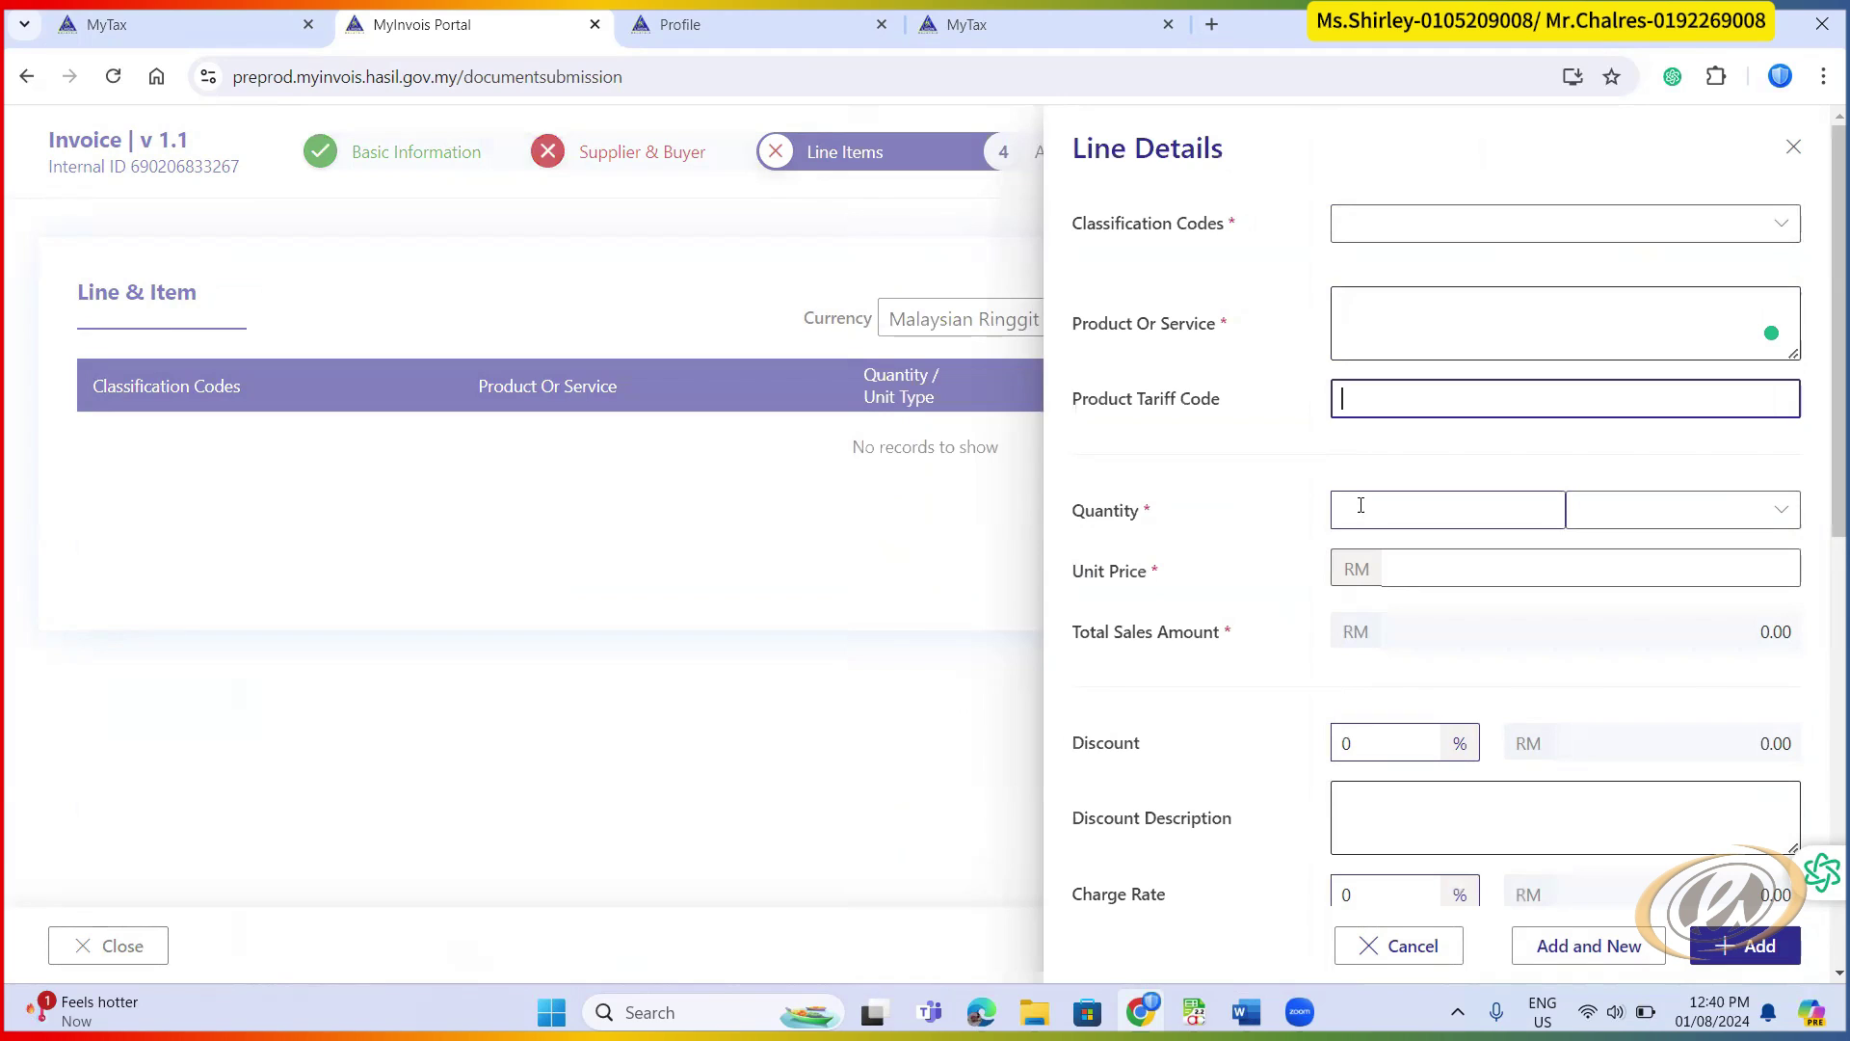
pyautogui.click(1358, 508)
pyautogui.click(1426, 571)
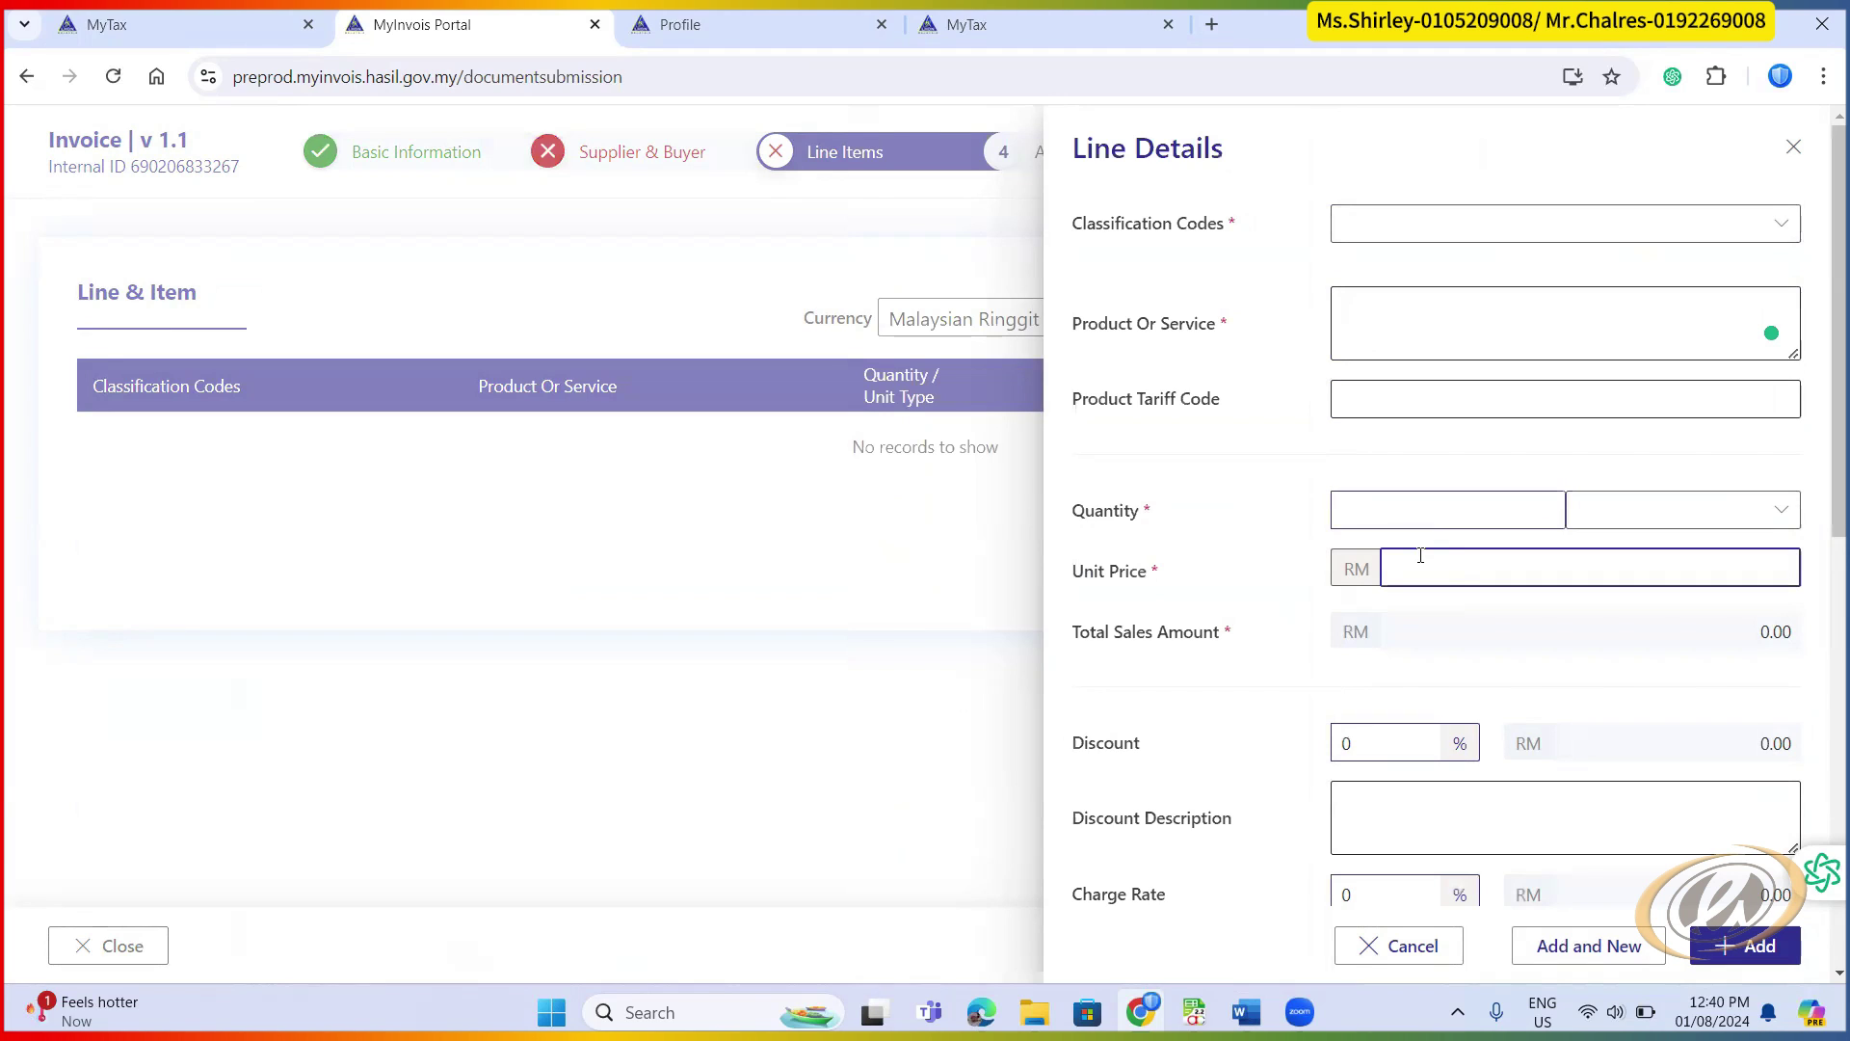
pyautogui.click(1793, 146)
pyautogui.click(1708, 945)
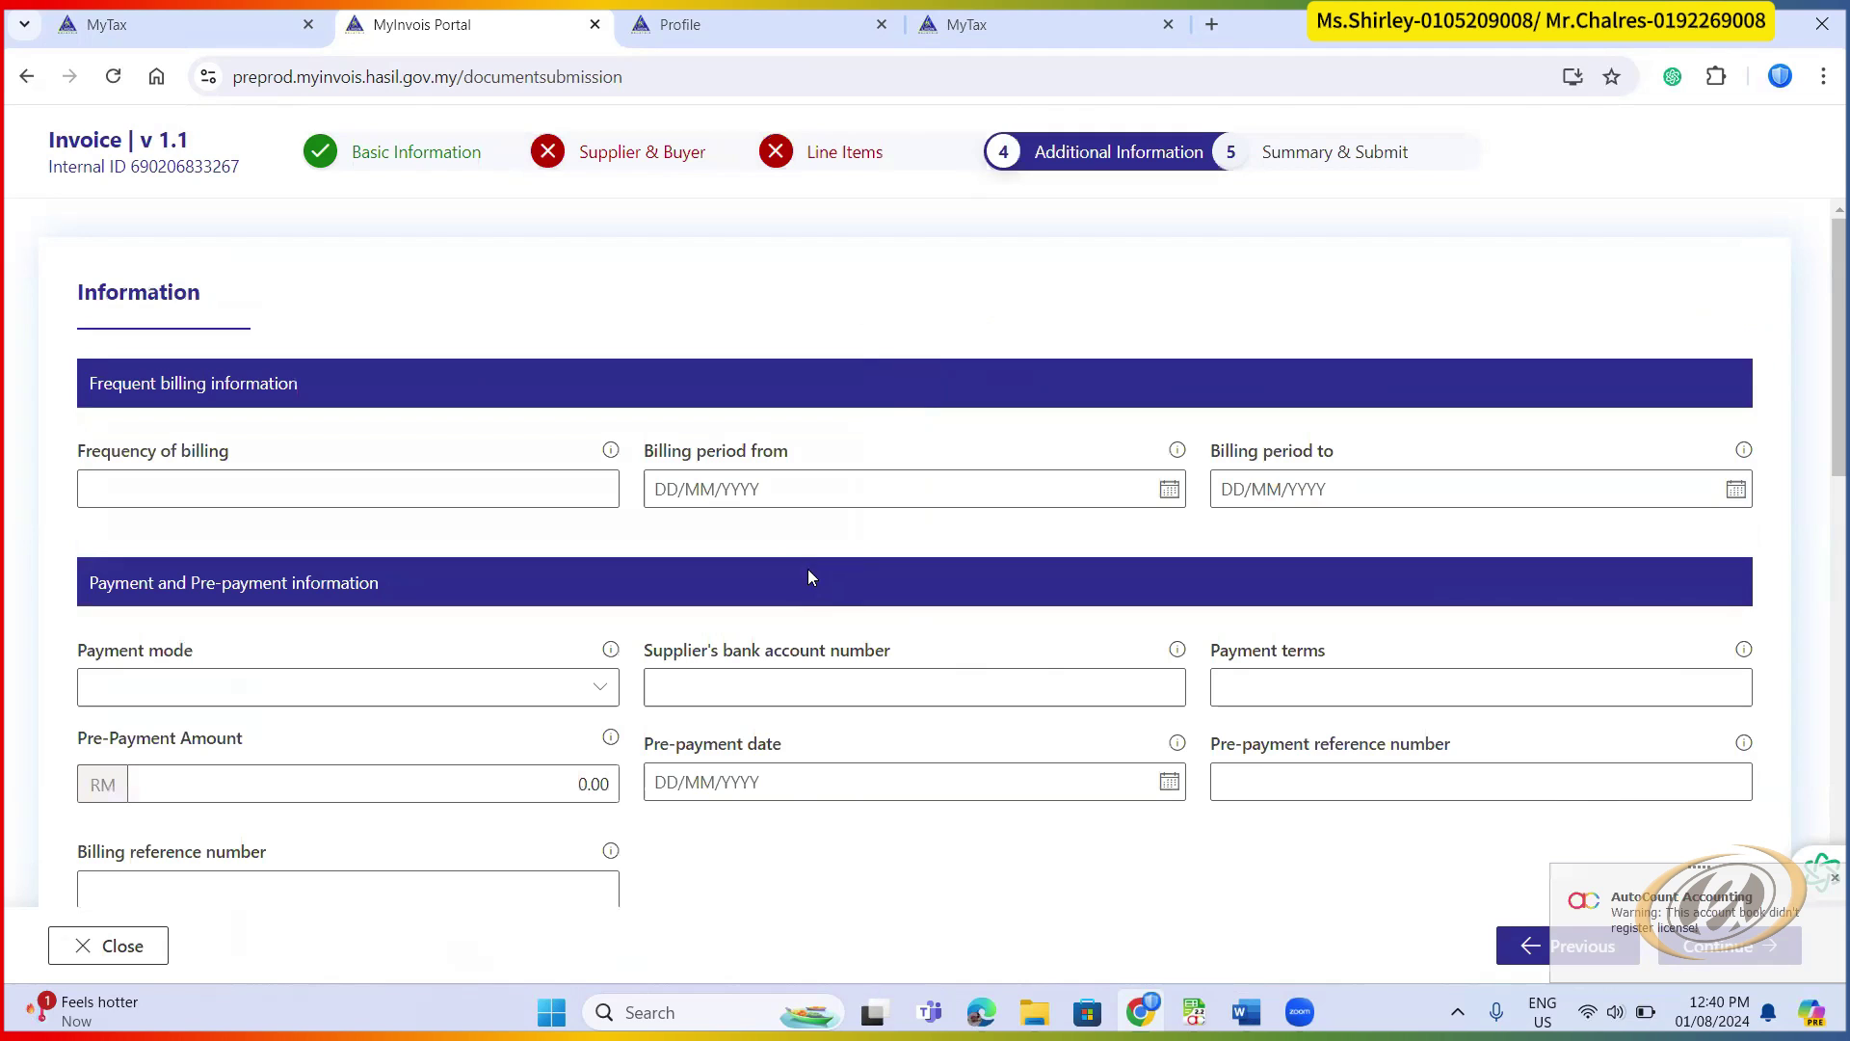
# - Scroll through the Additional Information form and continue to Summary & Submit
pyautogui.scroll(-1, 773, 535)
pyautogui.scroll(-7, 772, 530)
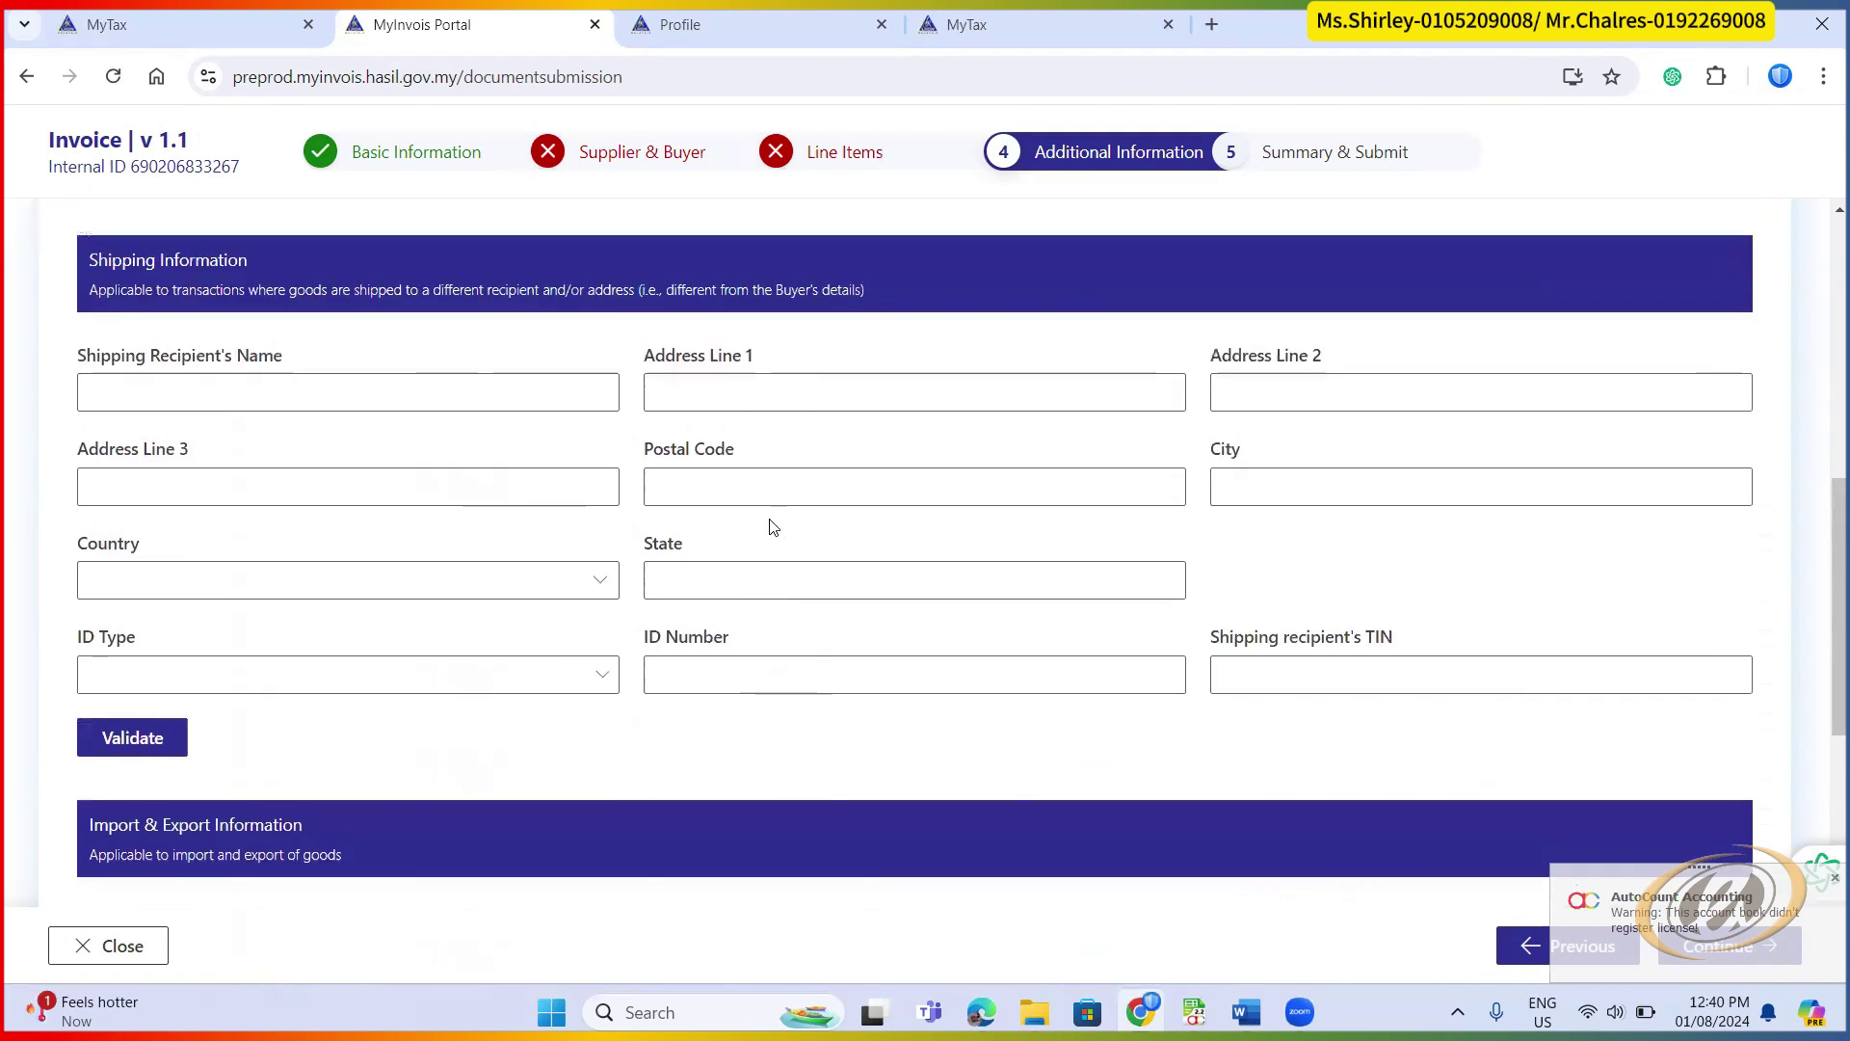
pyautogui.scroll(1, 578, 544)
pyautogui.scroll(-4, 554, 551)
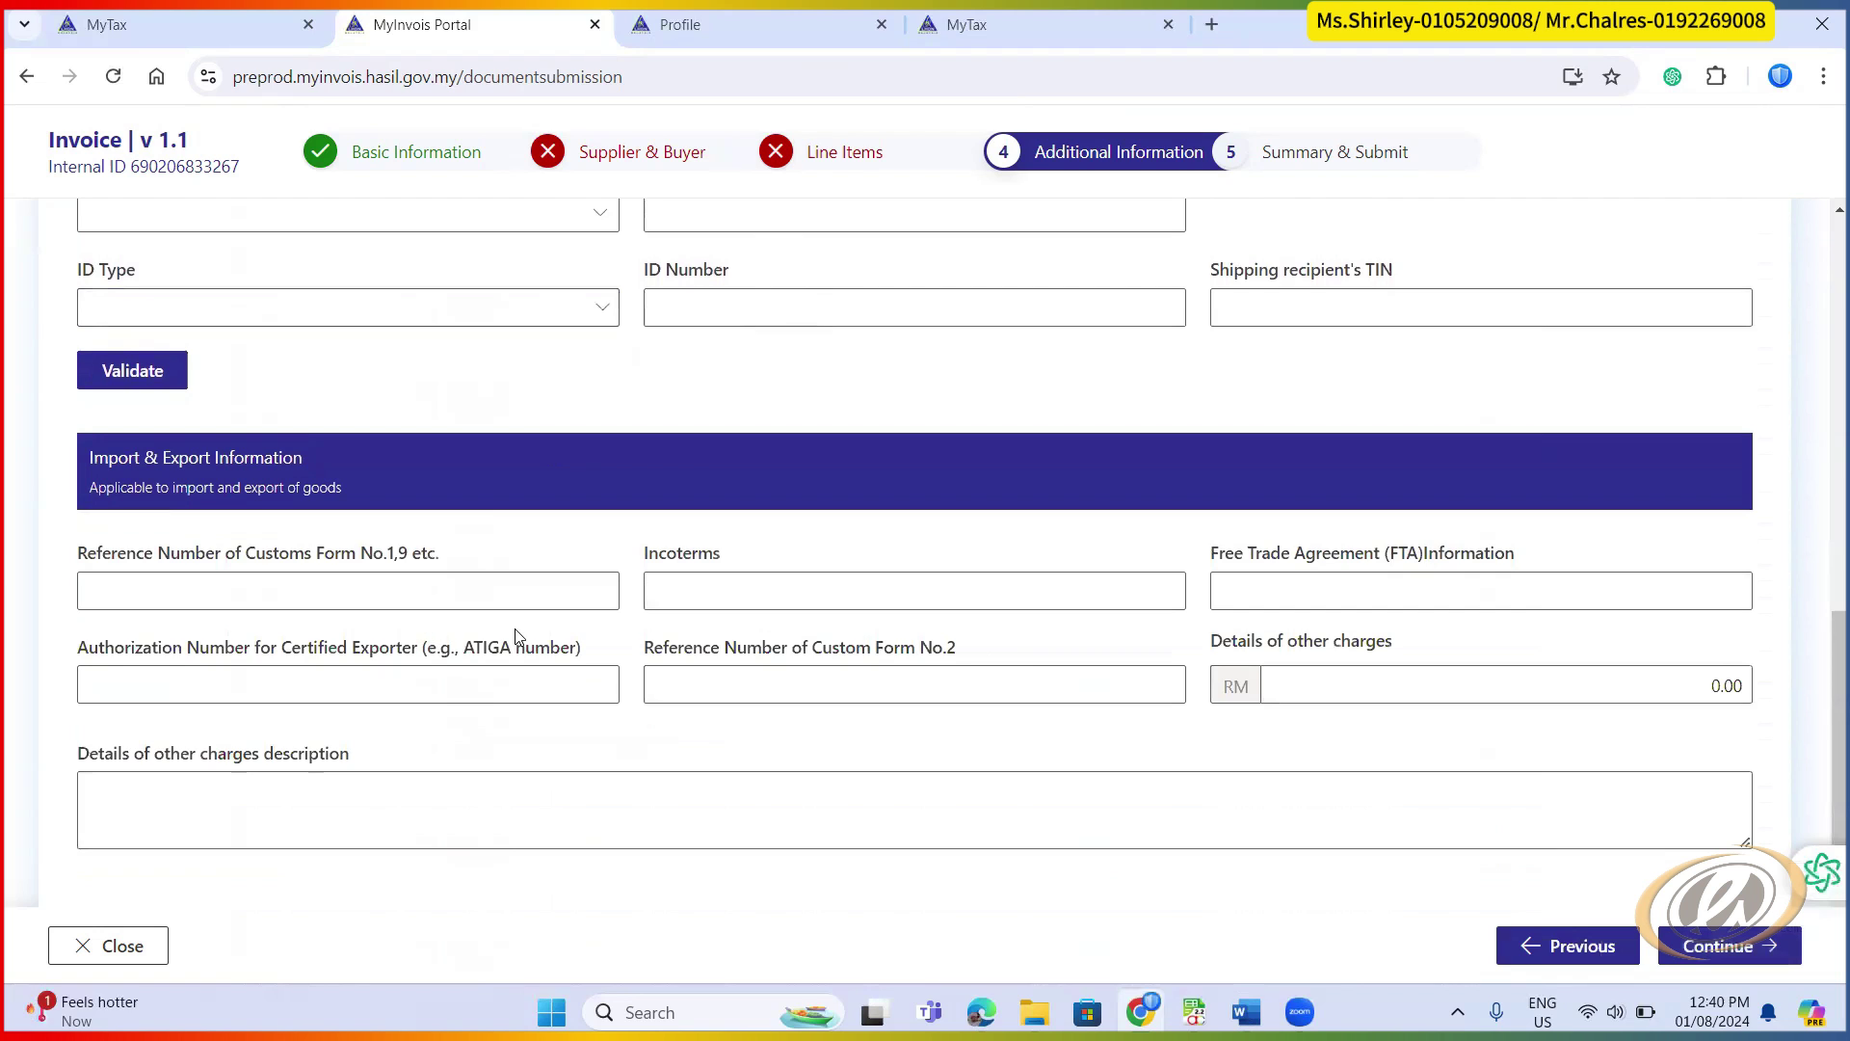
pyautogui.scroll(-1, 655, 616)
pyautogui.click(1710, 949)
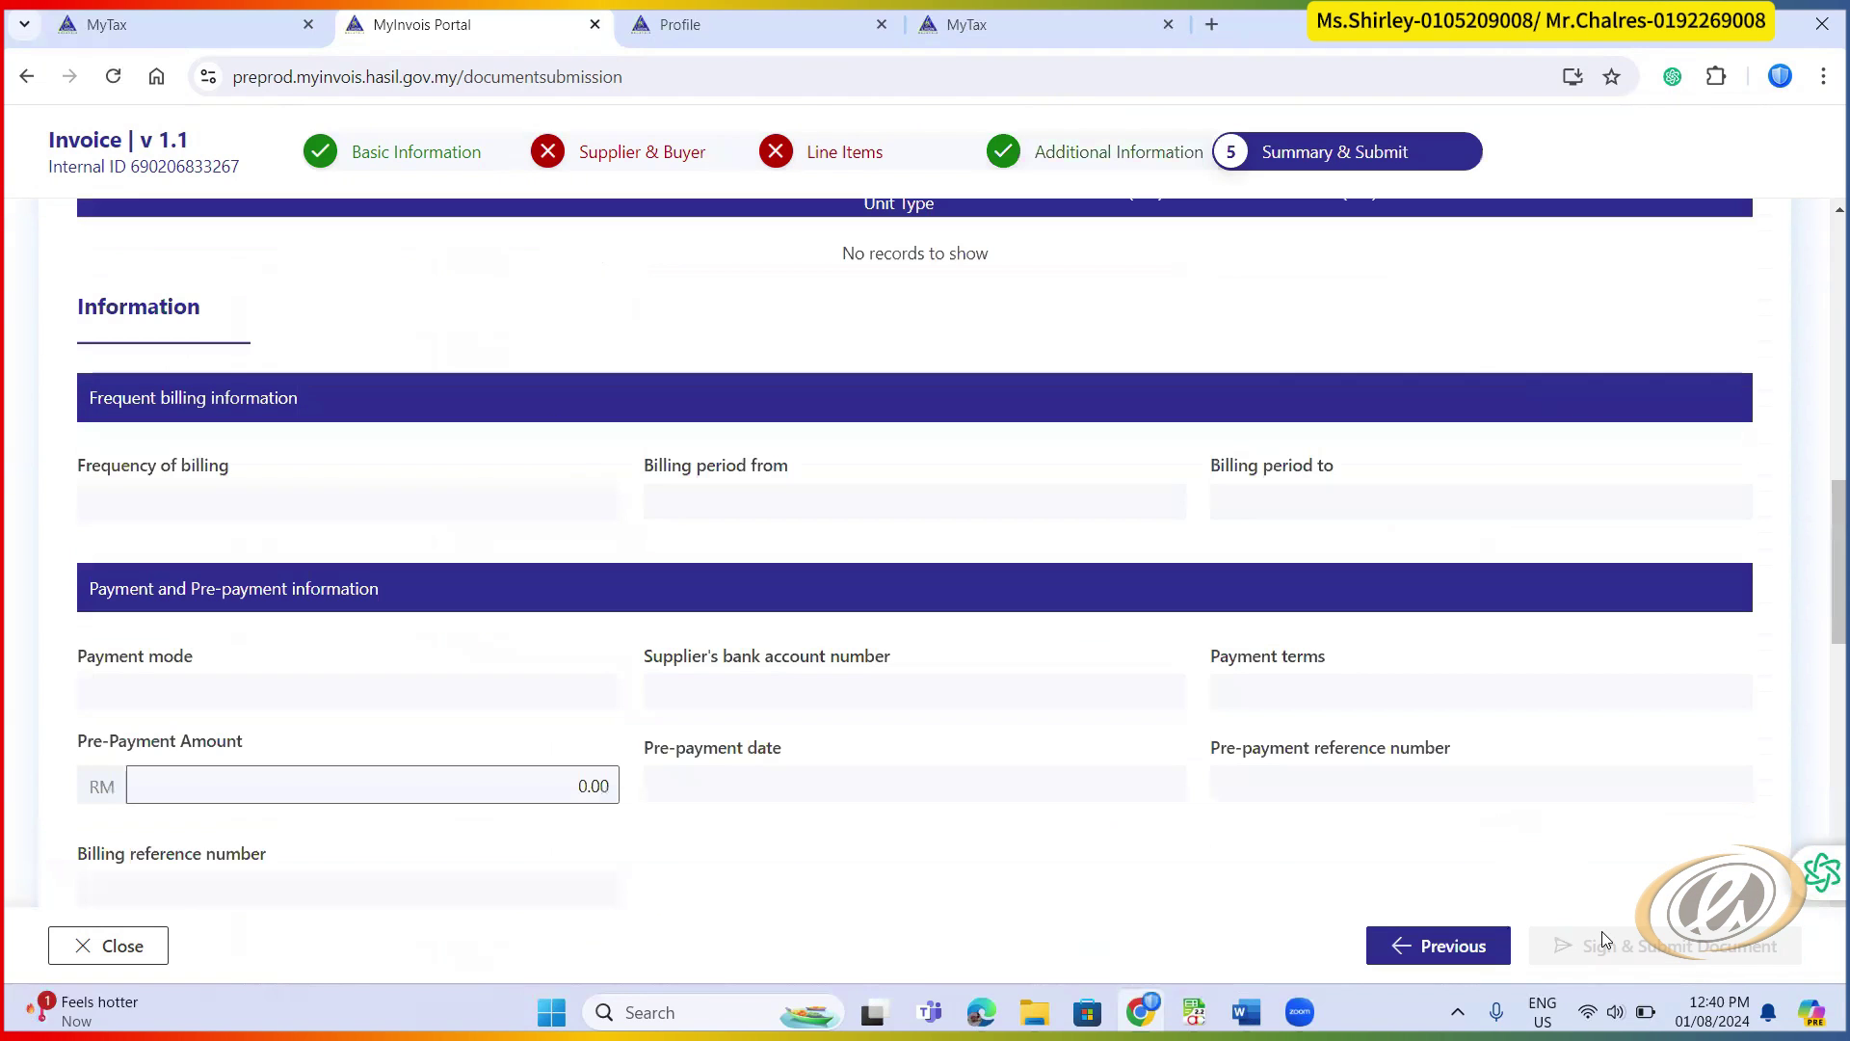
# - Review the summary, then step back through Line Items to Supplier & Buyer
pyautogui.scroll(-5, 289, 395)
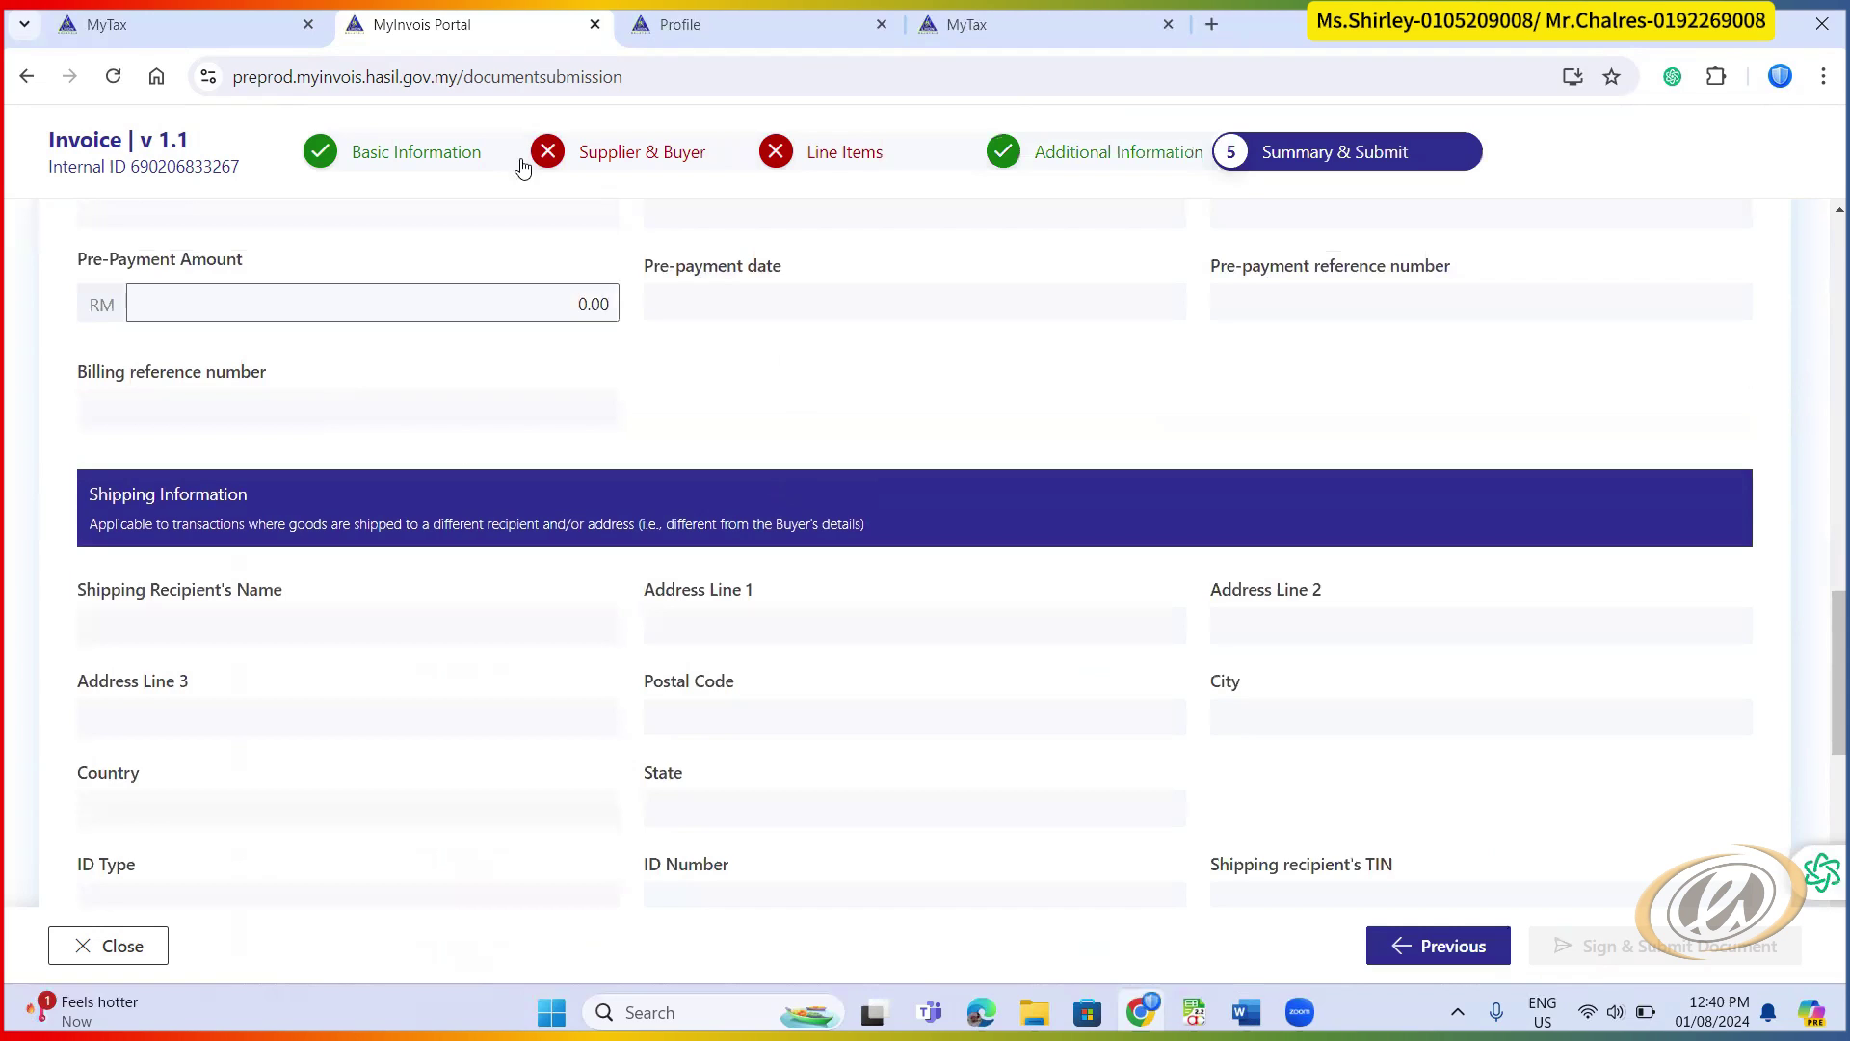
pyautogui.scroll(5, 573, 159)
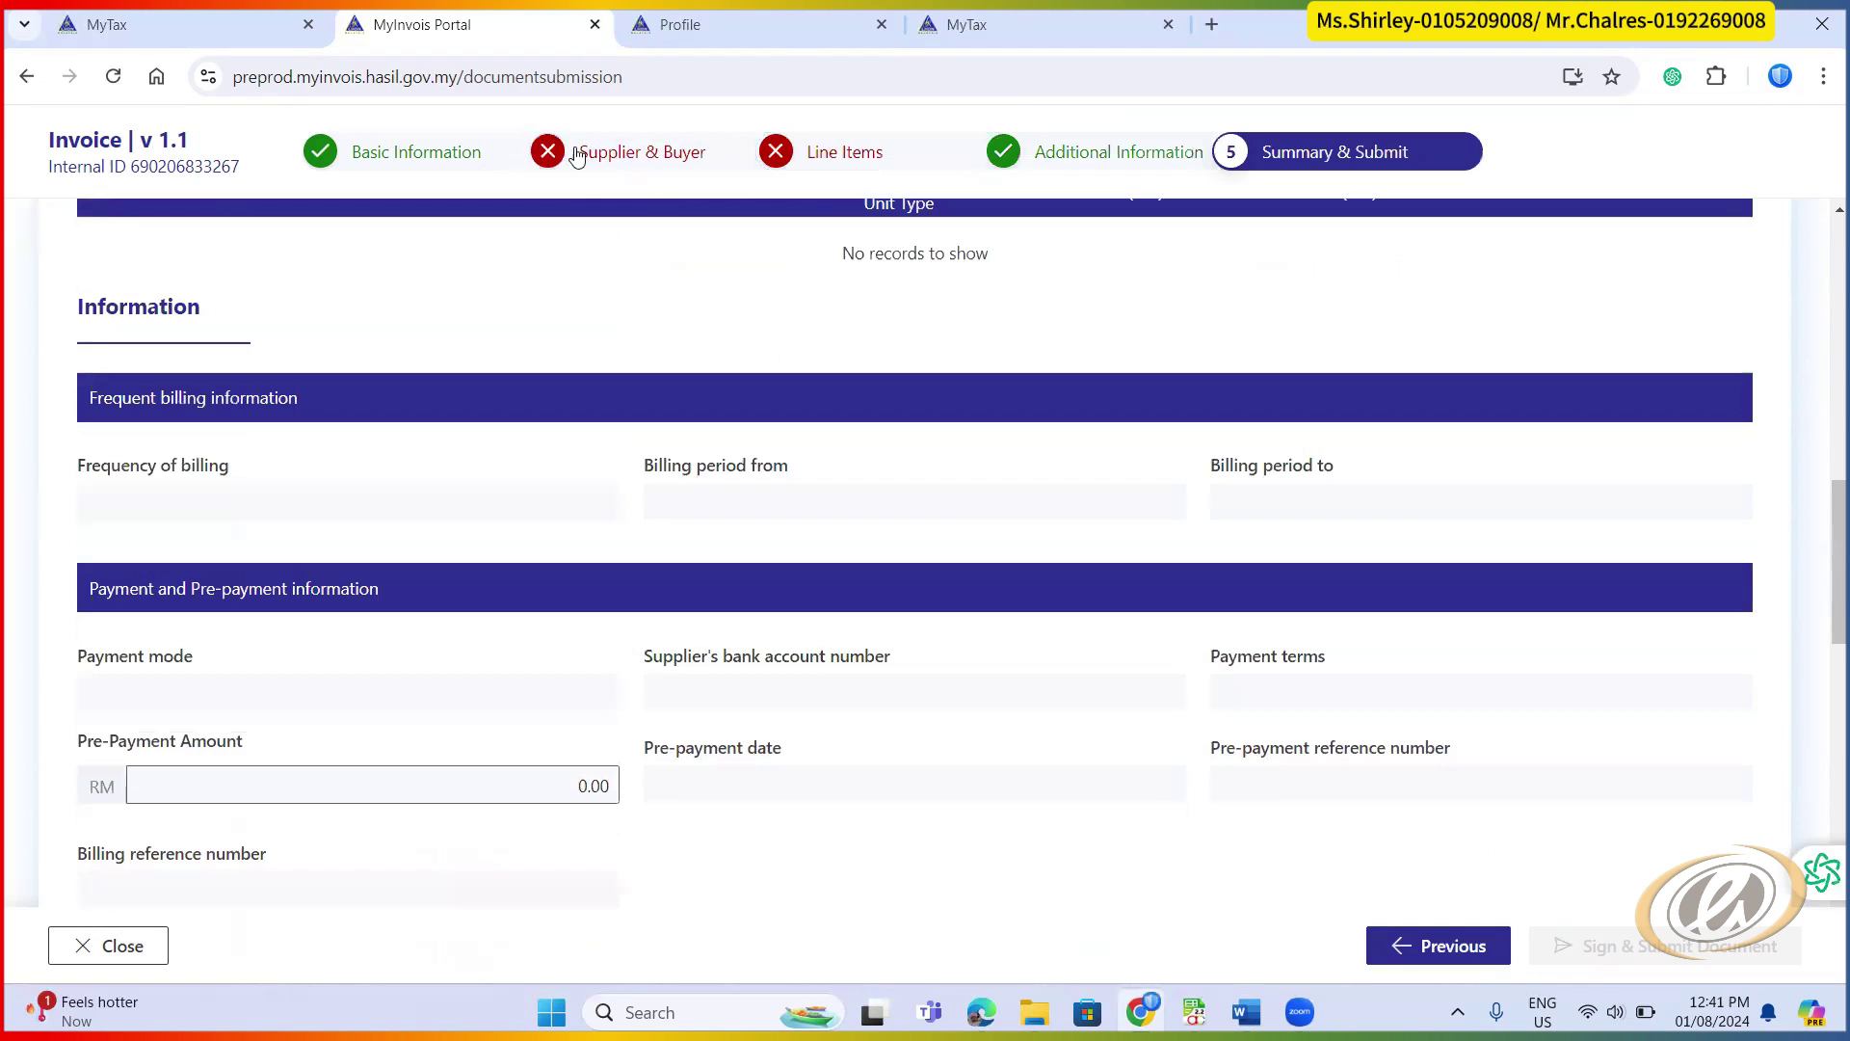
pyautogui.click(874, 157)
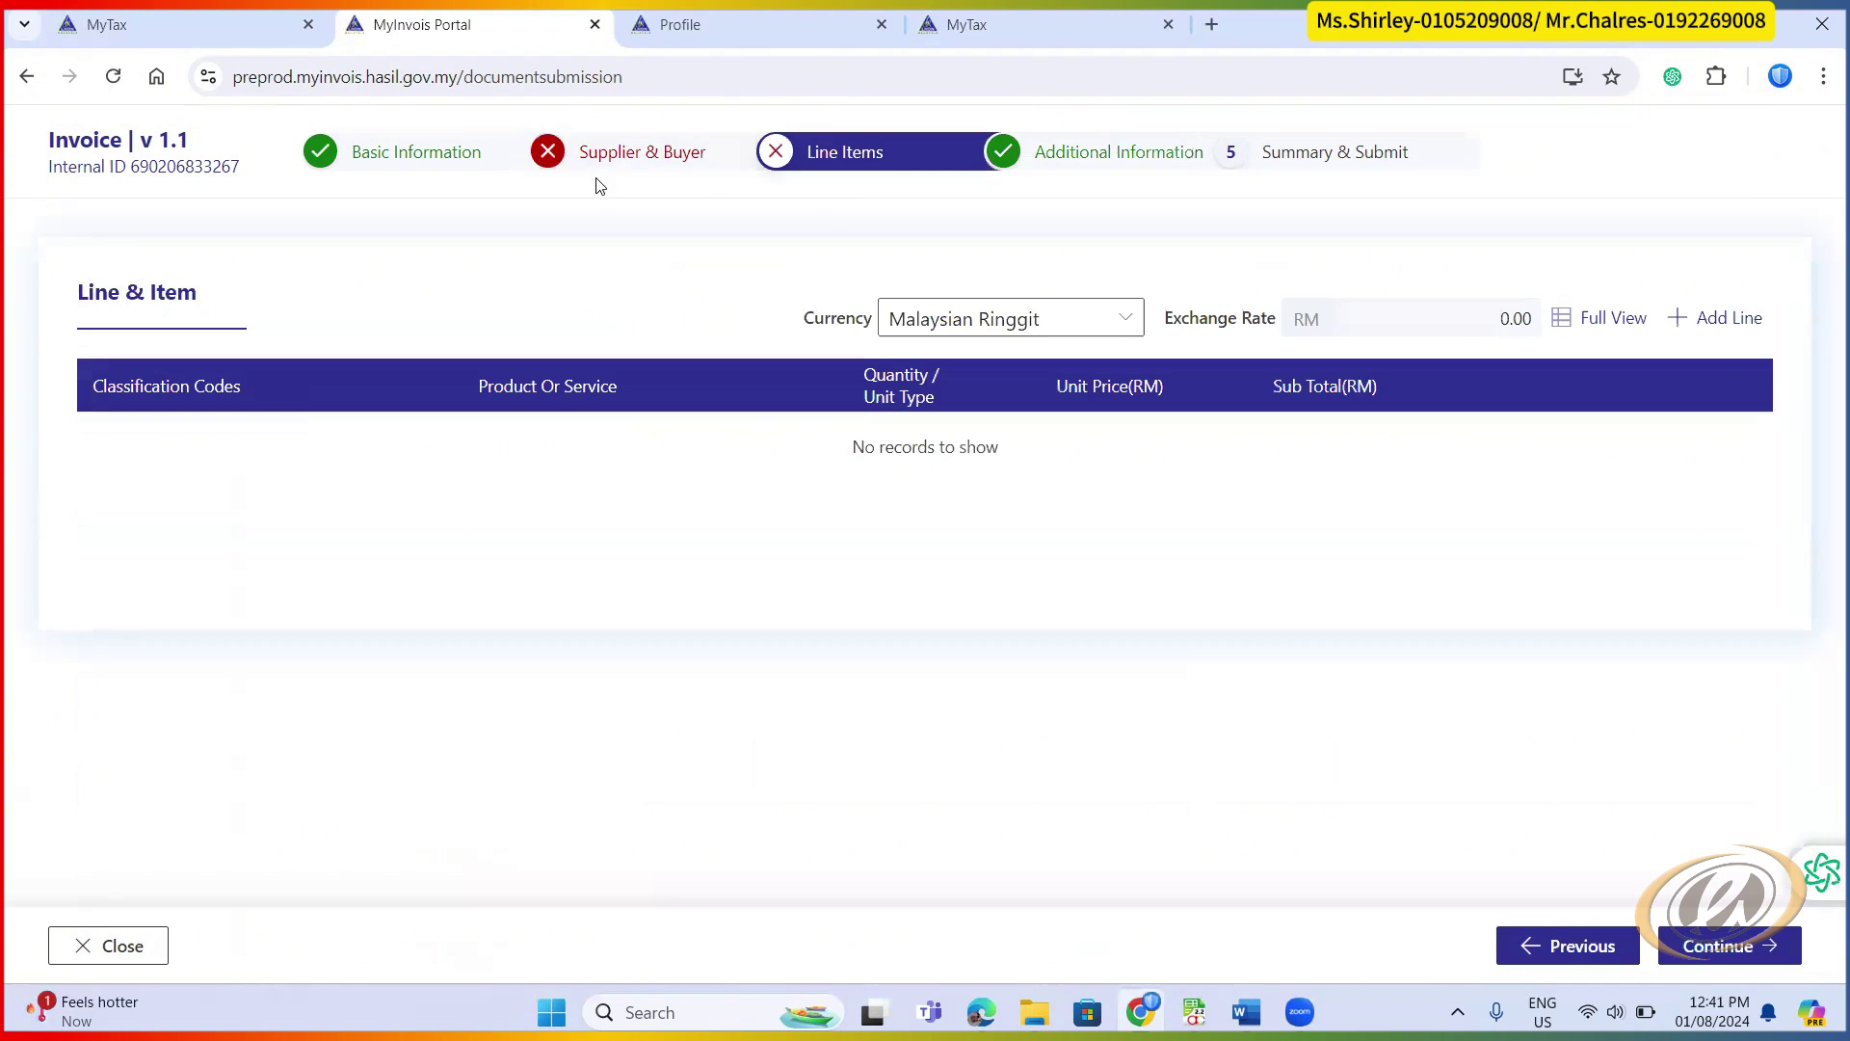
pyautogui.click(636, 171)
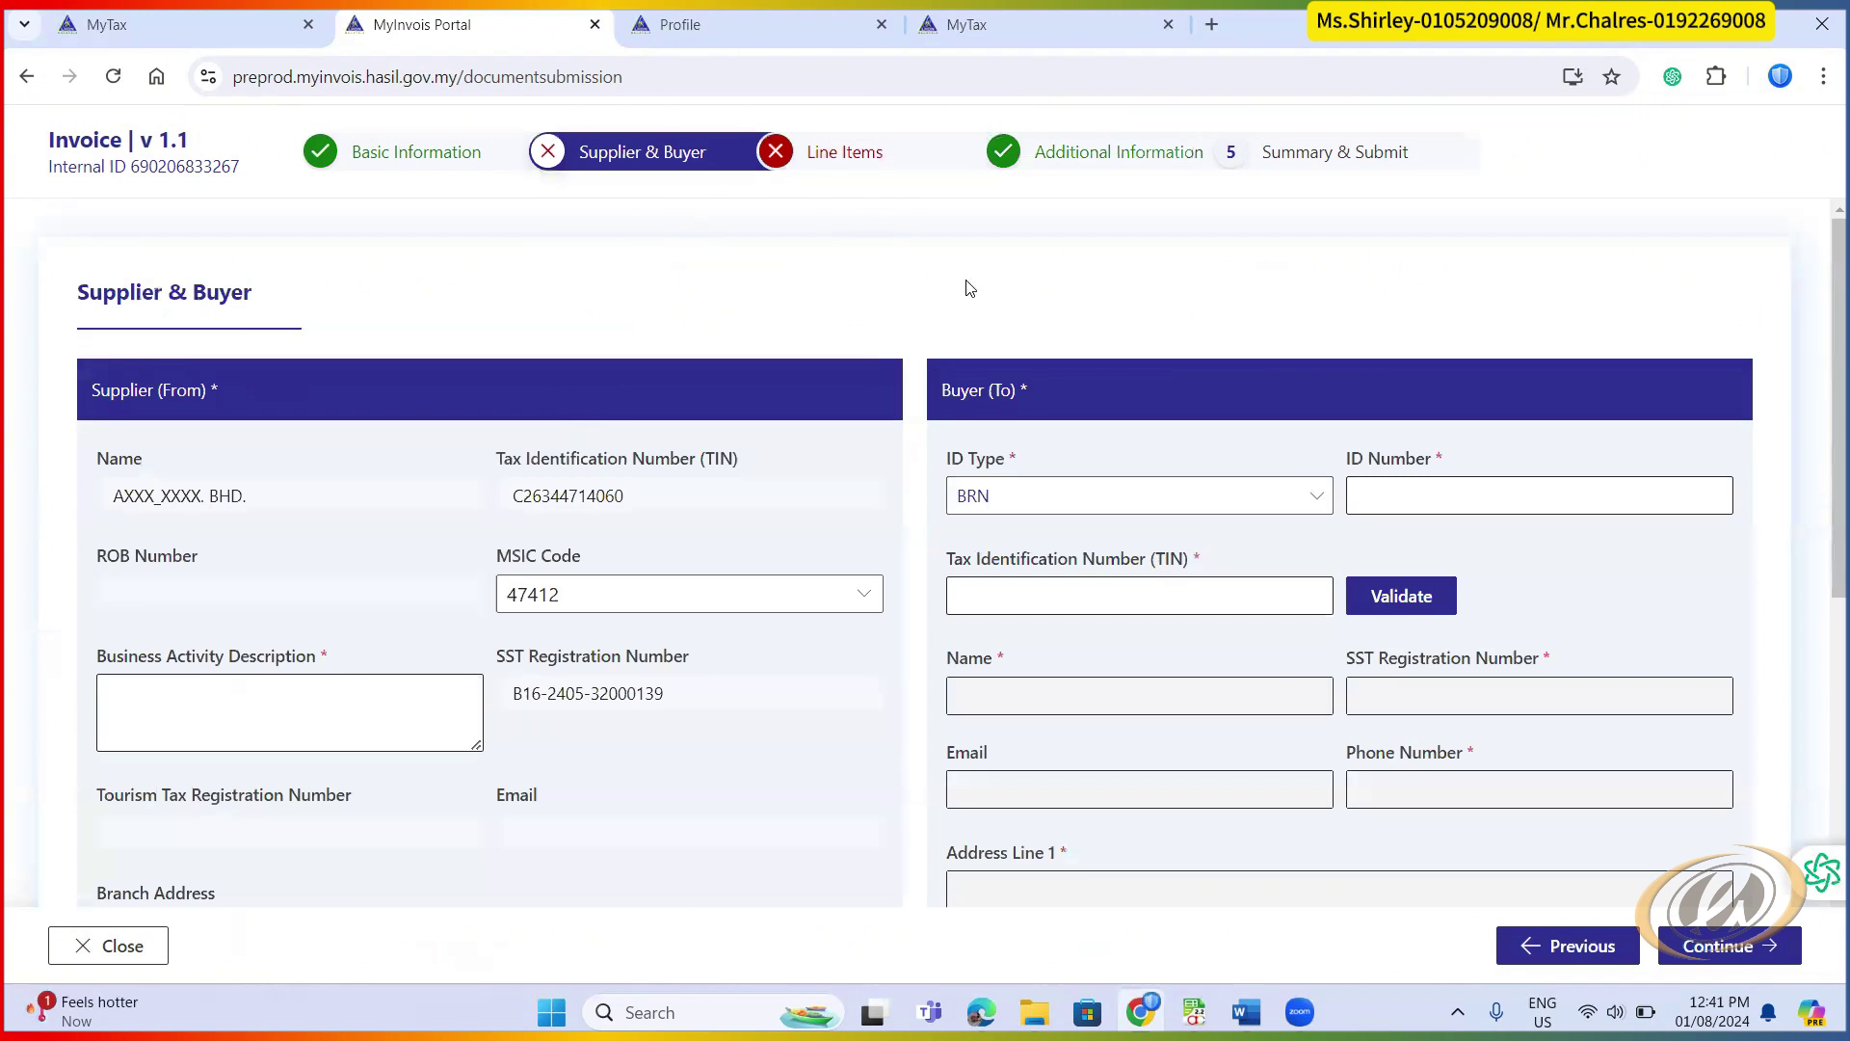
pyautogui.scroll(-5, 1220, 293)
pyautogui.scroll(5, 1375, 361)
# - Leave the wizard, open Submissions, and view the invalid submission received at 11:20 AM
pyautogui.click(26, 76)
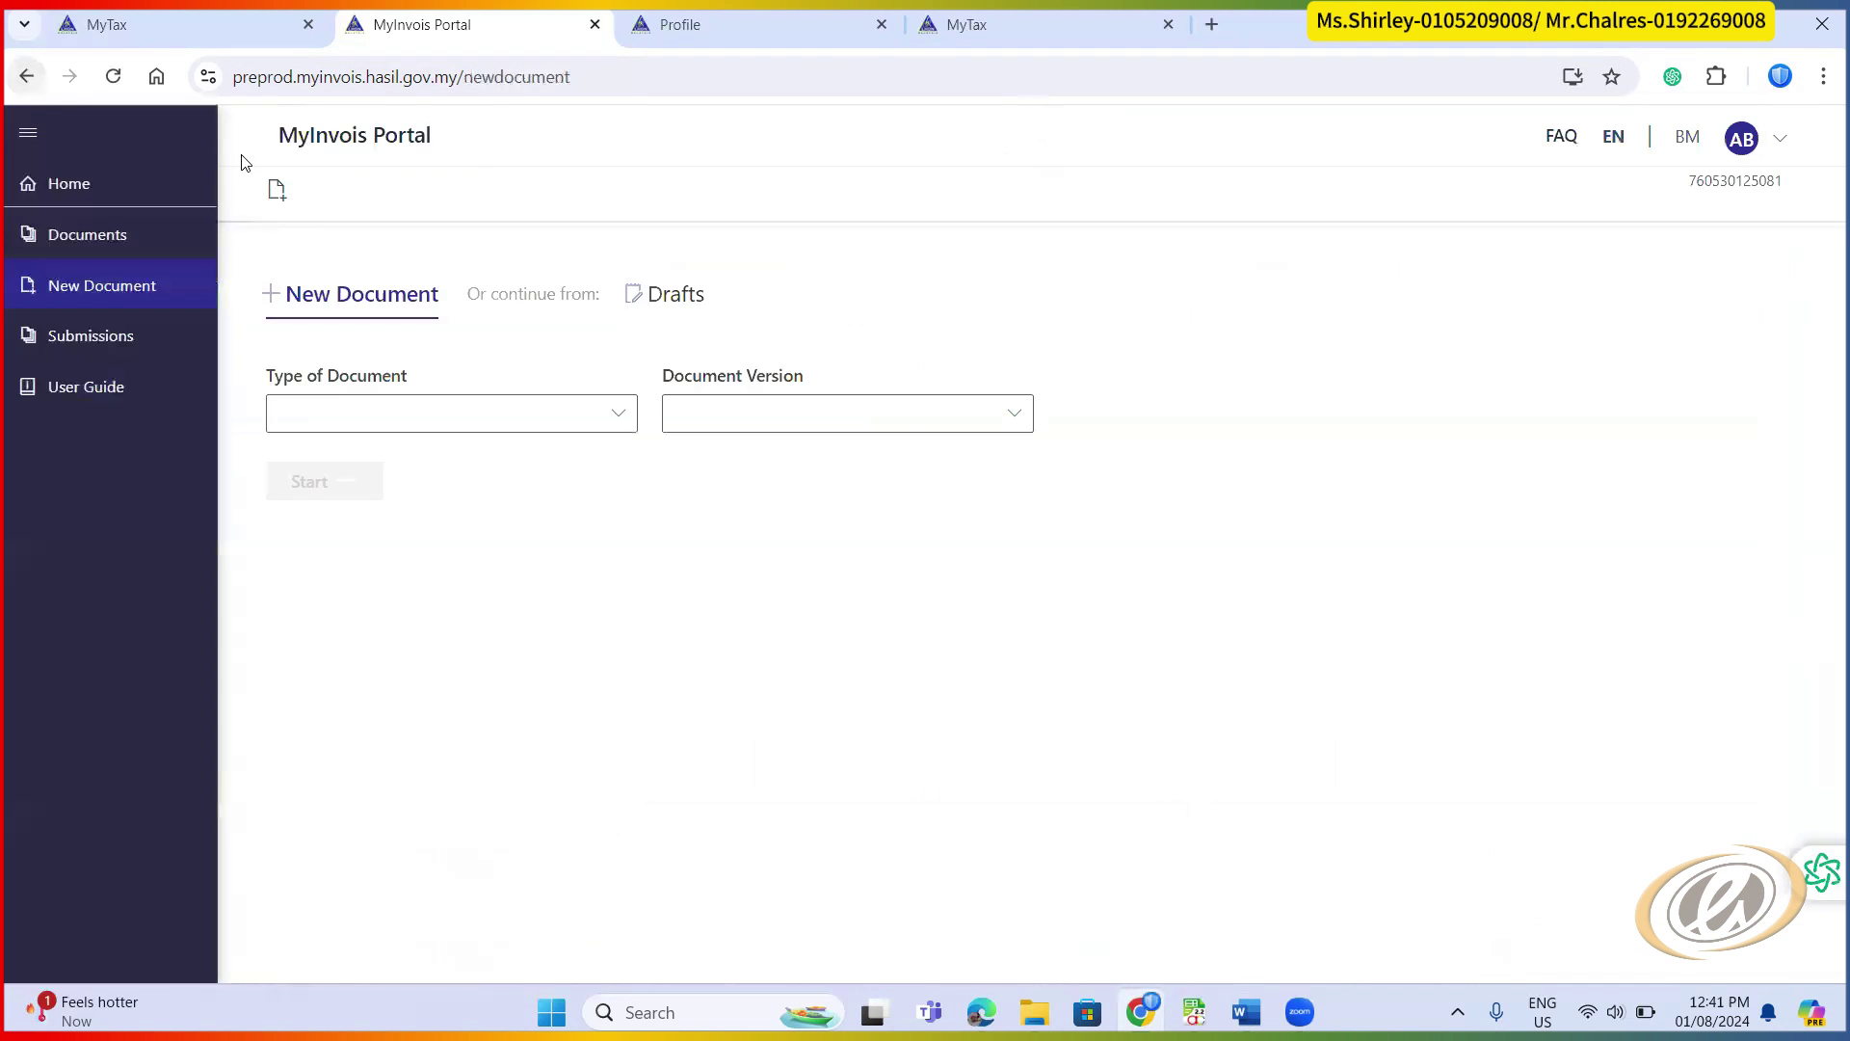
pyautogui.click(98, 347)
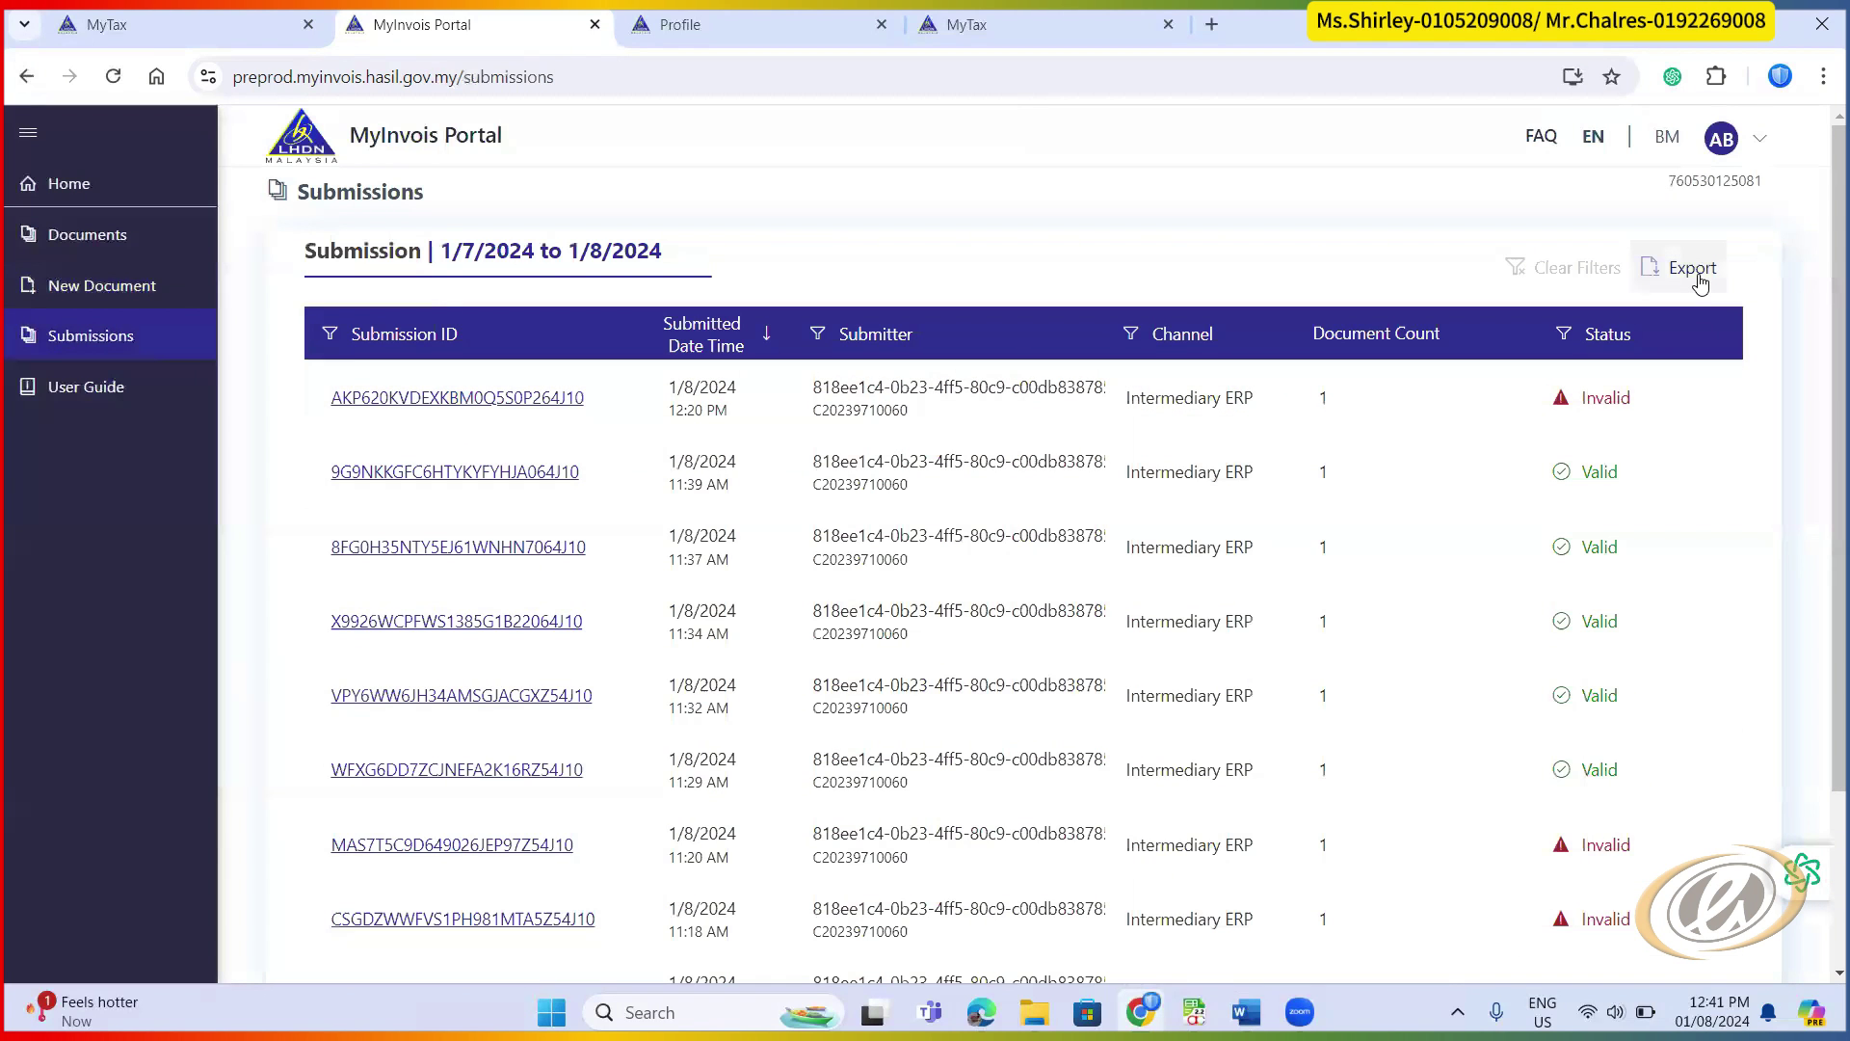
pyautogui.scroll(-3, 1705, 673)
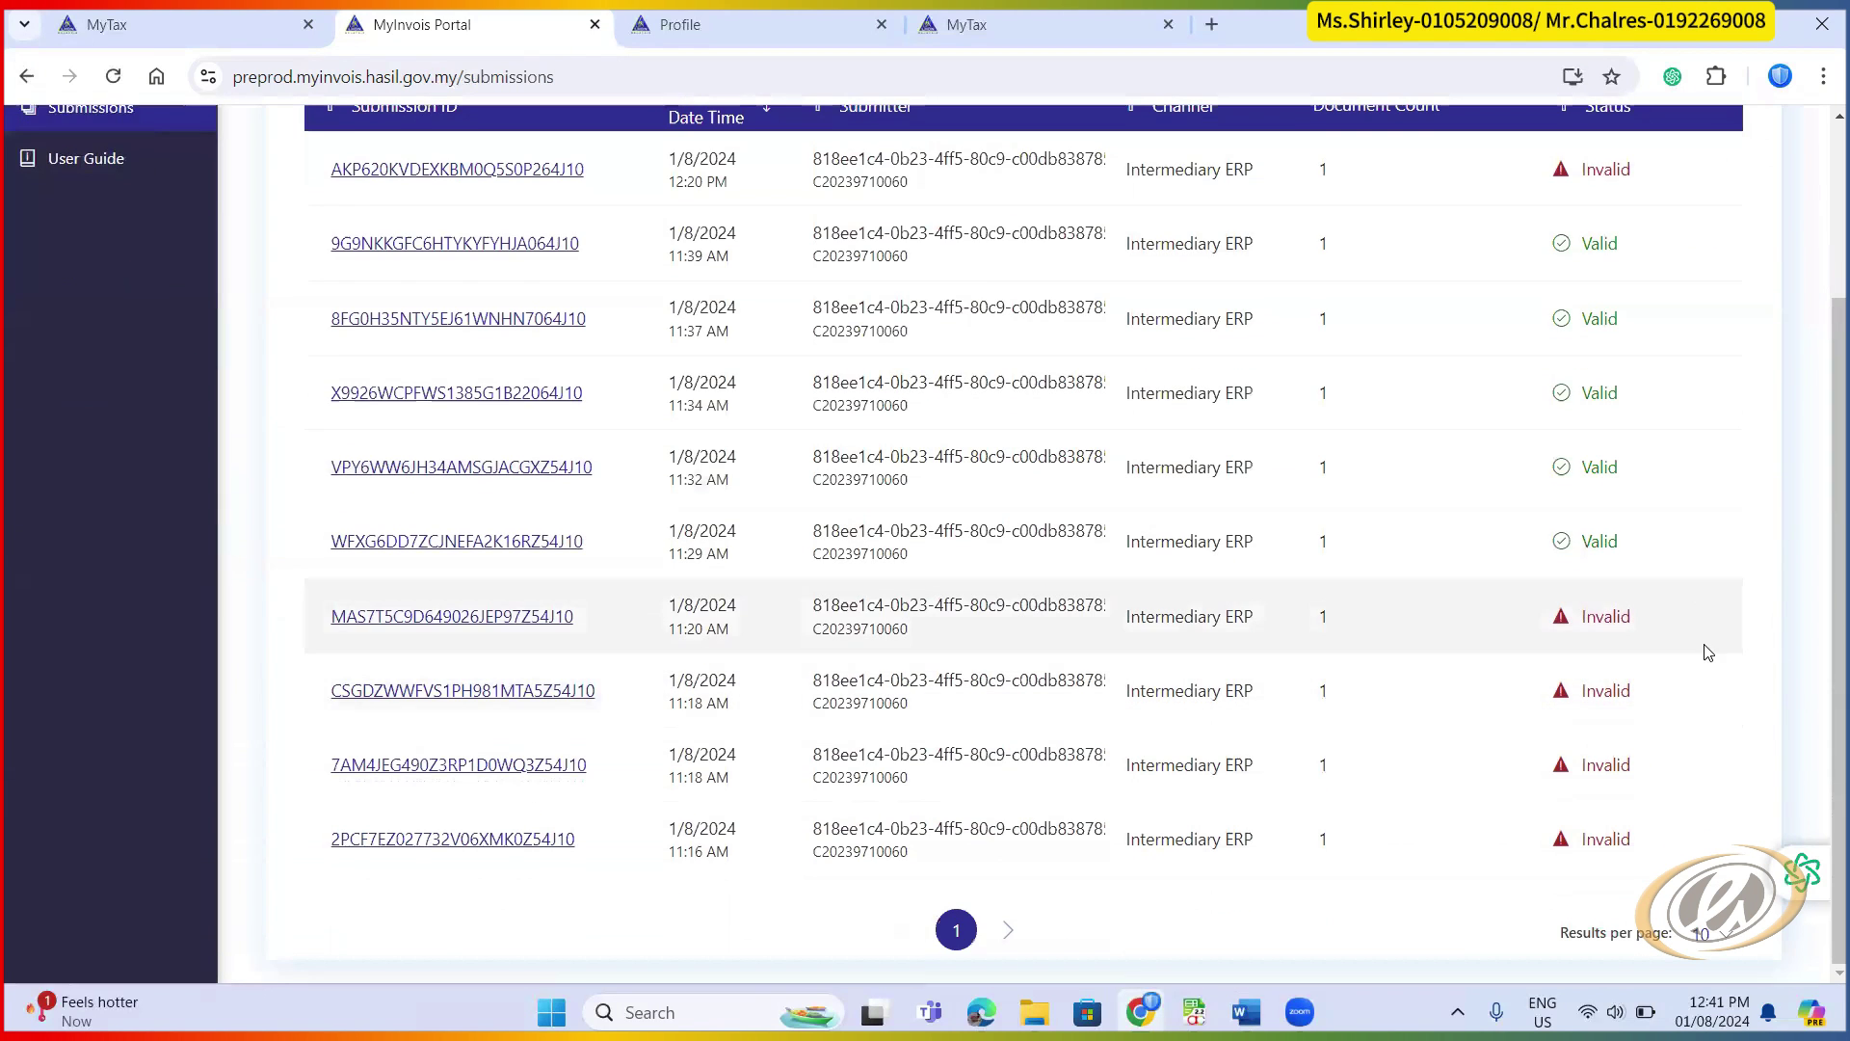
pyautogui.scroll(3, 1708, 647)
pyautogui.scroll(-3, 1703, 631)
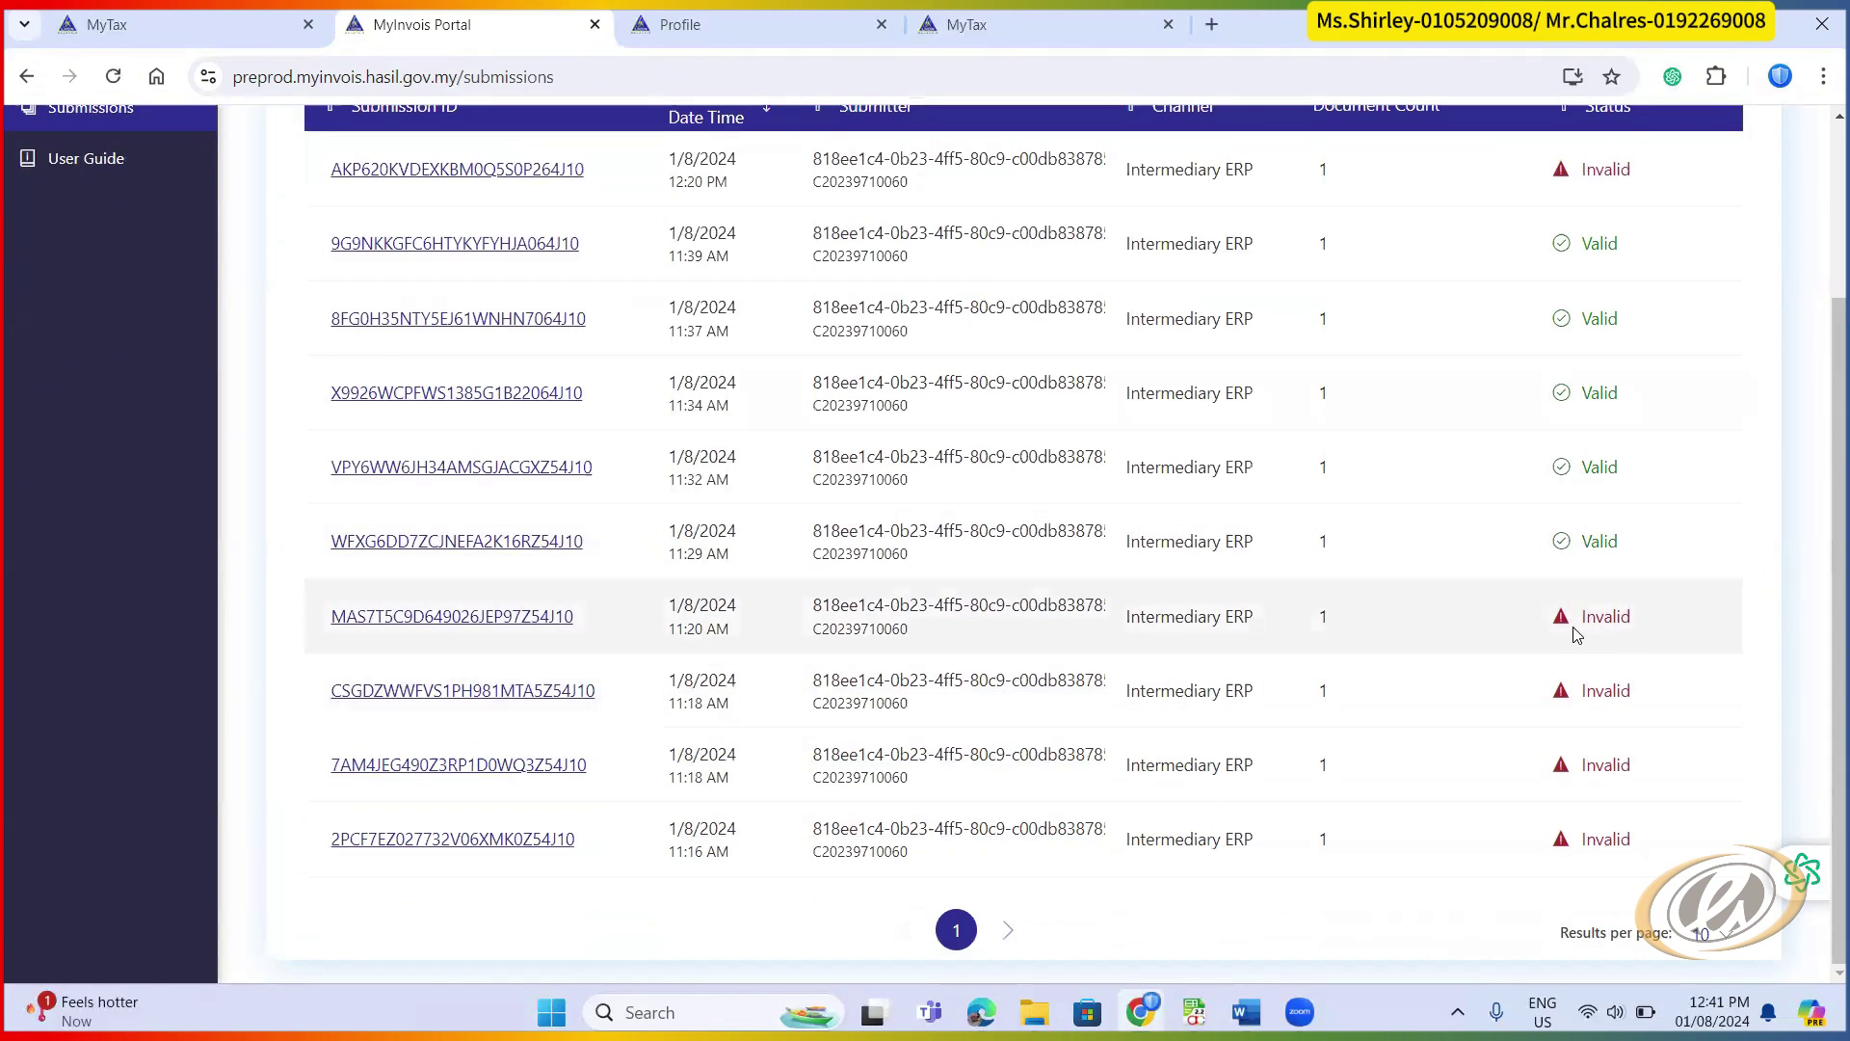
pyautogui.click(508, 620)
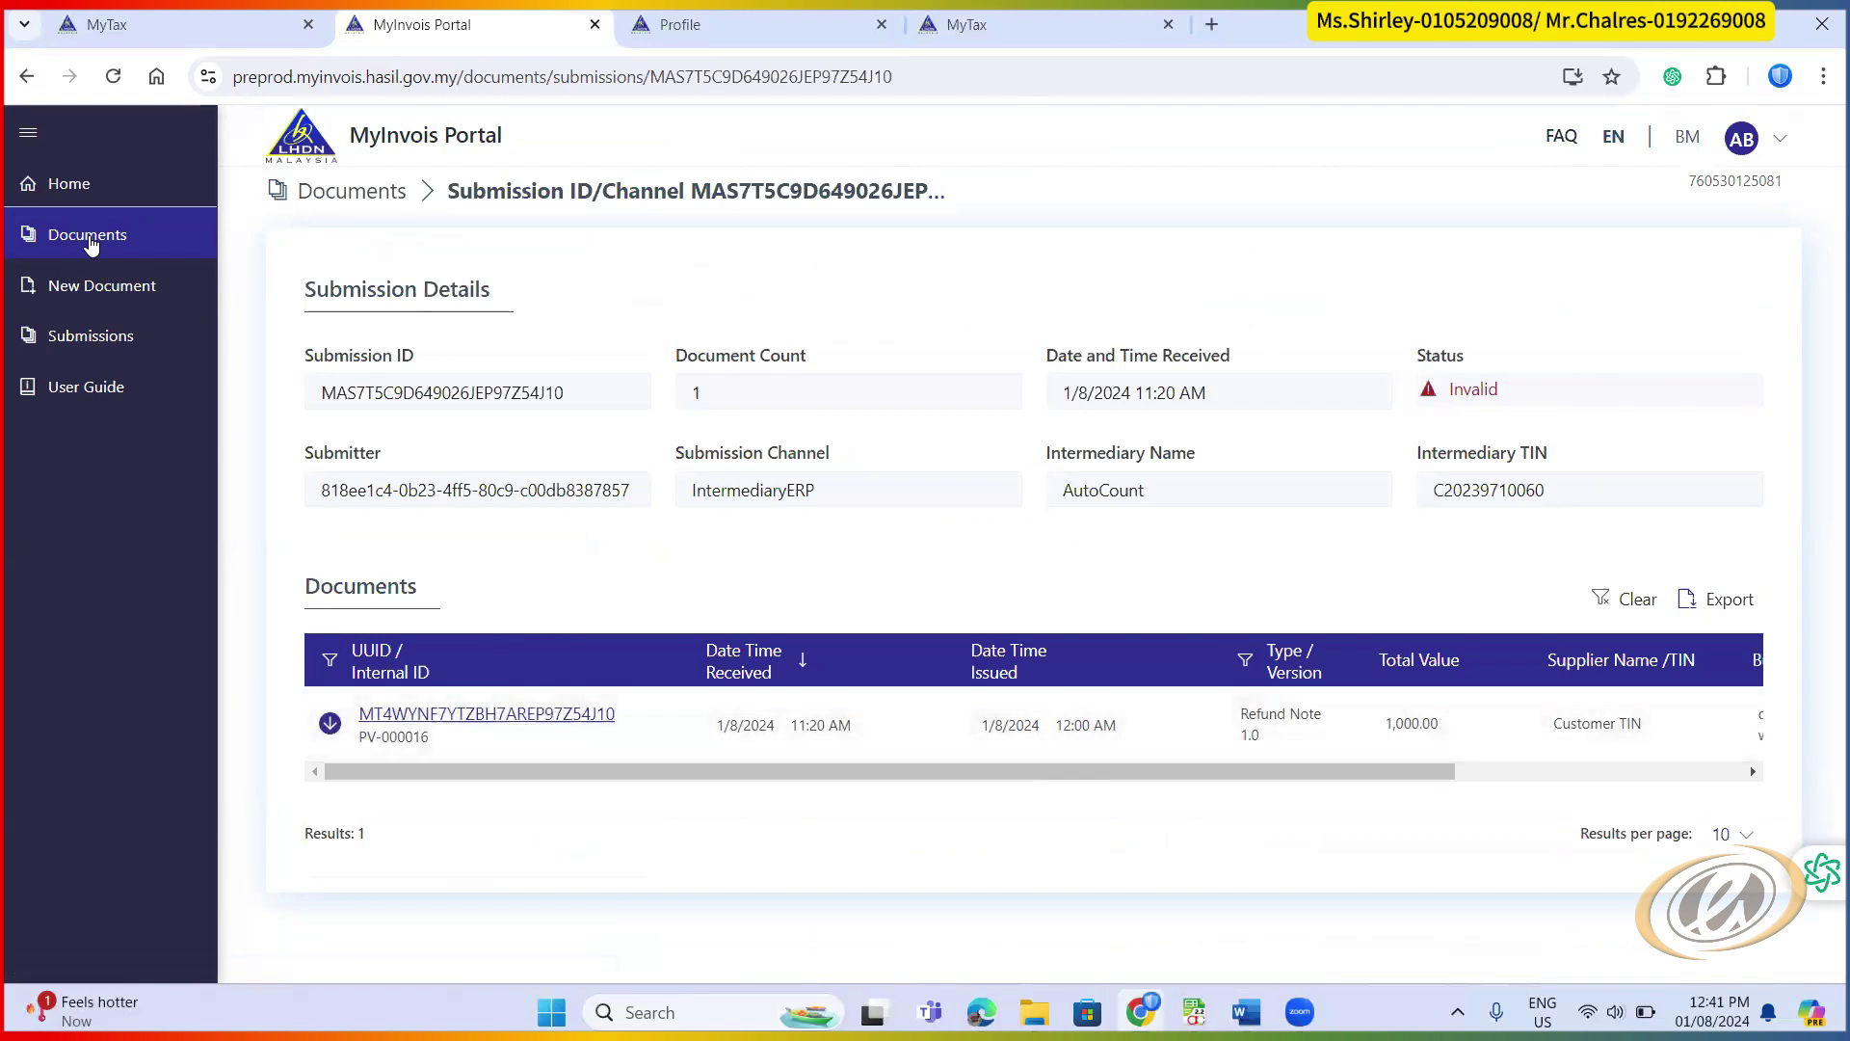
# - Return to the Documents list for 22/07/2024–01/08/2024, showing the Debit Notes received 1/8/2024
pyautogui.click(157, 238)
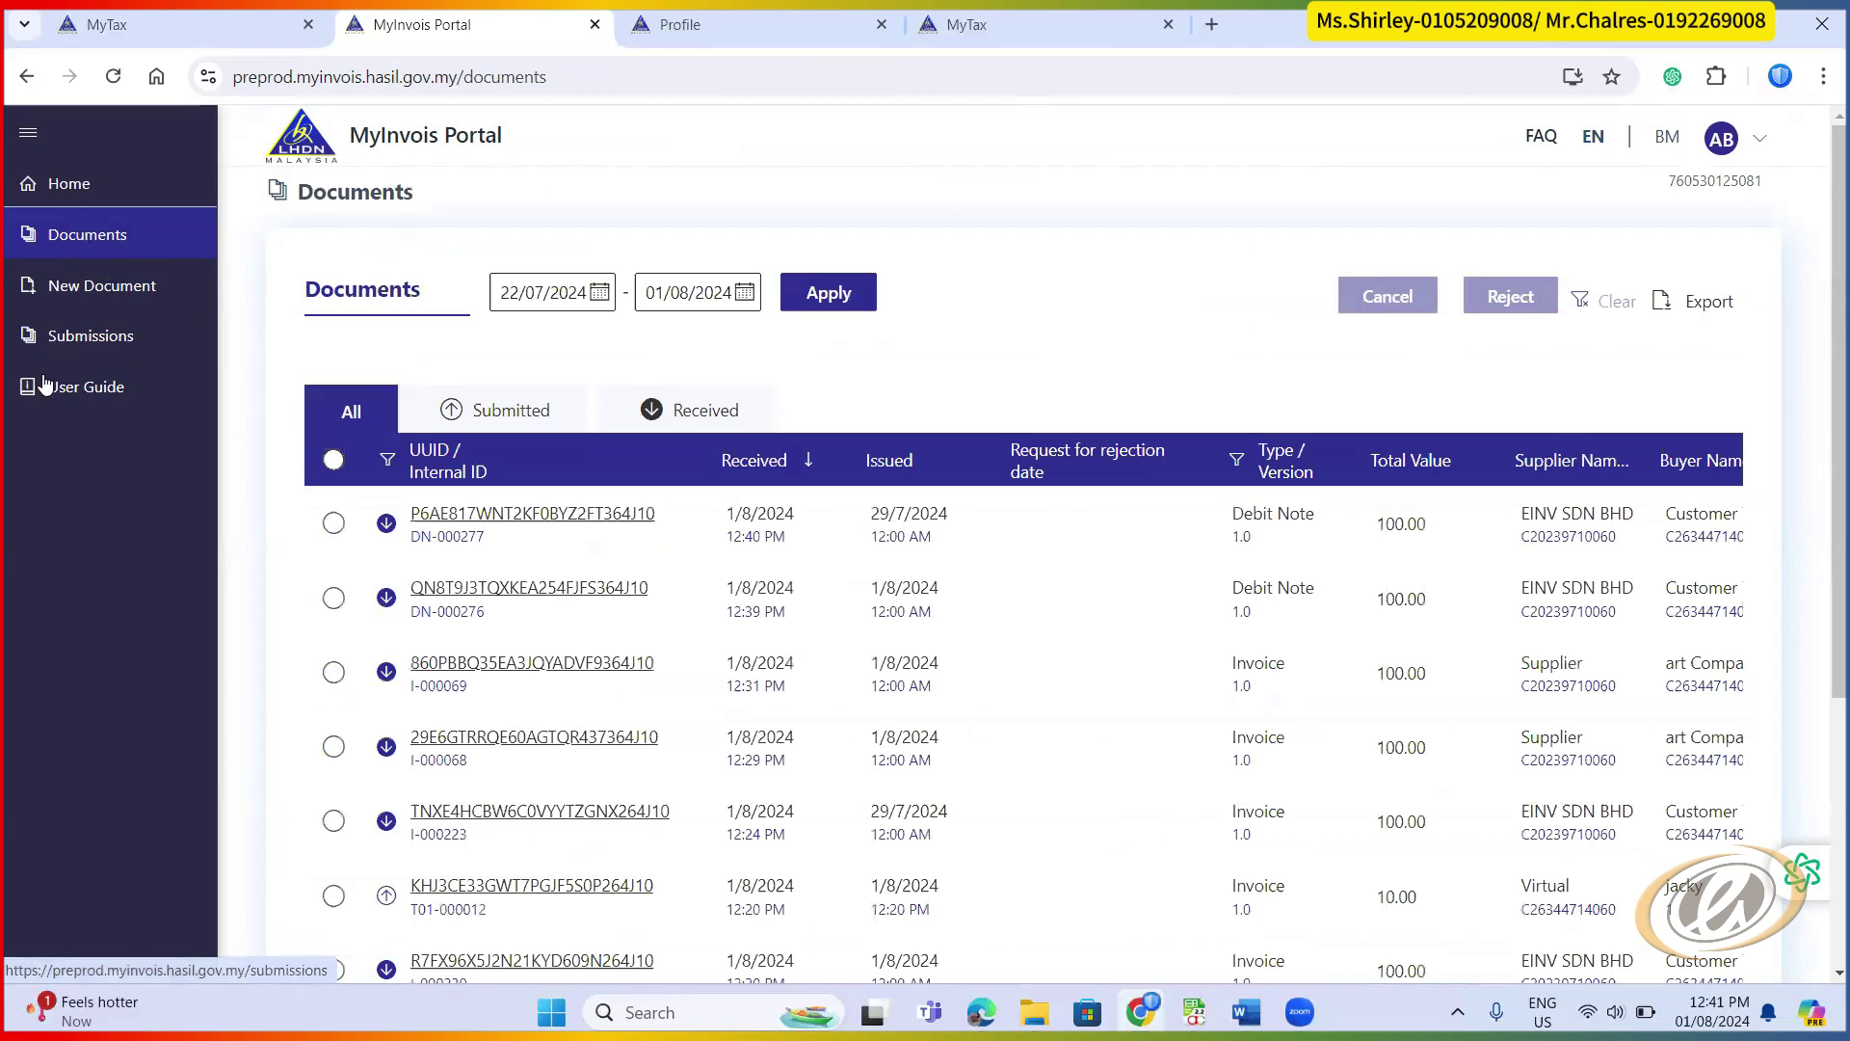